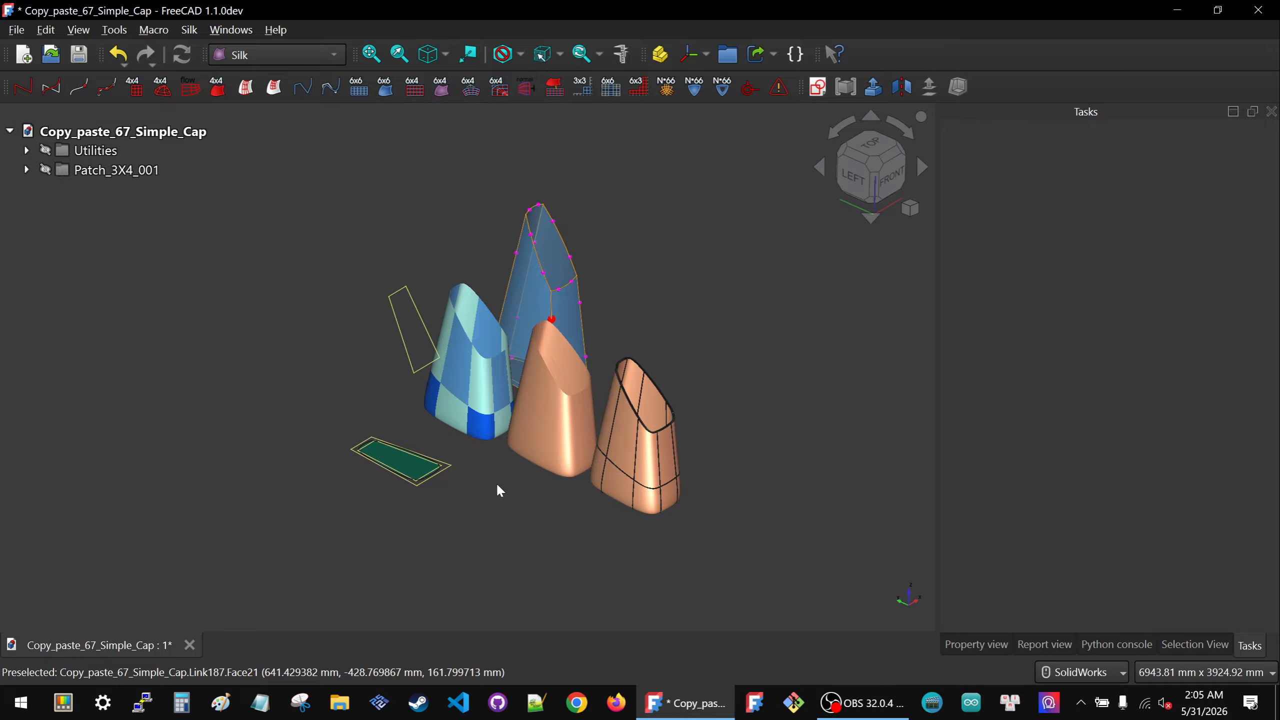
Expand the Patch_3X4_001 group, collapse its Viewsets_001 subgroup and make the Control_Sketches001 group visible
{"action": "scroll", "coordinate": [455, 440], "scroll_direction": "up", "scroll_amount": 2}
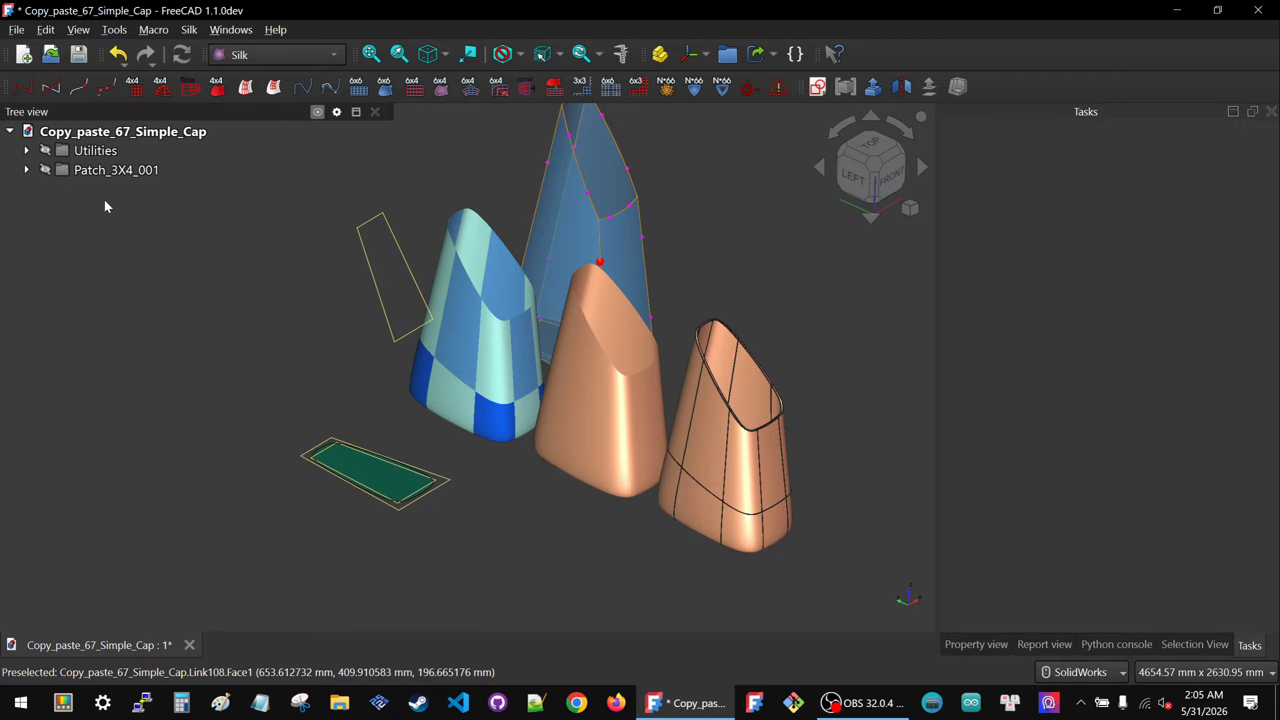
{"action": "left_click", "coordinate": [116, 170]}
{"action": "left_click", "coordinate": [27, 170]}
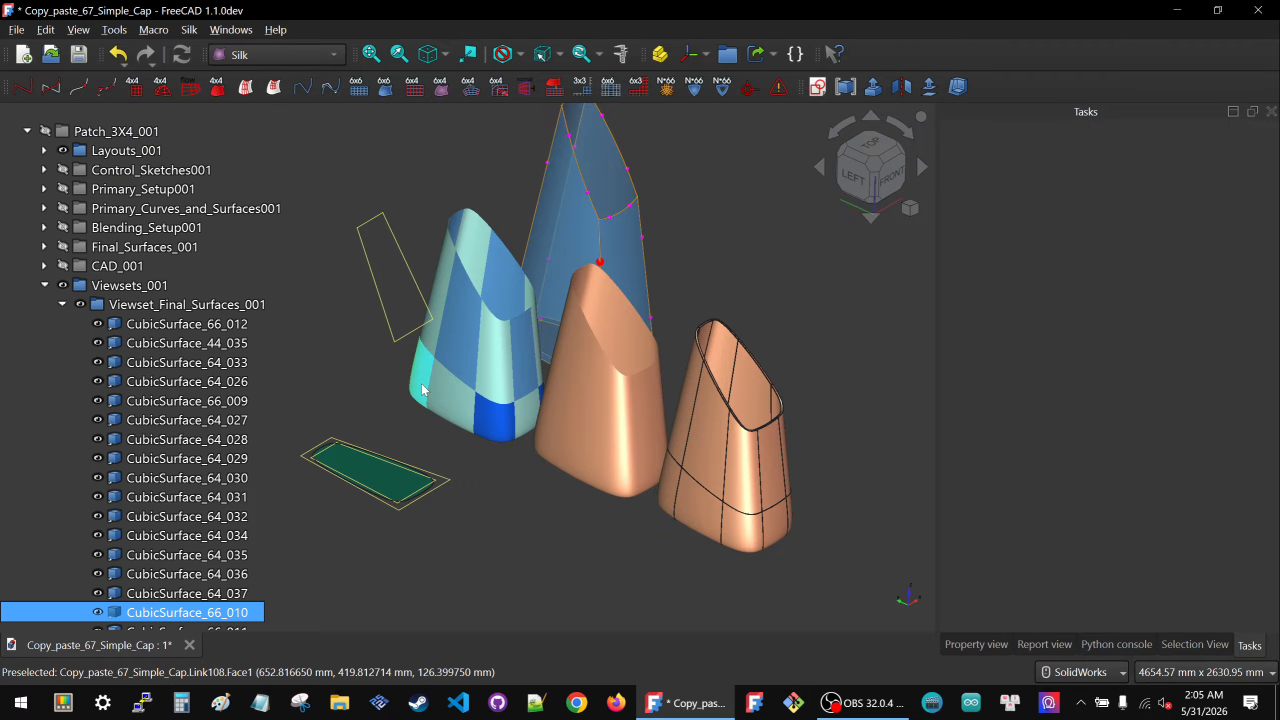
{"action": "left_click", "coordinate": [43, 285]}
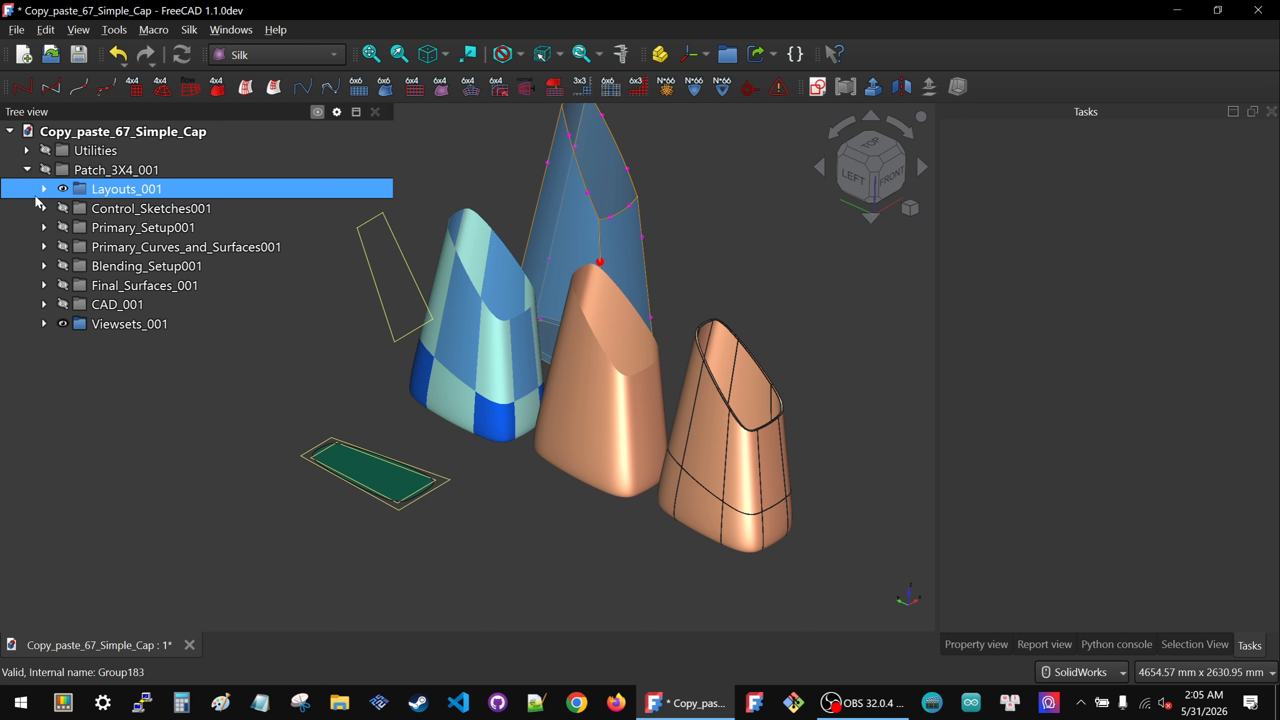
{"action": "left_click", "coordinate": [121, 208]}
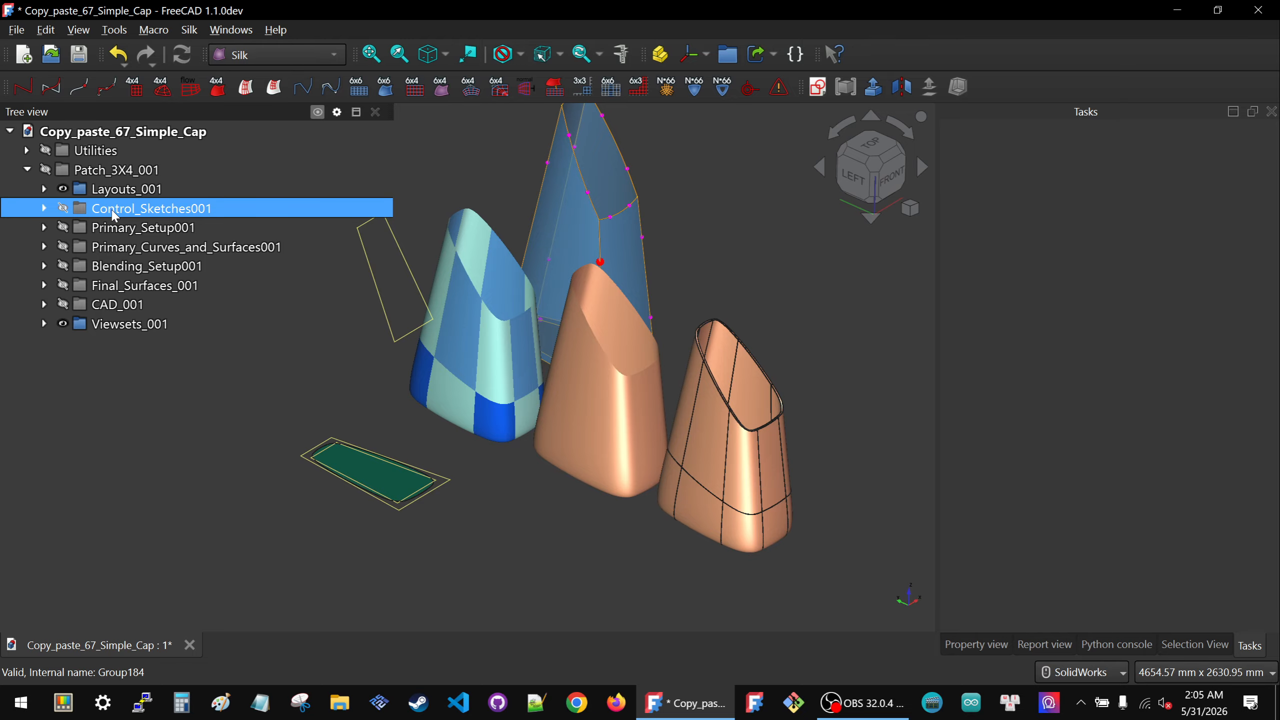
{"action": "key", "text": "space"}
{"action": "scroll", "coordinate": [494, 451], "scroll_direction": "down", "scroll_amount": 1}
{"action": "scroll", "coordinate": [493, 451], "scroll_direction": "down", "scroll_amount": 1}
{"action": "scroll", "coordinate": [410, 314], "scroll_direction": "up", "scroll_amount": 3}
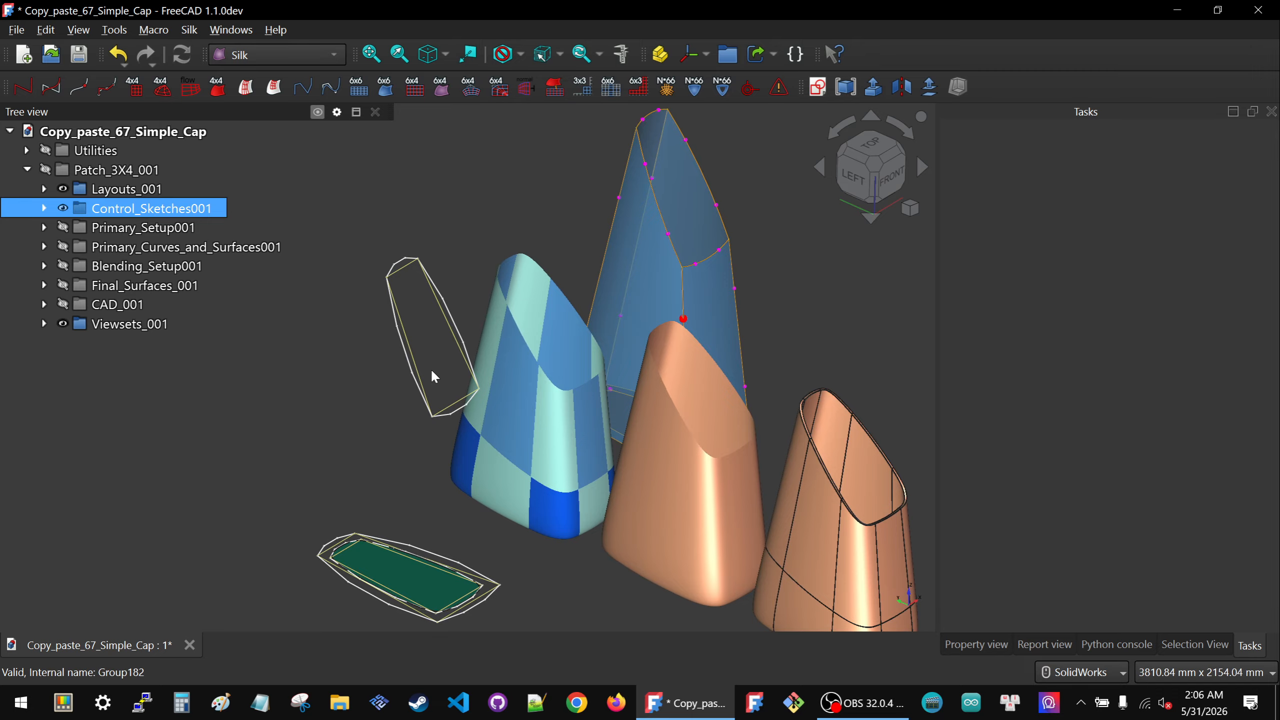
Make the ControlPoly4s_007 group inside Primary_Setup001 visible
{"action": "left_click", "coordinate": [44, 227]}
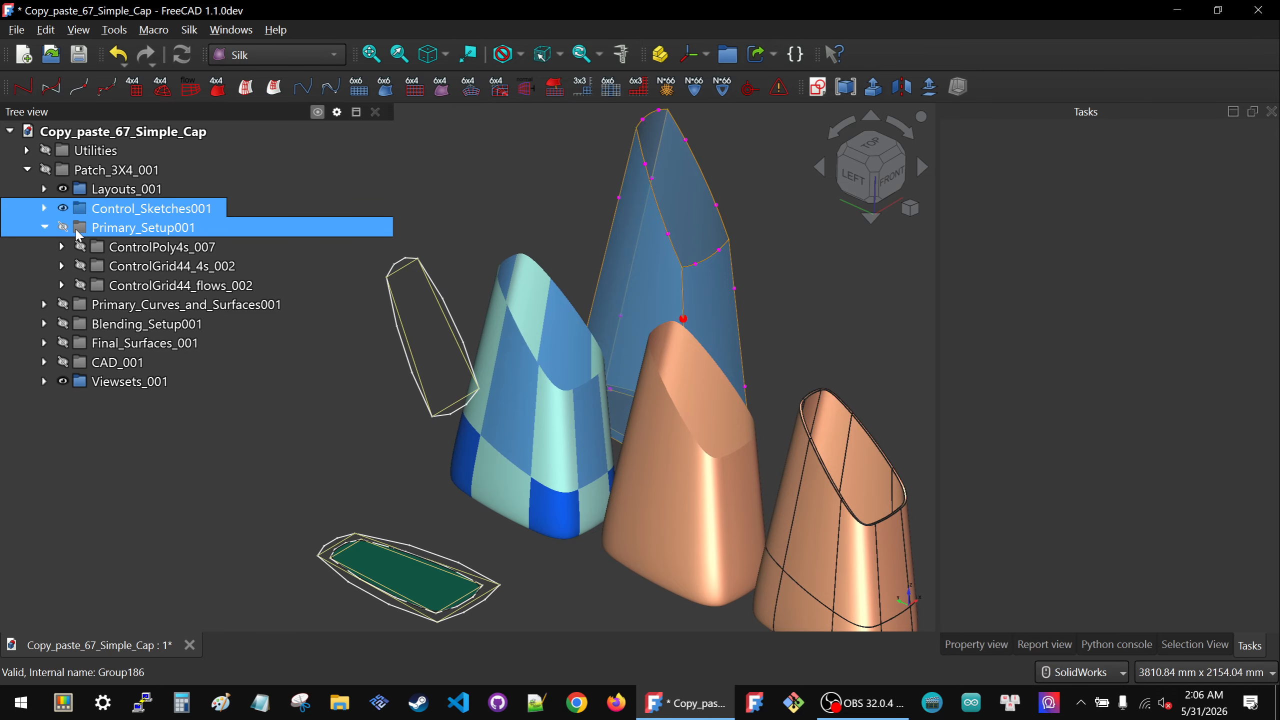
{"action": "left_click", "coordinate": [151, 246]}
{"action": "key", "text": "space"}
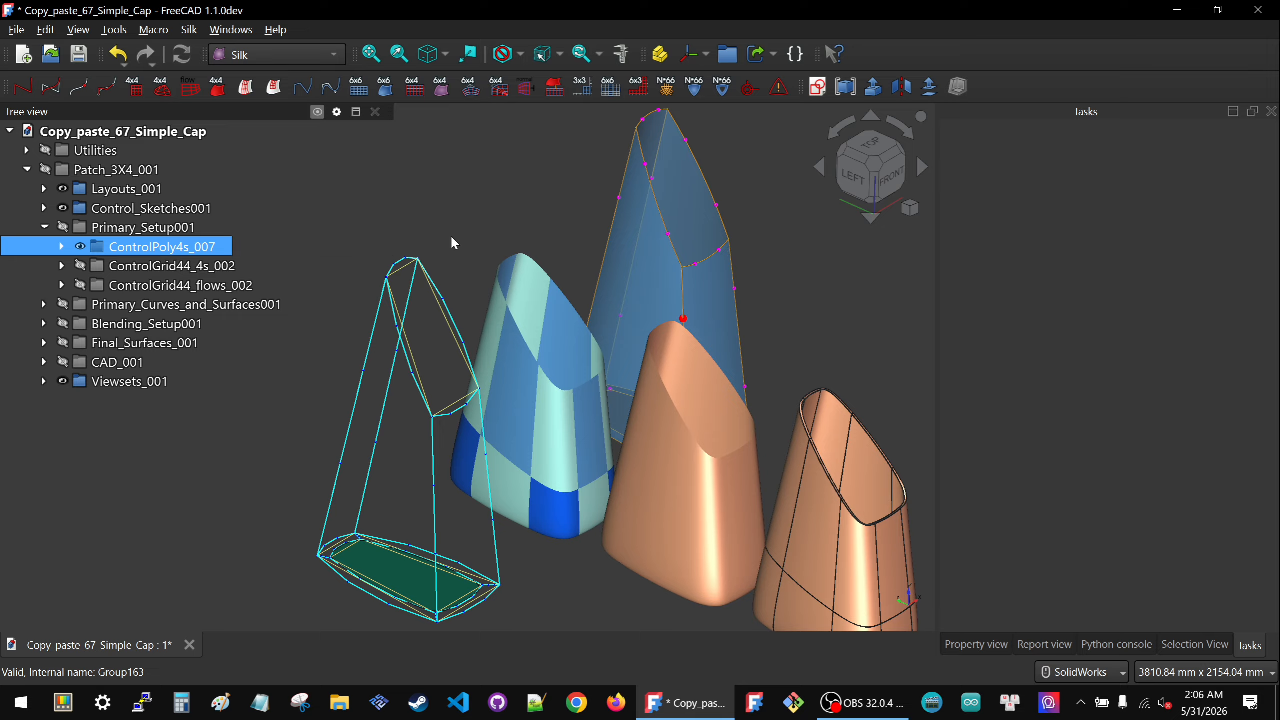
{"action": "left_click", "coordinate": [578, 257]}
{"action": "scroll", "coordinate": [676, 255], "scroll_direction": "down", "scroll_amount": 3}
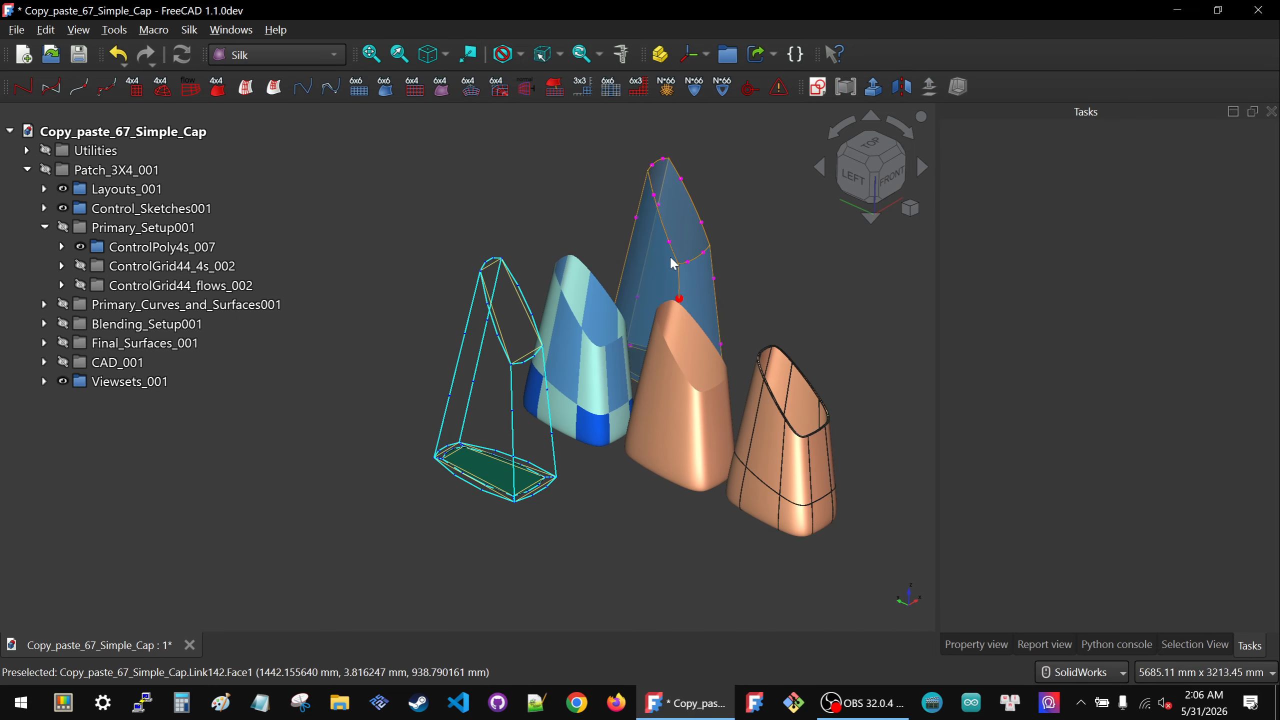
{"action": "middle_click_drag", "start_coordinate": [670, 263], "coordinate": [668, 283]}
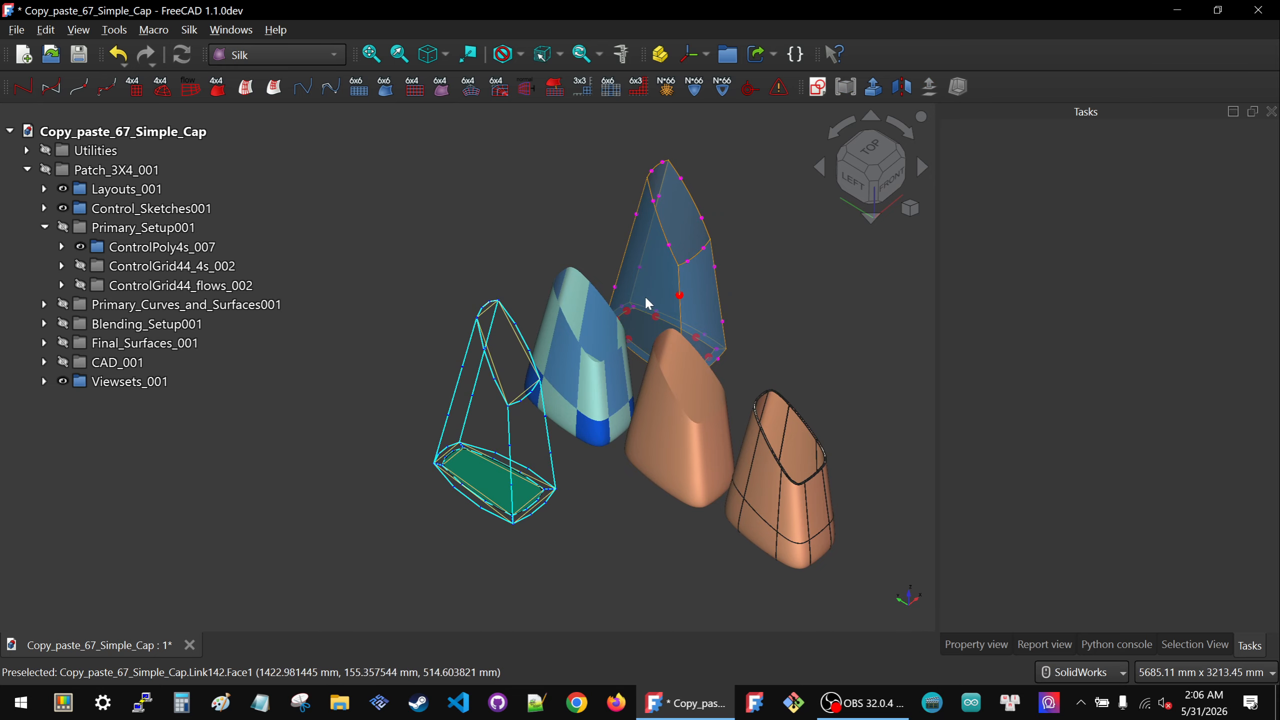
{"action": "left_click", "coordinate": [499, 475]}
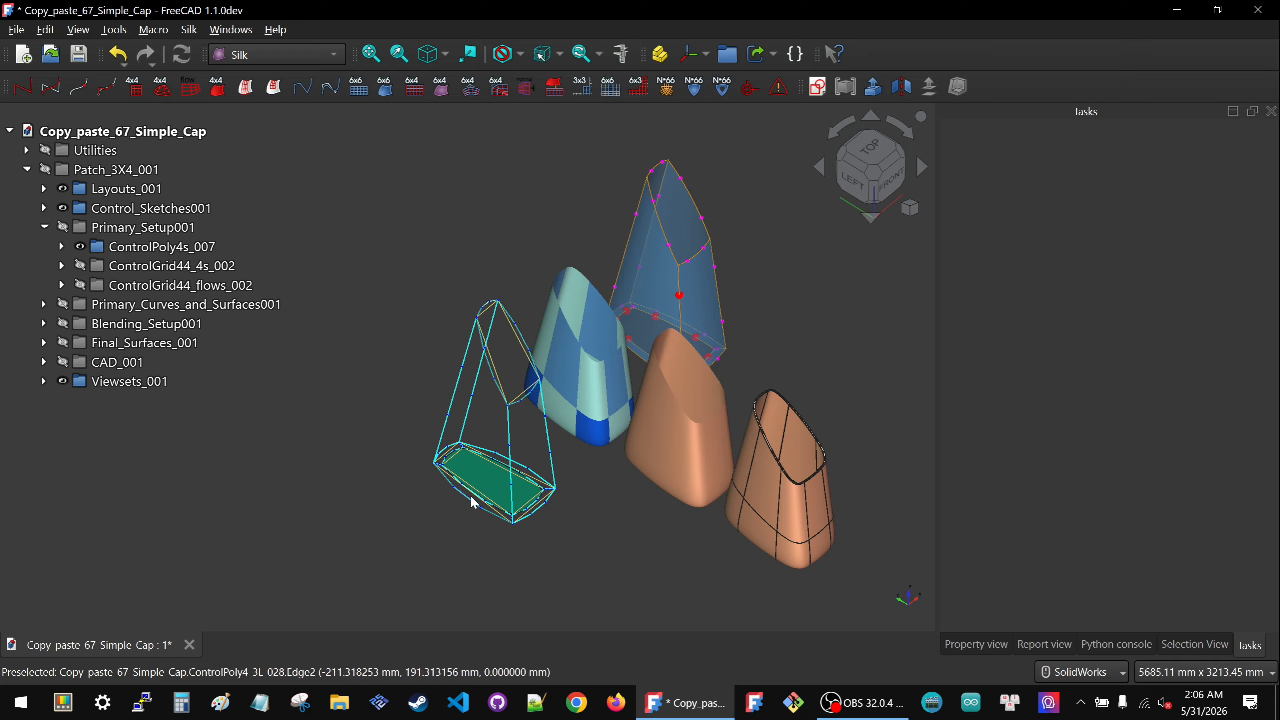
Expand Layouts_001 down to the Patch_3X4_Layouts_001 sketches and bring up the data properties
{"action": "left_click", "coordinate": [70, 189]}
{"action": "left_click", "coordinate": [45, 189]}
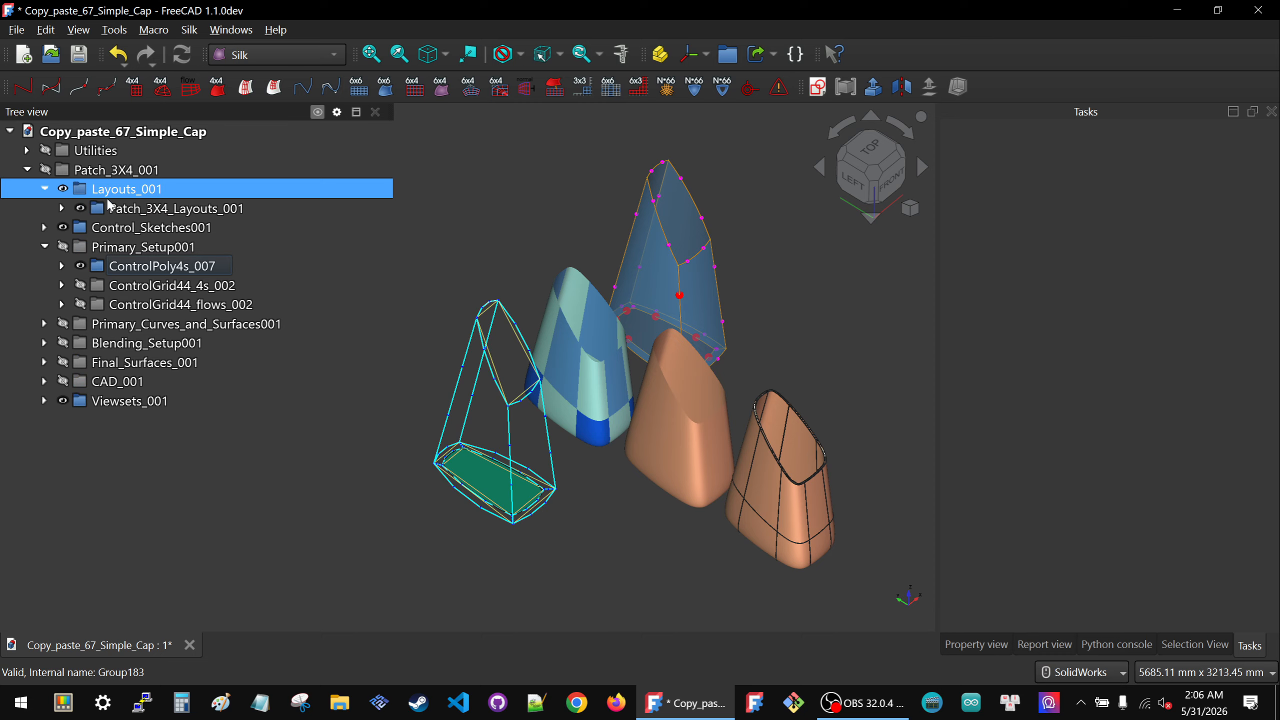
{"action": "left_click", "coordinate": [151, 208]}
{"action": "left_click", "coordinate": [62, 209]}
{"action": "left_click", "coordinate": [162, 247]}
{"action": "left_click", "coordinate": [162, 265]}
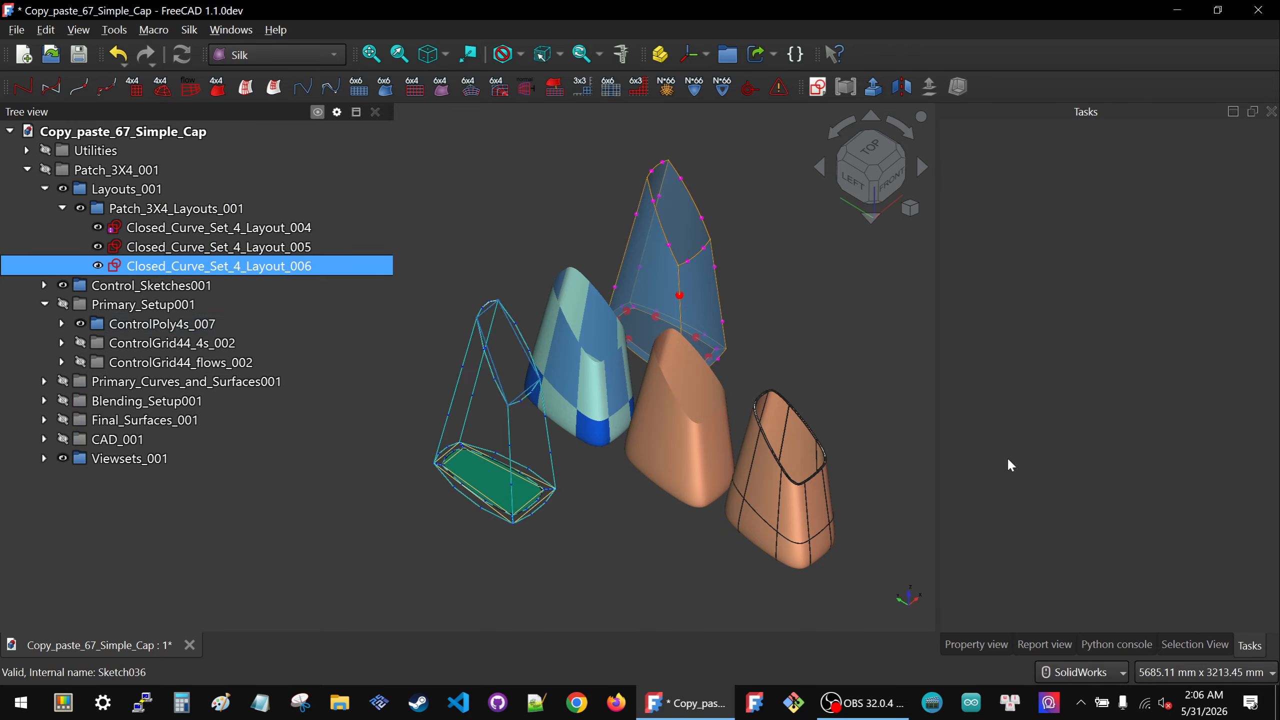
{"action": "left_click", "coordinate": [976, 645]}
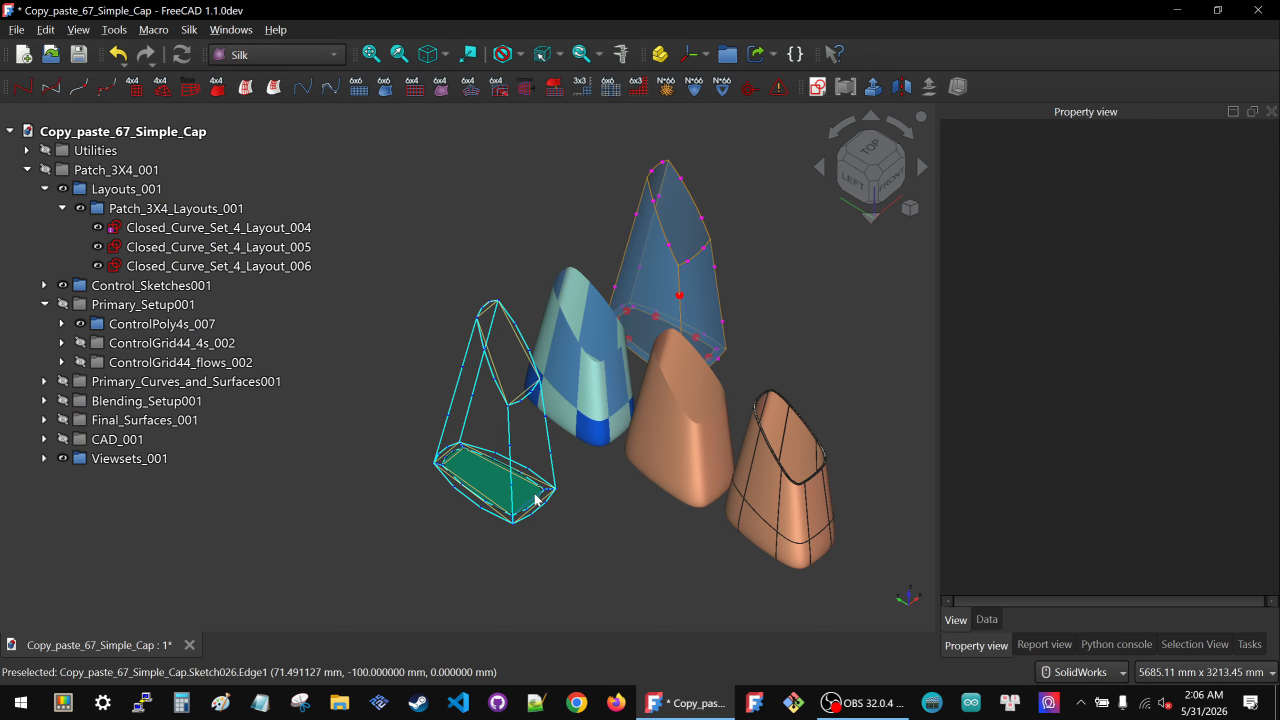
{"action": "left_click", "coordinate": [988, 620]}
Set the attachment offset's Z position of the Closed_Curve_Set_4_Layout_005 sketch to 400 mm
{"action": "left_click", "coordinate": [233, 252]}
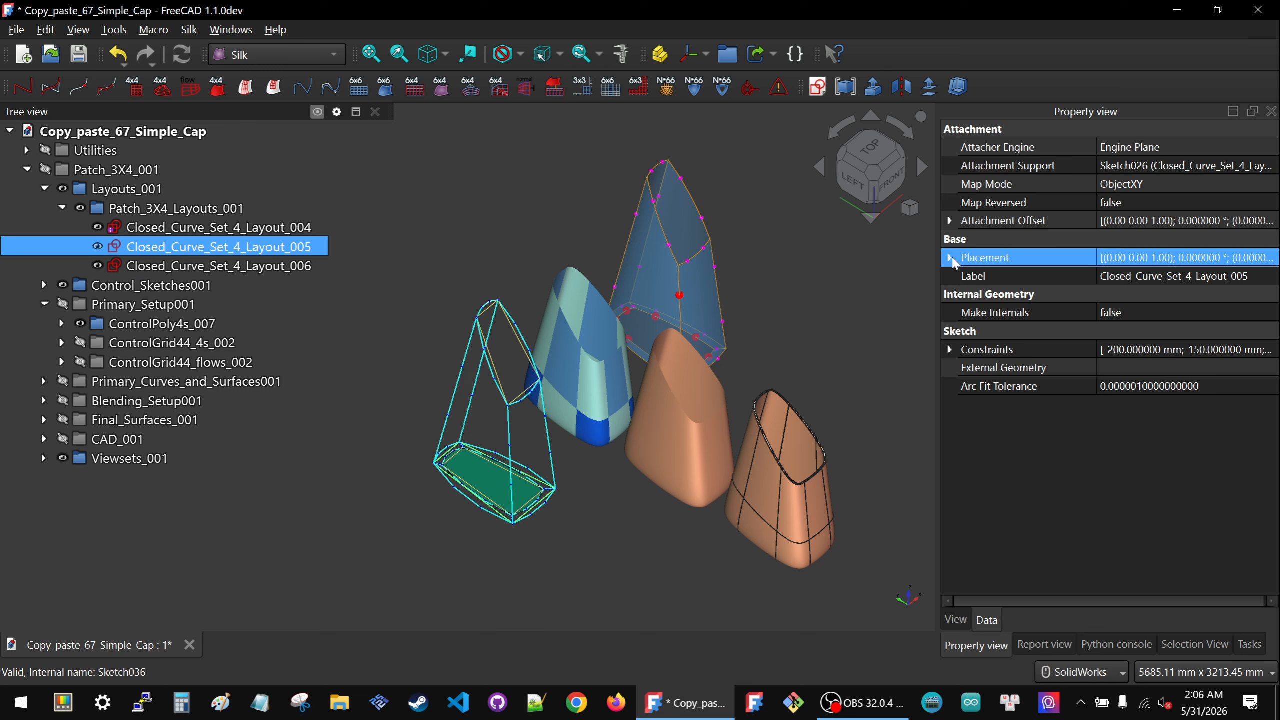
{"action": "left_click", "coordinate": [953, 226]}
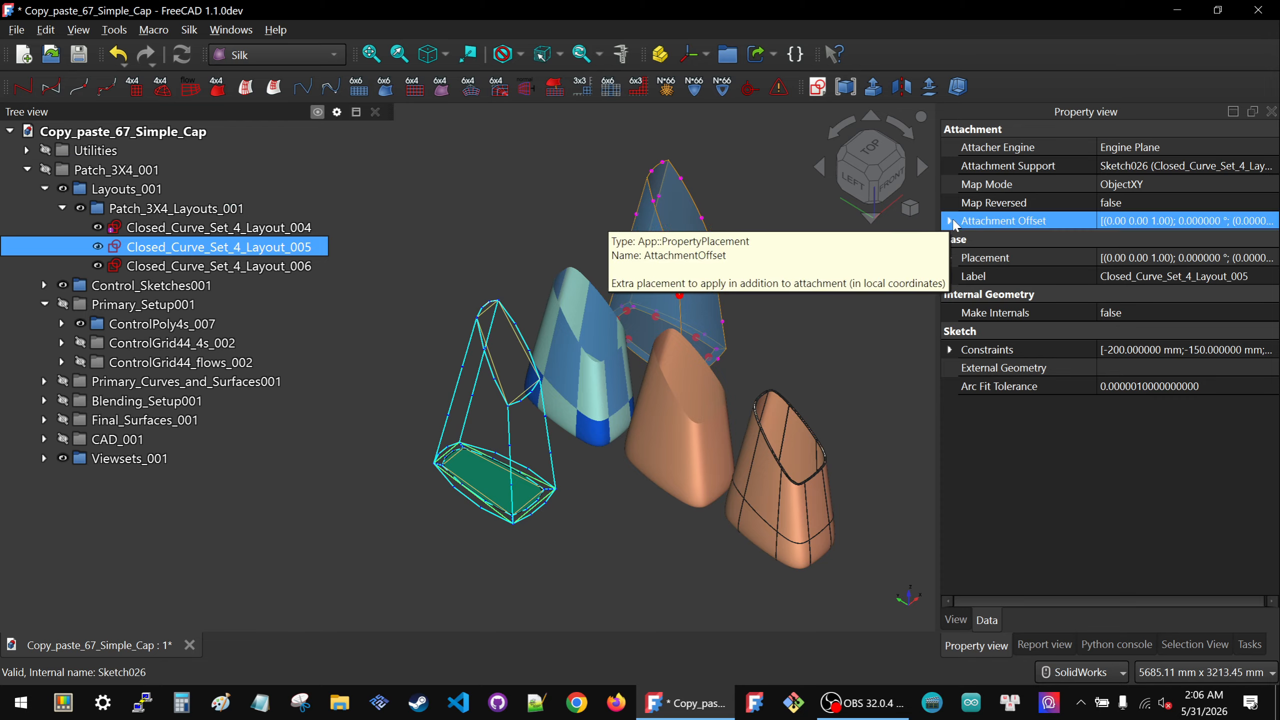
{"action": "left_click", "coordinate": [951, 221]}
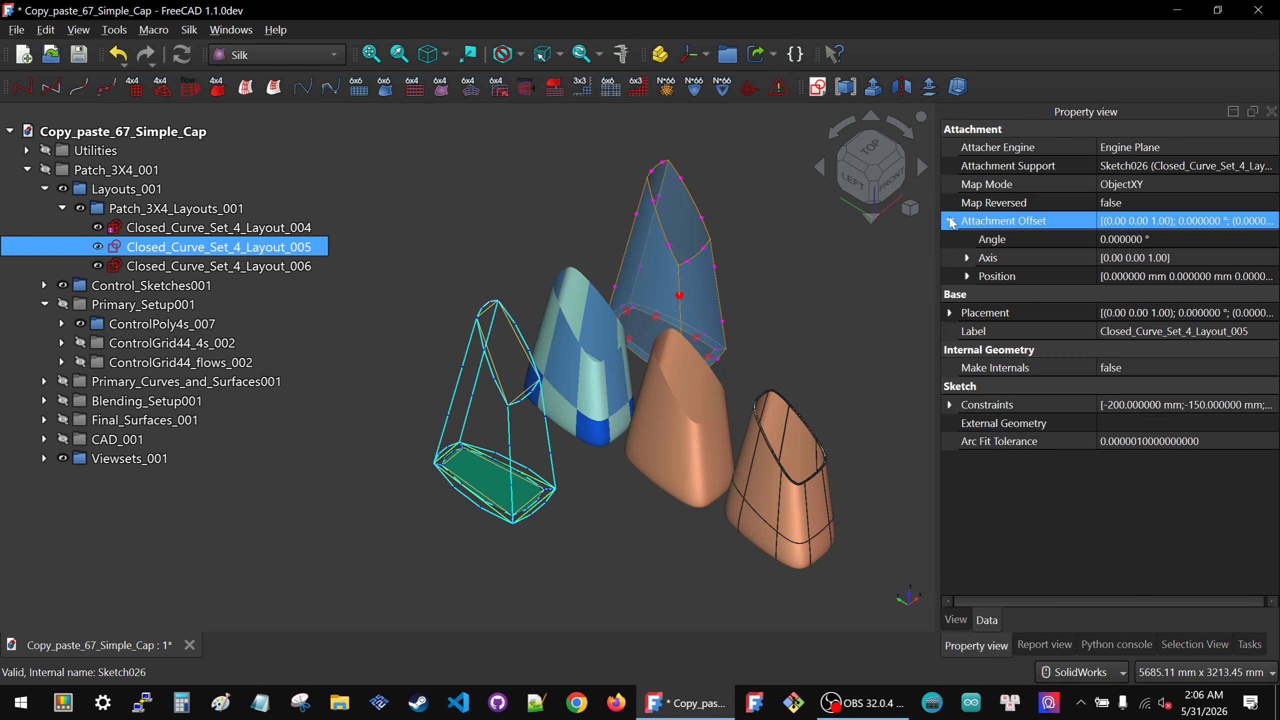
{"action": "left_click", "coordinate": [967, 276]}
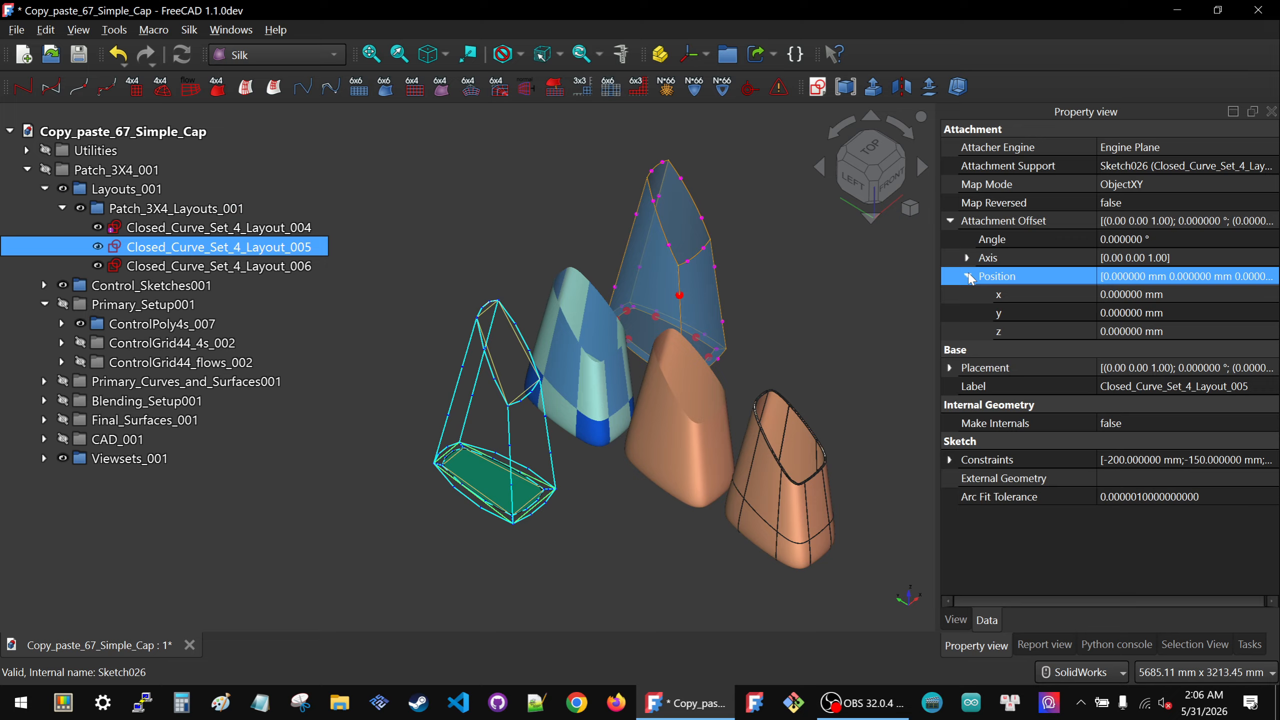
{"action": "left_click", "coordinate": [1186, 337]}
{"action": "left_click", "coordinate": [1186, 336]}
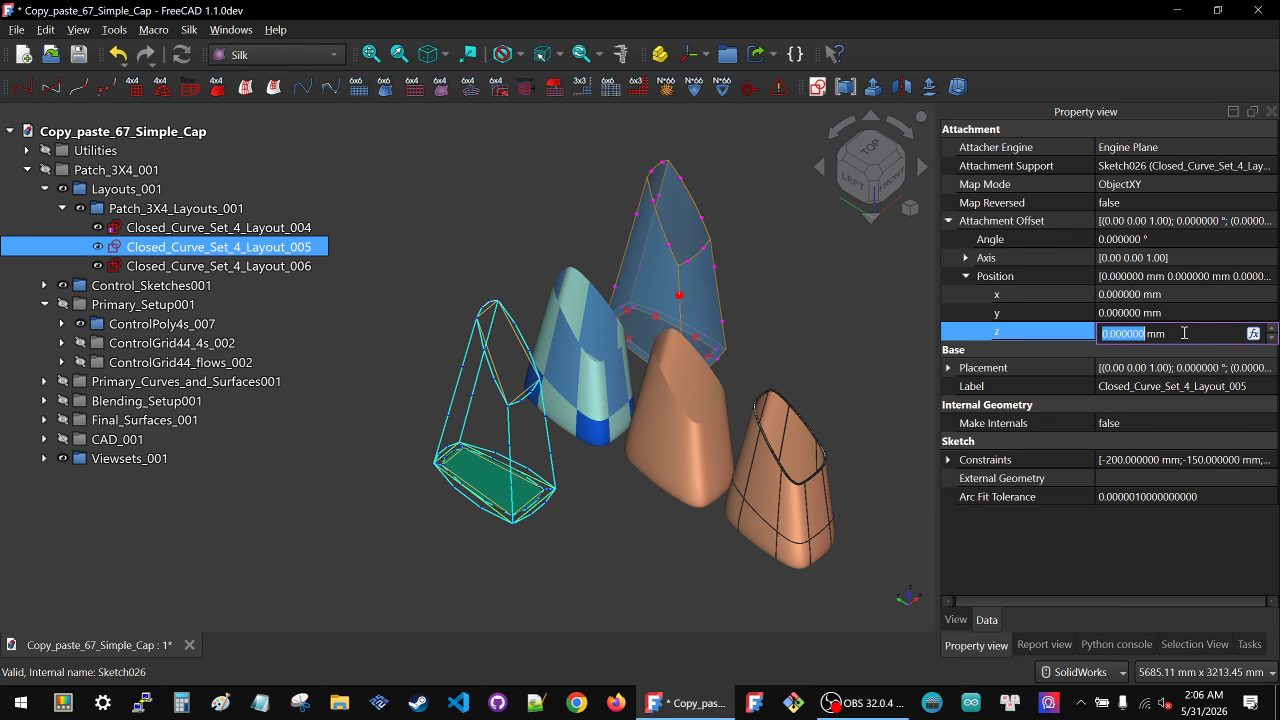
{"action": "type", "text": "400"}
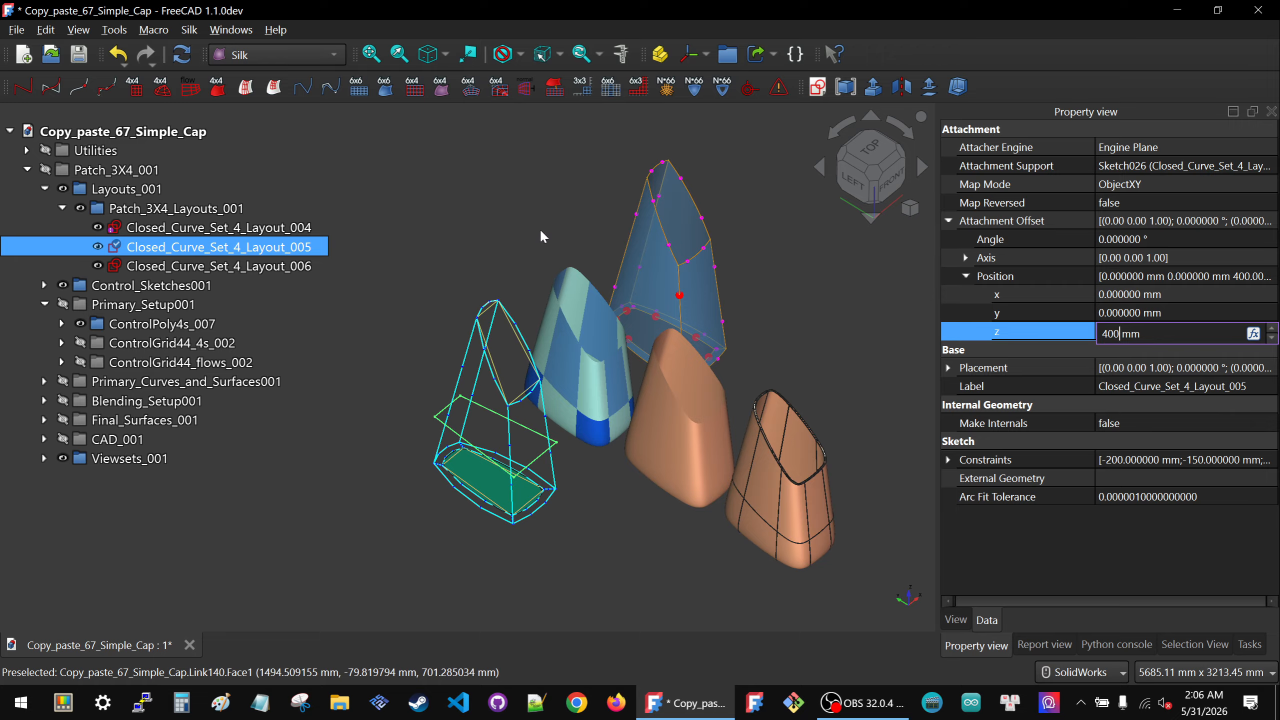
{"action": "key", "text": "Return"}
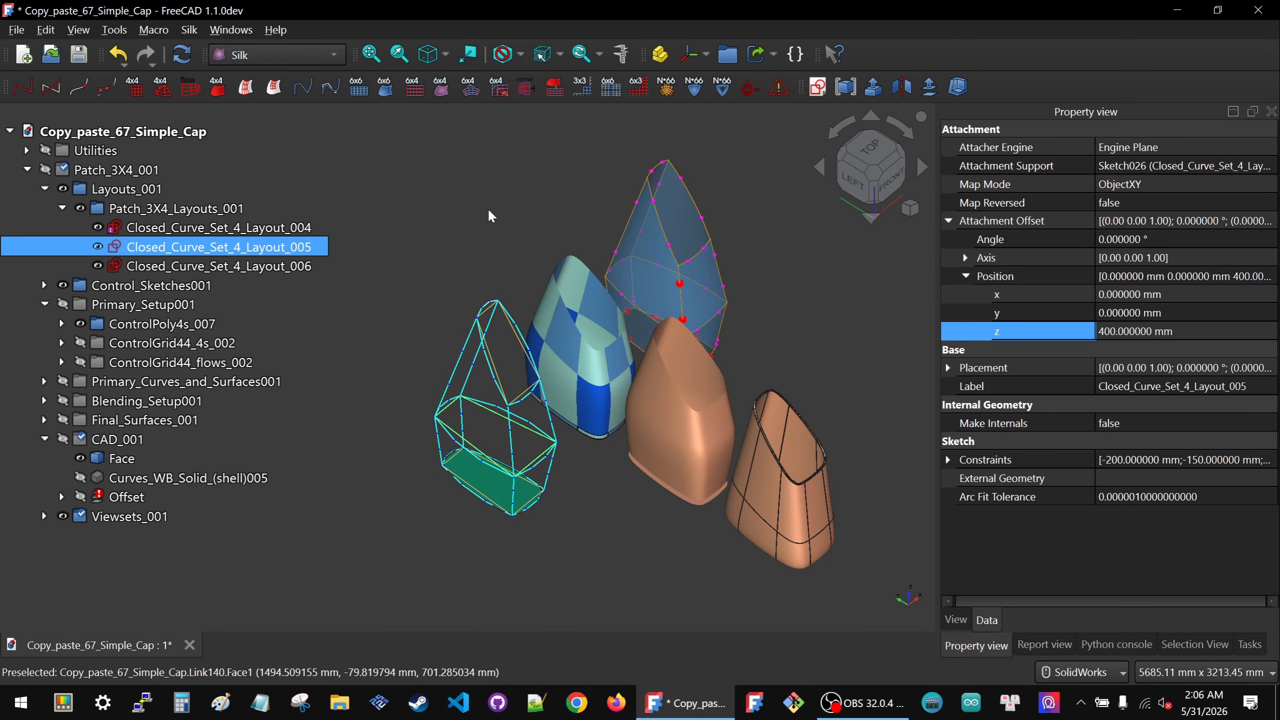
{"action": "left_click", "coordinate": [489, 211]}
Delete the flat Face object that closes the underside of the control polygon cage
{"action": "middle_click_drag", "start_coordinate": [522, 434], "coordinate": [485, 272]}
{"action": "scroll", "coordinate": [469, 302], "scroll_direction": "up", "scroll_amount": 3}
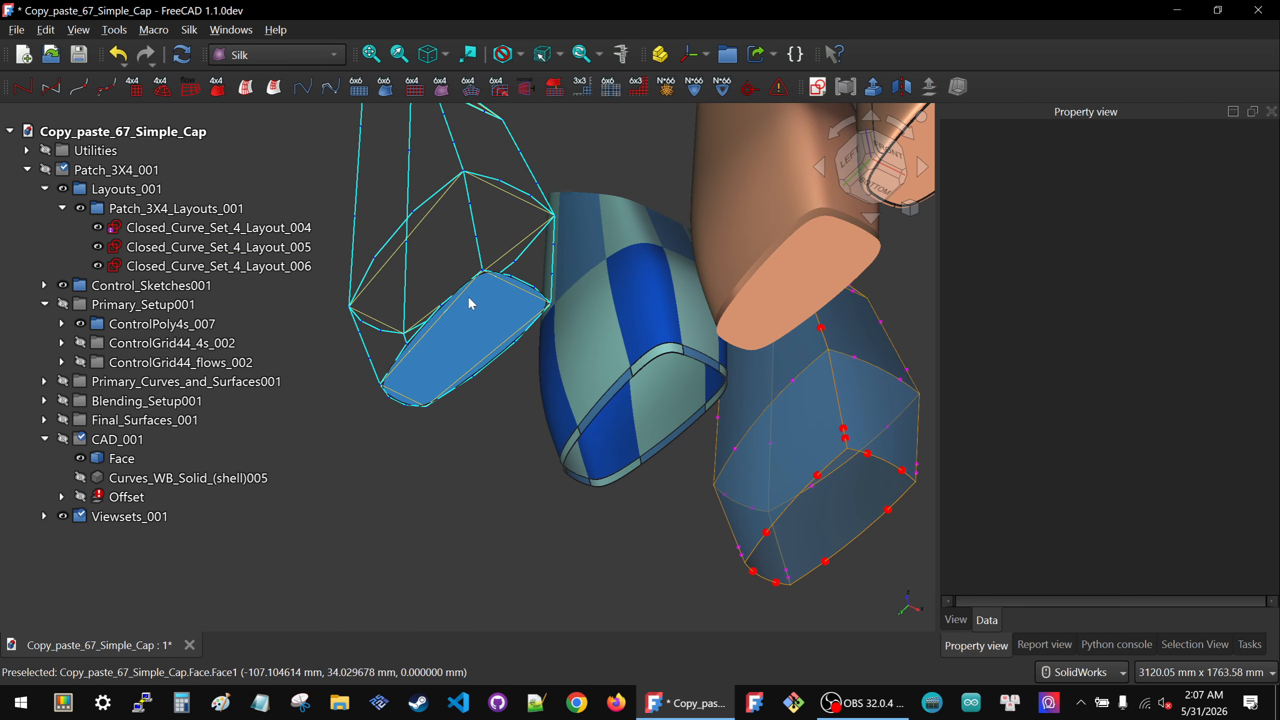
{"action": "left_click", "coordinate": [494, 309]}
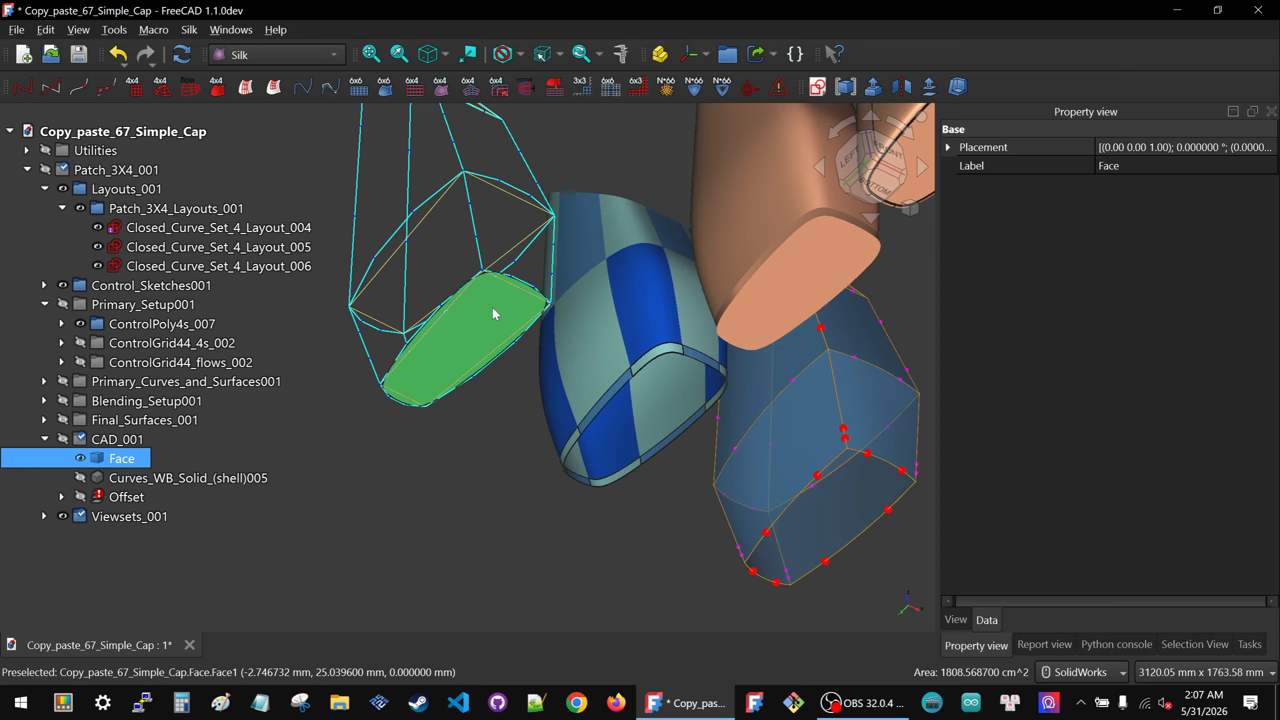
{"action": "key", "text": "Delete"}
{"action": "left_click", "coordinate": [622, 382]}
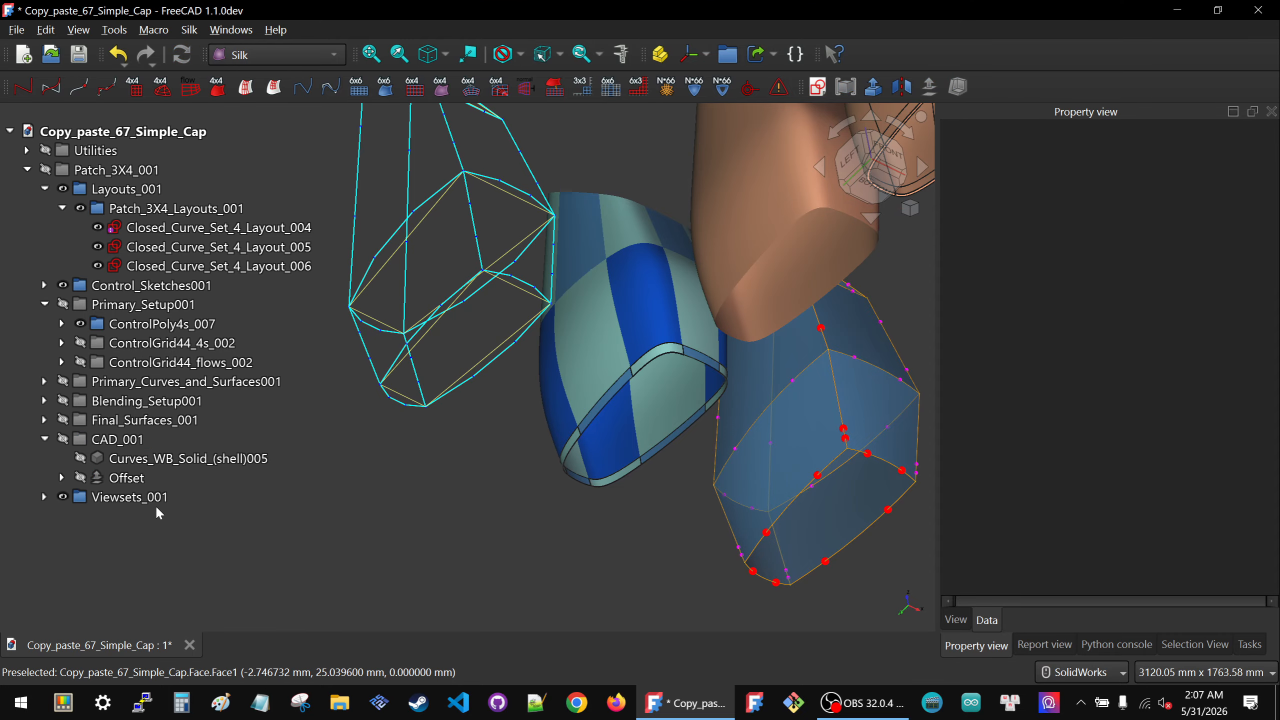
Delete the Offset object from the CAD_001 group despite its dependent link
{"action": "left_click", "coordinate": [137, 479]}
{"action": "scroll", "coordinate": [536, 494], "scroll_direction": "down", "scroll_amount": 2}
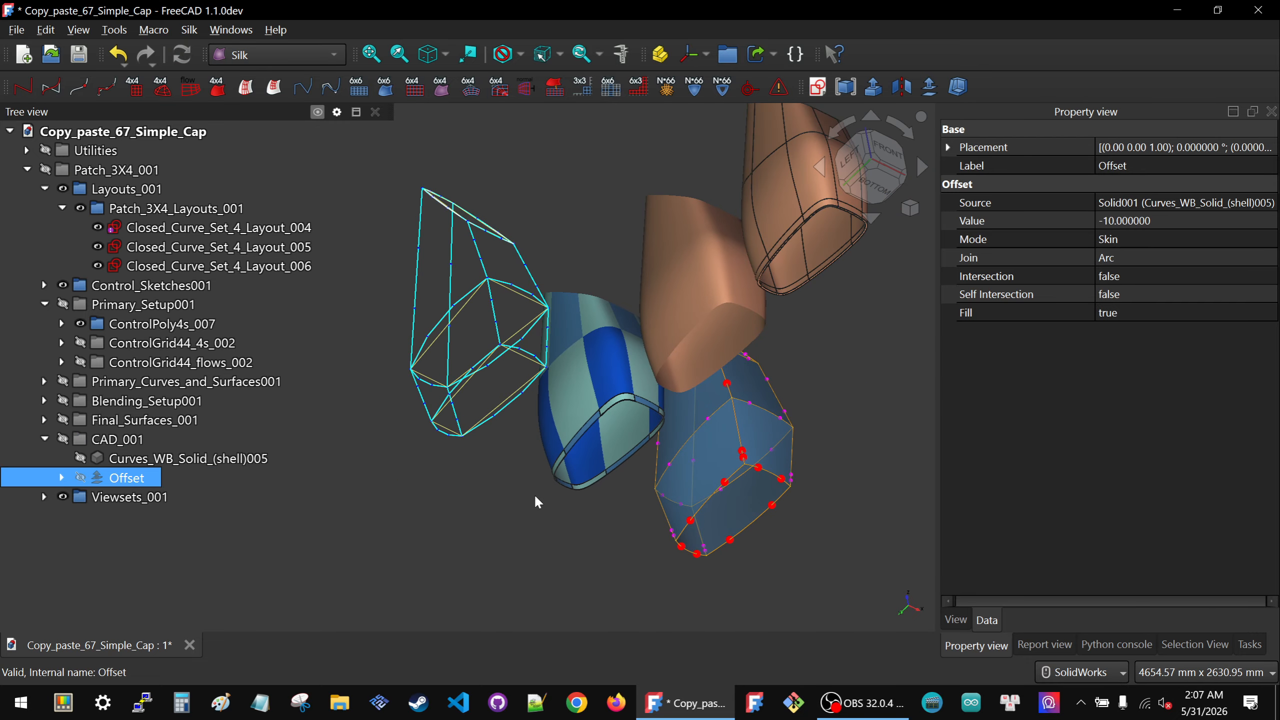
{"action": "key", "text": "Delete"}
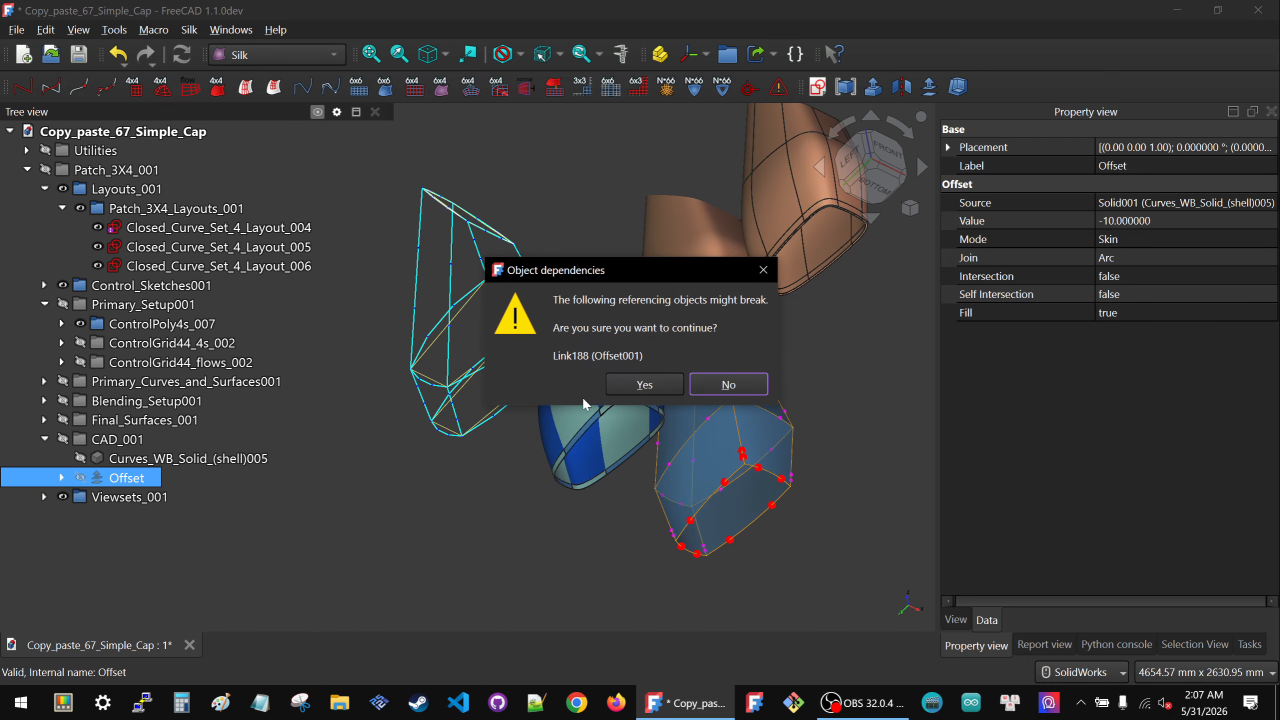
{"action": "left_click", "coordinate": [636, 384]}
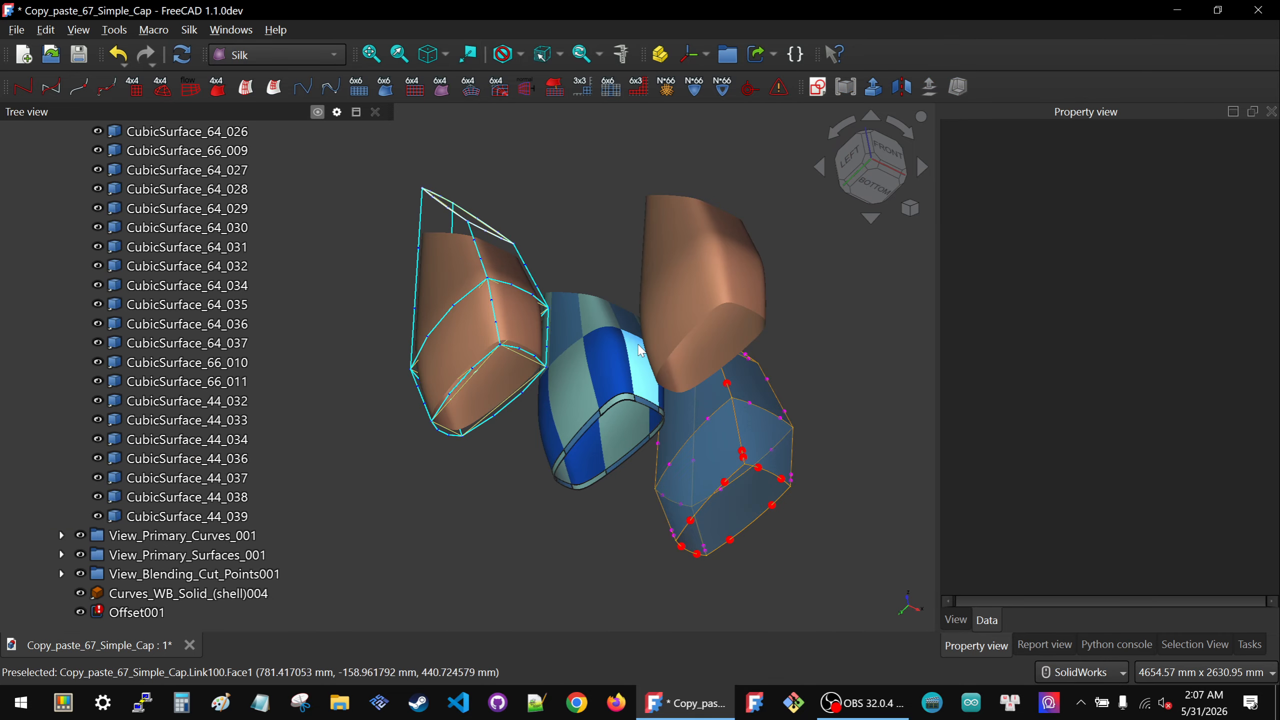
Hide the Curves_WB_Solid_(shell)005 solid and collapse the Viewsets_001 and Primary_Setup001 groups
{"action": "middle_click_drag", "start_coordinate": [639, 348], "coordinate": [674, 390]}
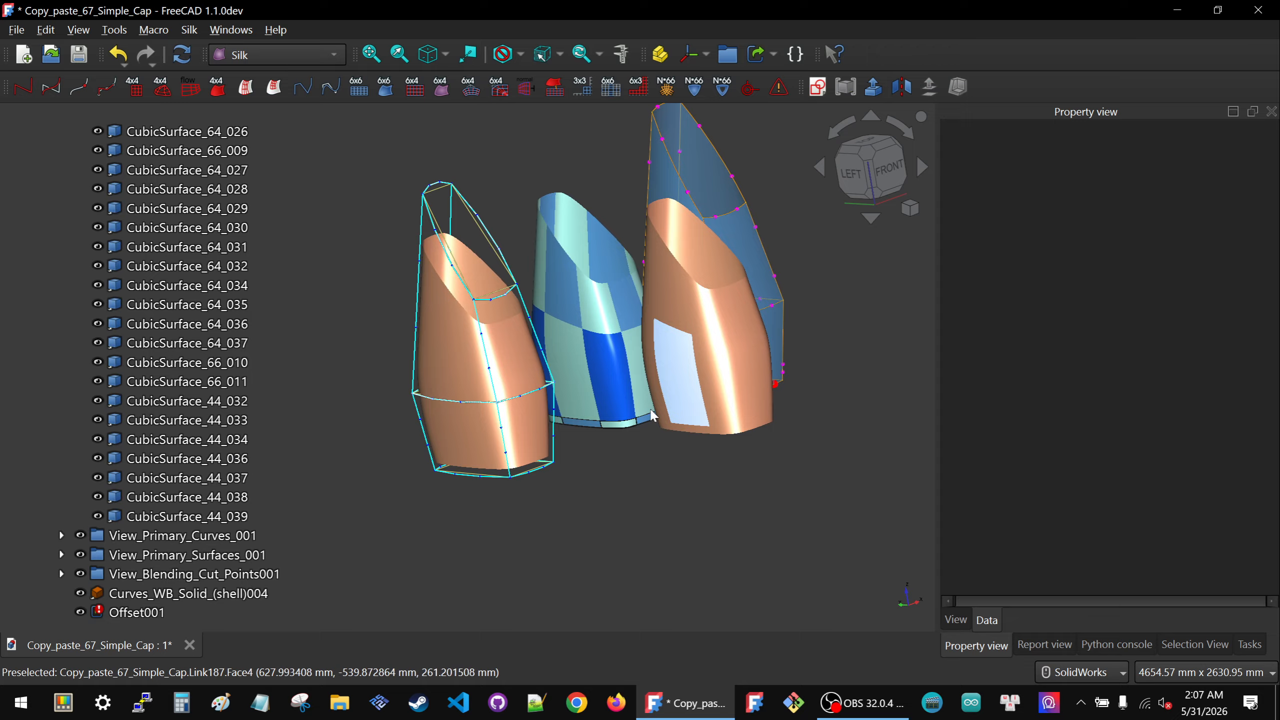
{"action": "middle_click_drag", "start_coordinate": [505, 441], "coordinate": [527, 472]}
{"action": "scroll", "coordinate": [528, 405], "scroll_direction": "down", "scroll_amount": 2}
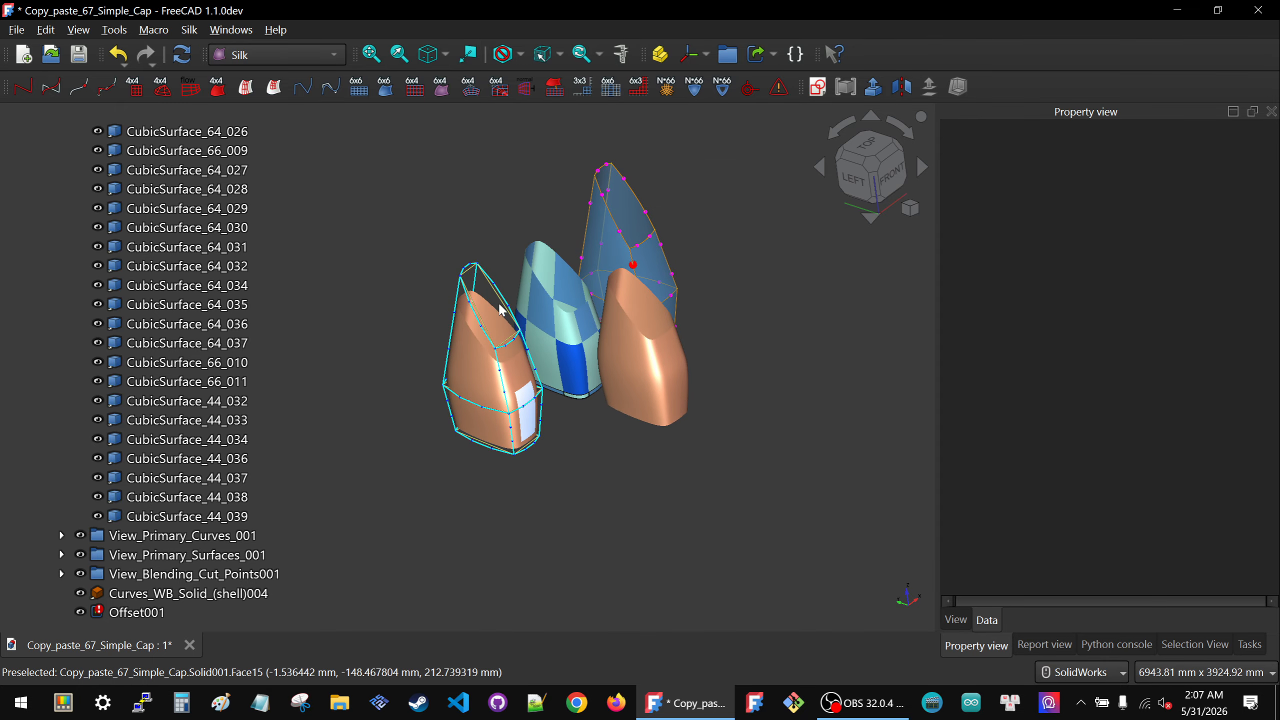
{"action": "scroll", "coordinate": [487, 270], "scroll_direction": "up", "scroll_amount": 2}
{"action": "scroll", "coordinate": [168, 265], "scroll_direction": "up", "scroll_amount": 8}
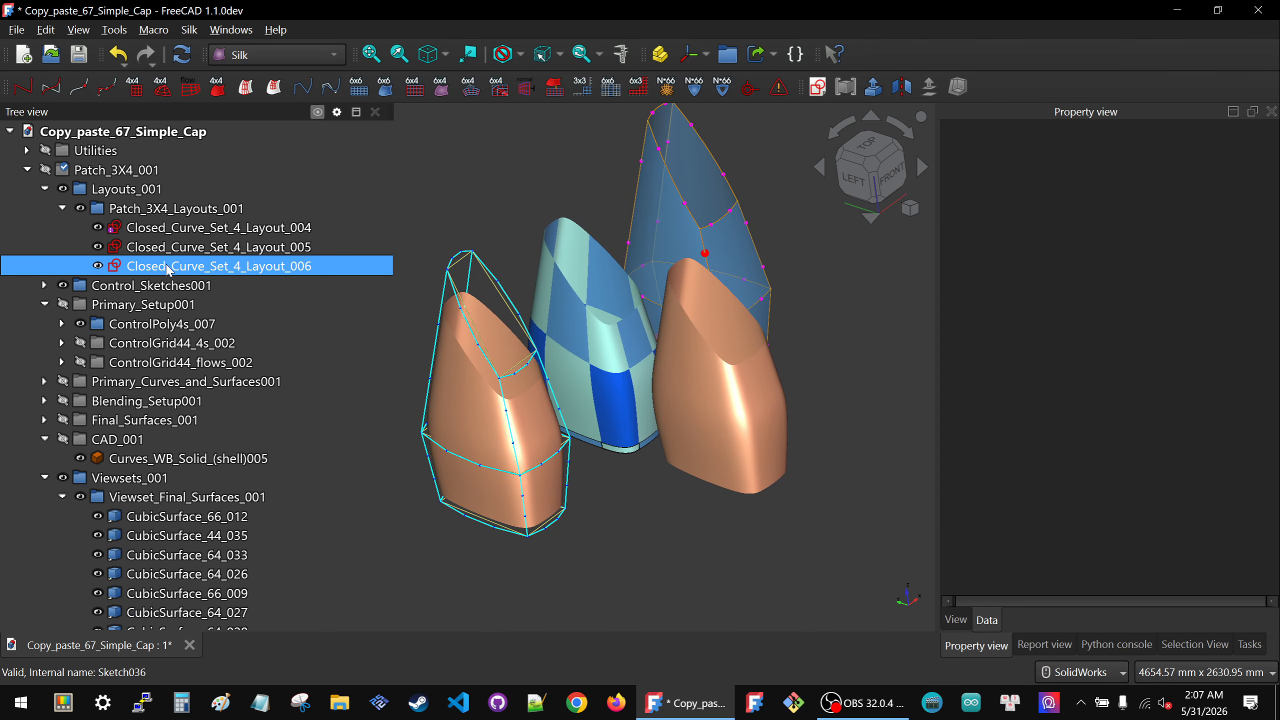
{"action": "left_click", "coordinate": [44, 477]}
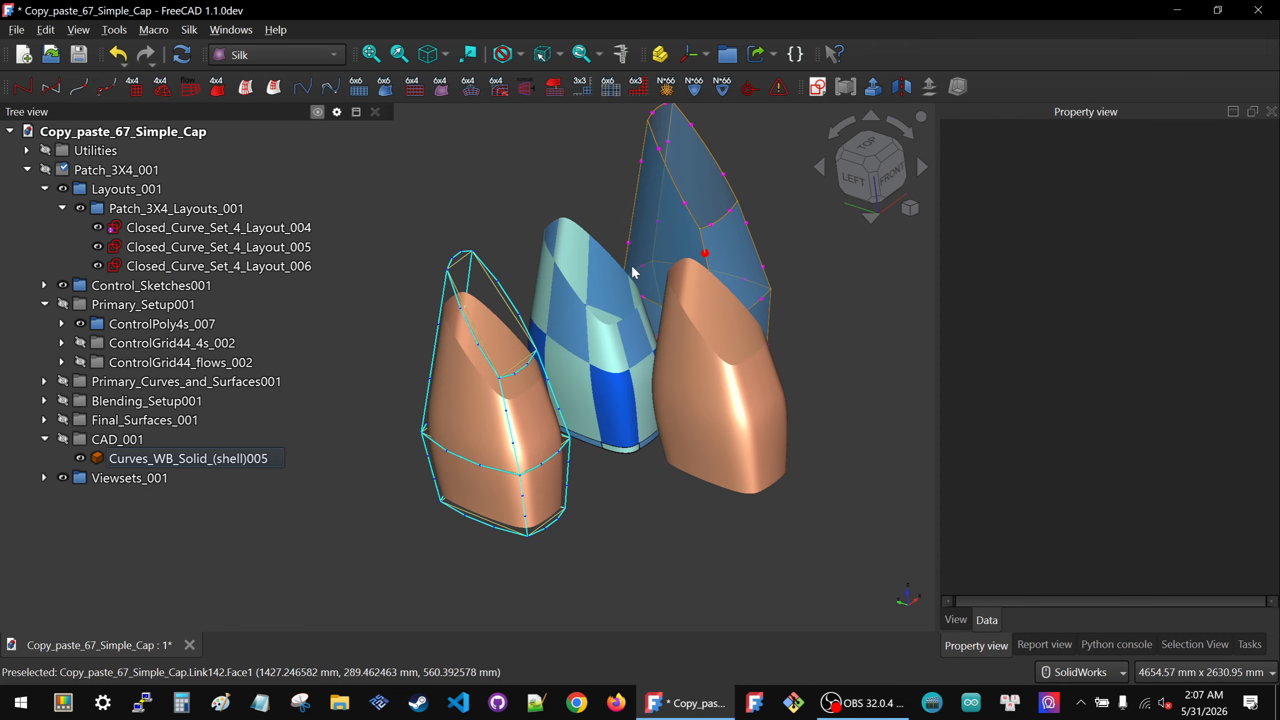
{"action": "left_click", "coordinate": [175, 460]}
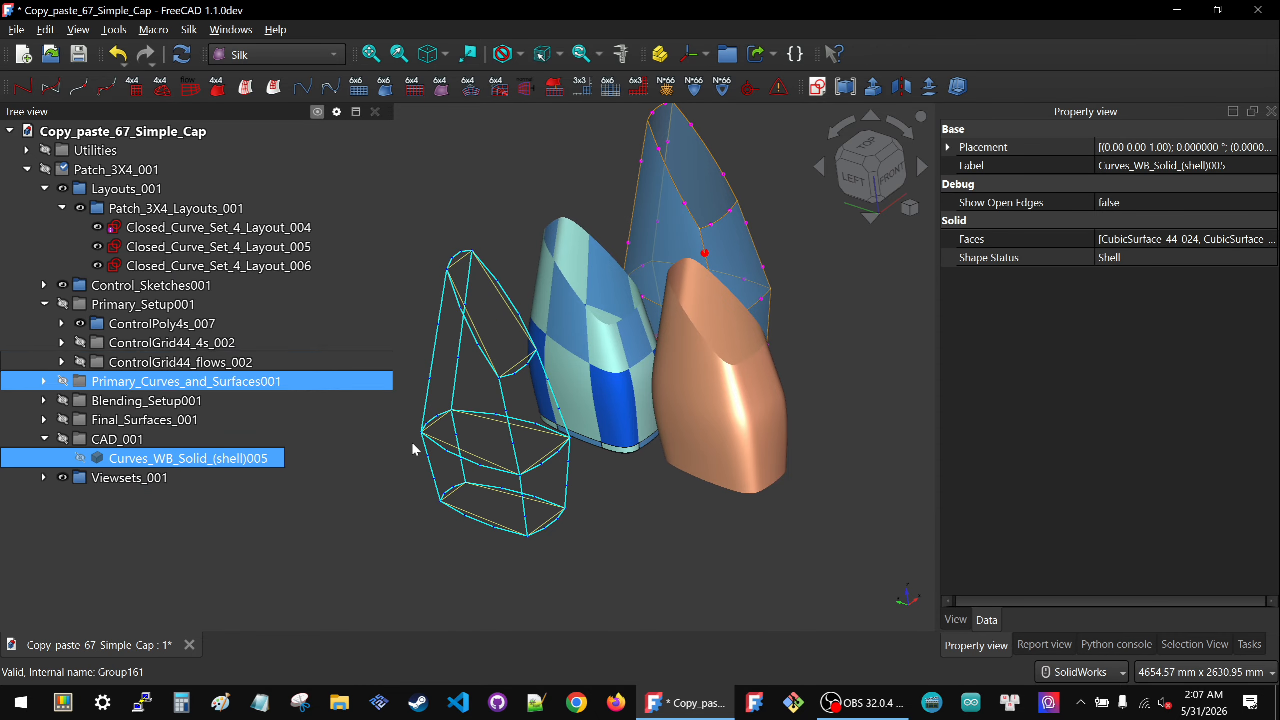
{"action": "left_click", "coordinate": [447, 488]}
{"action": "left_click", "coordinate": [45, 304]}
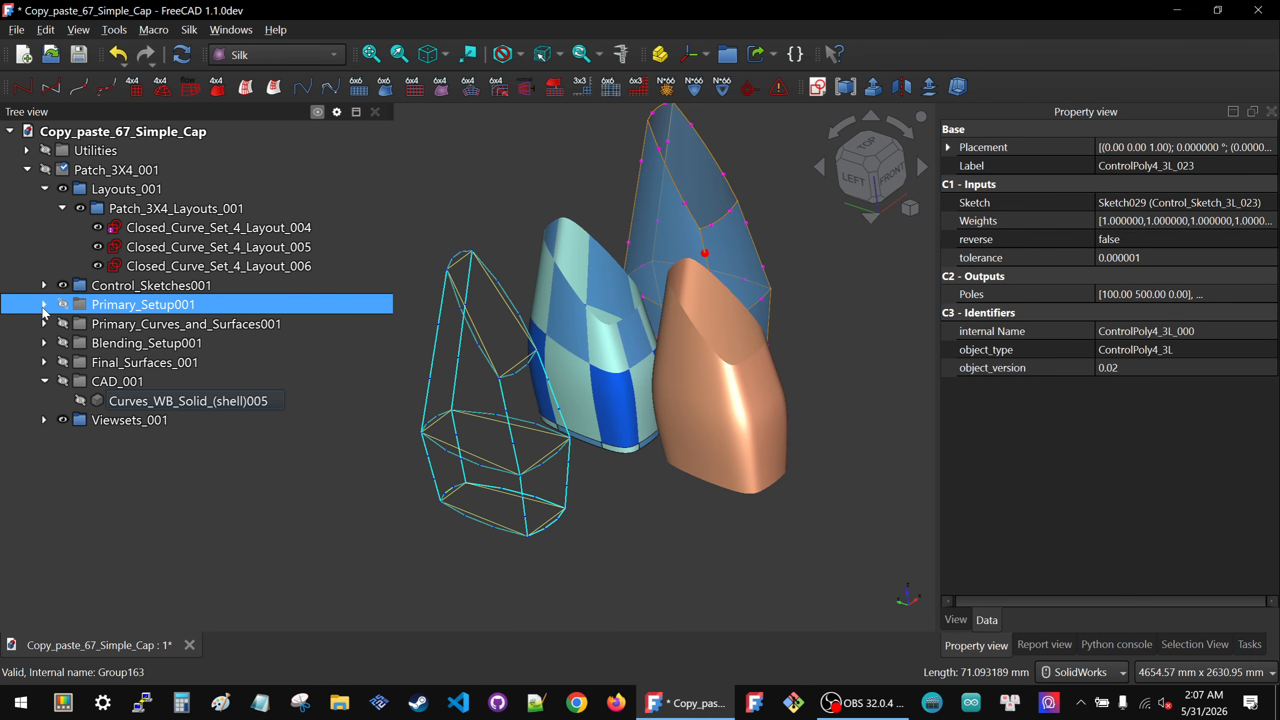
Examine the reshaped control polygon cage alongside the linked surface and solid views from above
{"action": "left_click", "coordinate": [801, 554]}
{"action": "middle_click_drag", "start_coordinate": [724, 522], "coordinate": [694, 540]}
{"action": "scroll", "coordinate": [551, 481], "scroll_direction": "down", "scroll_amount": 3}
{"action": "scroll", "coordinate": [684, 386], "scroll_direction": "up", "scroll_amount": 2}
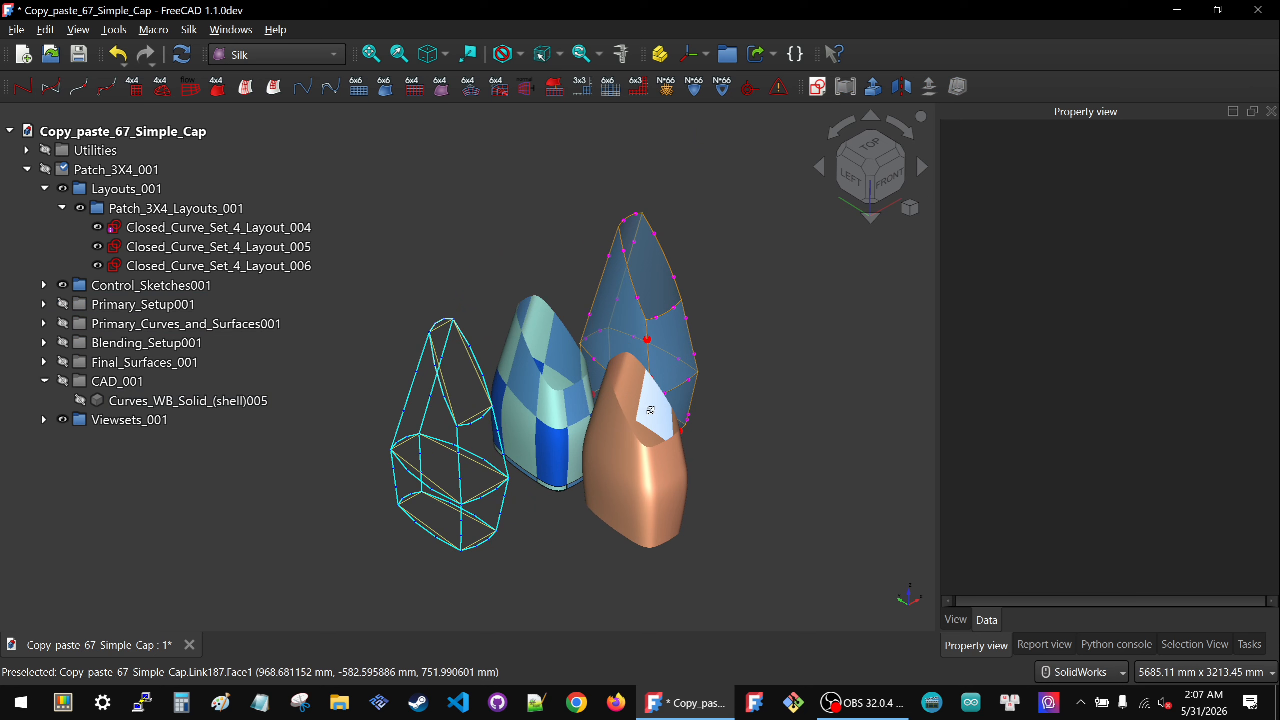
{"action": "middle_click_drag", "start_coordinate": [686, 391], "coordinate": [630, 438]}
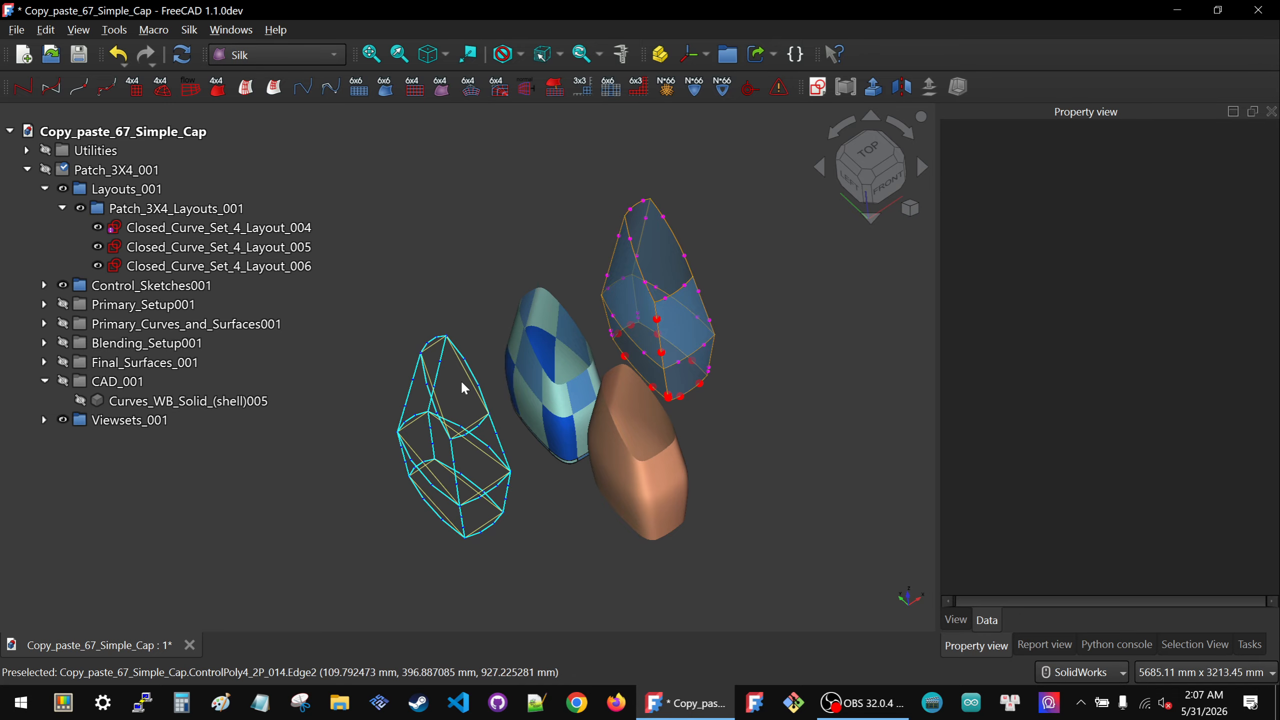
{"action": "scroll", "coordinate": [461, 380], "scroll_direction": "up", "scroll_amount": 2}
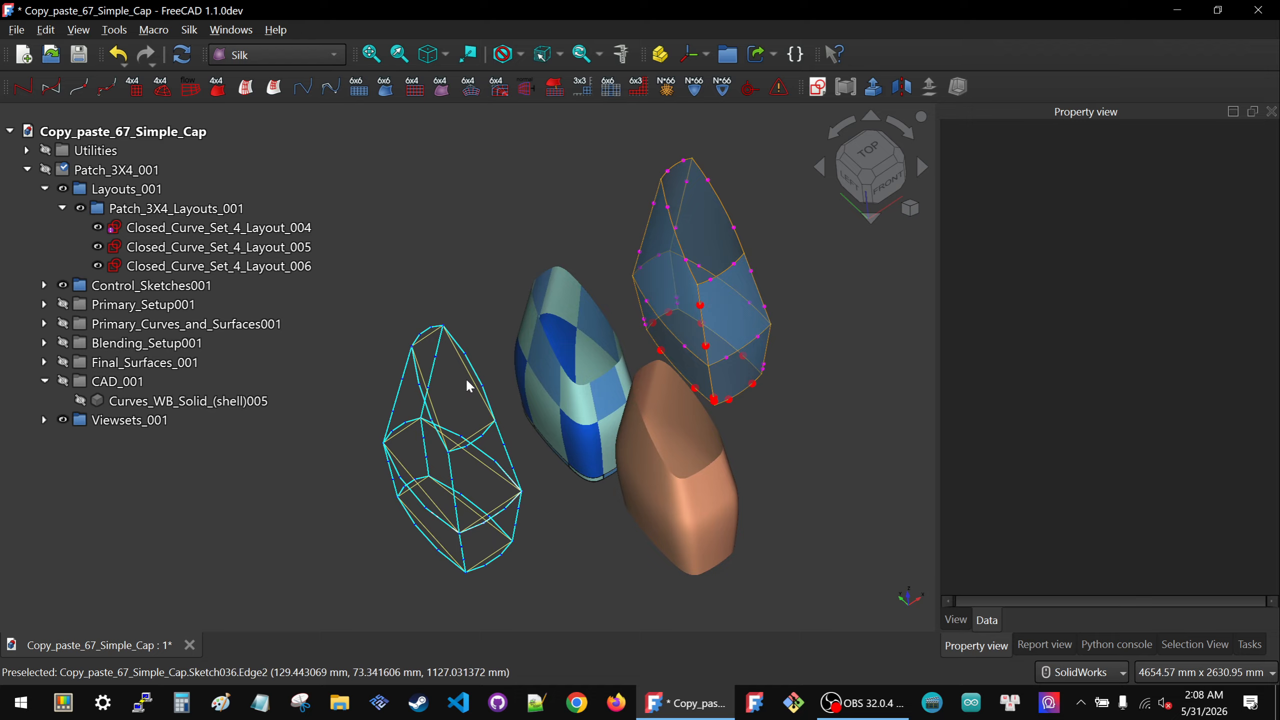
Hide the Layouts_001 and Control_Sketches001 groups and collapse Layouts_001
{"action": "left_click", "coordinate": [98, 192]}
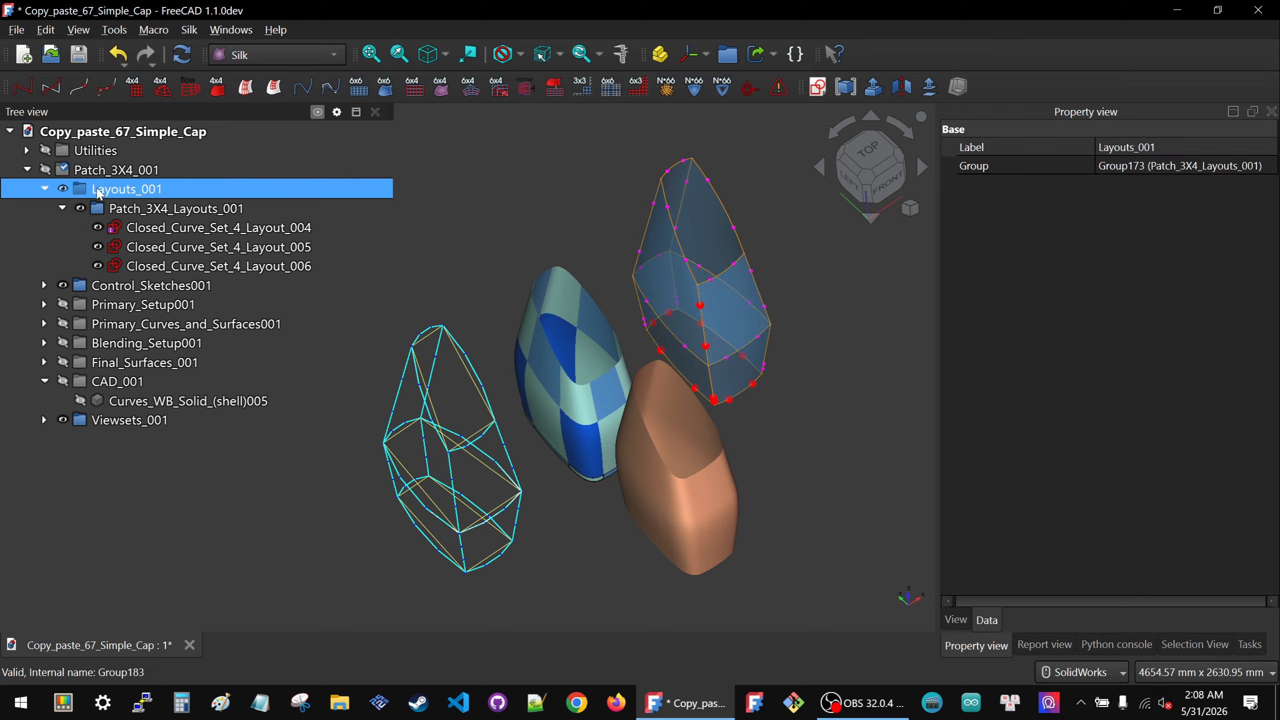
{"action": "key", "text": "space"}
{"action": "left_click", "coordinate": [46, 189]}
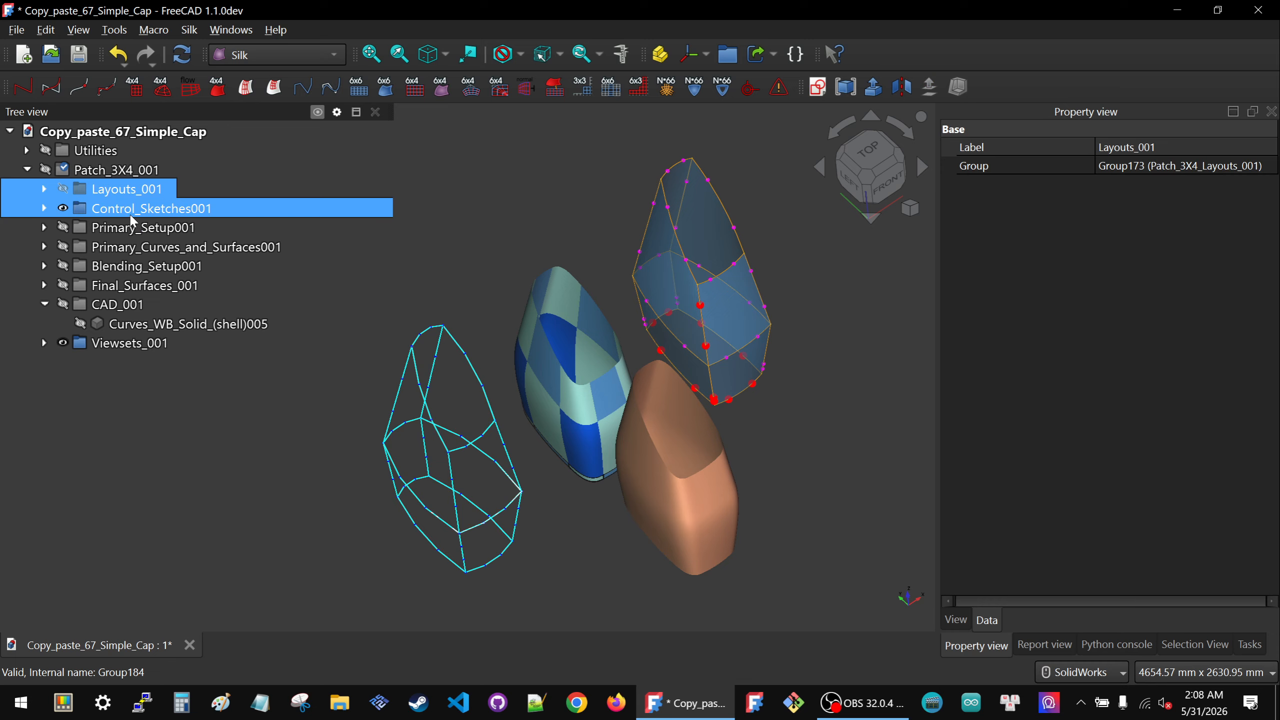
{"action": "left_click", "coordinate": [53, 209]}
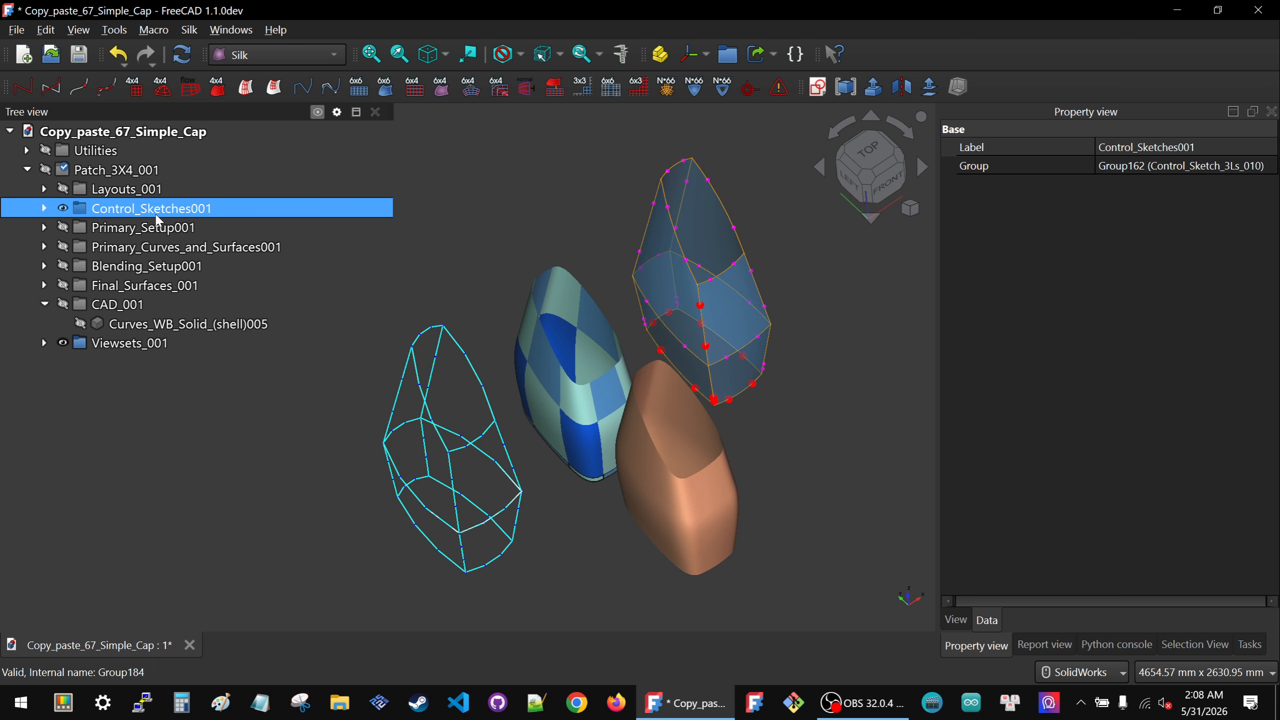
{"action": "key", "text": "space"}
{"action": "left_click", "coordinate": [456, 246]}
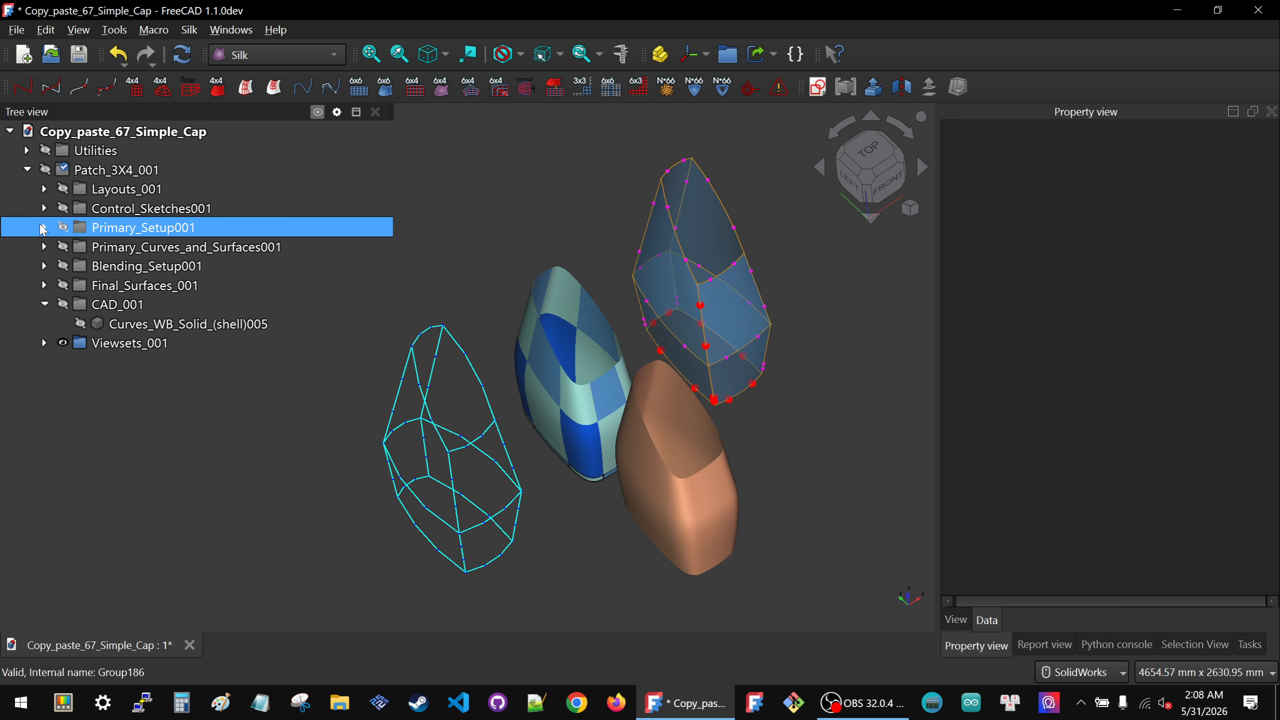
Expand the Primary_Setup001 group and locate the upper loop's control polygons within ControlPoly4s_007
{"action": "left_click", "coordinate": [45, 227]}
{"action": "left_click", "coordinate": [62, 247]}
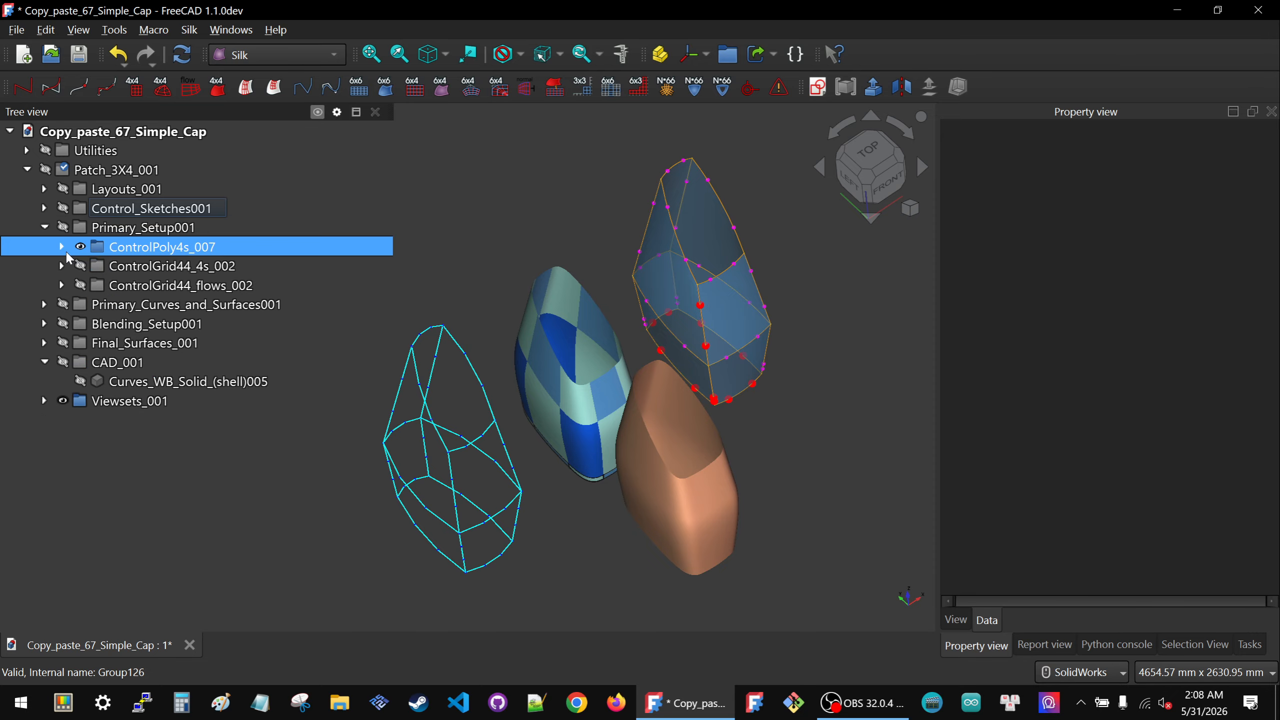
{"action": "left_click", "coordinate": [151, 247]}
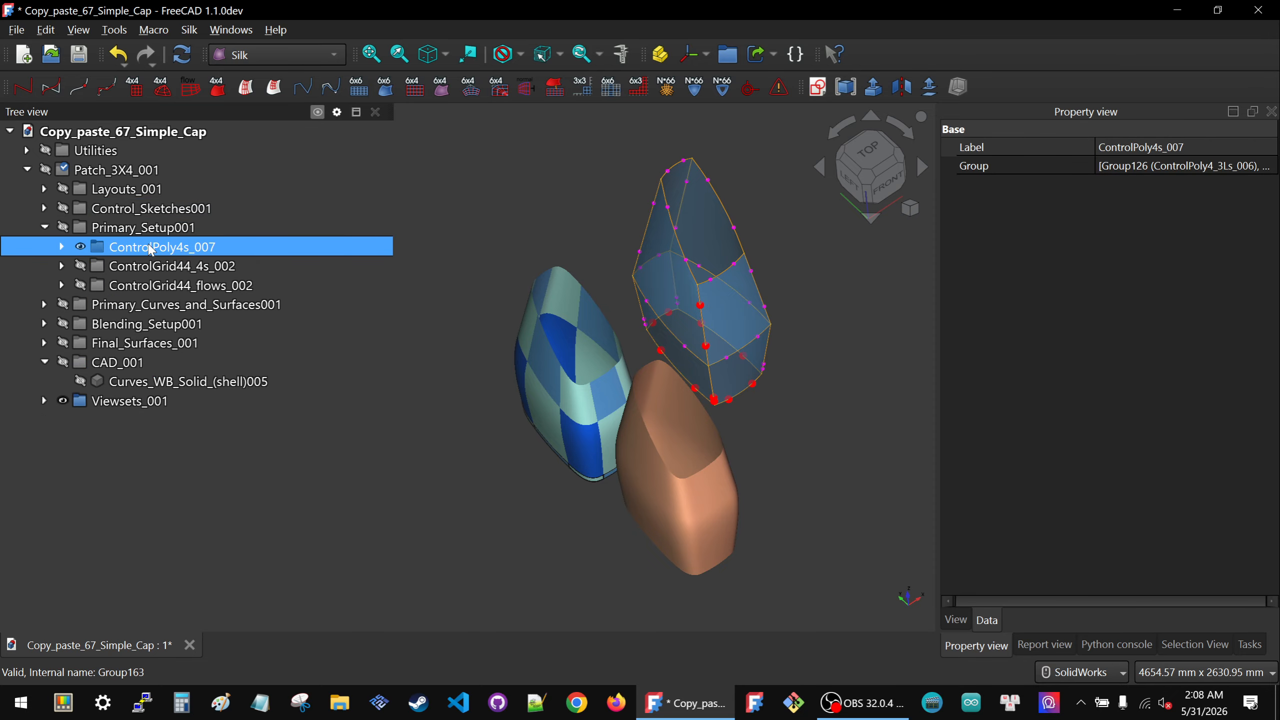
{"action": "left_click", "coordinate": [540, 225]}
{"action": "left_click", "coordinate": [475, 446]}
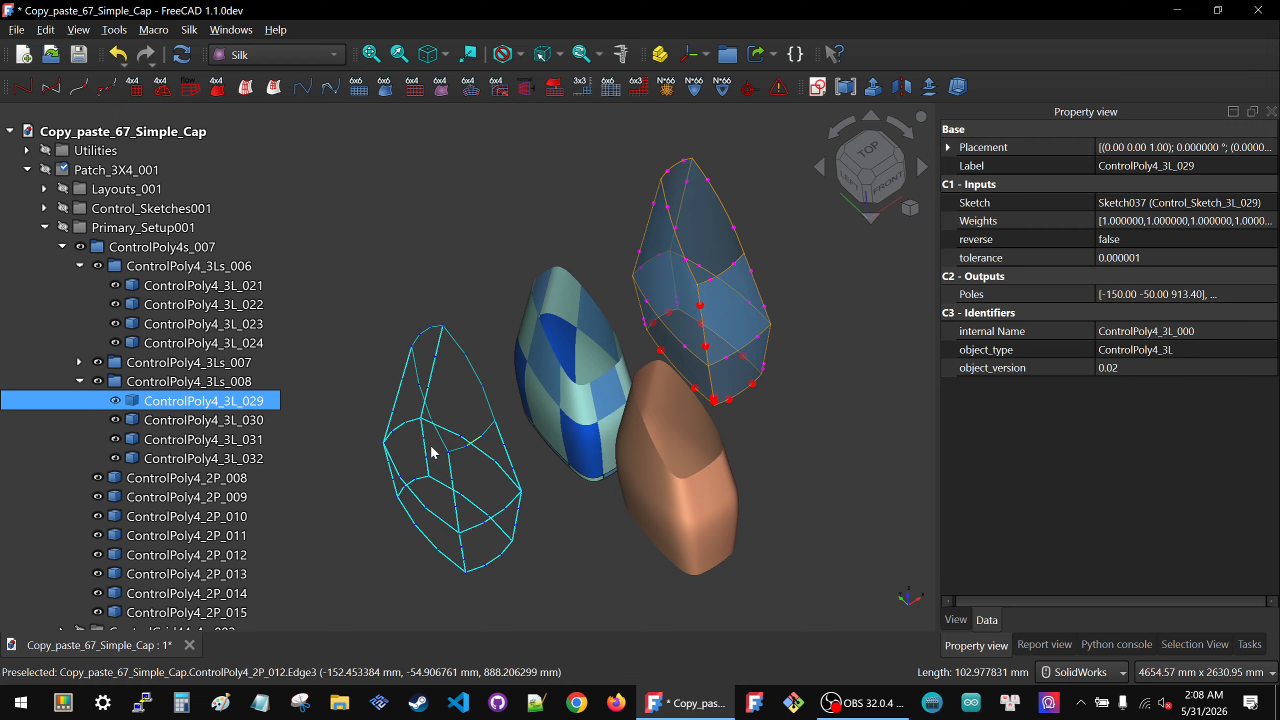
Create a 4x4 control grid from the four upper-loop polygons ControlPoly4_3L_029, 030, 031 and 032
{"action": "left_click", "coordinate": [873, 158]}
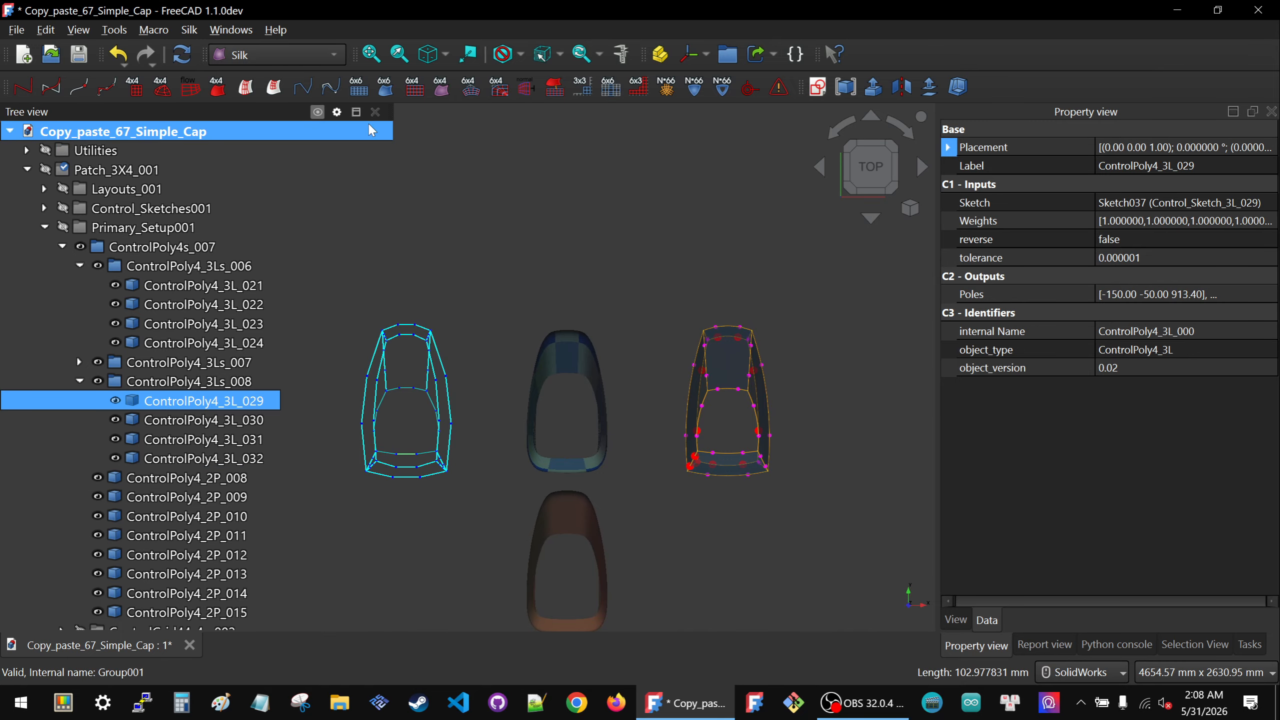
{"action": "left_click_drag", "start_coordinate": [390, 113], "coordinate": [313, 121]}
{"action": "left_click", "coordinate": [444, 242]}
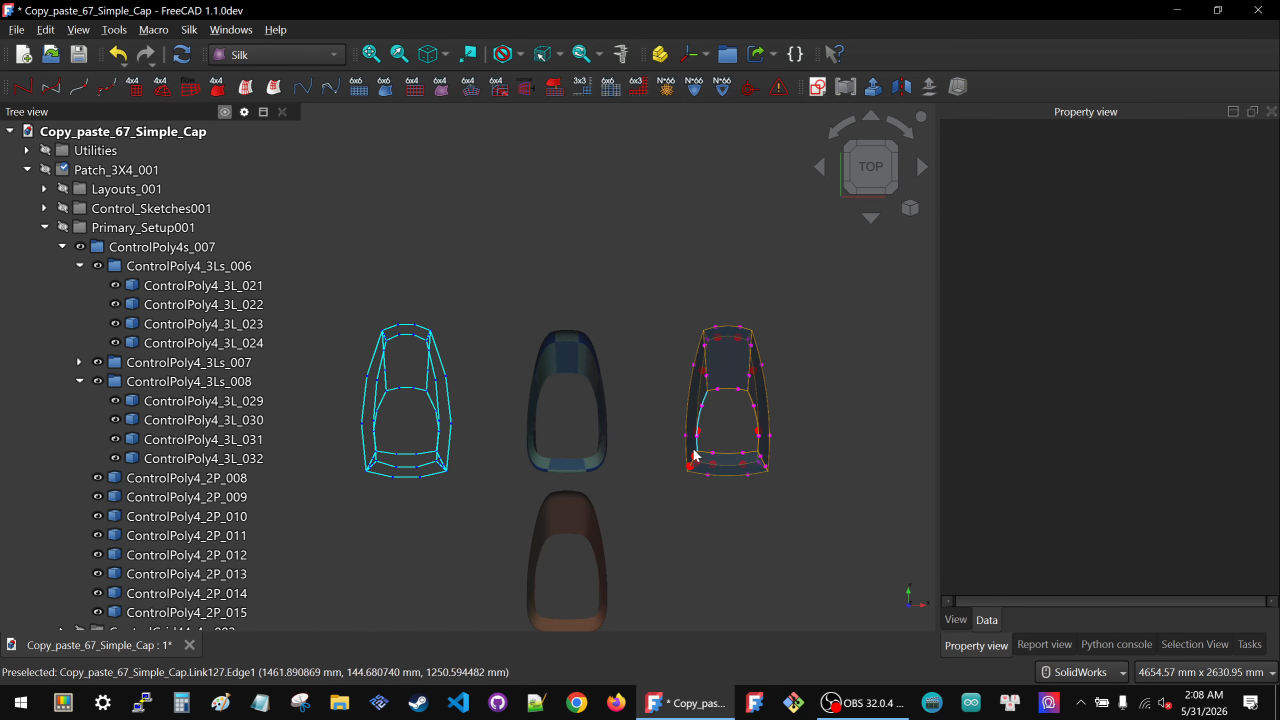
{"action": "middle_click_drag", "start_coordinate": [691, 442], "coordinate": [718, 378]}
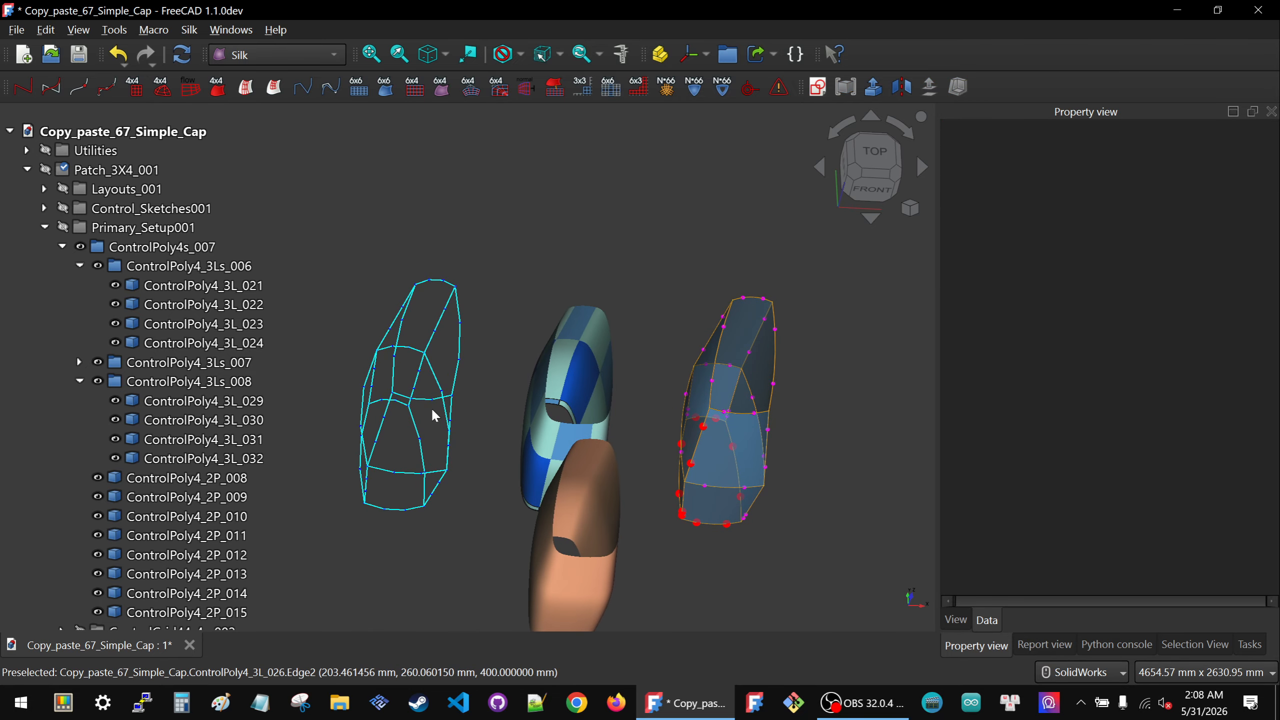
{"action": "middle_click_drag", "start_coordinate": [435, 414], "coordinate": [394, 380]}
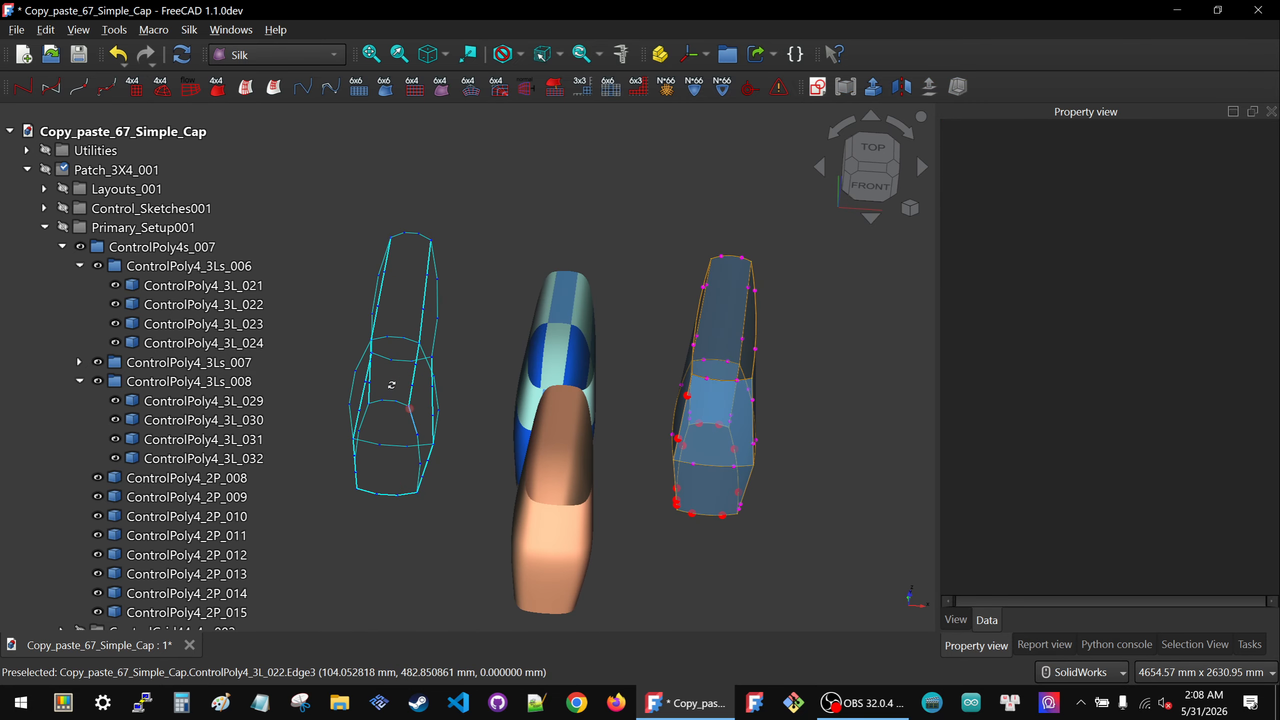
{"action": "left_click", "coordinate": [401, 361]}
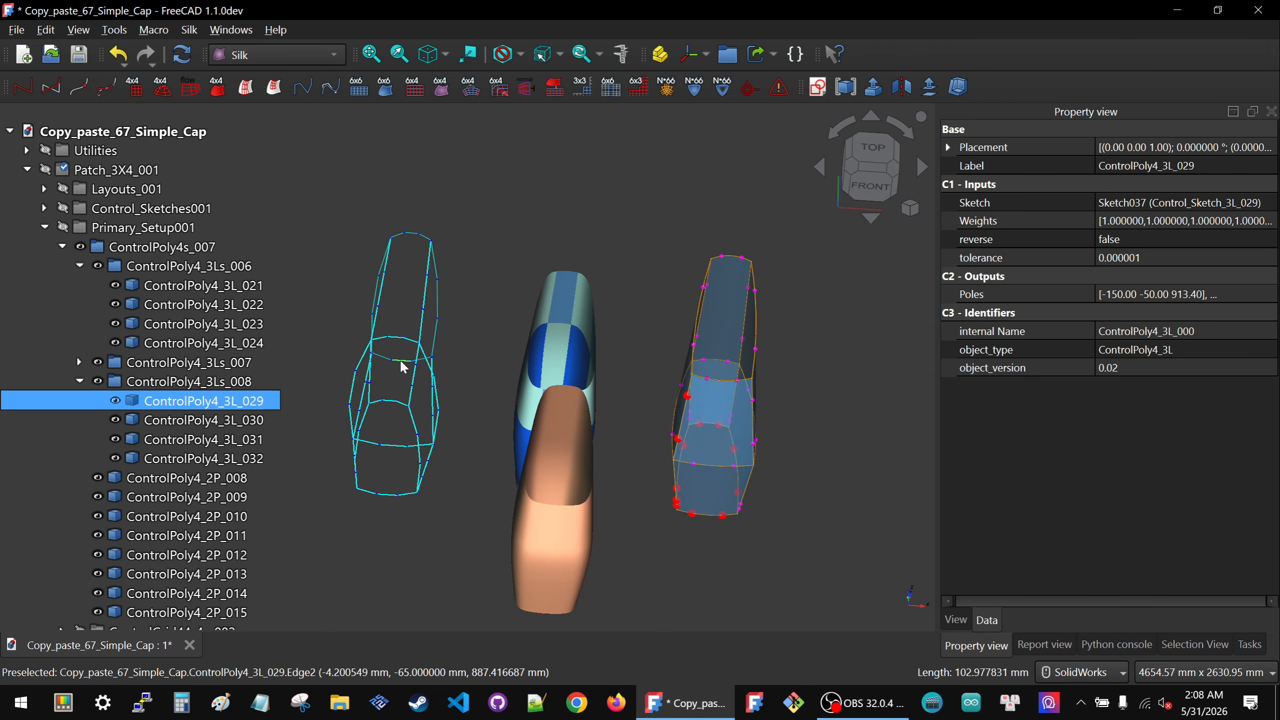
{"action": "left_click", "coordinate": [438, 304], "text": "ctrl"}
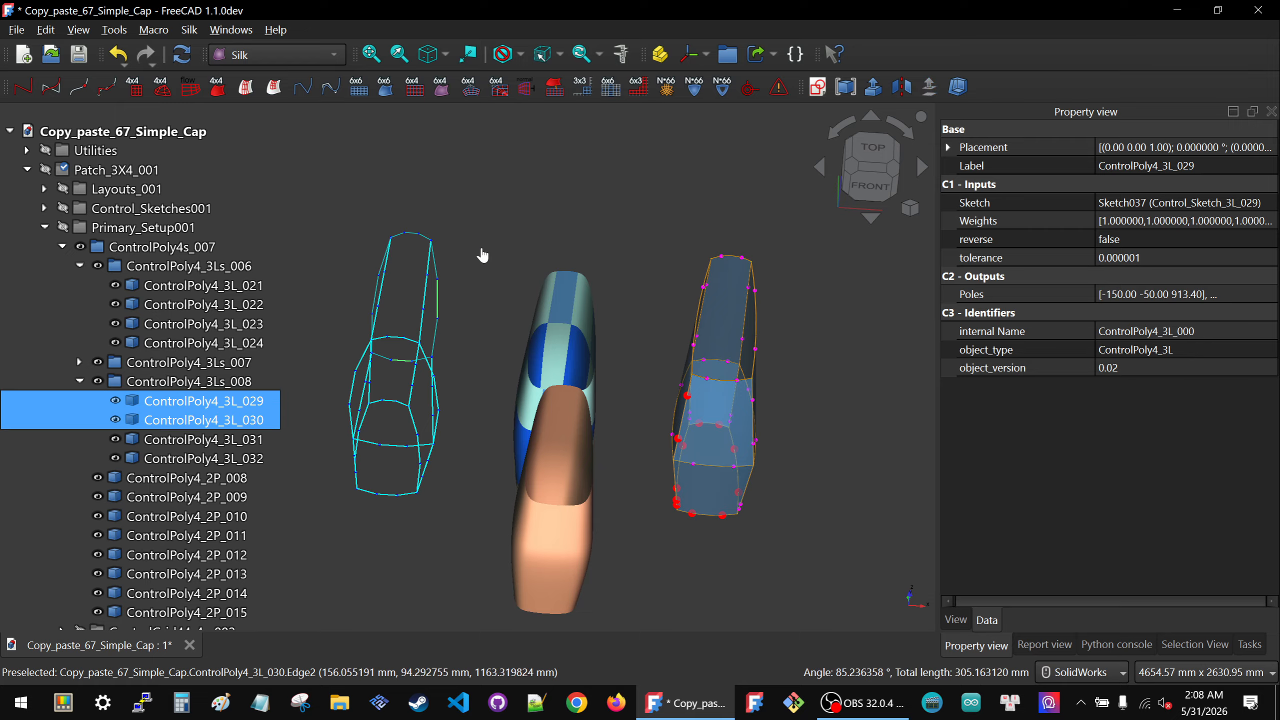
{"action": "left_click", "coordinate": [415, 238], "text": "ctrl"}
{"action": "middle_click_drag", "start_coordinate": [404, 289], "coordinate": [368, 293]}
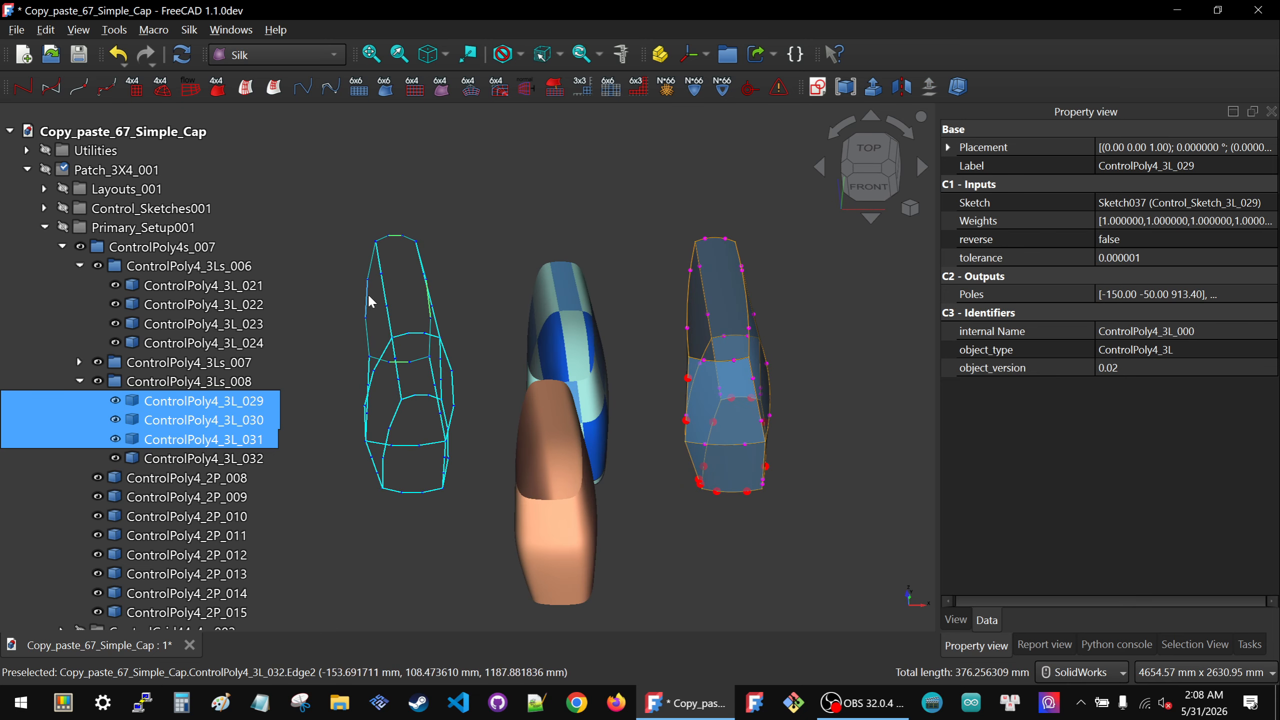
{"action": "left_click", "coordinate": [367, 293], "text": "ctrl"}
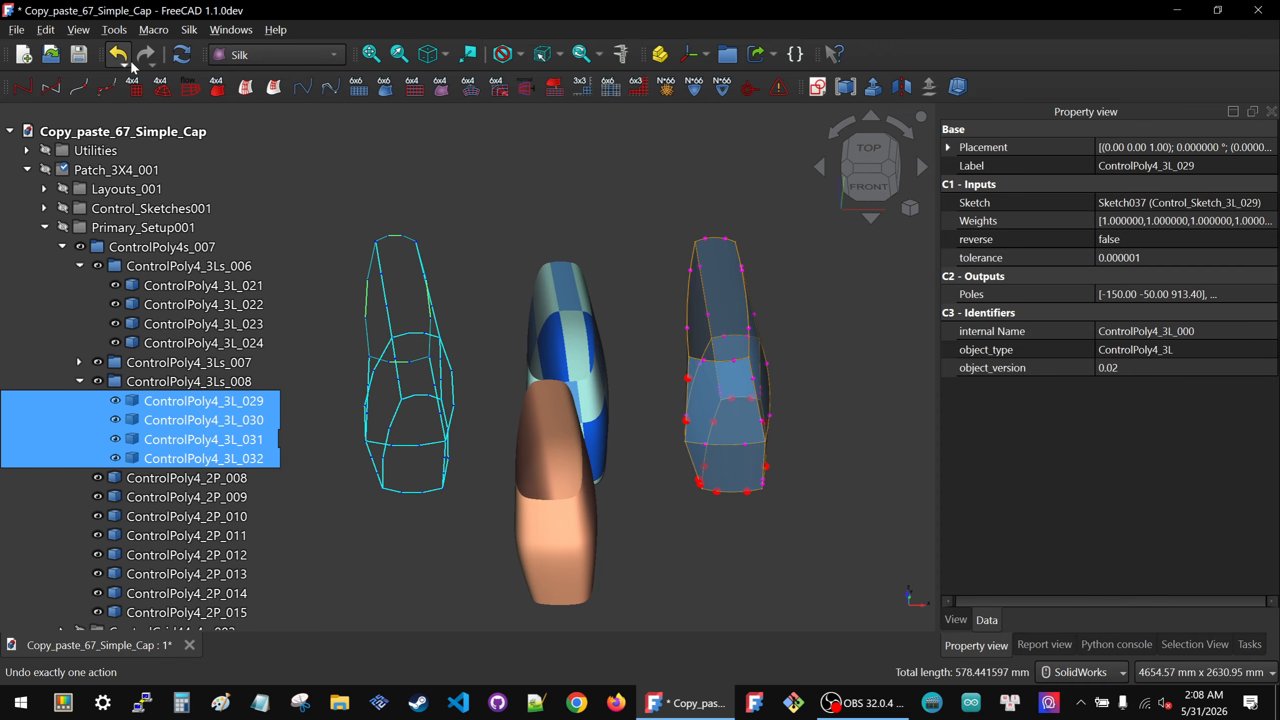
{"action": "left_click", "coordinate": [135, 95]}
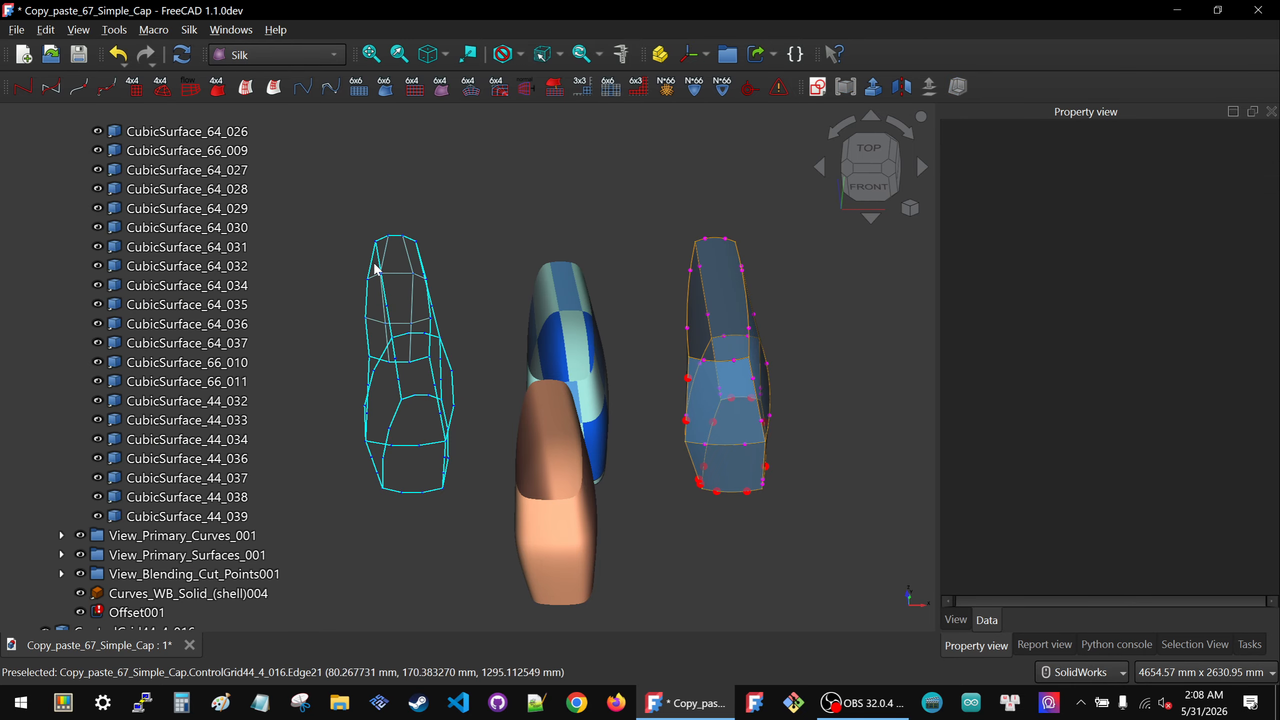
Create a 4x4 flow grid from the new cap control grid and hide the source grid
{"action": "left_click", "coordinate": [405, 277]}
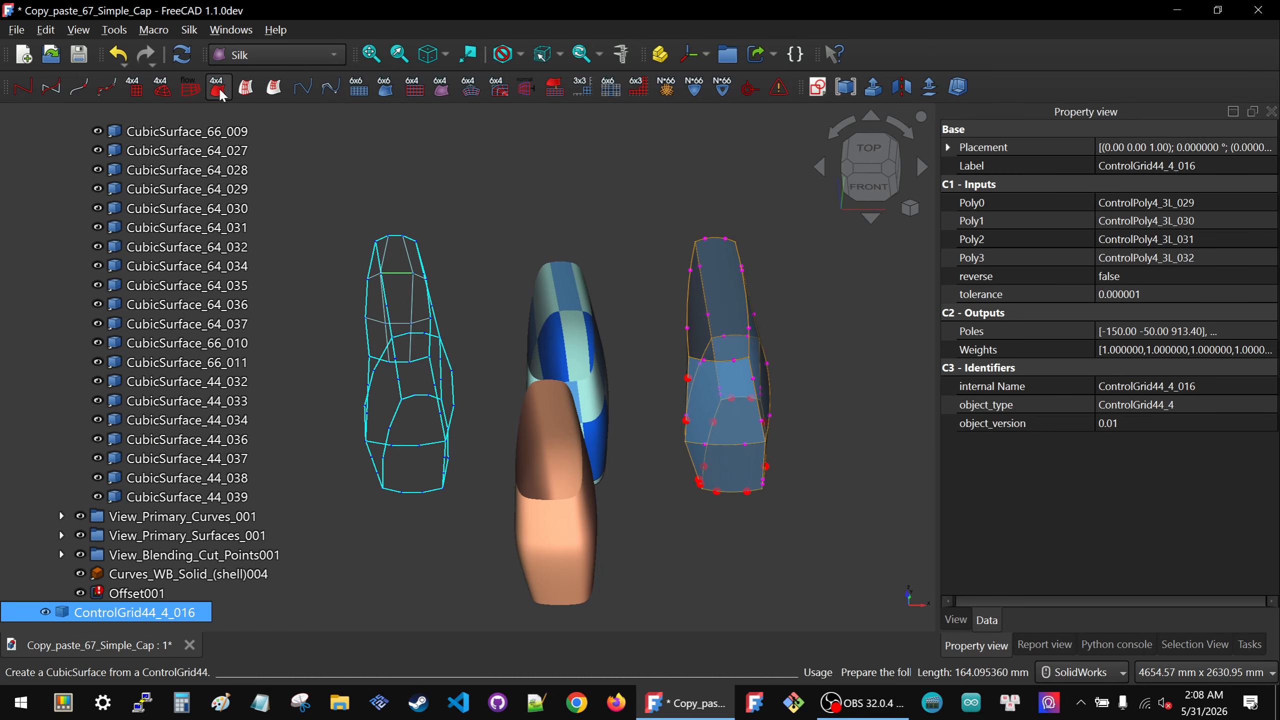
{"action": "scroll", "coordinate": [204, 294], "scroll_direction": "up", "scroll_amount": 6}
{"action": "scroll", "coordinate": [205, 290], "scroll_direction": "up", "scroll_amount": 7}
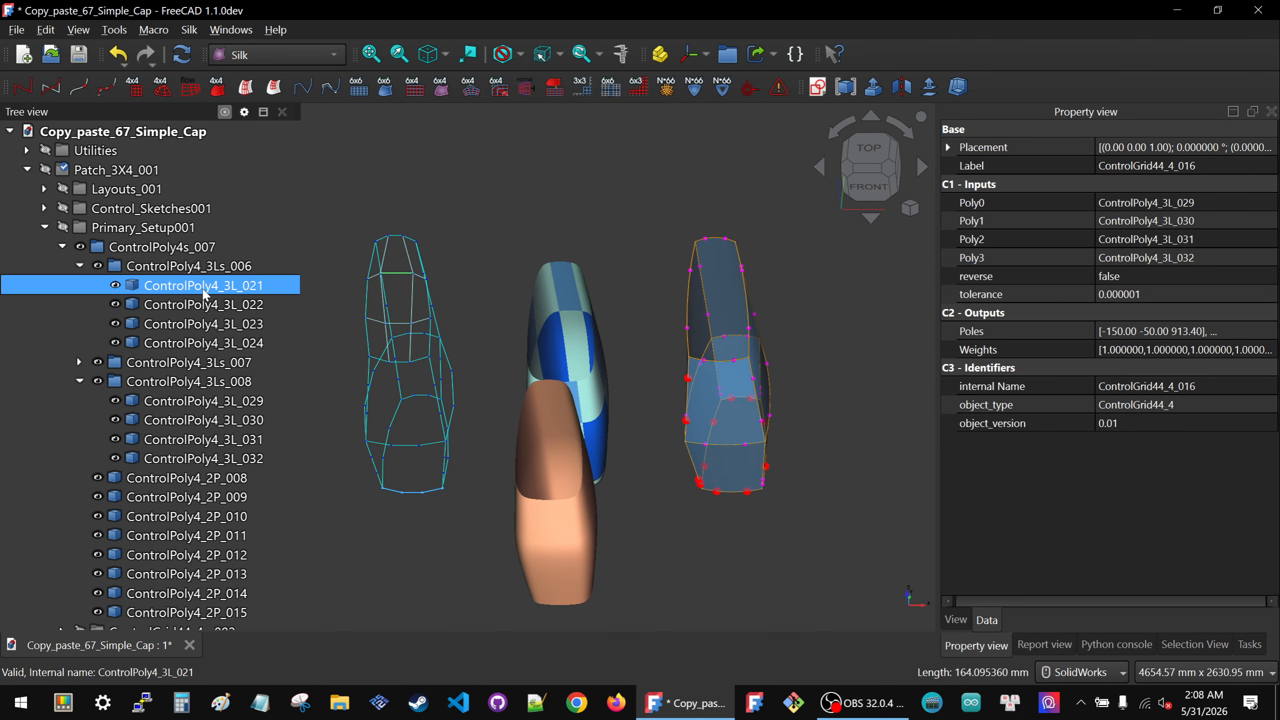
{"action": "scroll", "coordinate": [453, 282], "scroll_direction": "up", "scroll_amount": 3}
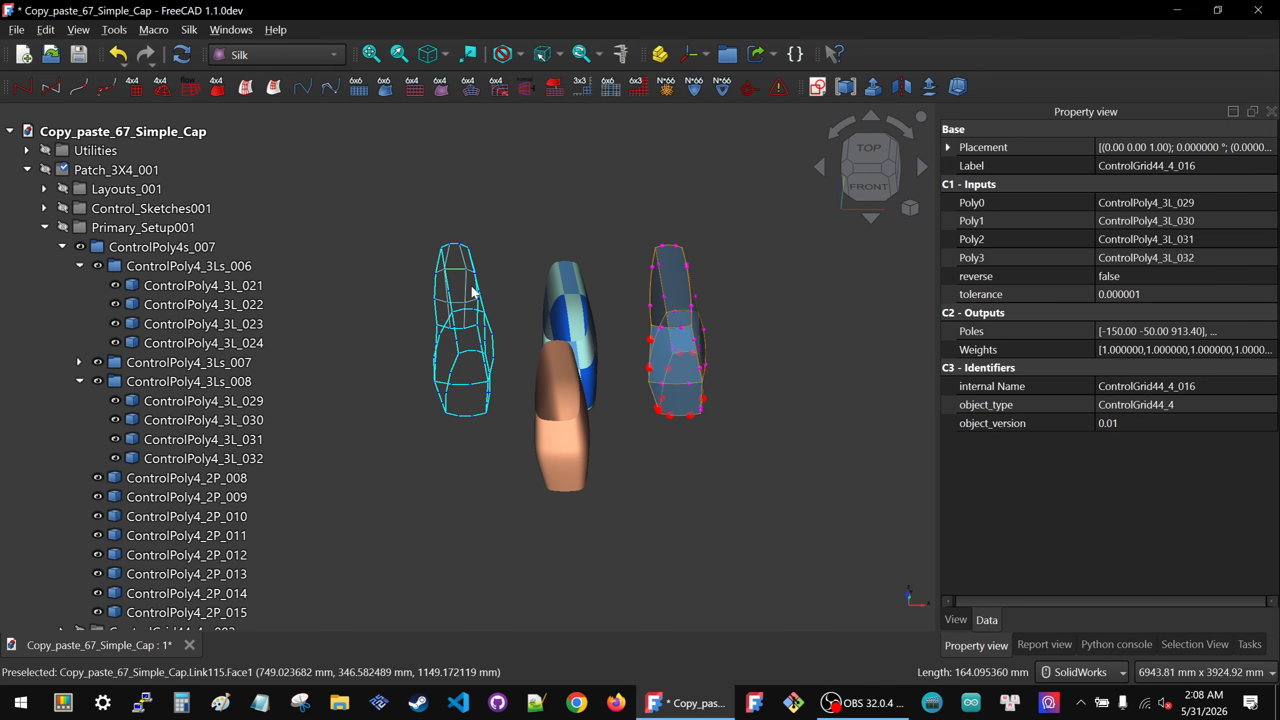
{"action": "middle_click_drag", "start_coordinate": [438, 278], "coordinate": [456, 195]}
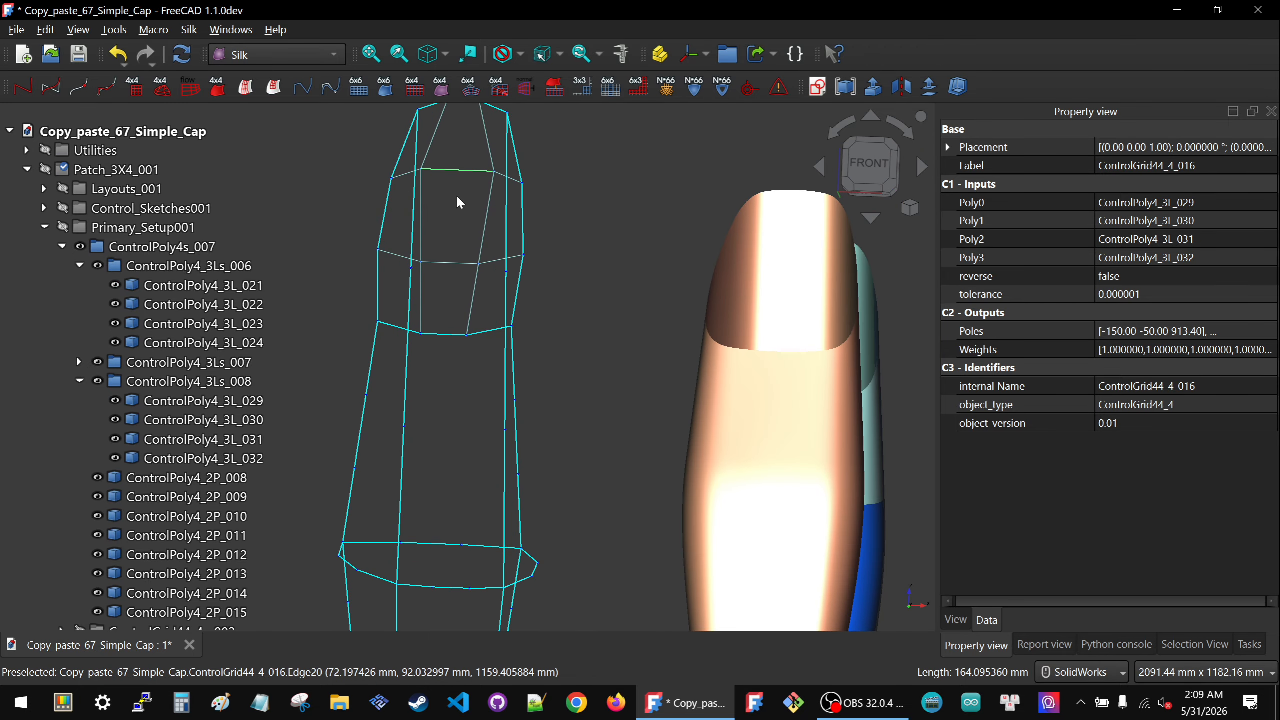
{"action": "middle_click_drag", "start_coordinate": [437, 228], "coordinate": [388, 341]}
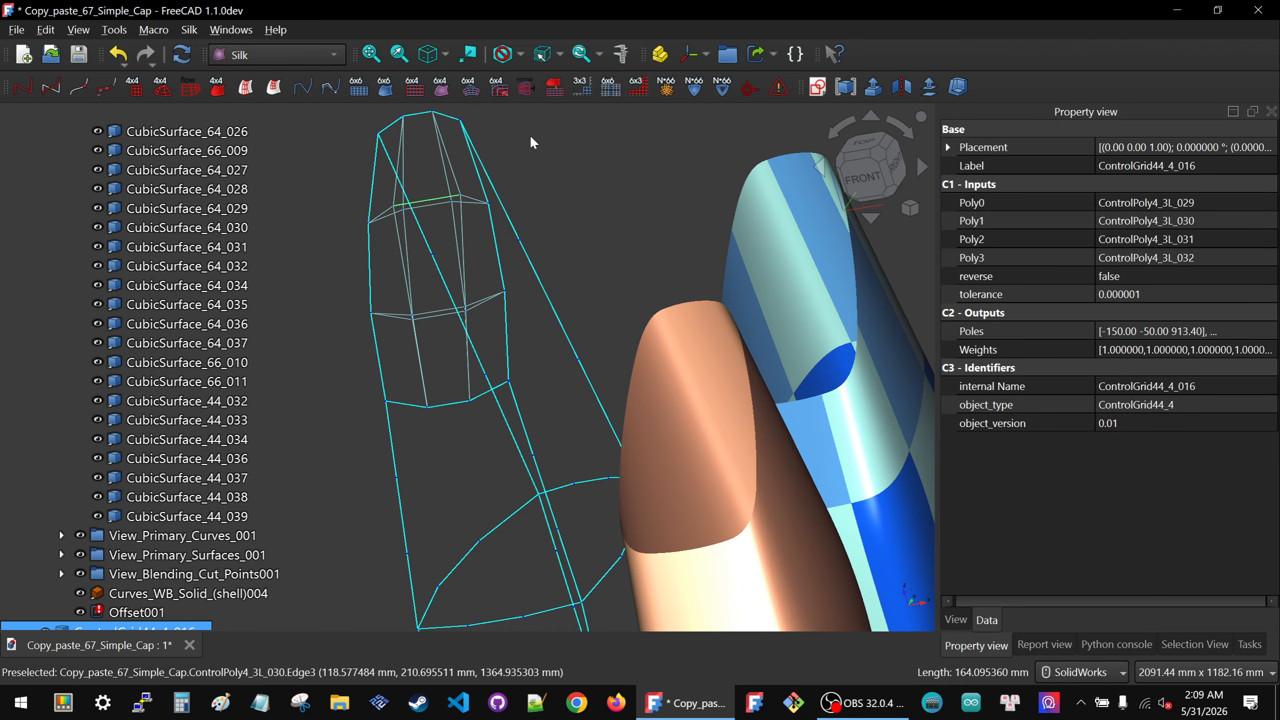
{"action": "left_click", "coordinate": [433, 201]}
{"action": "key", "text": "space"}
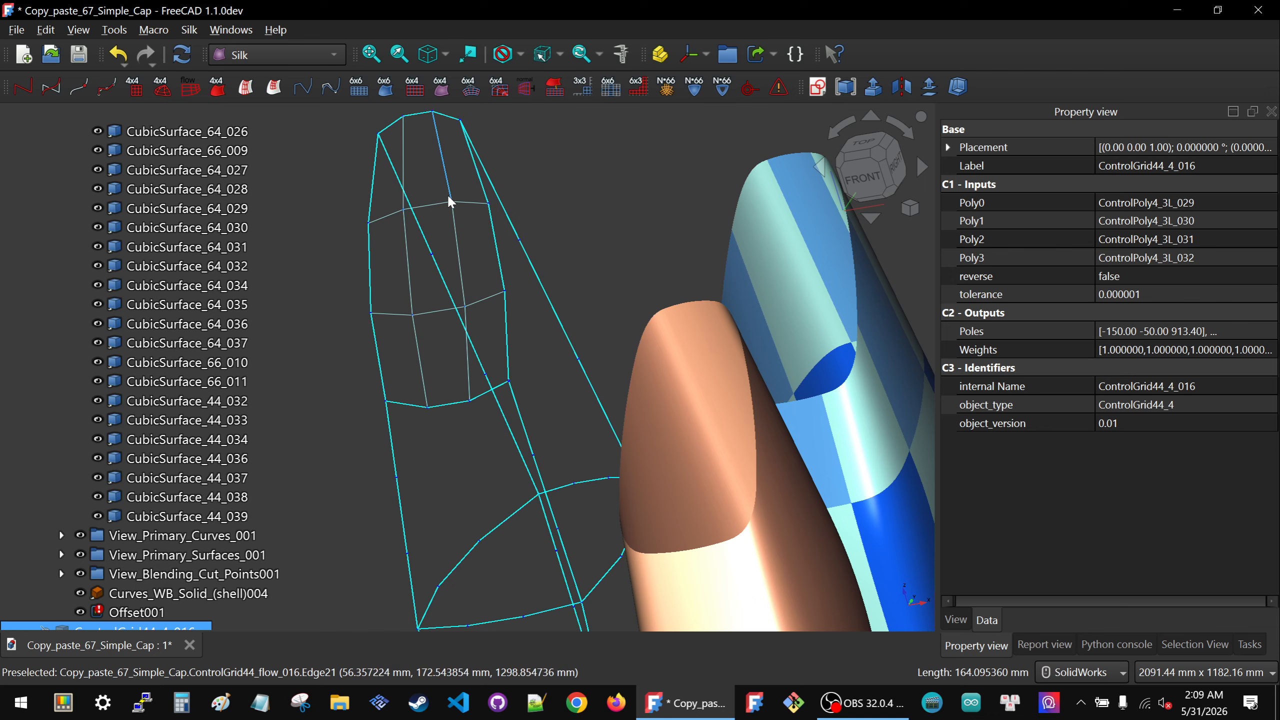
Generate a 4x4 cubic surface from the cap's flow grid
{"action": "middle_click_drag", "start_coordinate": [450, 202], "coordinate": [429, 218]}
{"action": "left_click", "coordinate": [431, 217]}
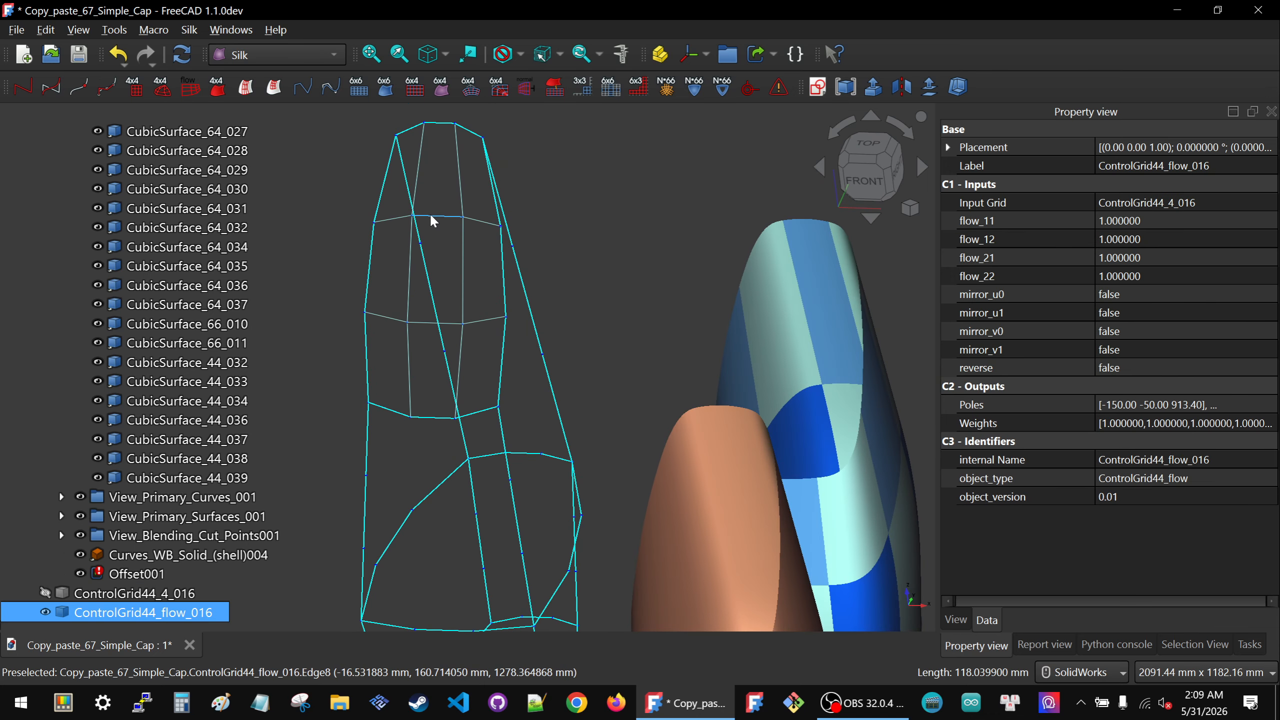
{"action": "left_click", "coordinate": [219, 88]}
{"action": "scroll", "coordinate": [604, 232], "scroll_direction": "down", "scroll_amount": 4}
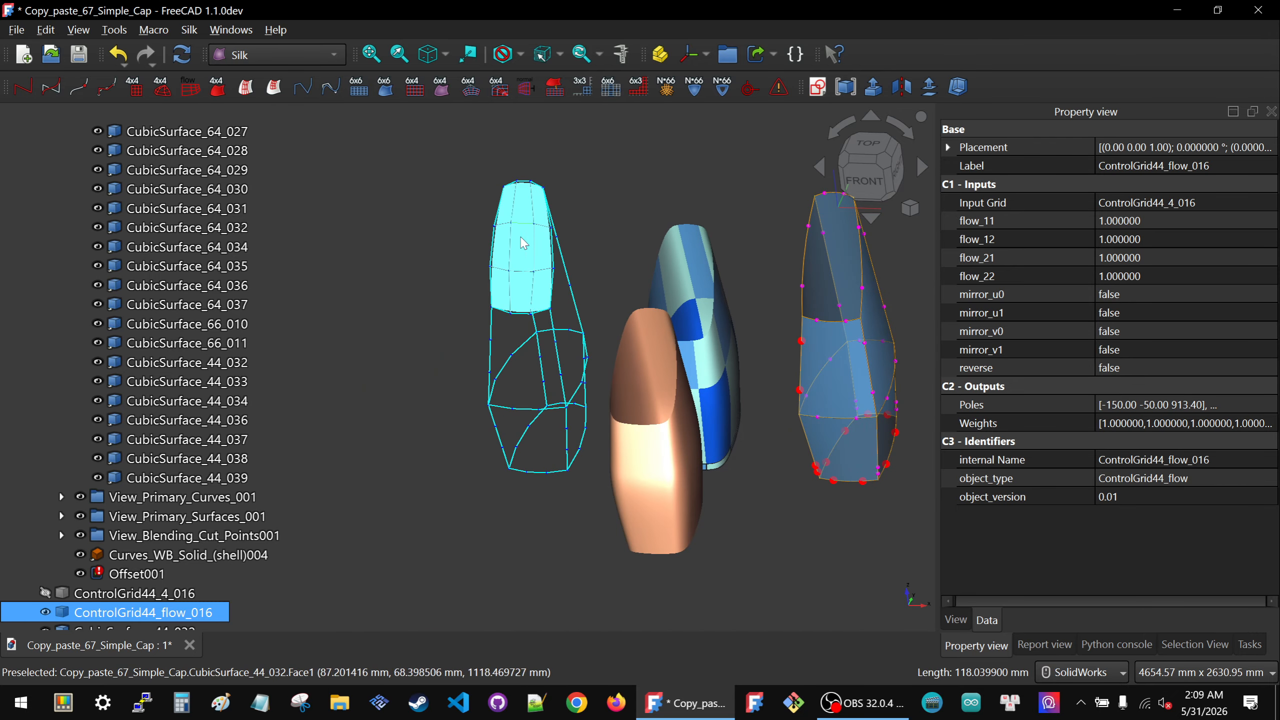
Set the new cap surface's transparency to 50
{"action": "left_click", "coordinate": [524, 273]}
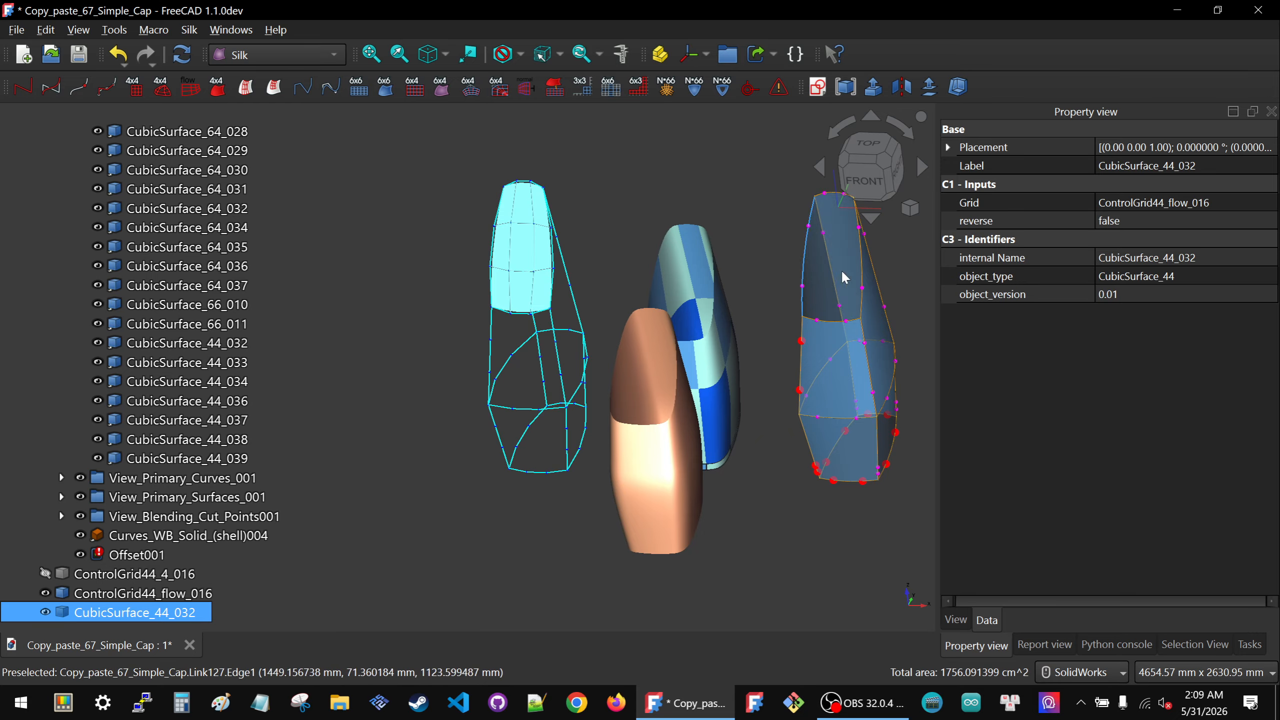
{"action": "left_click", "coordinate": [958, 619]}
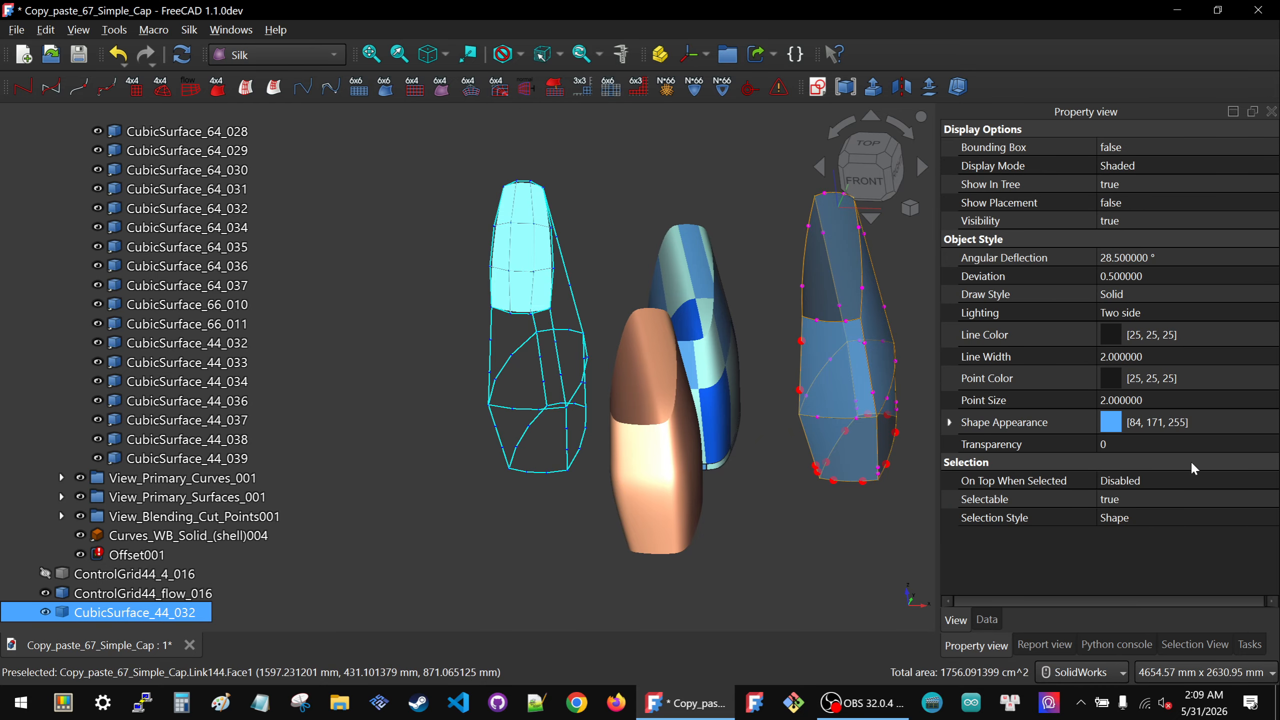
{"action": "left_click", "coordinate": [1191, 446]}
{"action": "type", "text": "5"}
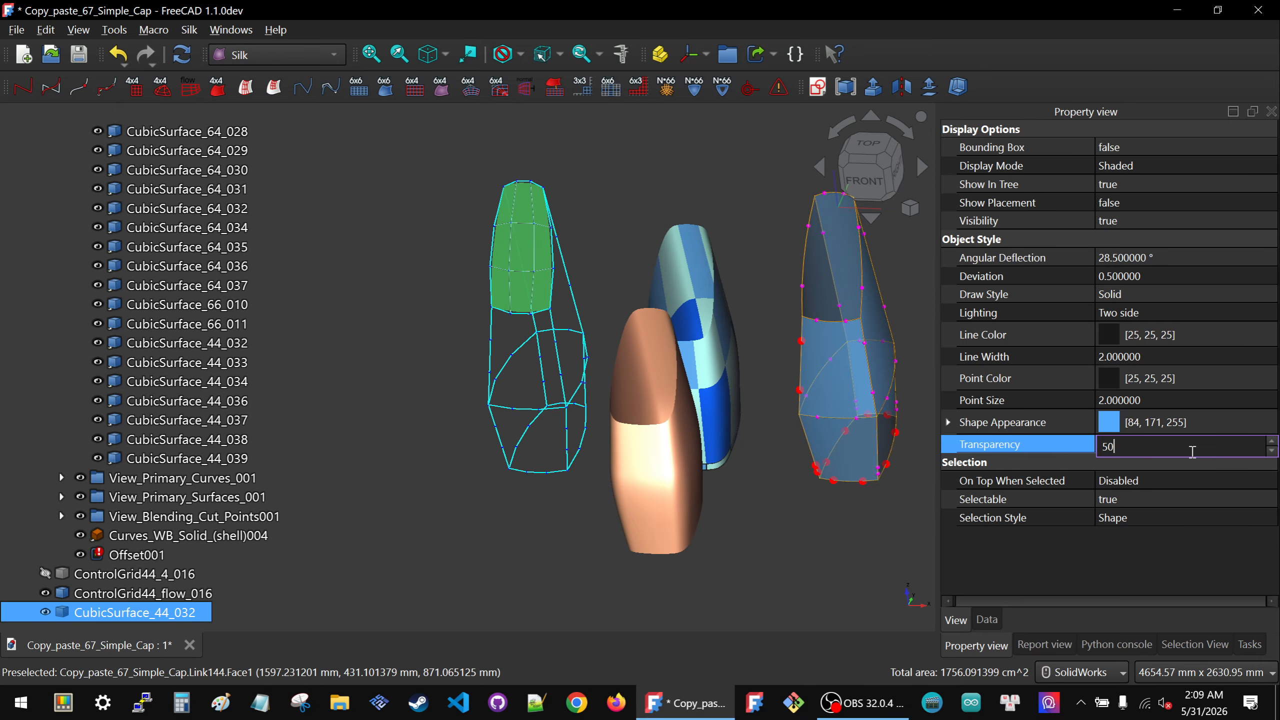
{"action": "type", "text": "0"}
{"action": "key", "text": "Return"}
{"action": "left_click", "coordinate": [592, 175]}
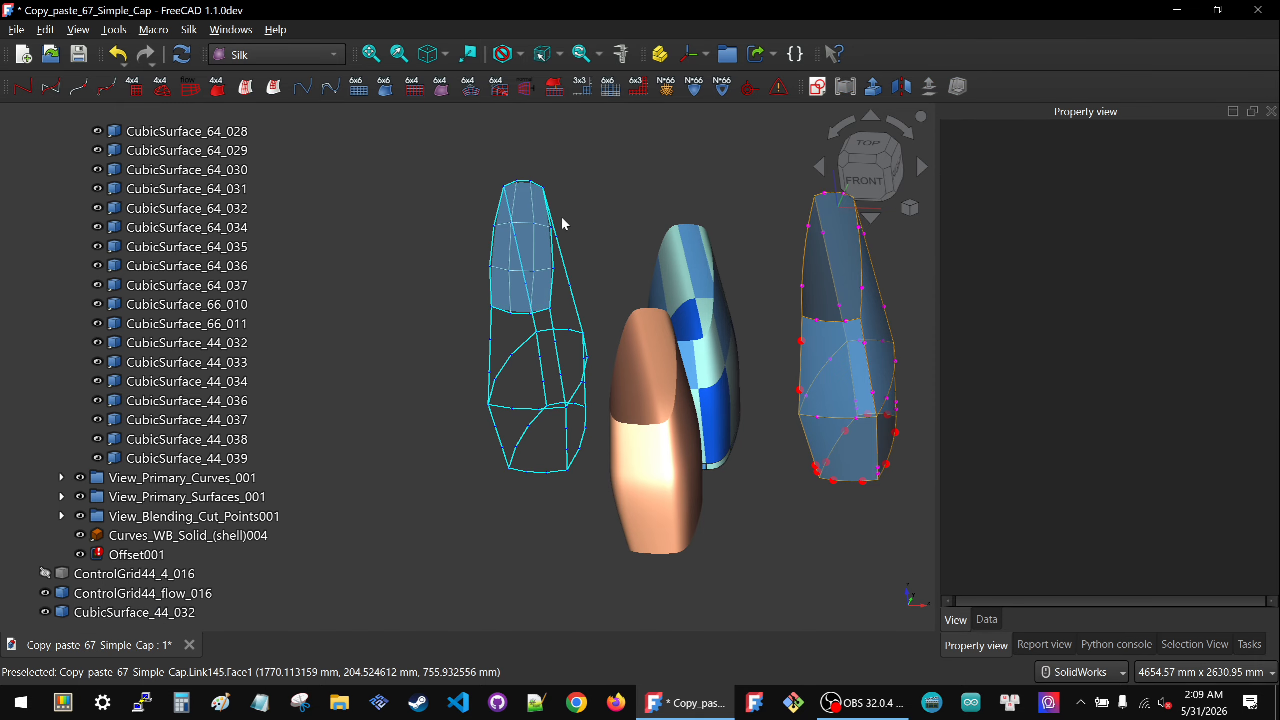
Hide the cap's flow grid and the ControlPoly4s_007 group, and collapse the ControlPoly4s_007 and Viewsets_001 groups
{"action": "scroll", "coordinate": [562, 218], "scroll_direction": "up", "scroll_amount": 3}
{"action": "left_click", "coordinate": [520, 242]}
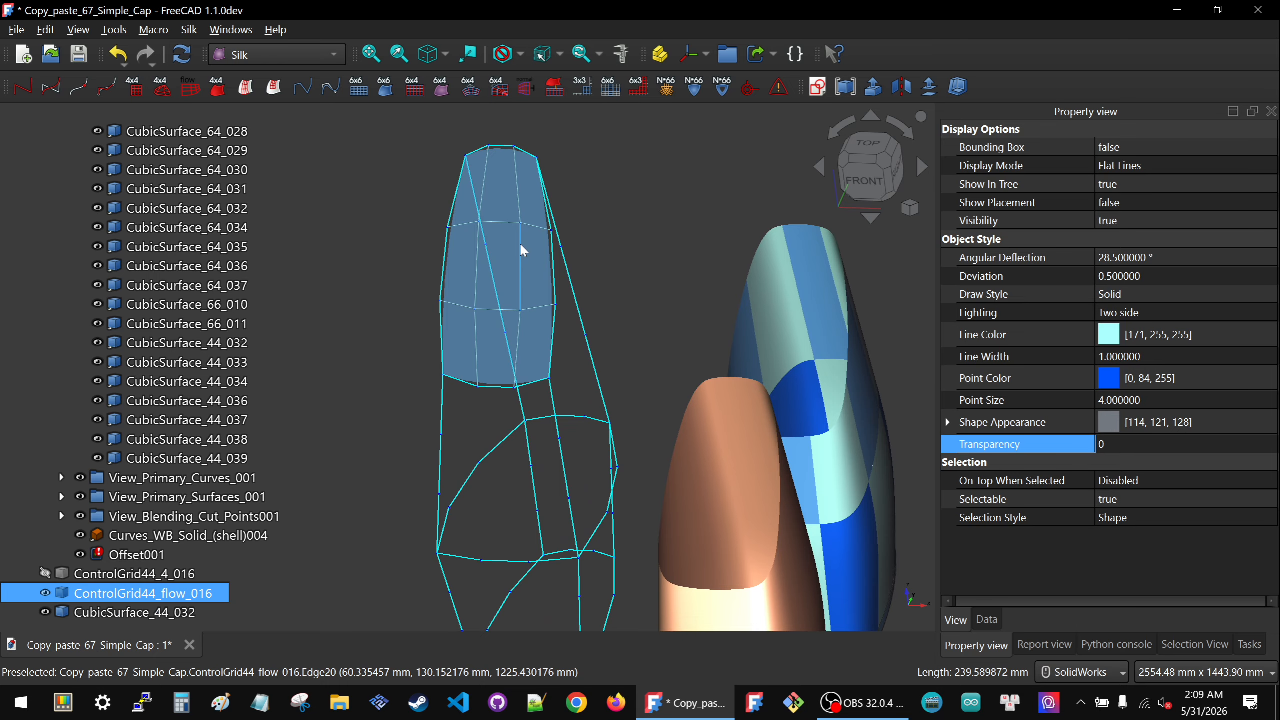
{"action": "left_click", "coordinate": [609, 200]}
{"action": "scroll", "coordinate": [101, 302], "scroll_direction": "up", "scroll_amount": 9}
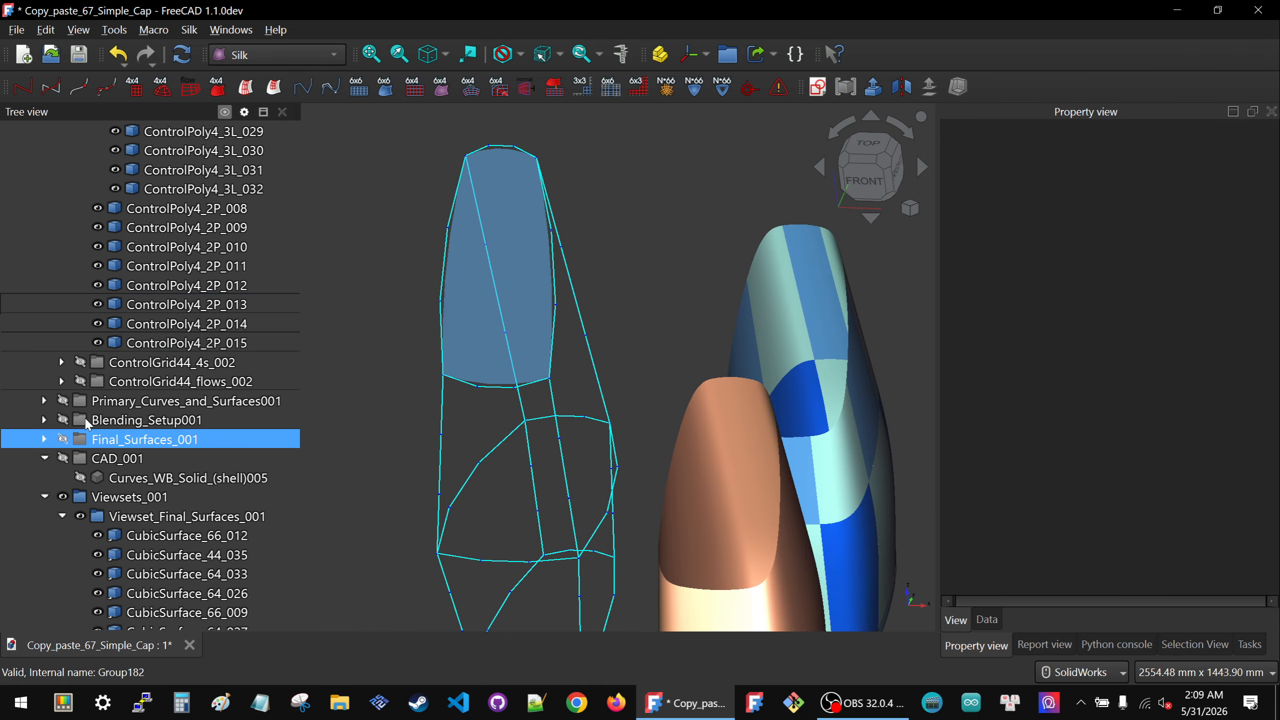
{"action": "scroll", "coordinate": [84, 412], "scroll_direction": "up", "scroll_amount": 5}
{"action": "left_click", "coordinate": [61, 246]}
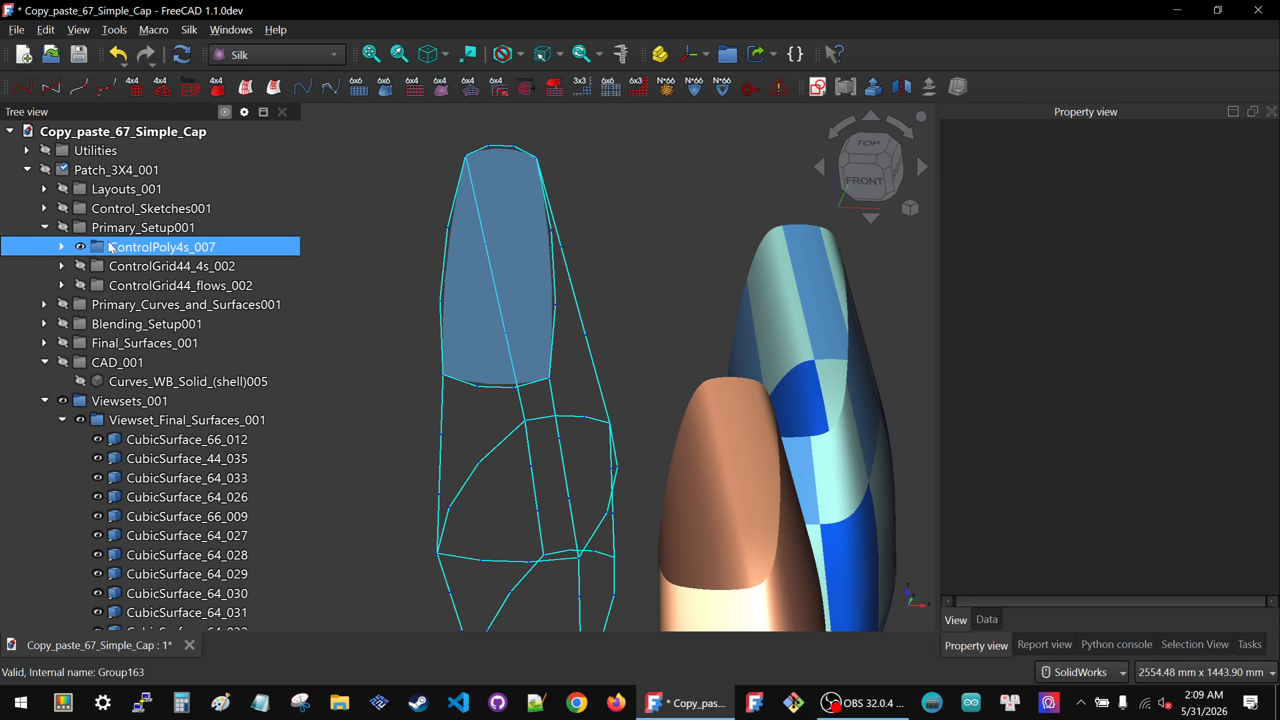
{"action": "key", "text": "space"}
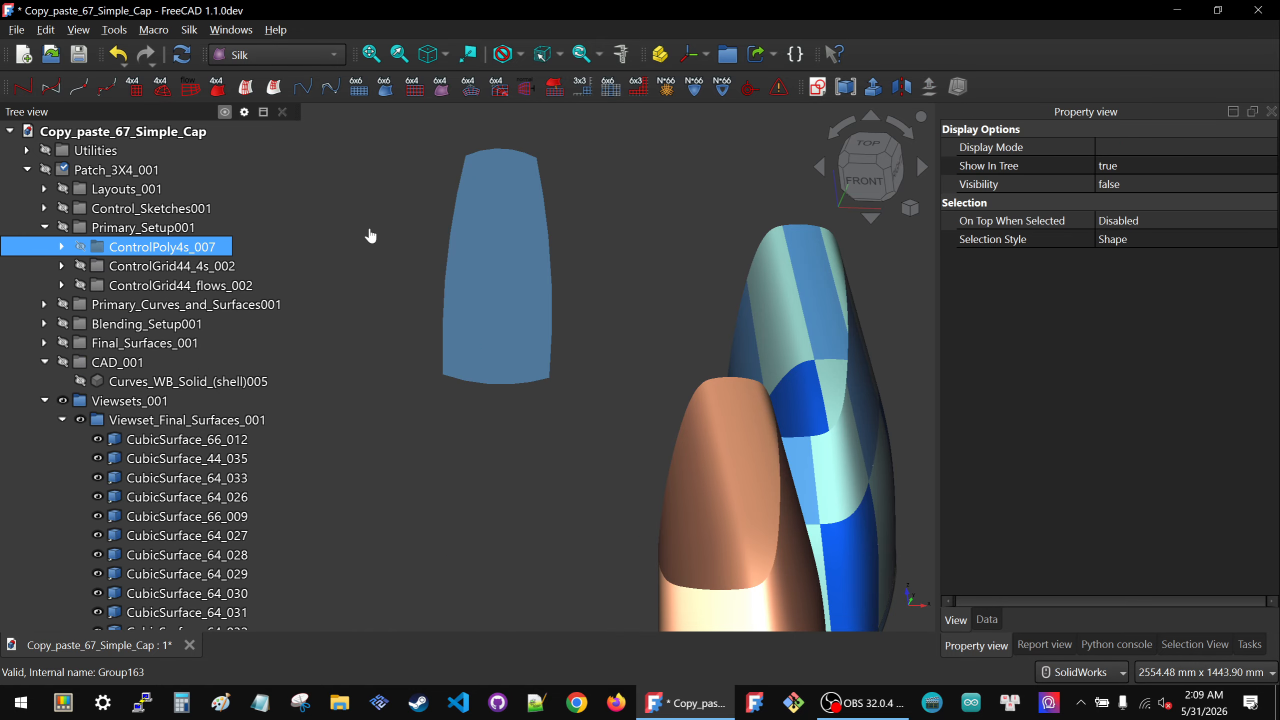
{"action": "left_click", "coordinate": [45, 410]}
{"action": "left_click", "coordinate": [45, 401]}
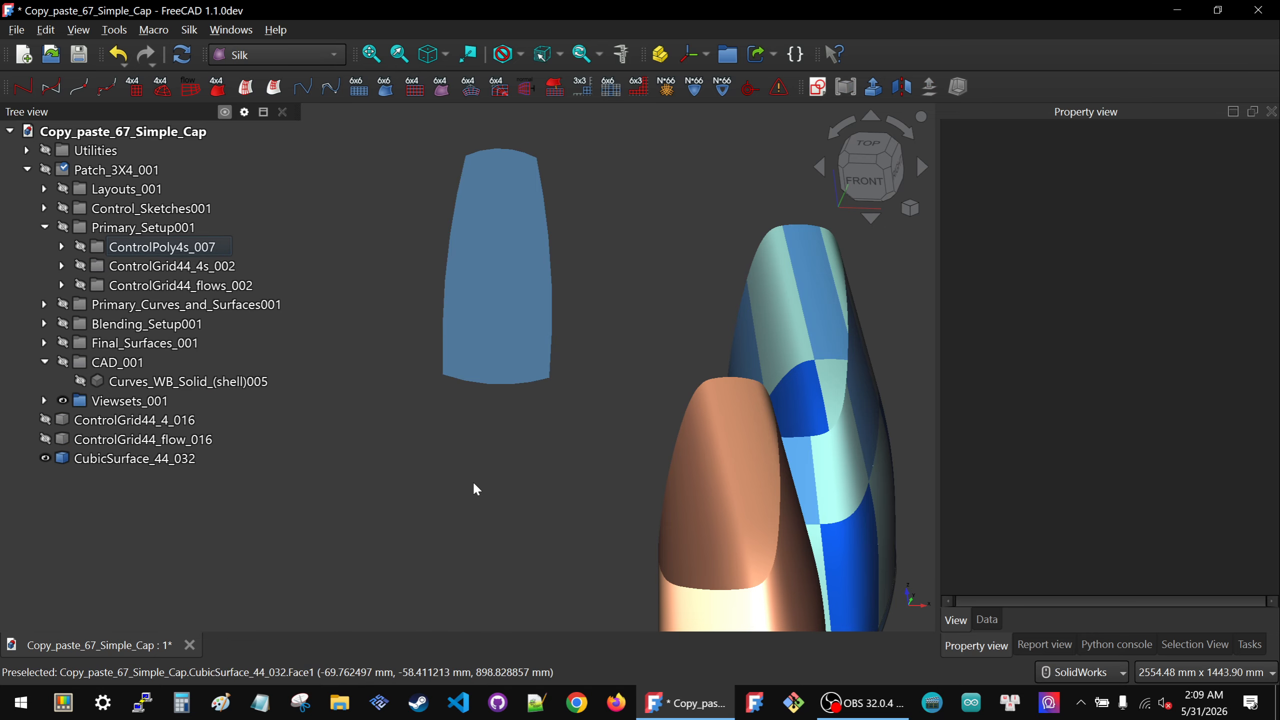
Expand the Blending_Setup001 group and show the Point_onCurve_Cuts_010 points around the cap surface
{"action": "scroll", "coordinate": [556, 395], "scroll_direction": "down", "scroll_amount": 2}
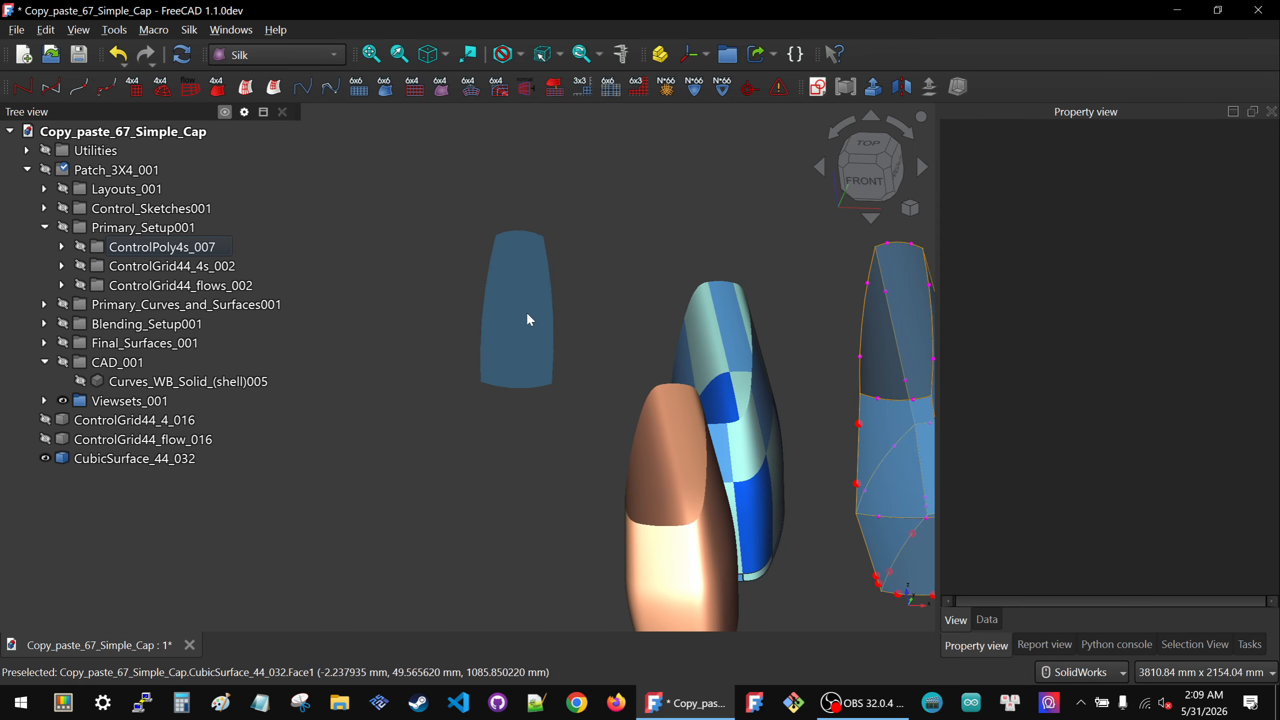
{"action": "left_click", "coordinate": [49, 308]}
{"action": "left_click", "coordinate": [51, 327]}
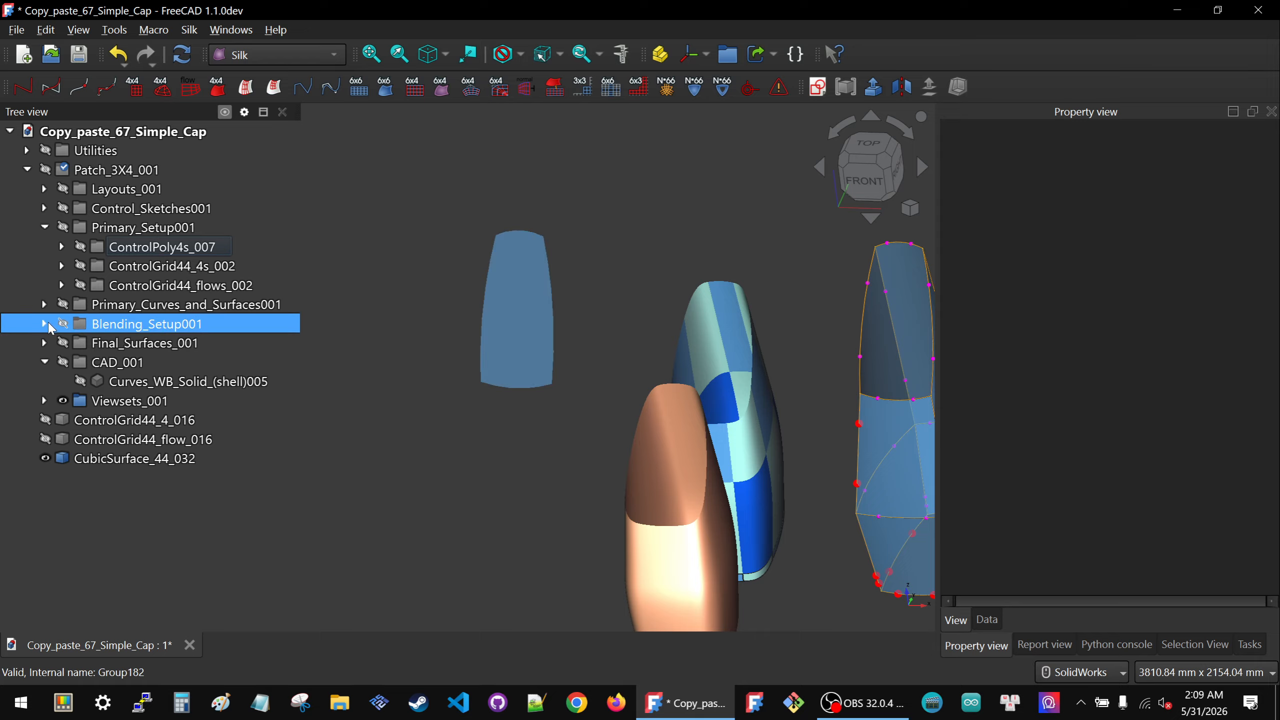
{"action": "left_click", "coordinate": [46, 323]}
{"action": "left_click", "coordinate": [126, 350]}
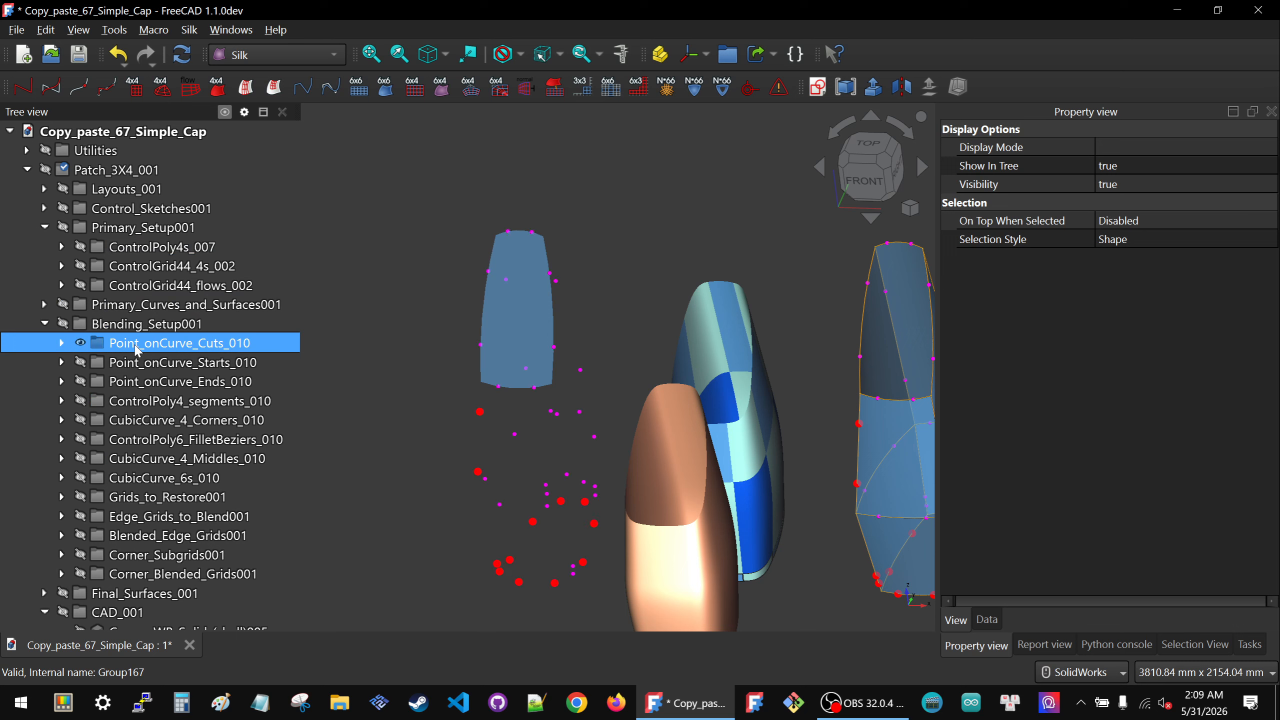
{"action": "key", "text": "1"}
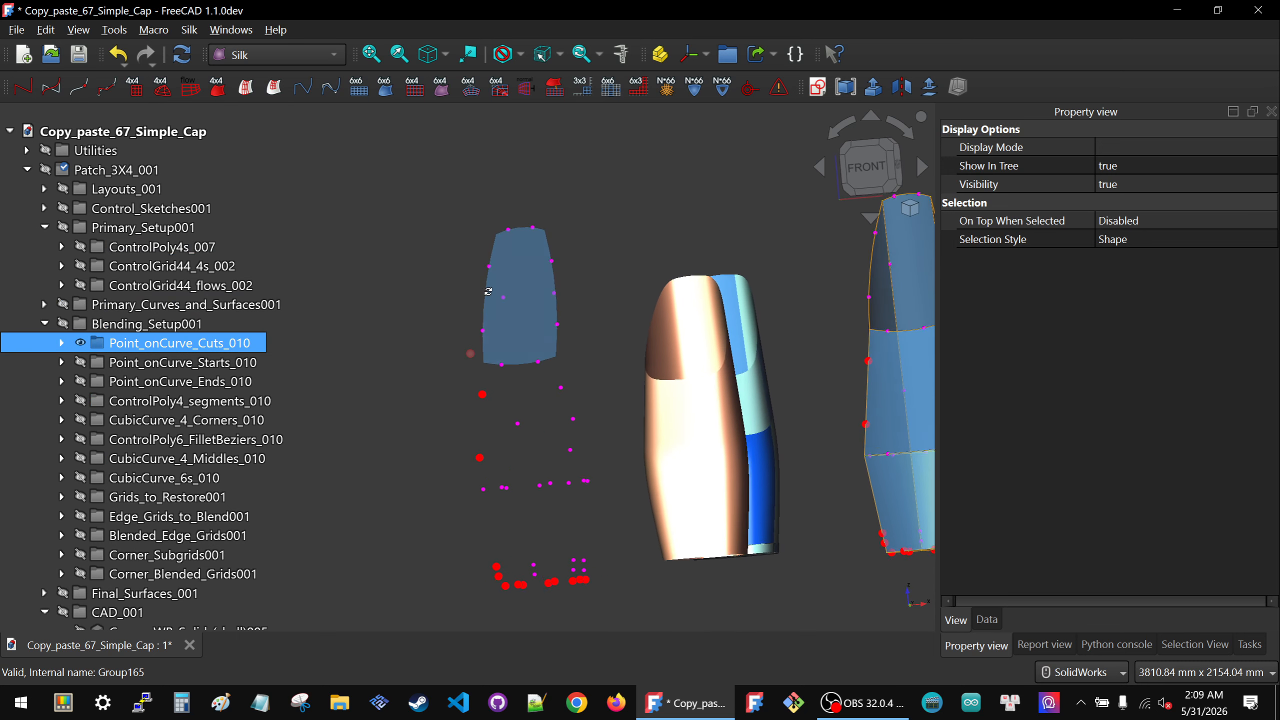
Examine from several angles how the cut points are placed along the edges of the cap surface
{"action": "scroll", "coordinate": [503, 288], "scroll_direction": "down", "scroll_amount": 1}
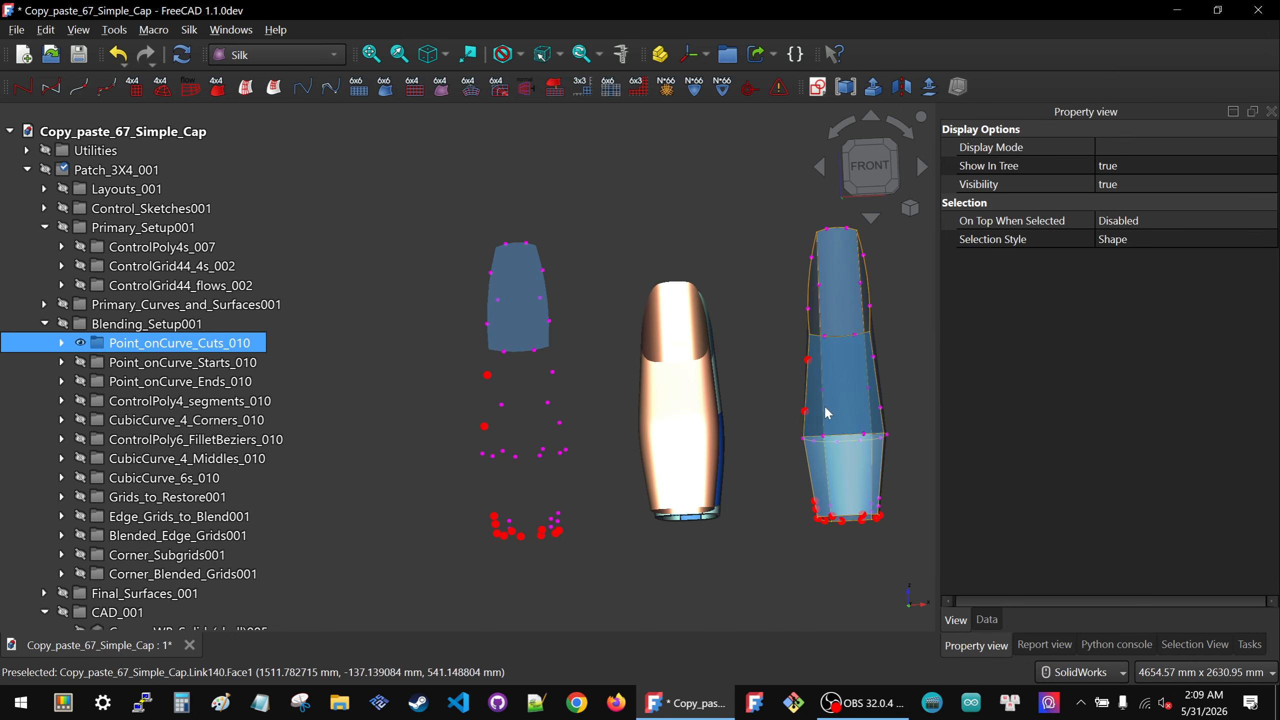
{"action": "middle_click_drag", "start_coordinate": [824, 405], "coordinate": [560, 332]}
{"action": "scroll", "coordinate": [496, 314], "scroll_direction": "up", "scroll_amount": 1}
{"action": "scroll", "coordinate": [499, 322], "scroll_direction": "up", "scroll_amount": 3}
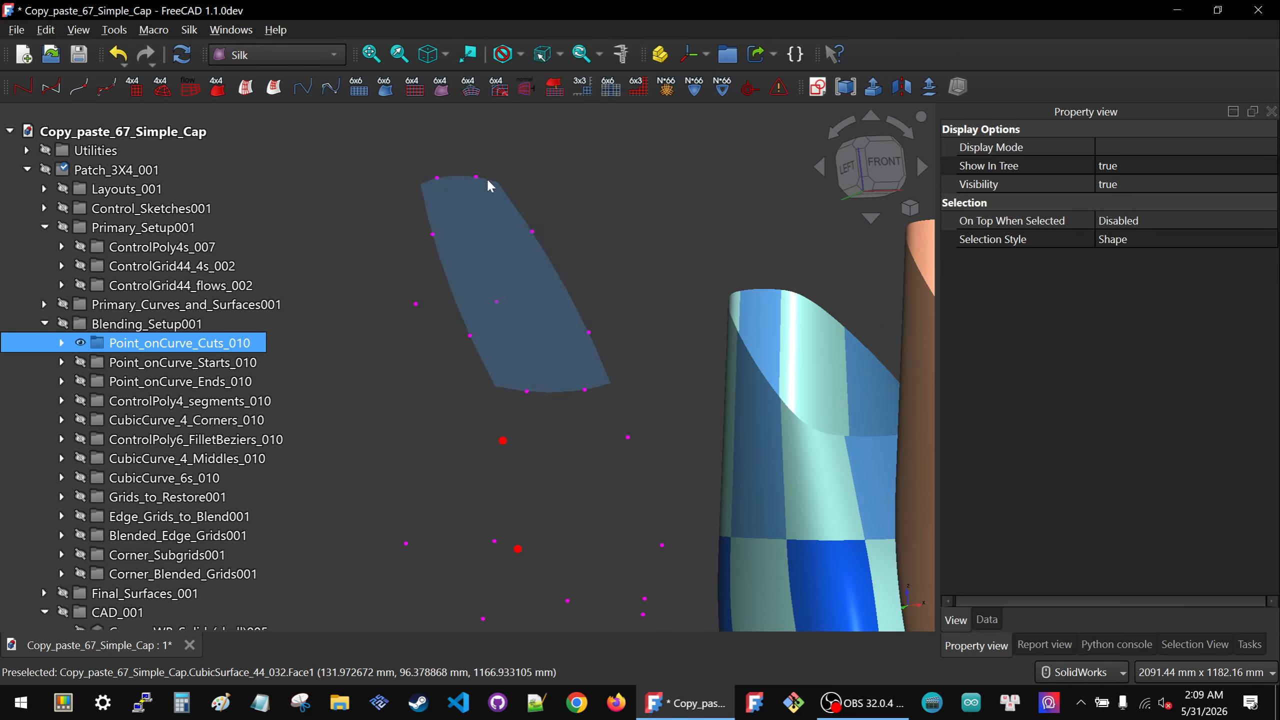
{"action": "scroll", "coordinate": [546, 290], "scroll_direction": "down", "scroll_amount": 3}
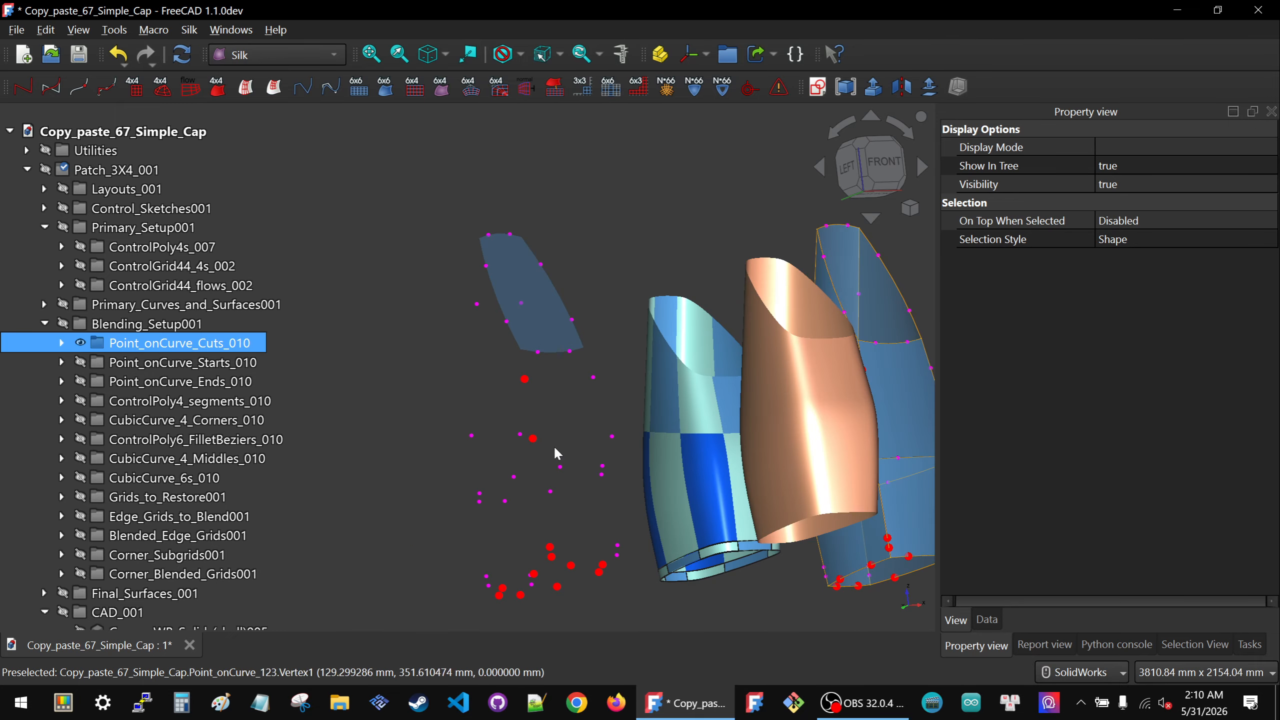
{"action": "middle_click_drag", "start_coordinate": [554, 445], "coordinate": [435, 342]}
{"action": "scroll", "coordinate": [511, 361], "scroll_direction": "up", "scroll_amount": 2}
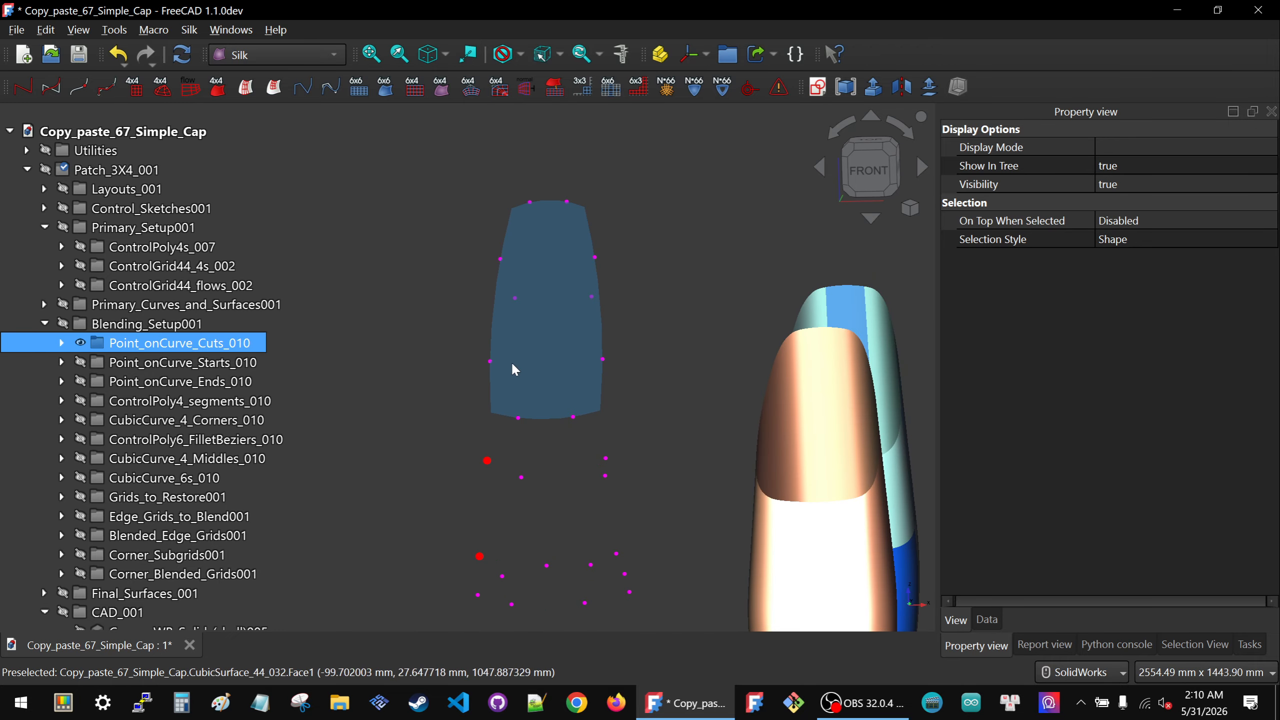
{"action": "middle_click_drag", "start_coordinate": [514, 382], "coordinate": [485, 385]}
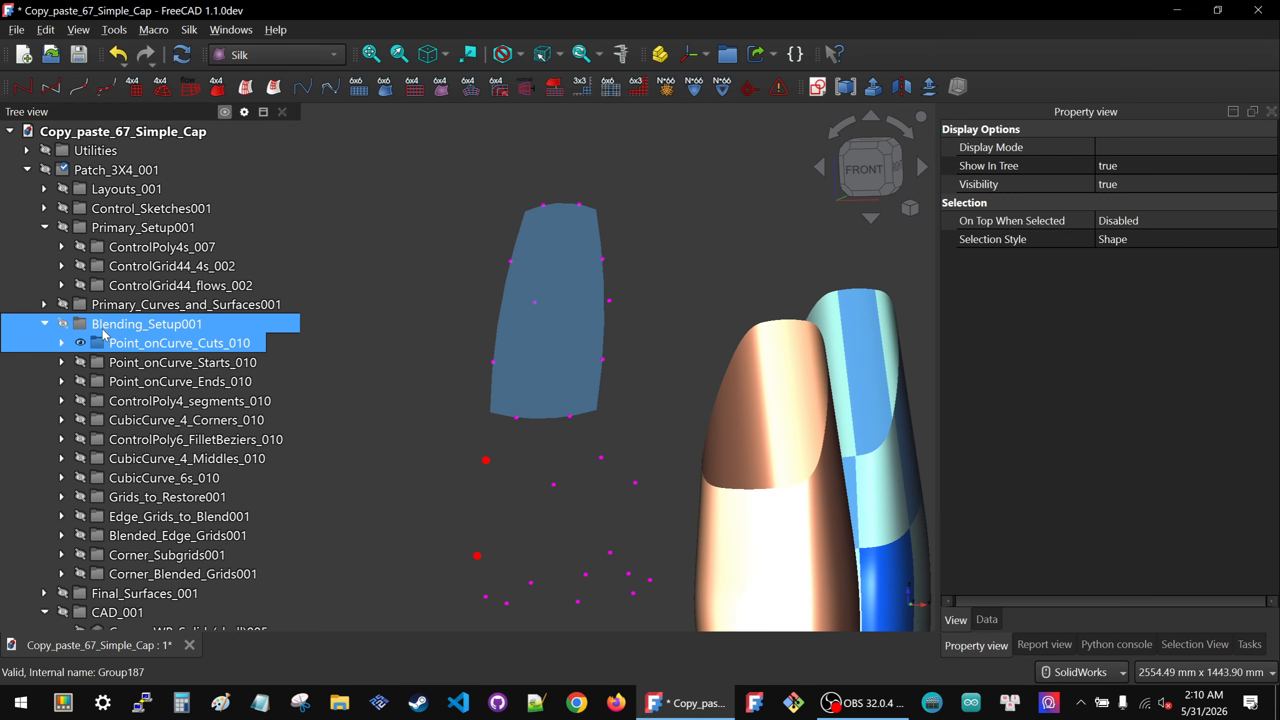
Show the CubicCurve_4_Middles_010 curve segments from the Blending_Setup001 group
{"action": "left_click", "coordinate": [144, 458]}
{"action": "key", "text": "space"}
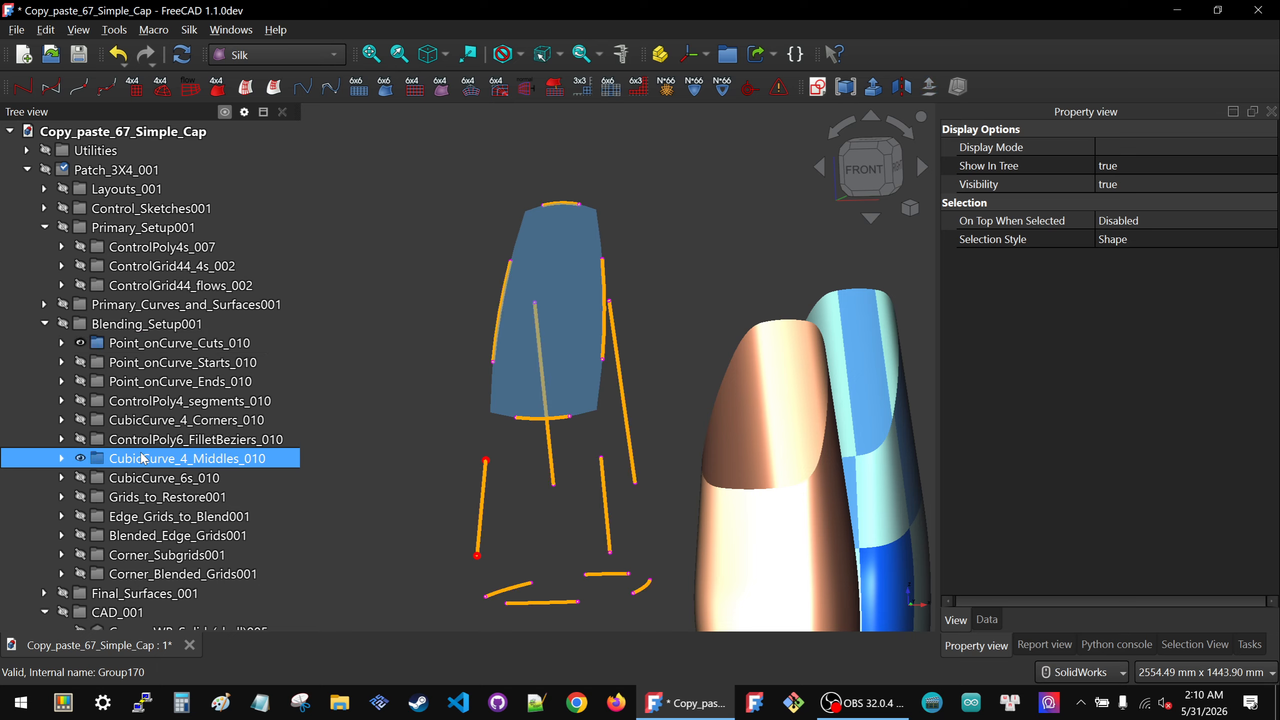
{"action": "middle_click_drag", "start_coordinate": [531, 443], "coordinate": [714, 404]}
{"action": "scroll", "coordinate": [537, 429], "scroll_direction": "down", "scroll_amount": 4}
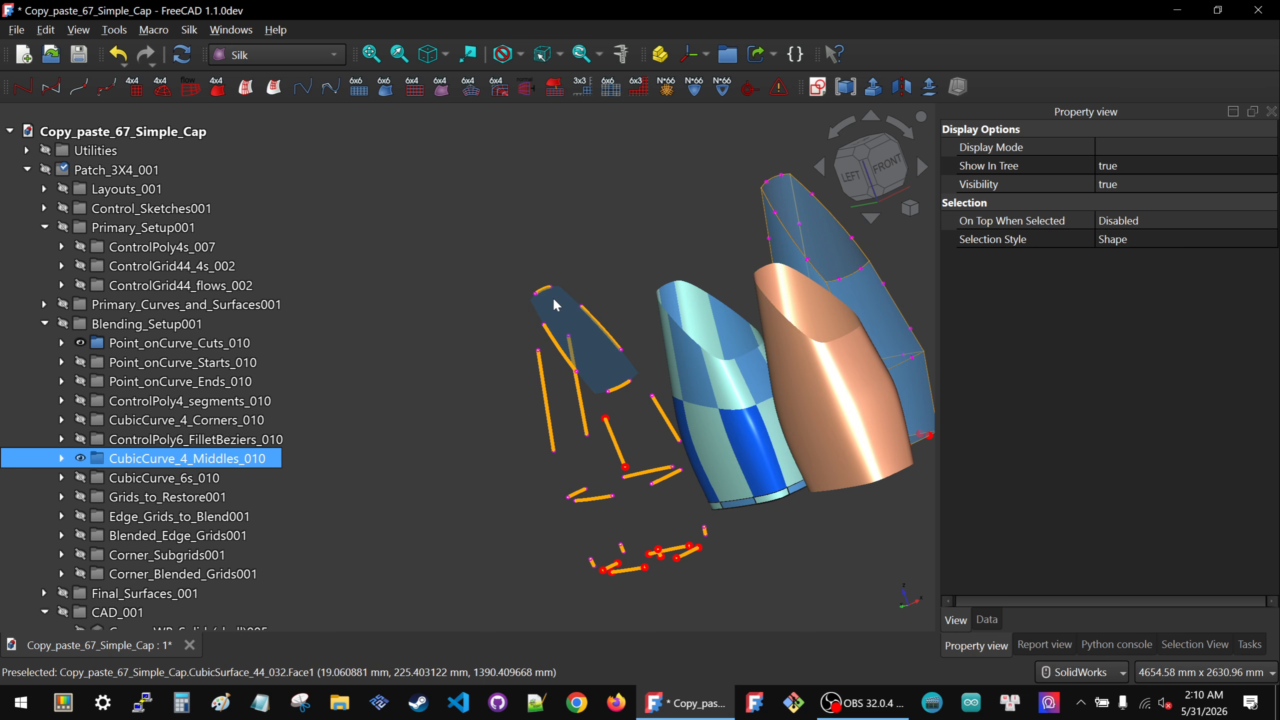
{"action": "scroll", "coordinate": [683, 247], "scroll_direction": "down", "scroll_amount": 2}
{"action": "middle_click_drag", "start_coordinate": [750, 284], "coordinate": [824, 323]}
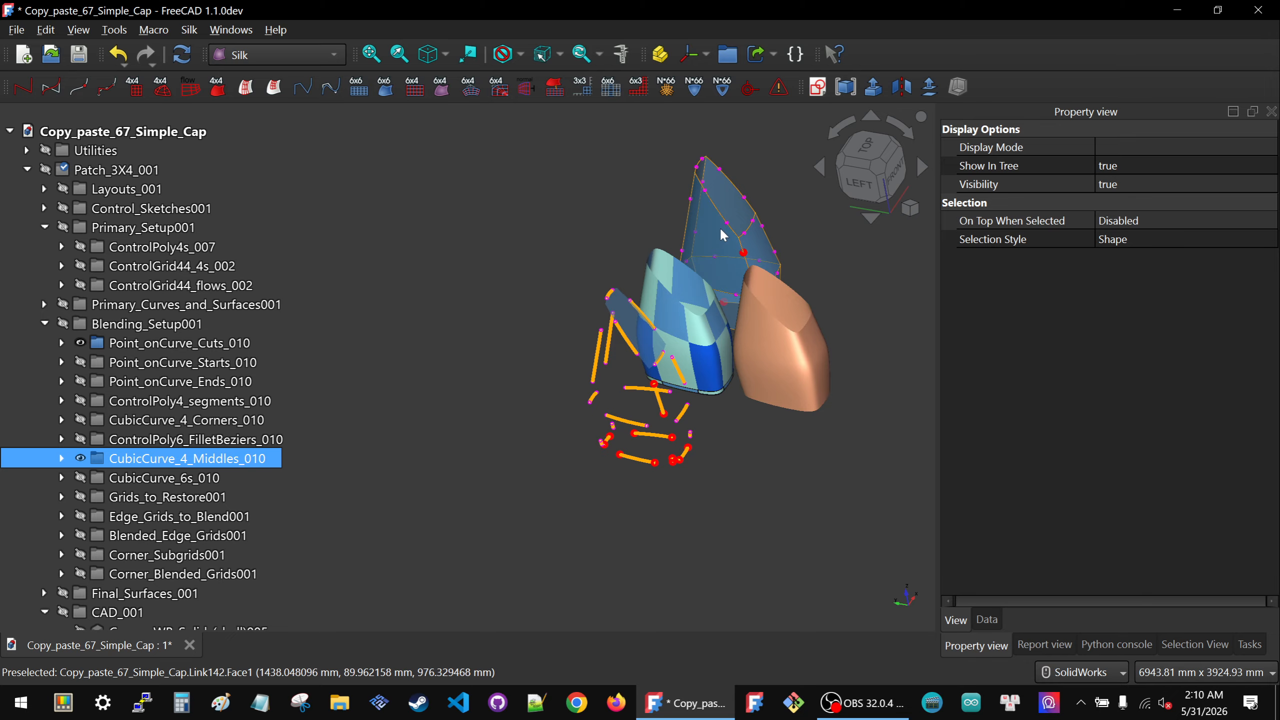
Show the CubicCurve_4_Corners_010 curve segments and collapse the Blending_Setup001 group
{"action": "left_click", "coordinate": [145, 427]}
{"action": "key", "text": "space"}
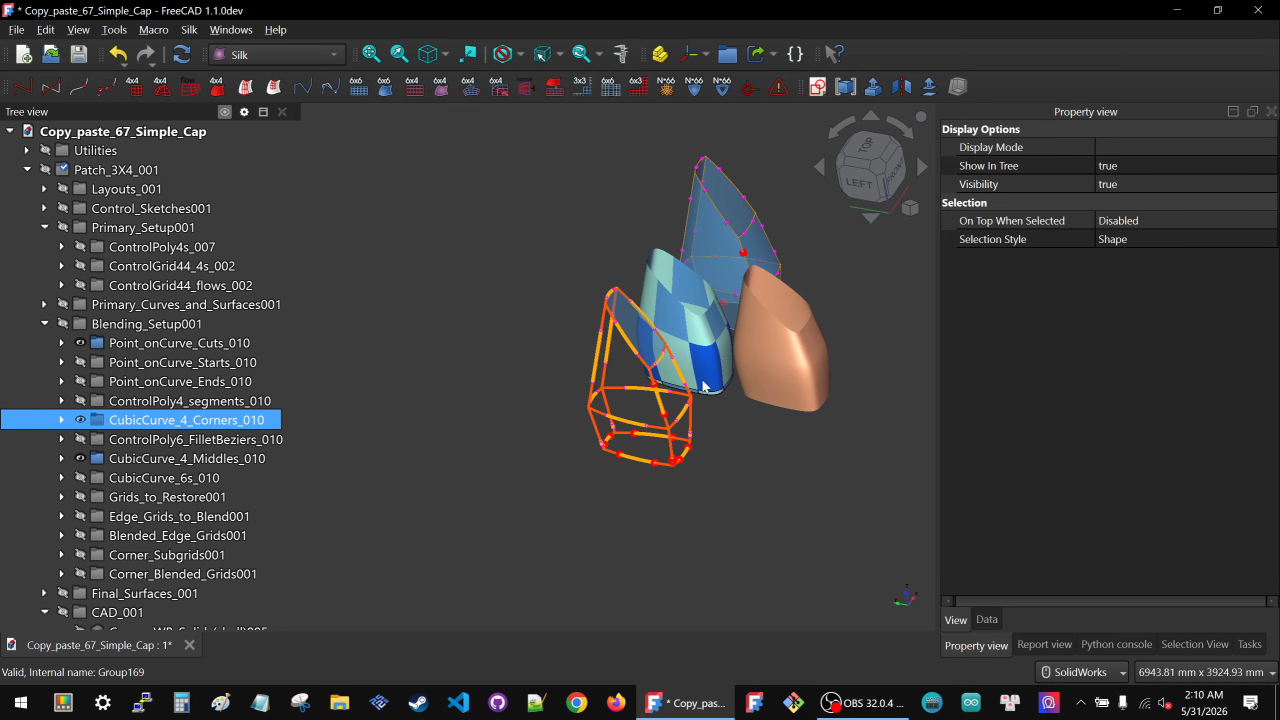
{"action": "scroll", "coordinate": [703, 378], "scroll_direction": "up", "scroll_amount": 5}
{"action": "middle_click_drag", "start_coordinate": [631, 426], "coordinate": [558, 453]}
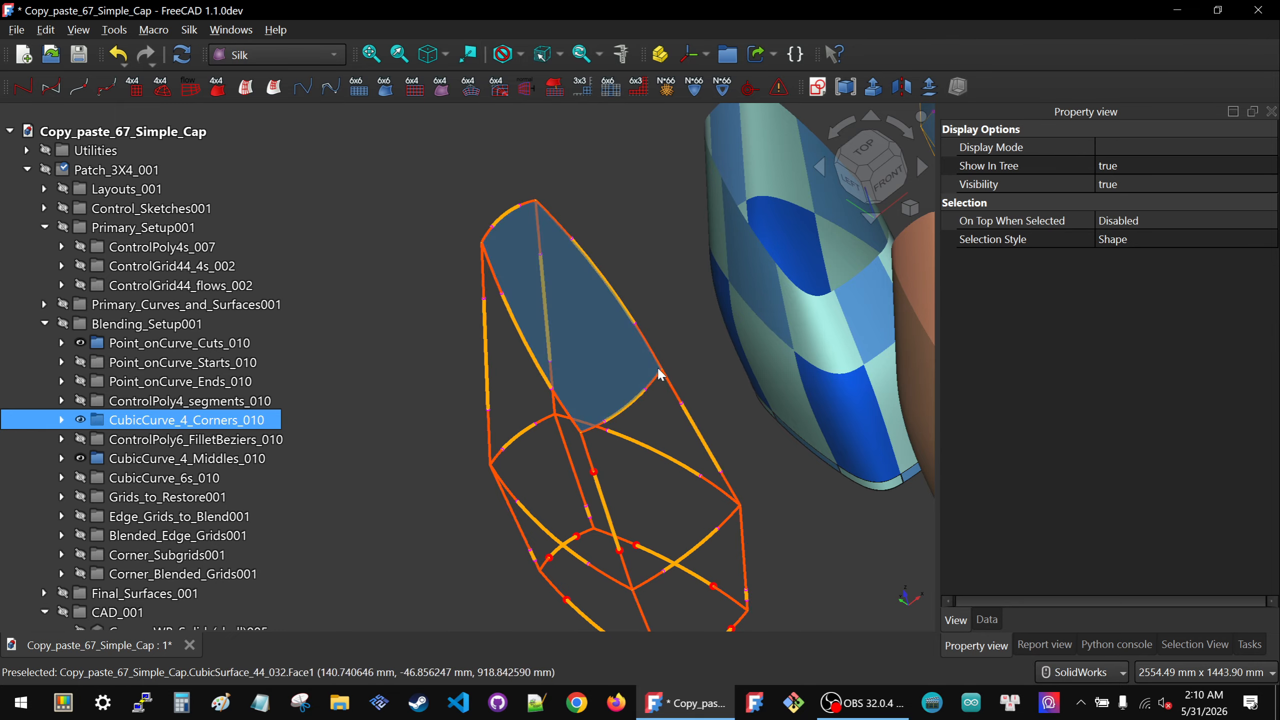
{"action": "scroll", "coordinate": [679, 364], "scroll_direction": "down", "scroll_amount": 2}
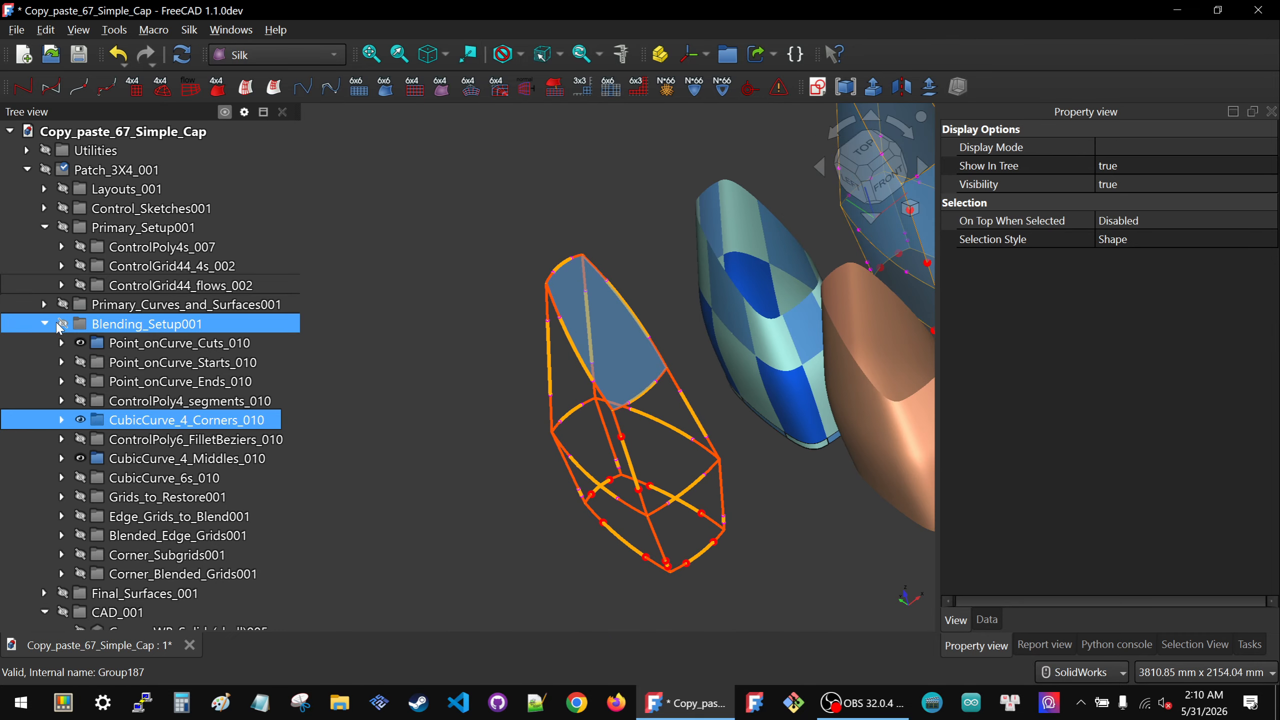
{"action": "scroll", "coordinate": [526, 291], "scroll_direction": "down", "scroll_amount": 2}
{"action": "scroll", "coordinate": [595, 324], "scroll_direction": "up", "scroll_amount": 2}
{"action": "scroll", "coordinate": [596, 327], "scroll_direction": "up", "scroll_amount": 1}
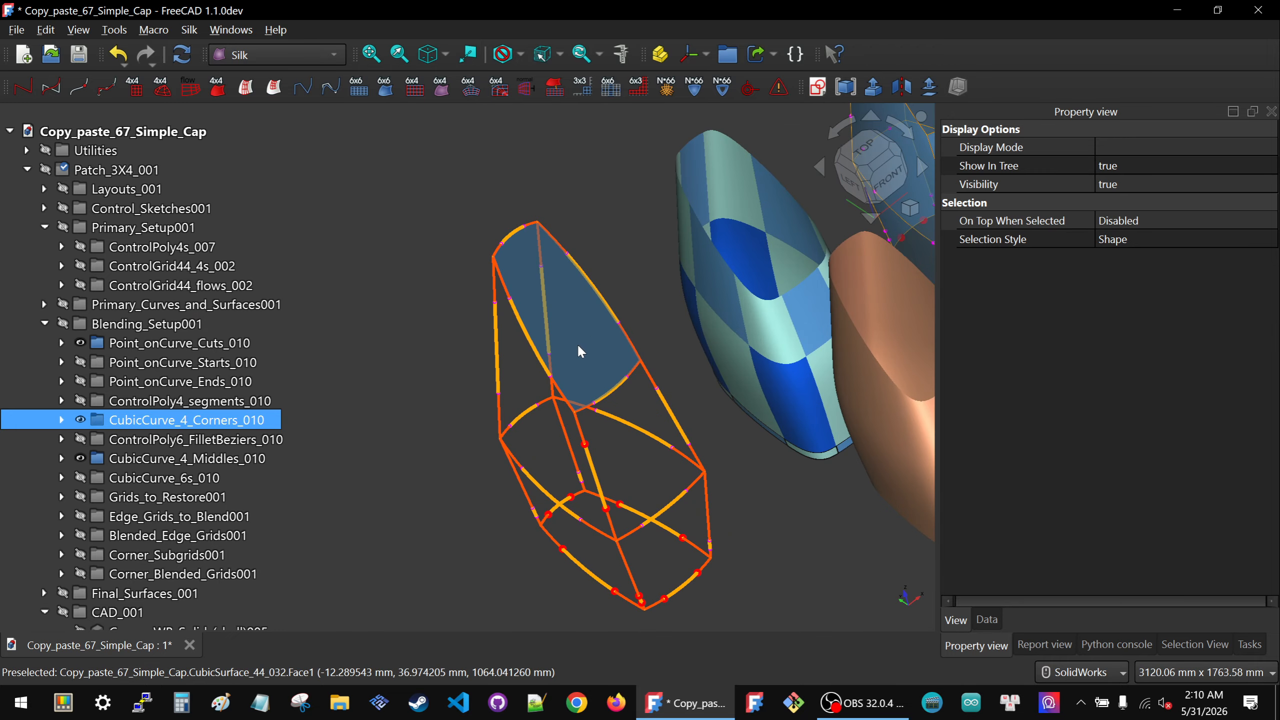
{"action": "left_click", "coordinate": [46, 323]}
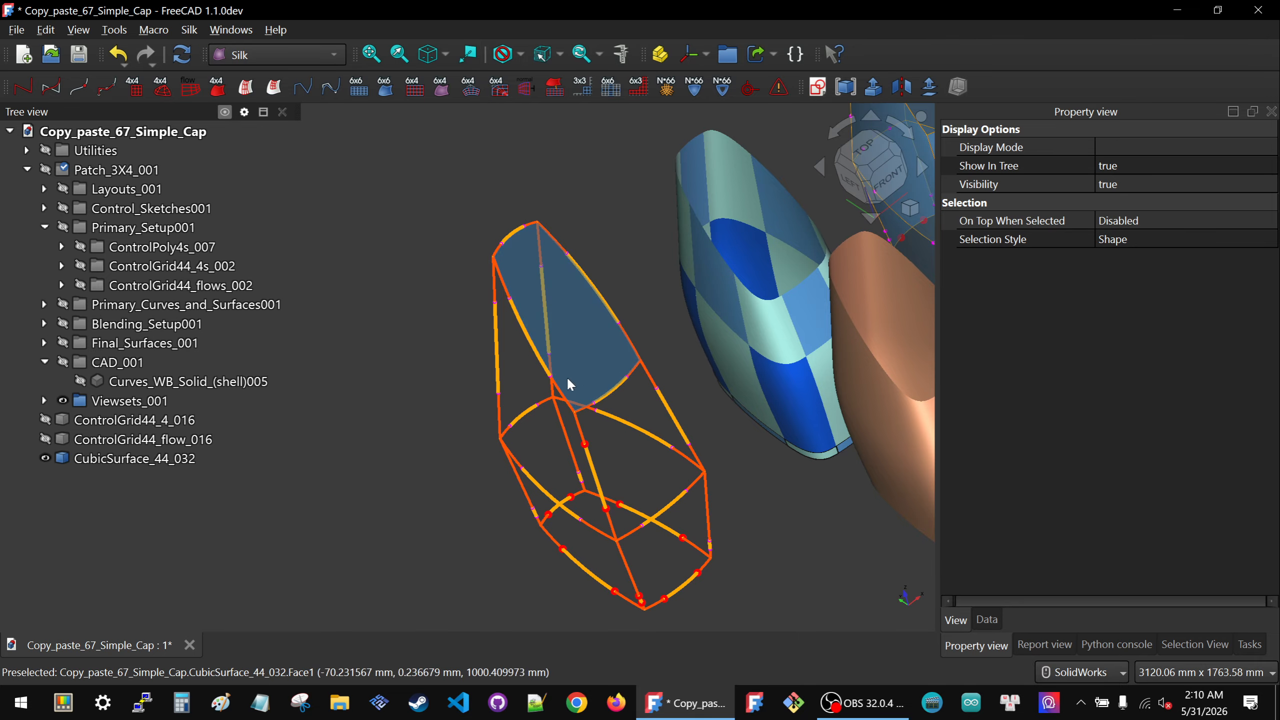
Examine the cap surface and its segmented boundary curves alongside the neighbouring models' open tops
{"action": "middle_click_drag", "start_coordinate": [572, 380], "coordinate": [503, 343]}
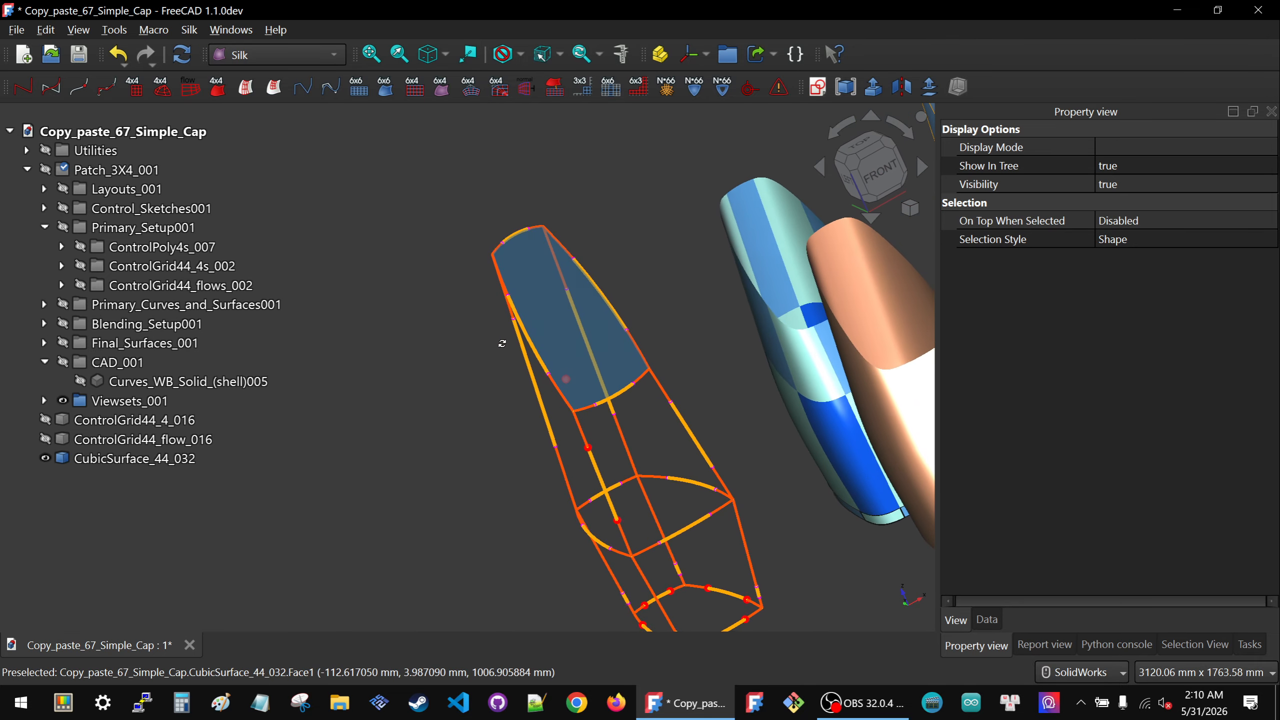
{"action": "middle_click_drag", "start_coordinate": [595, 364], "coordinate": [474, 210]}
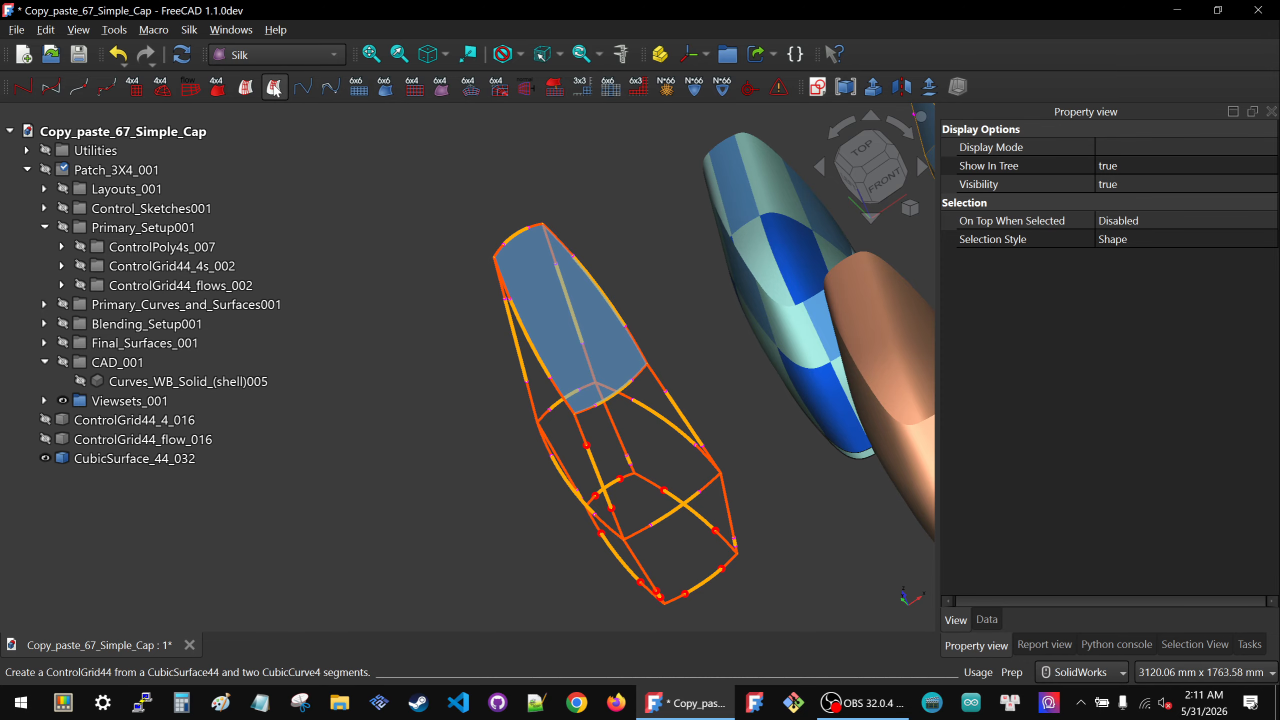
{"action": "scroll", "coordinate": [478, 447], "scroll_direction": "down", "scroll_amount": 3}
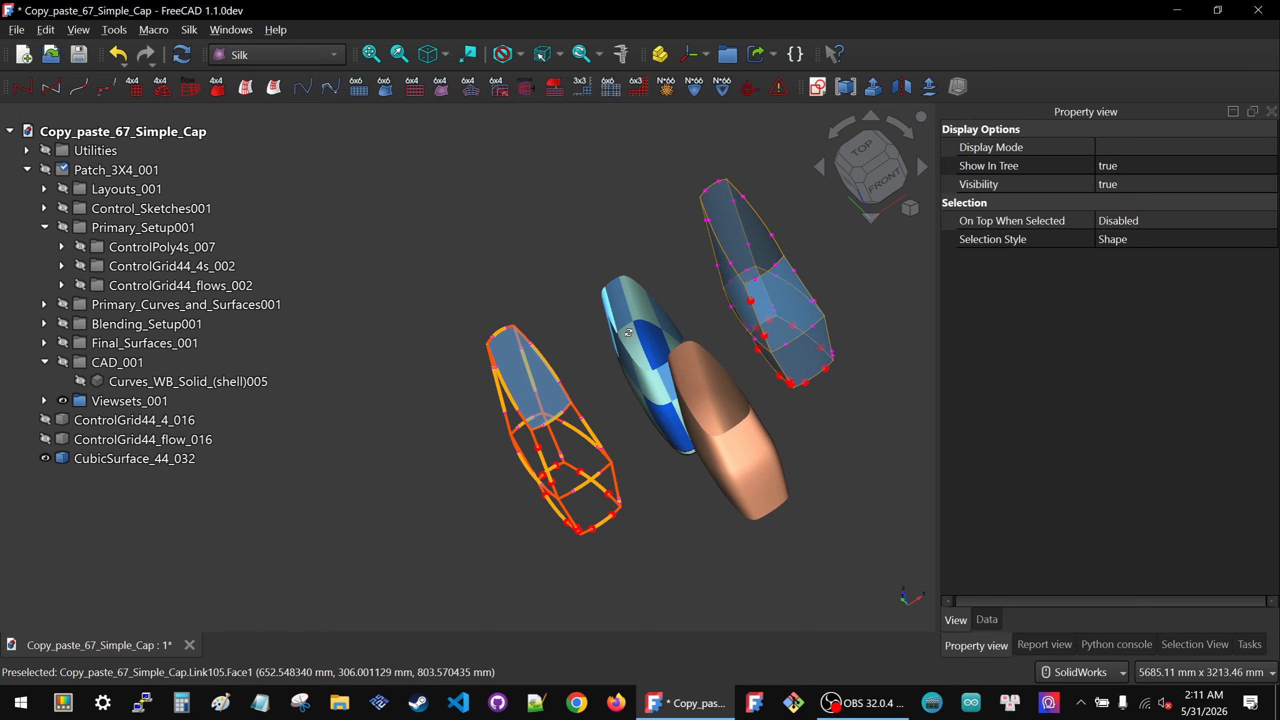
{"action": "middle_click_drag", "start_coordinate": [629, 333], "coordinate": [647, 399]}
{"action": "scroll", "coordinate": [646, 399], "scroll_direction": "up", "scroll_amount": 3}
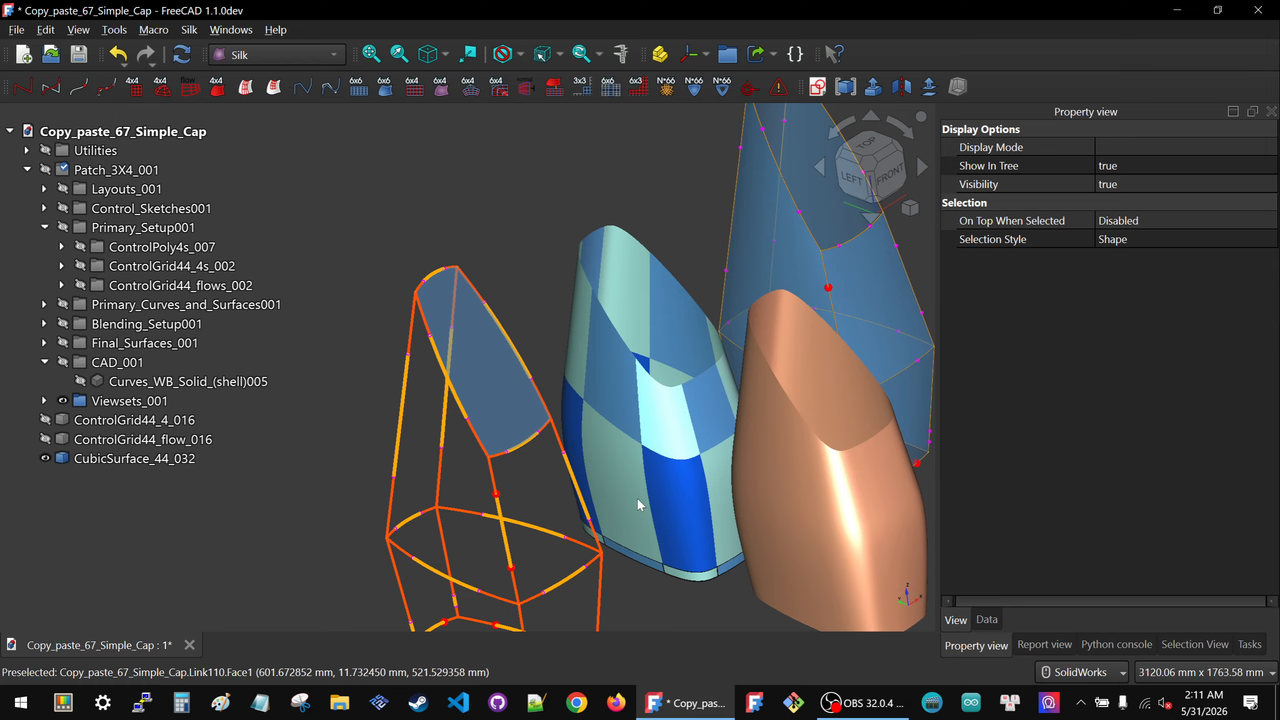
{"action": "middle_click_drag", "start_coordinate": [571, 538], "coordinate": [540, 535]}
{"action": "left_click", "coordinate": [499, 410]}
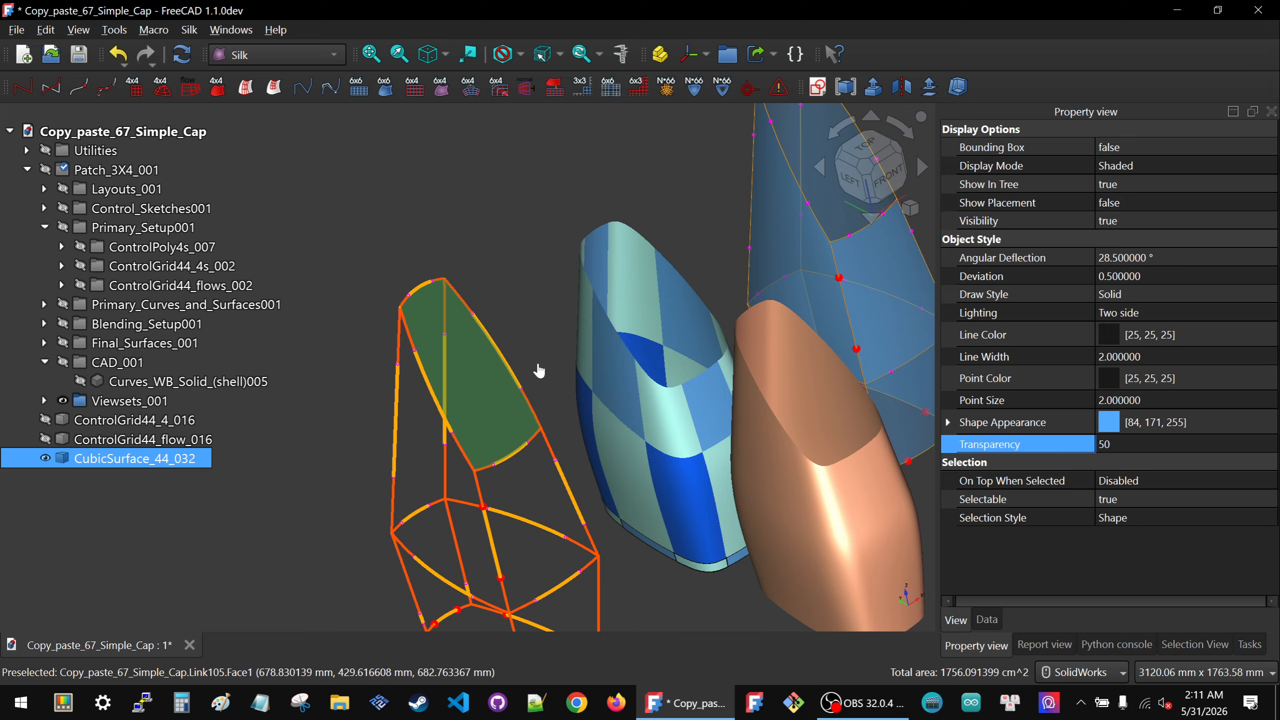
{"action": "left_click", "coordinate": [466, 379]}
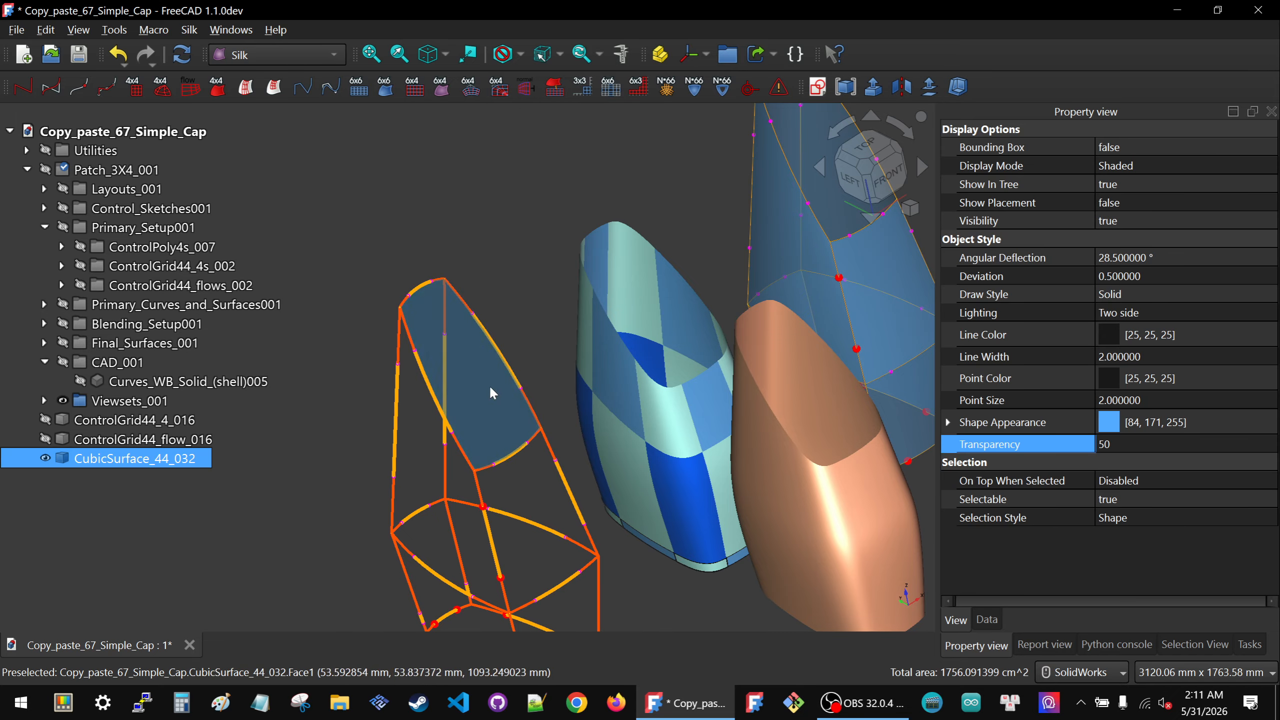
{"action": "left_click", "coordinate": [517, 321]}
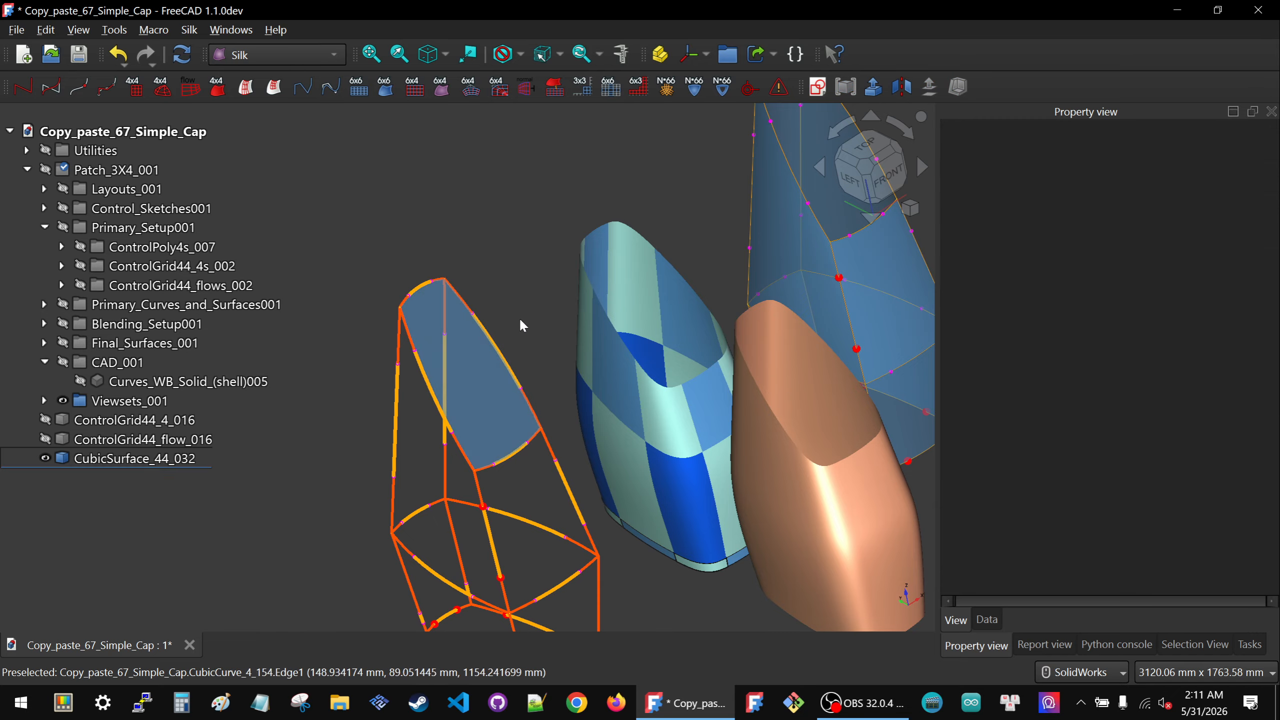
{"action": "left_click", "coordinate": [472, 386]}
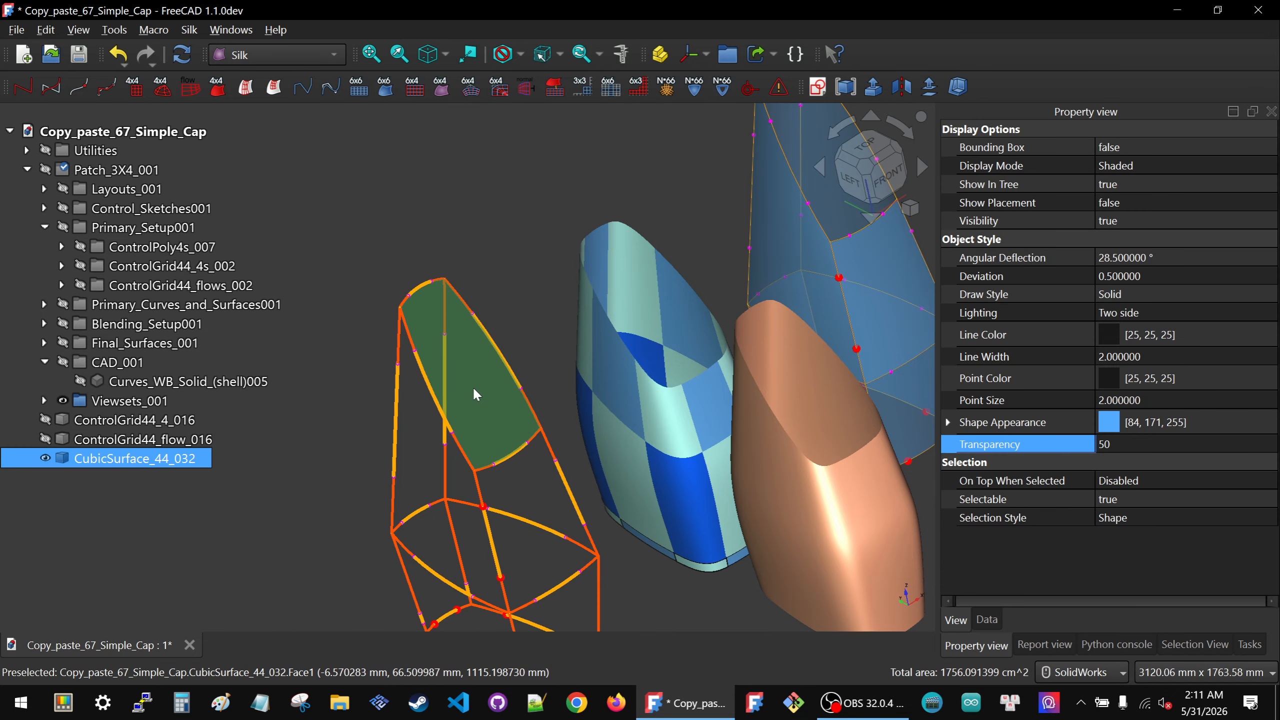
{"action": "left_click", "coordinate": [489, 467]}
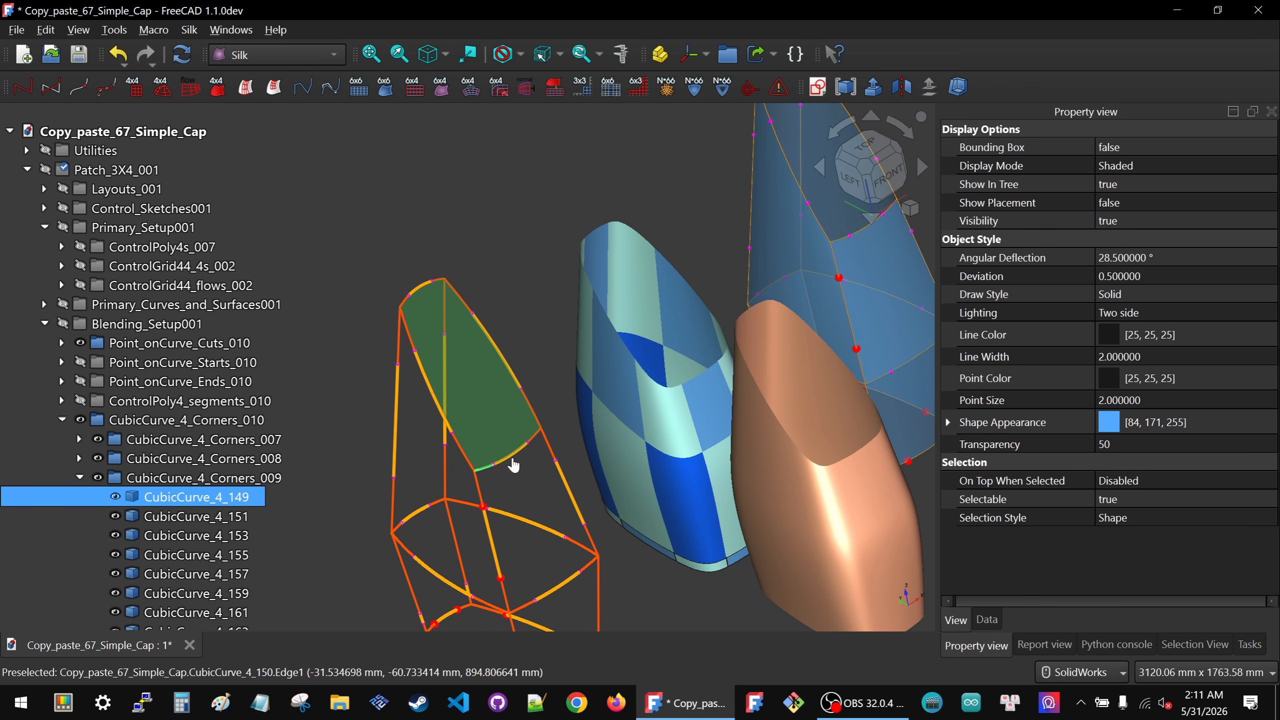
{"action": "left_click", "coordinate": [534, 438], "text": "ctrl"}
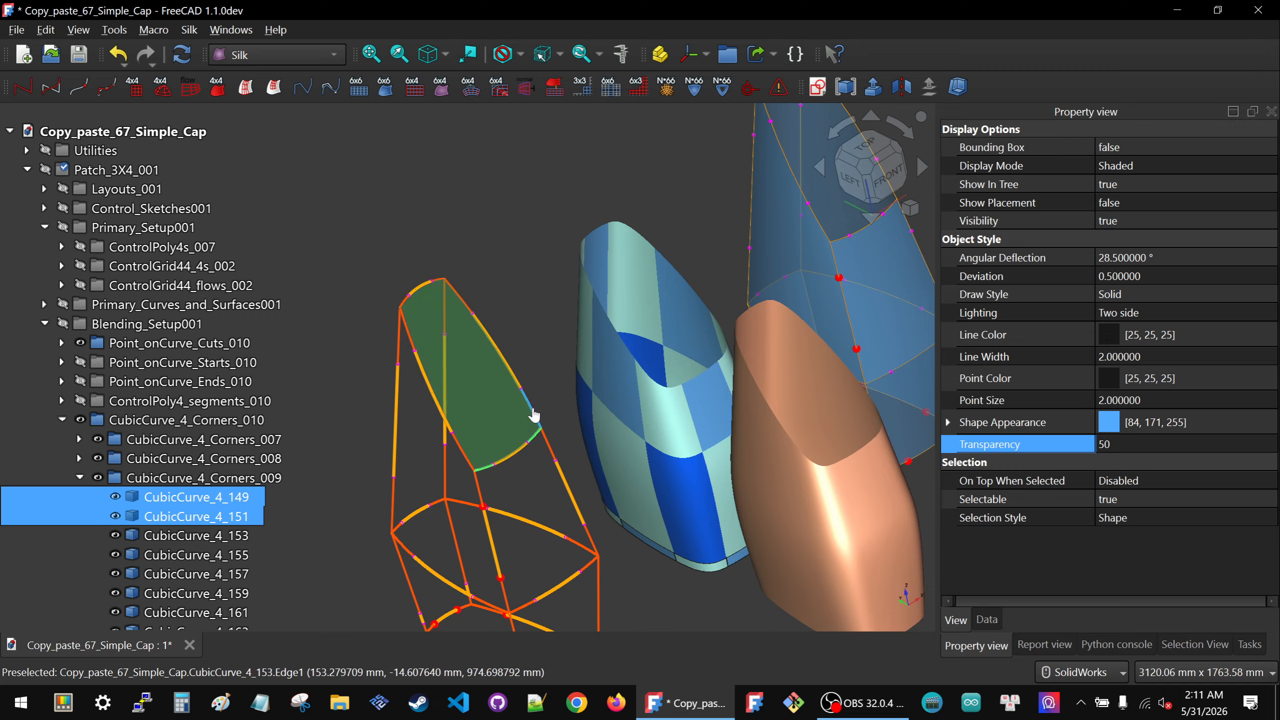
{"action": "left_click", "coordinate": [528, 375], "text": "ctrl"}
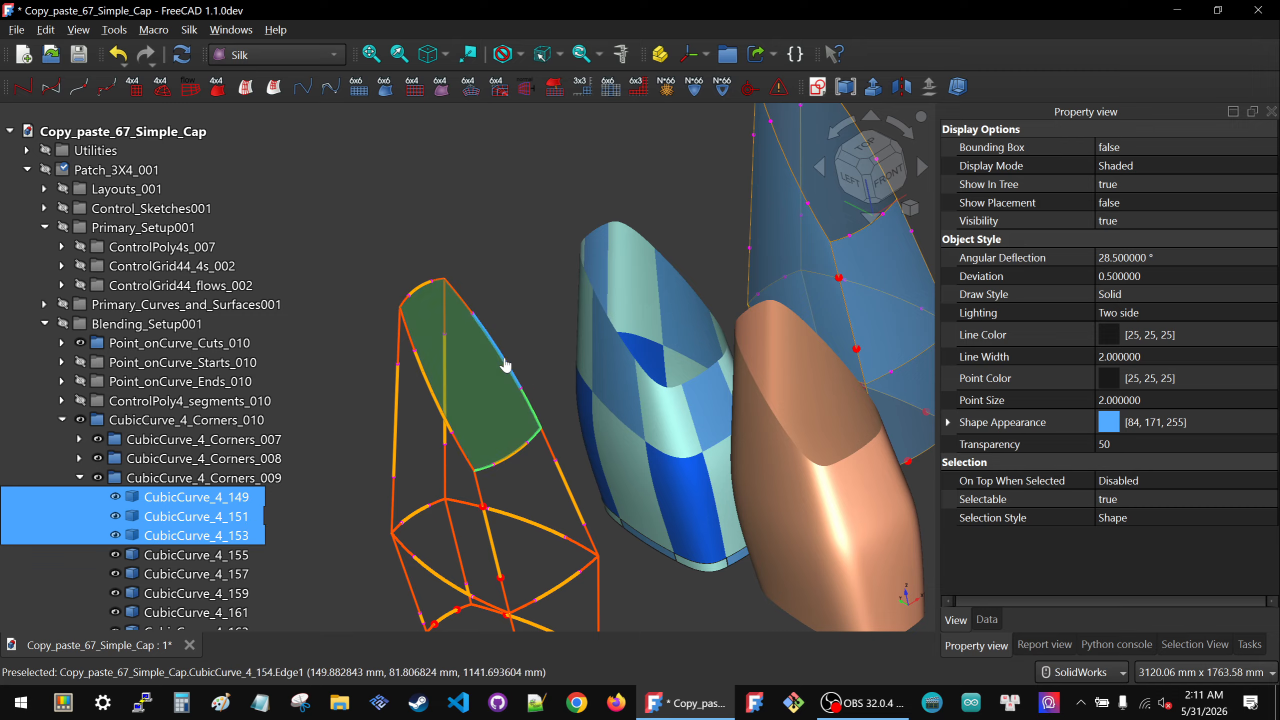
{"action": "left_click", "coordinate": [506, 363]}
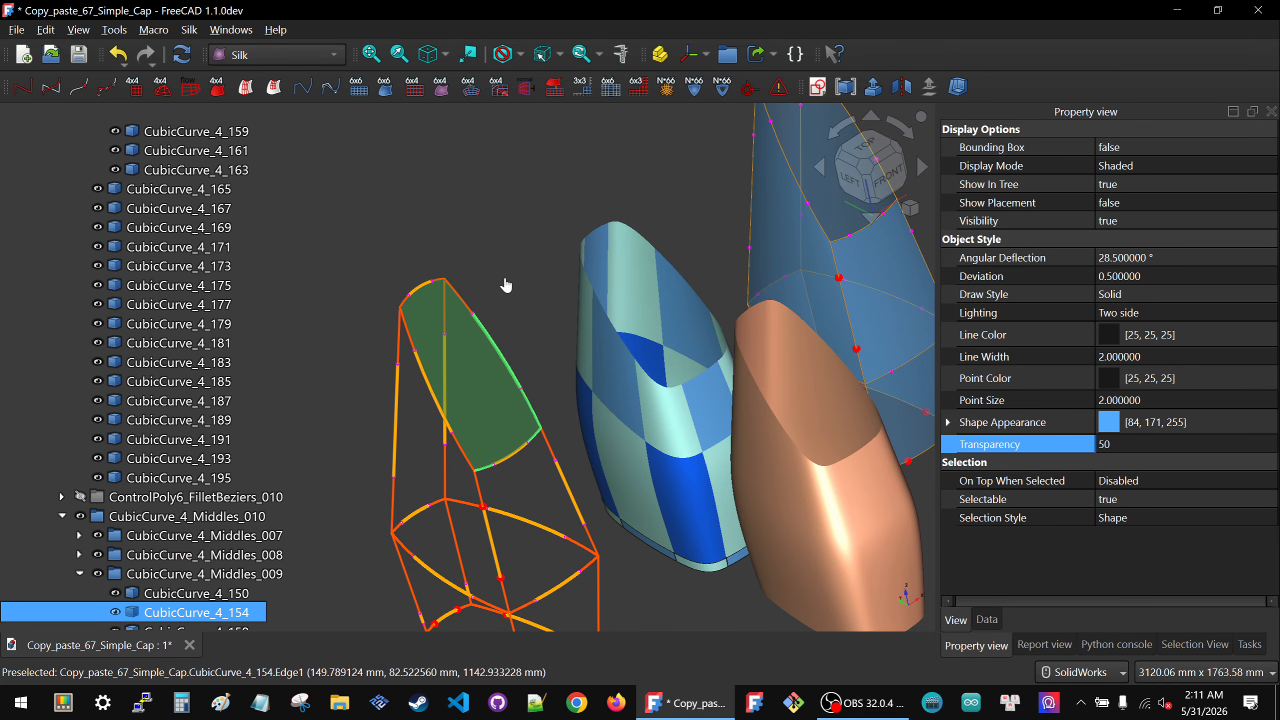
{"action": "left_click", "coordinate": [465, 309]}
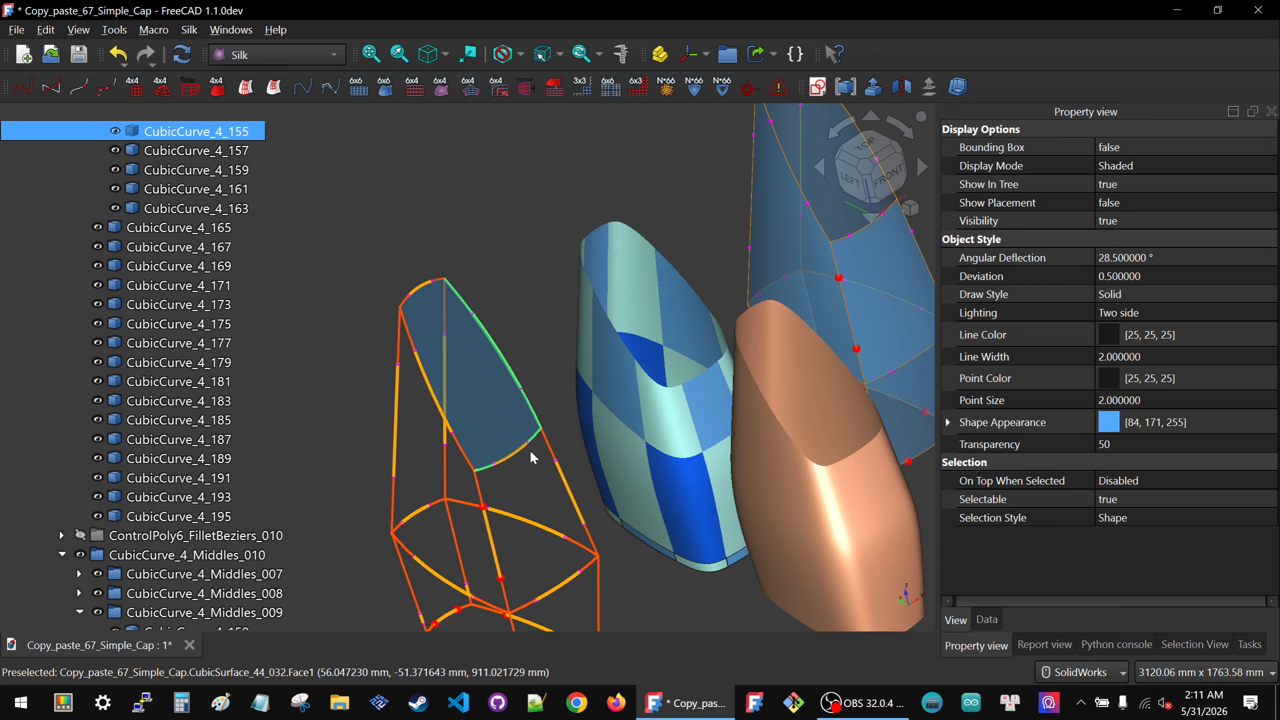
{"action": "left_click", "coordinate": [517, 469]}
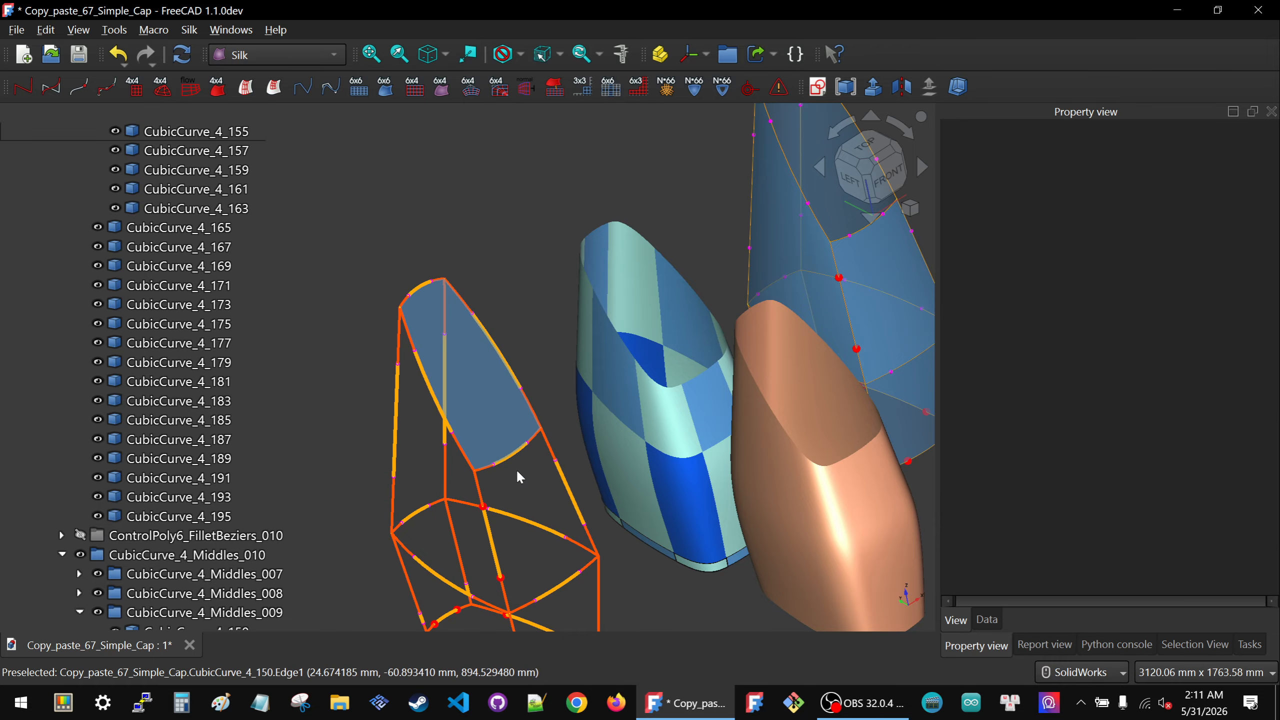
Create ControlGrid44_2EdgeSegments grids on the cap surface from the surface and the curve segments along its edges
{"action": "left_click", "coordinate": [485, 426]}
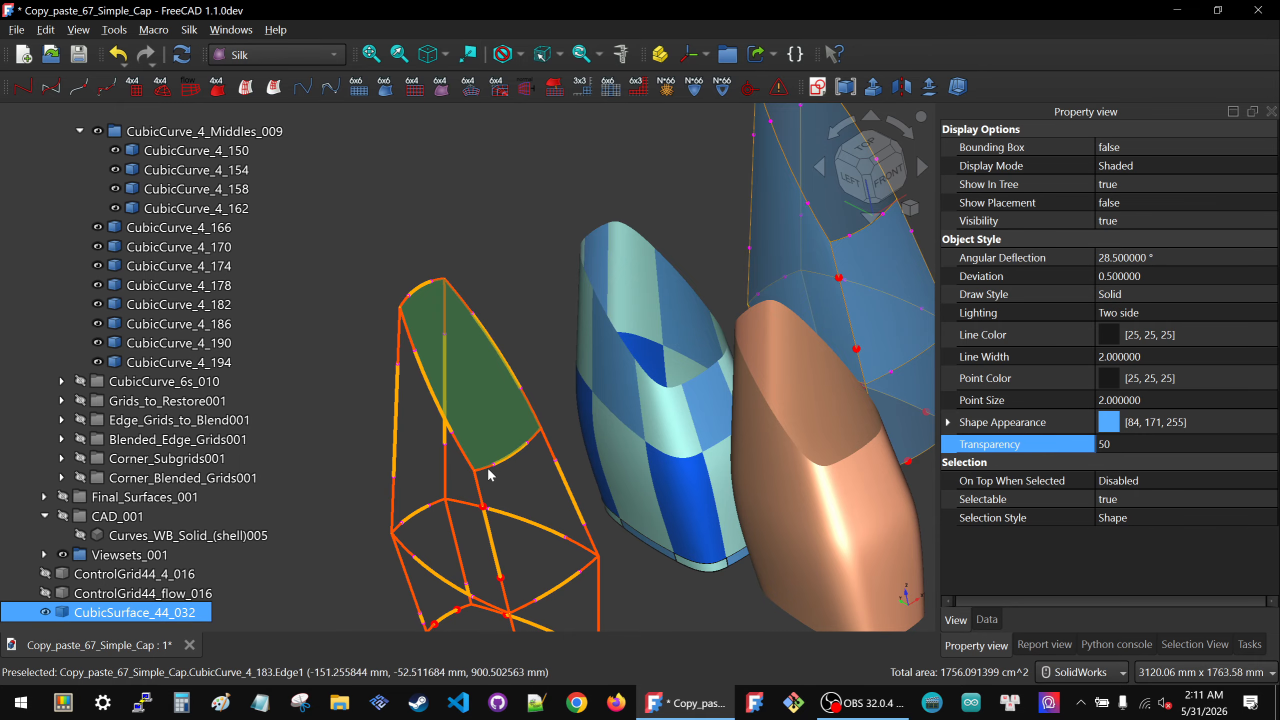
{"action": "left_click", "coordinate": [487, 464]}
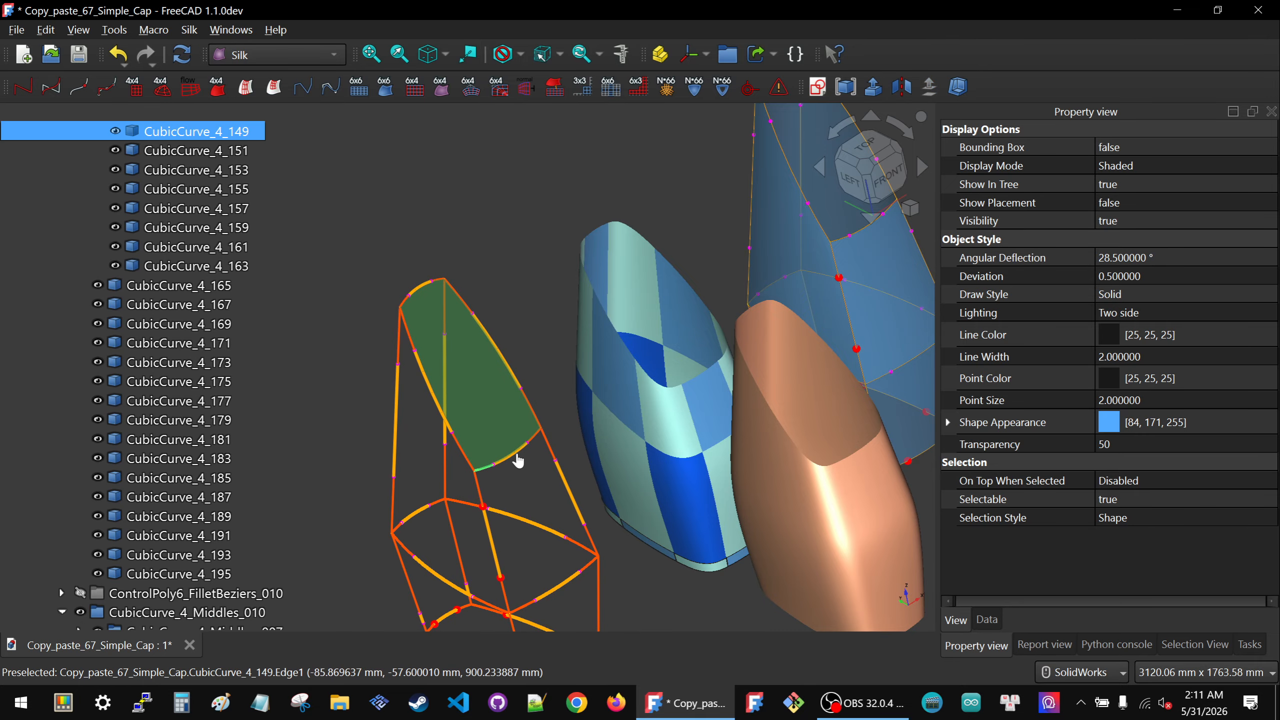
{"action": "left_click", "coordinate": [534, 438]}
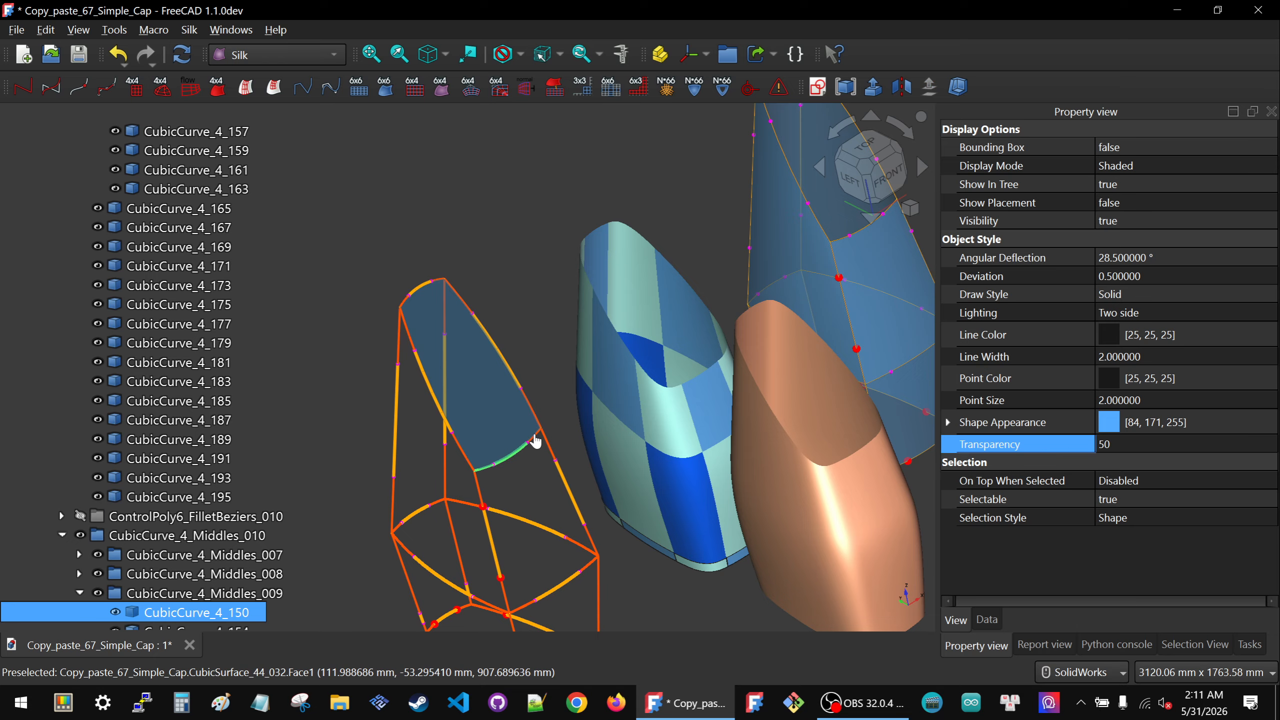
{"action": "left_click", "coordinate": [535, 433]}
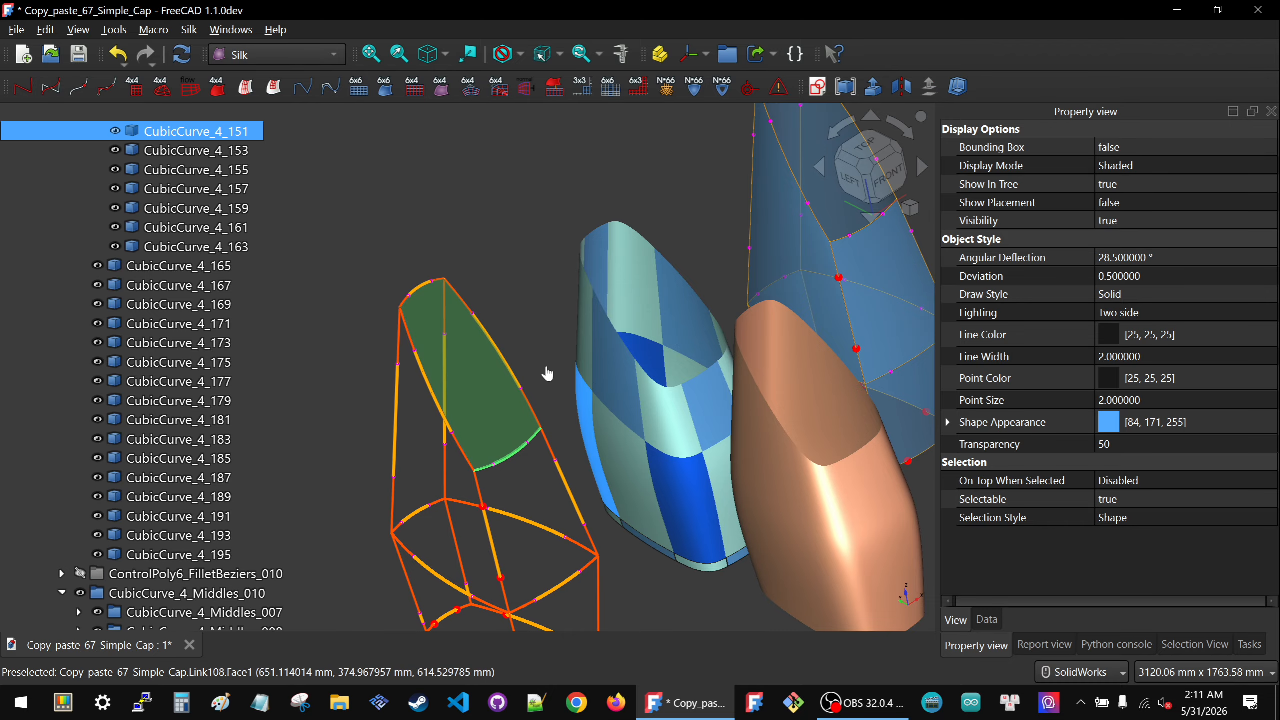
{"action": "left_click", "coordinate": [535, 419], "text": "ctrl"}
{"action": "left_click", "coordinate": [497, 354]}
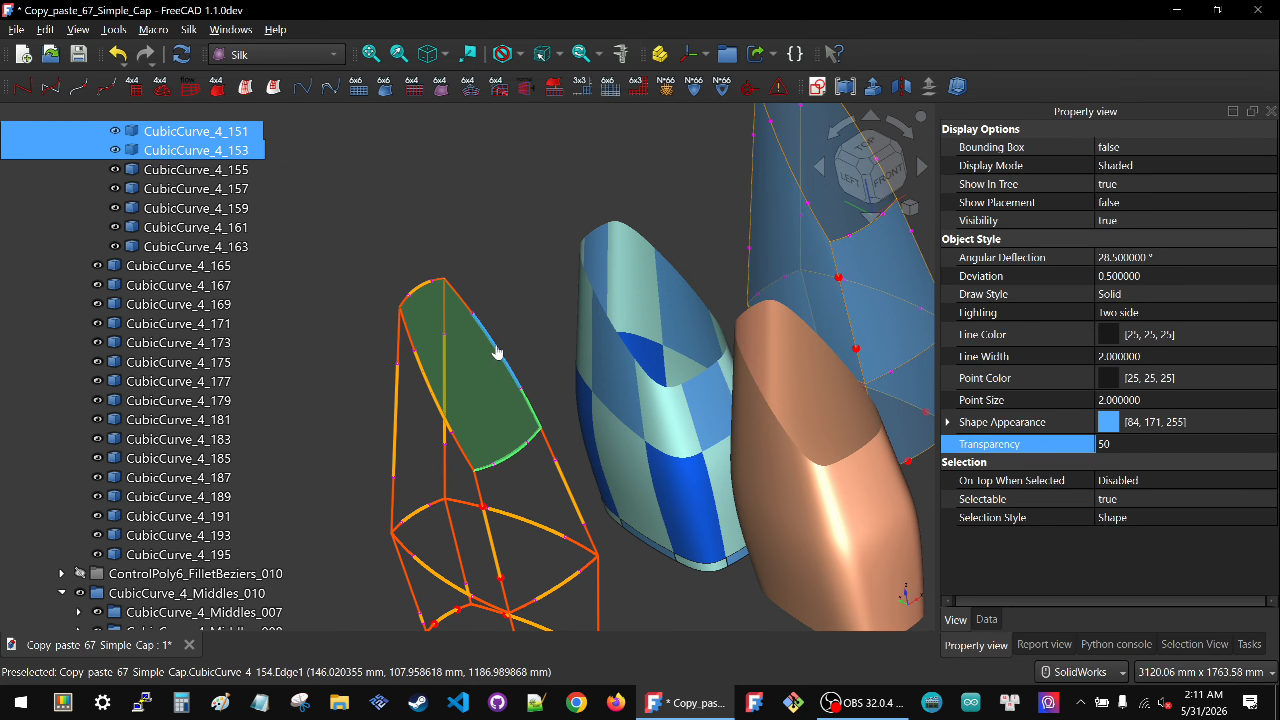
{"action": "left_click", "coordinate": [462, 301], "text": "ctrl"}
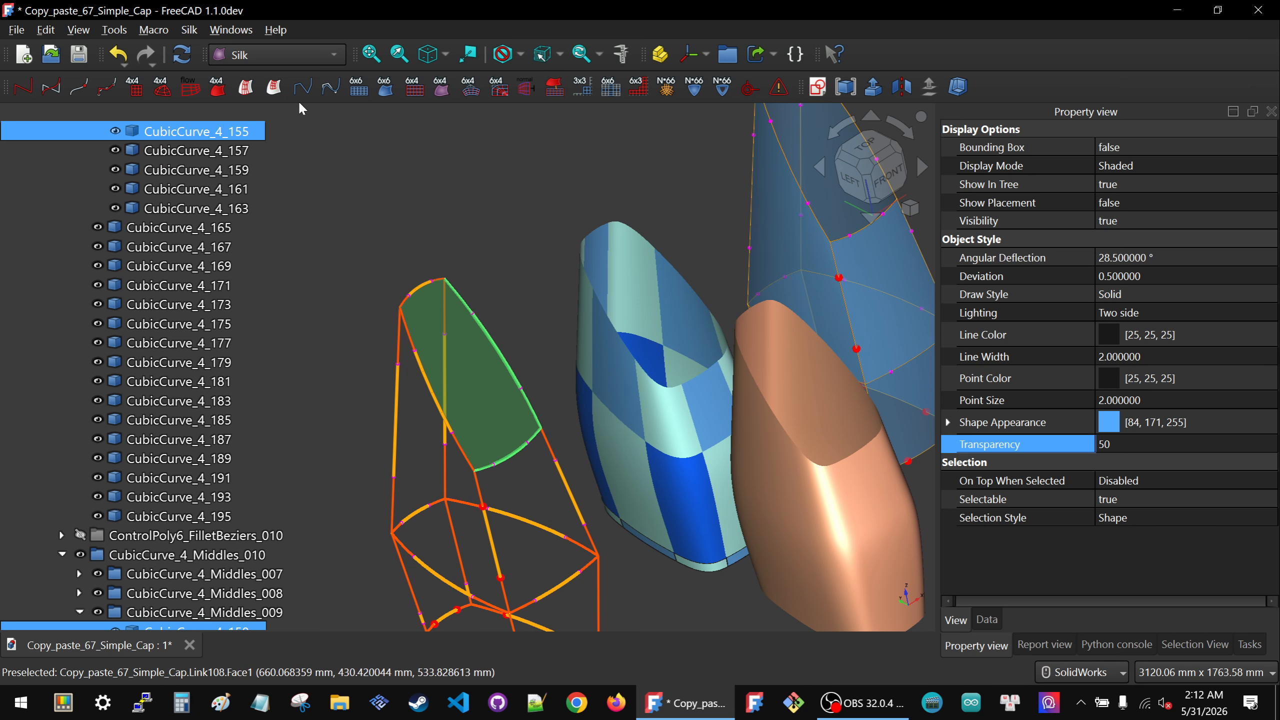
{"action": "left_click", "coordinate": [276, 88]}
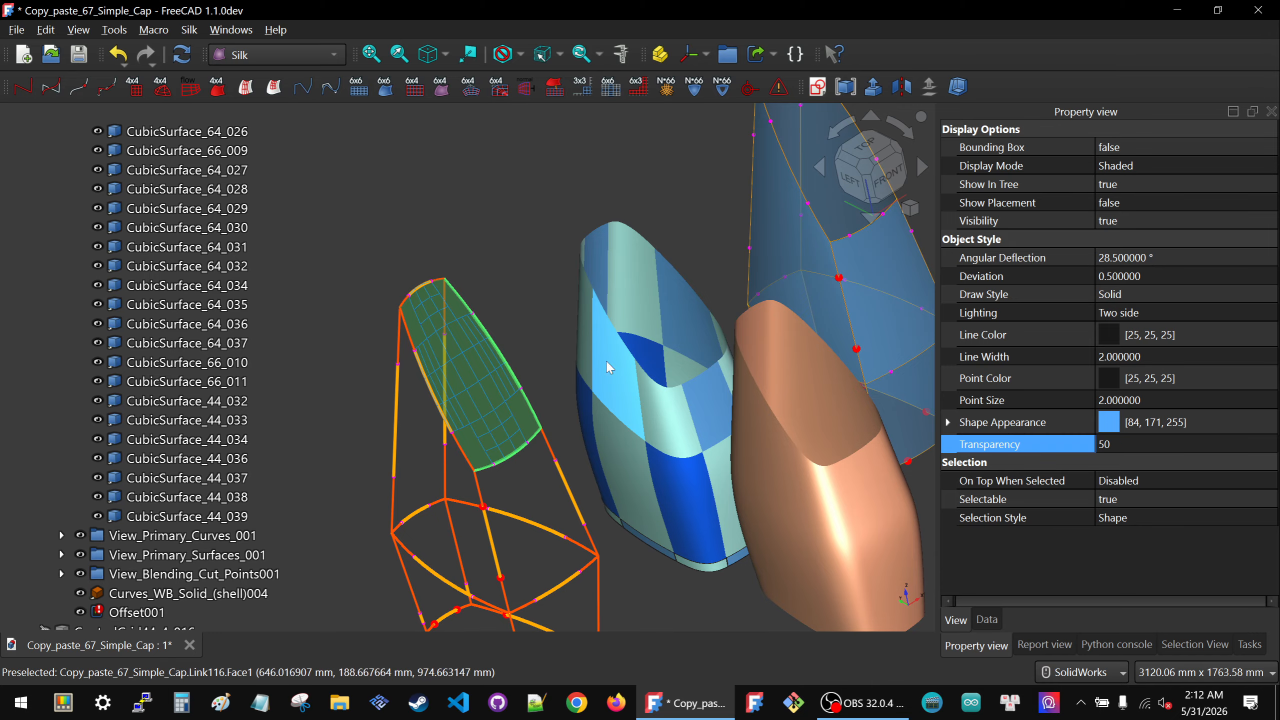
{"action": "middle_click_drag", "start_coordinate": [600, 371], "coordinate": [513, 337]}
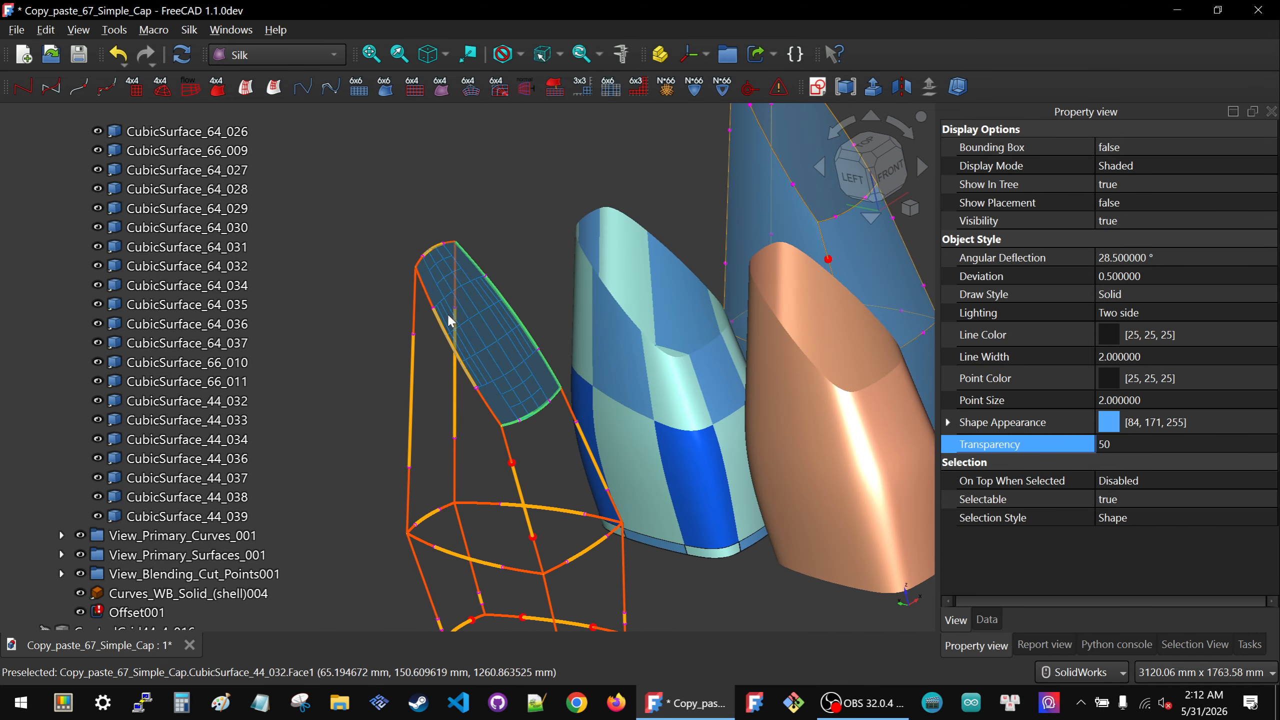
Create a 4x4 cubic surface from the cap's central control grid and hide the original CubicSurface_44_032
{"action": "left_click", "coordinate": [490, 327]}
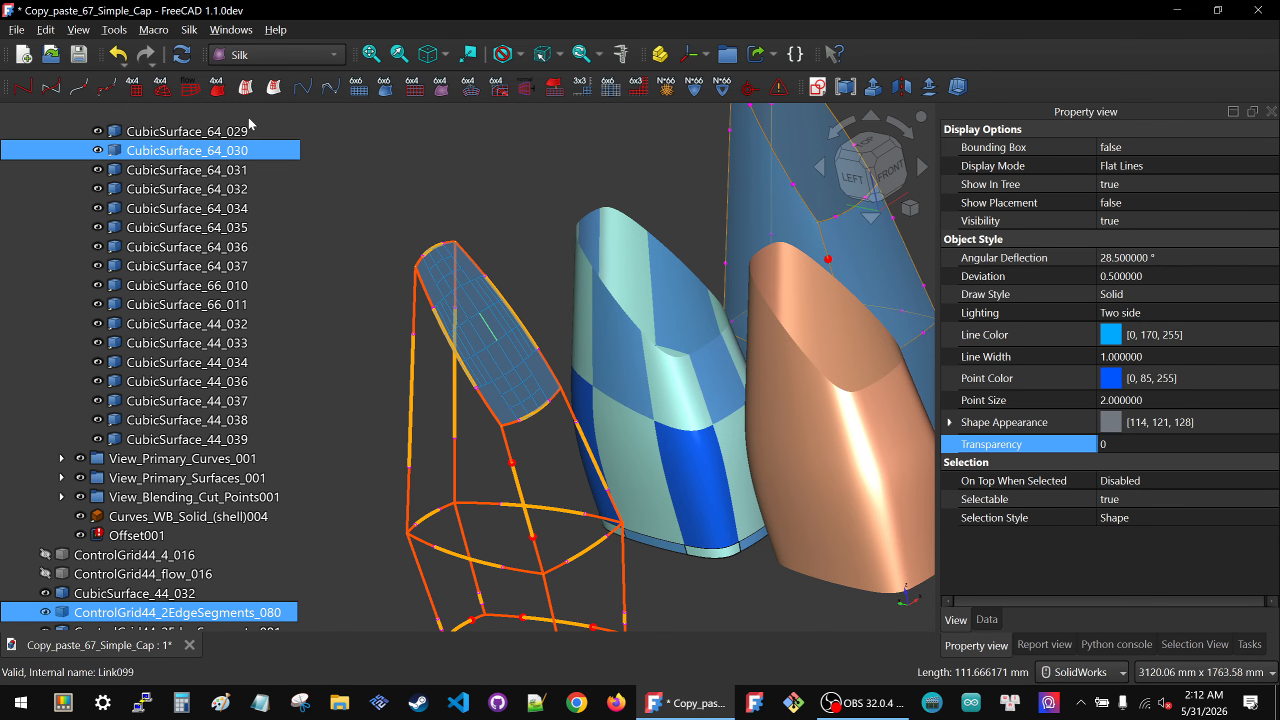
{"action": "left_click", "coordinate": [217, 88]}
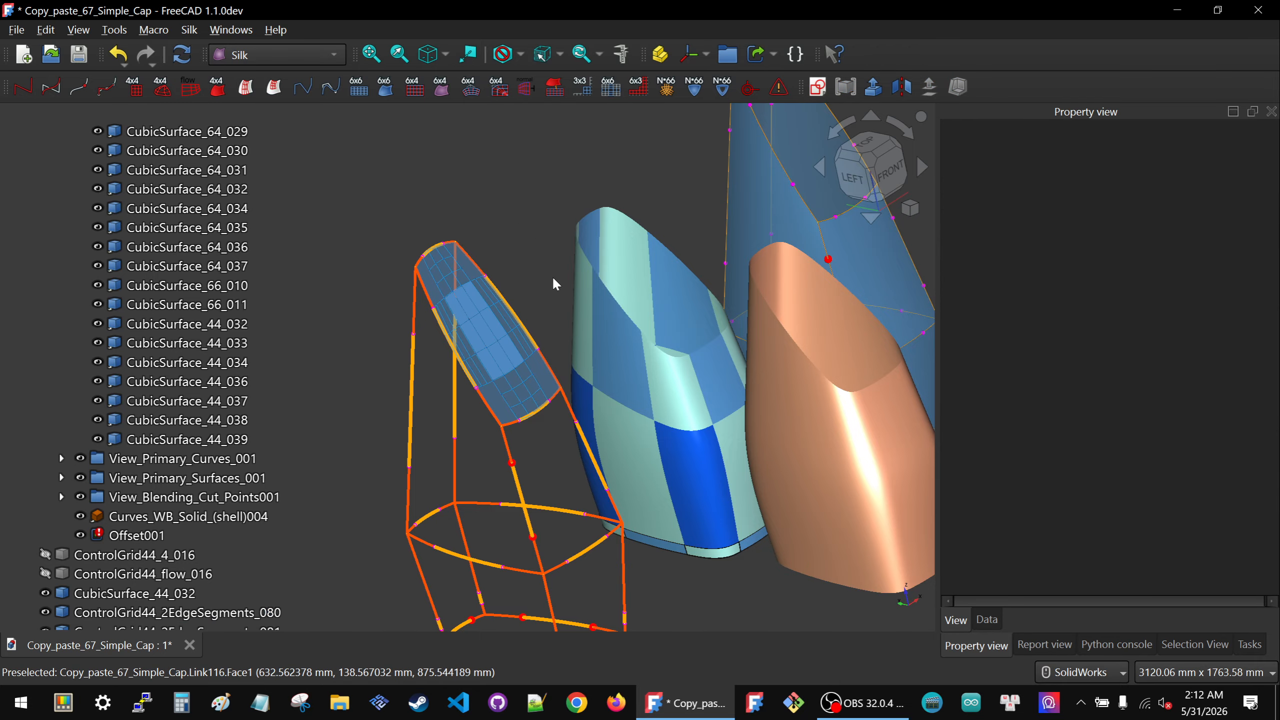
{"action": "middle_click_drag", "start_coordinate": [552, 277], "coordinate": [320, 449]}
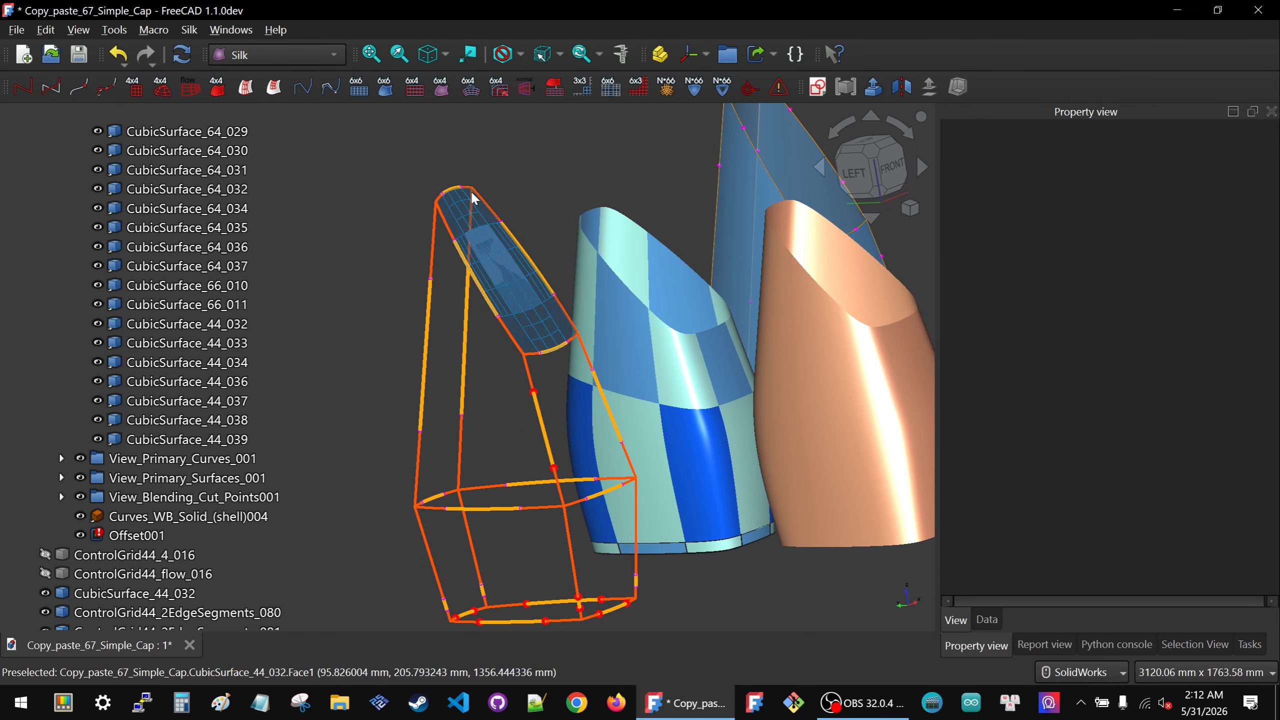
{"action": "left_click", "coordinate": [451, 222]}
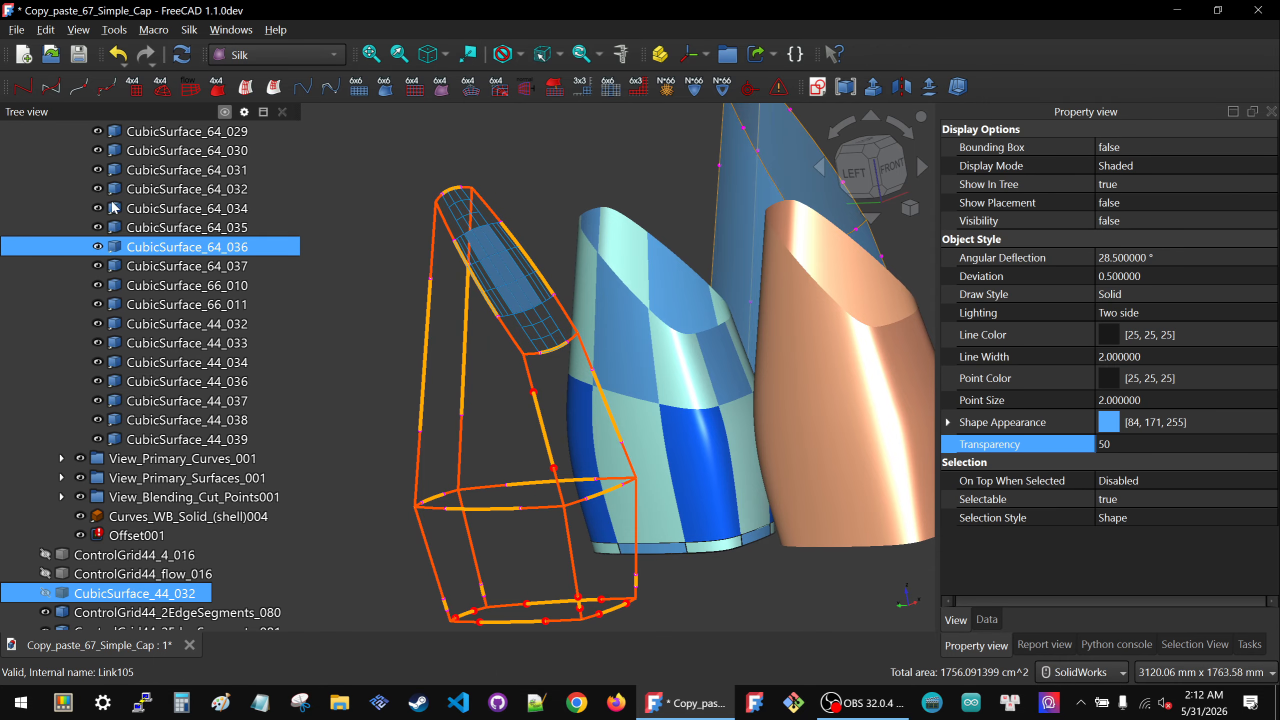
Hide the CubicCurve_4_Corners_010 and CubicCurve_4_Middles_010 groups and collapse both in the model tree
{"action": "scroll", "coordinate": [114, 323], "scroll_direction": "up", "scroll_amount": 12}
{"action": "scroll", "coordinate": [57, 247], "scroll_direction": "up", "scroll_amount": 10}
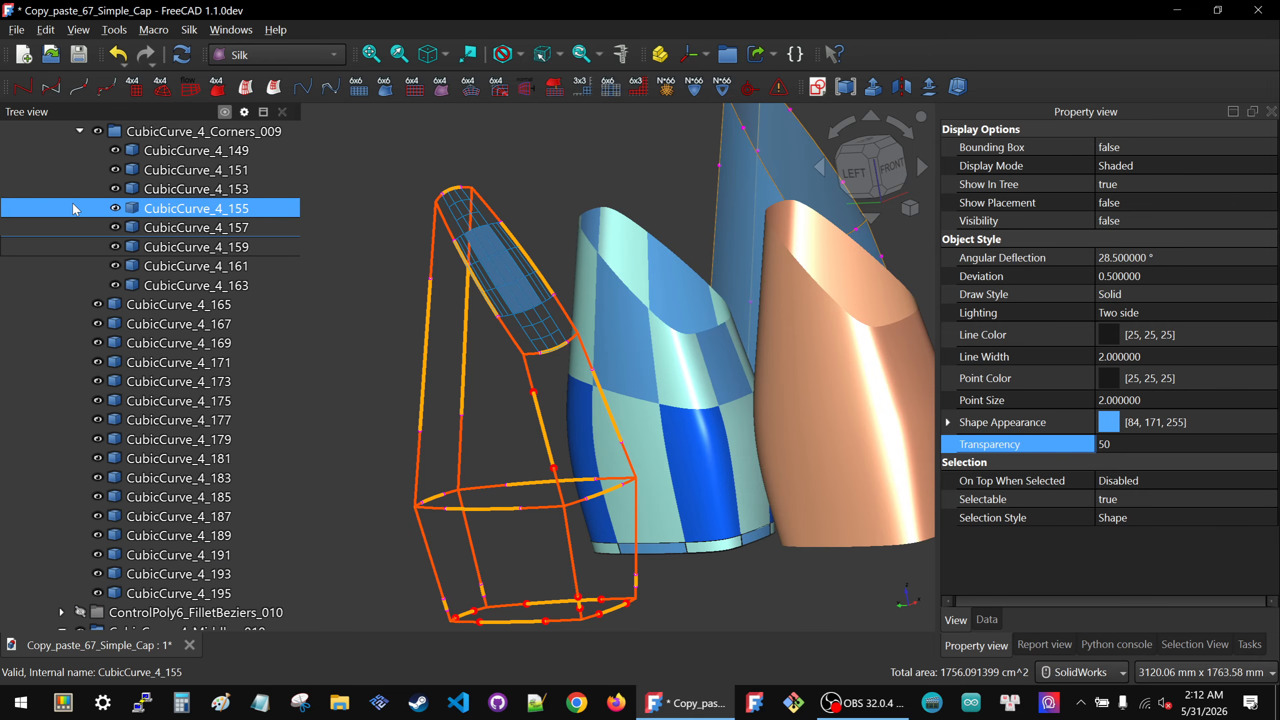
{"action": "left_click", "coordinate": [63, 420]}
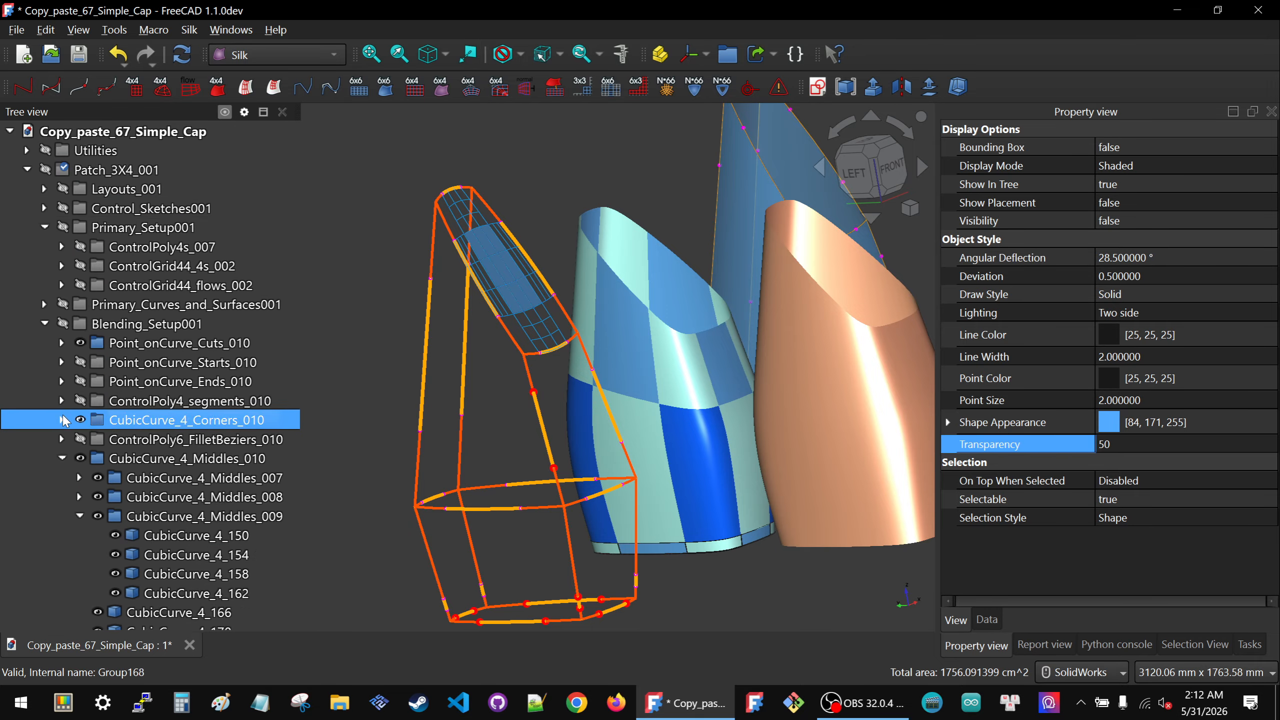
{"action": "key", "text": "space"}
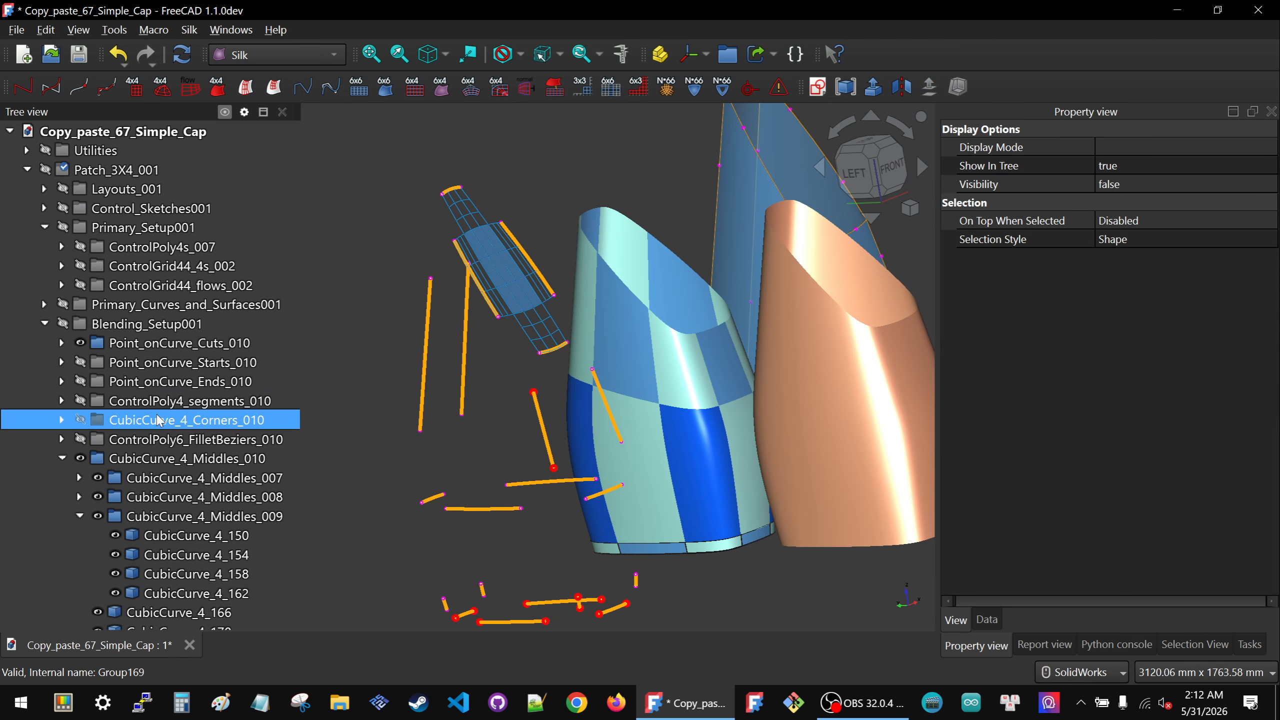
{"action": "left_click", "coordinate": [149, 466]}
{"action": "key", "text": "space"}
{"action": "left_click", "coordinate": [63, 459]}
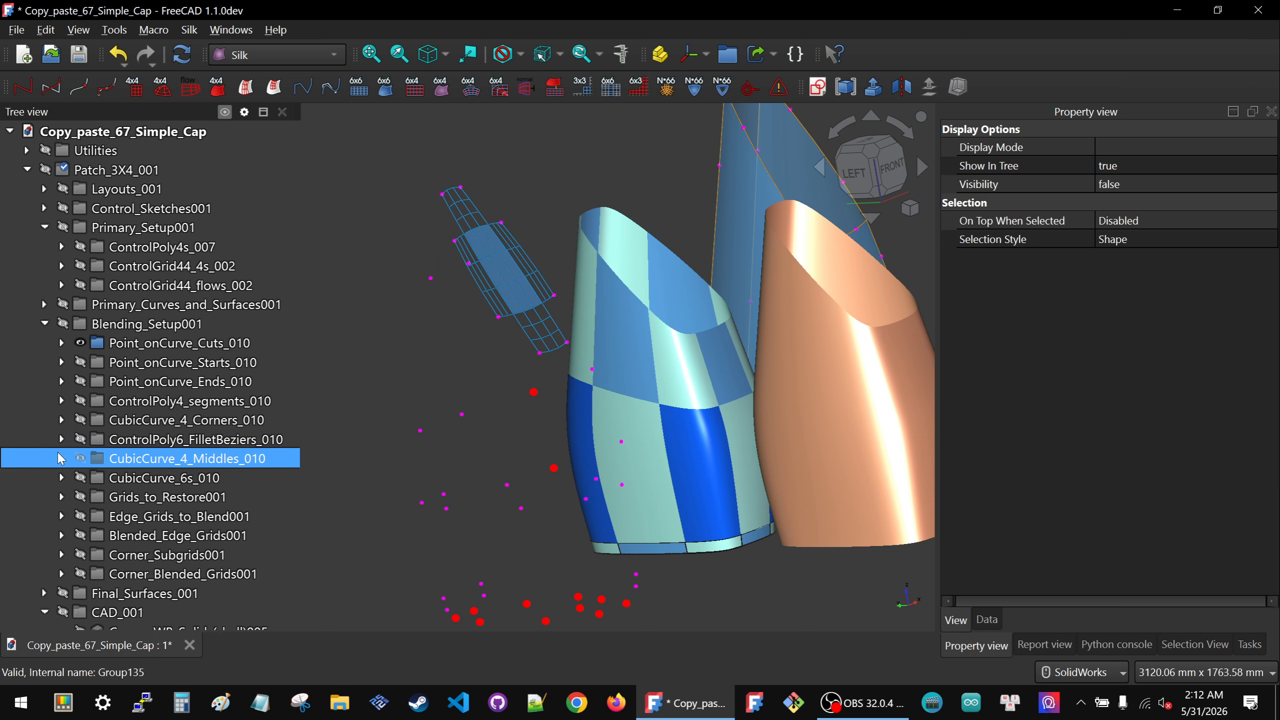
Hide the Point_onCurve_Cuts_010 points and collapse the Primary_Setup001 group
{"action": "left_click", "coordinate": [172, 344]}
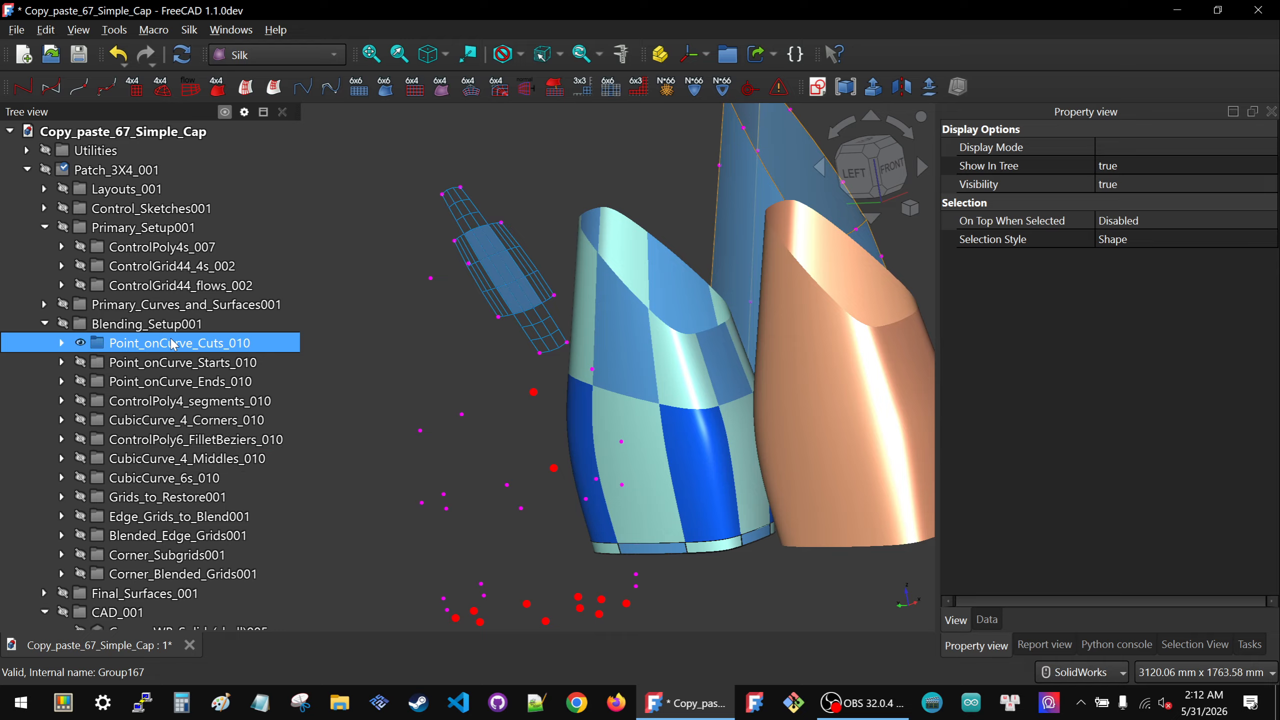
{"action": "middle_click_drag", "start_coordinate": [468, 353], "coordinate": [426, 356]}
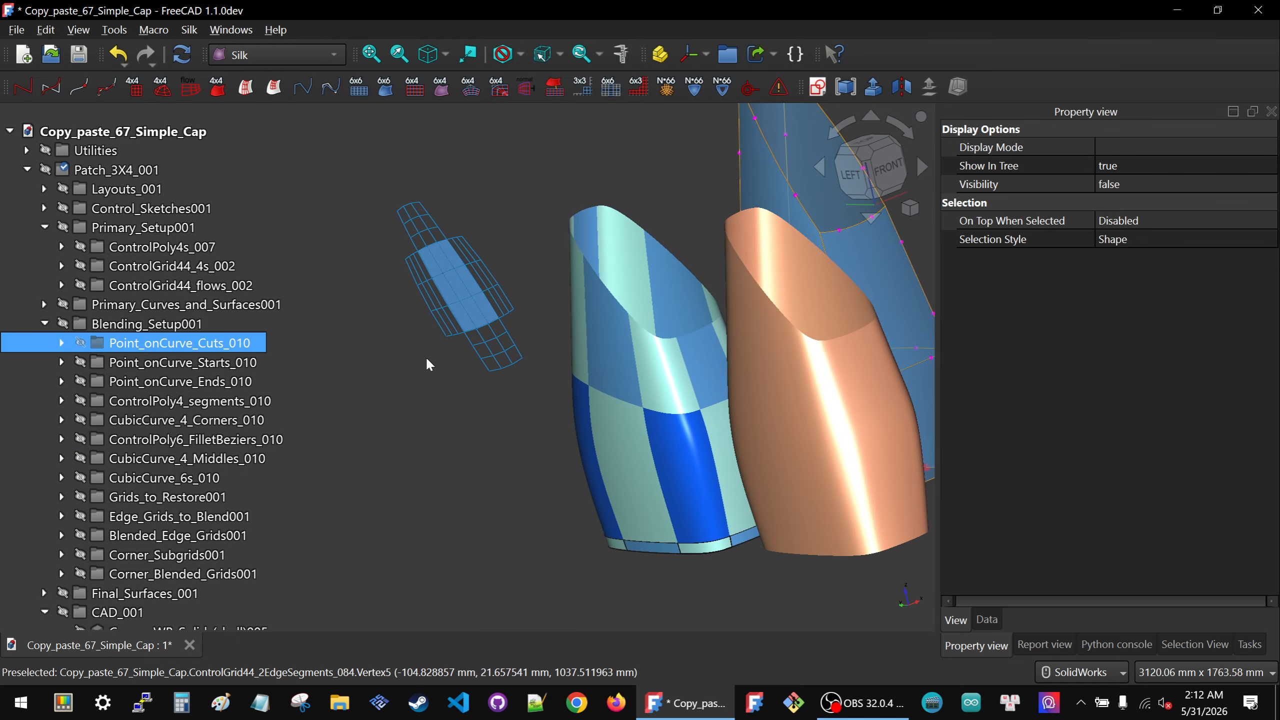
{"action": "left_click", "coordinate": [45, 228]}
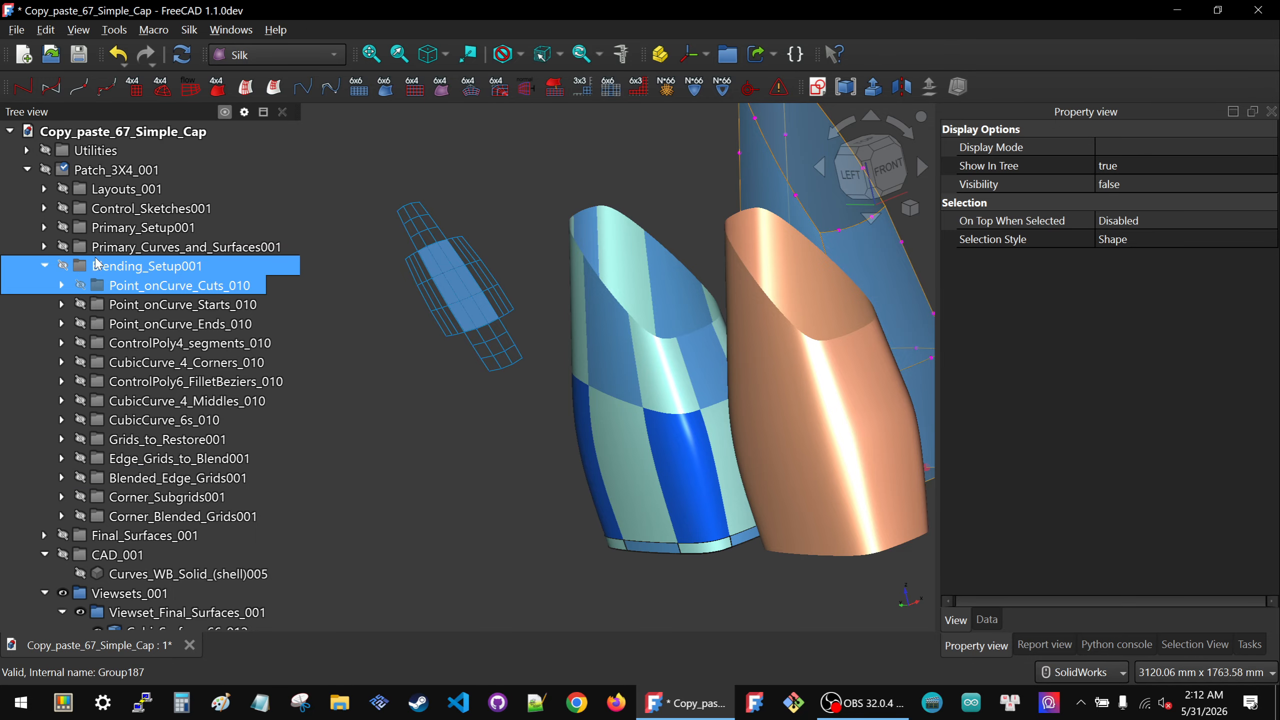
{"action": "scroll", "coordinate": [456, 366], "scroll_direction": "down", "scroll_amount": 2}
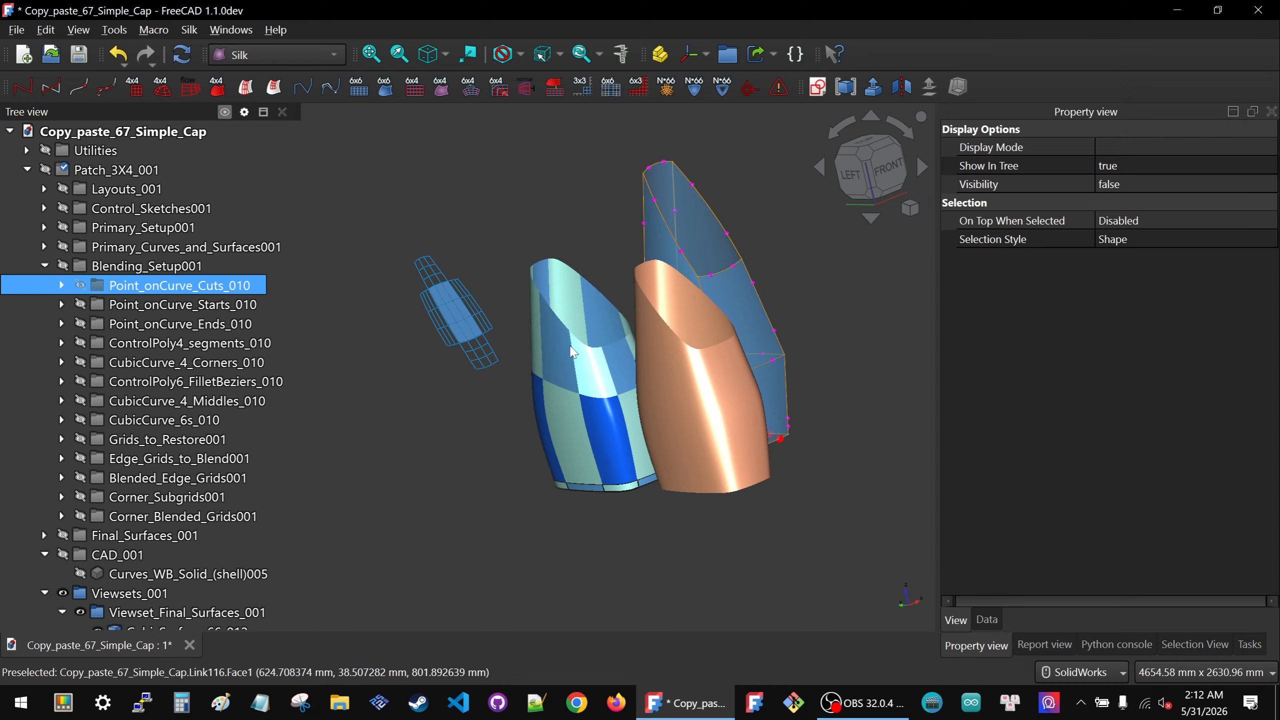
Show the Edge_Grids_to_Blend001 grids briefly to examine them, expand the group and hide it again
{"action": "left_click", "coordinate": [143, 465]}
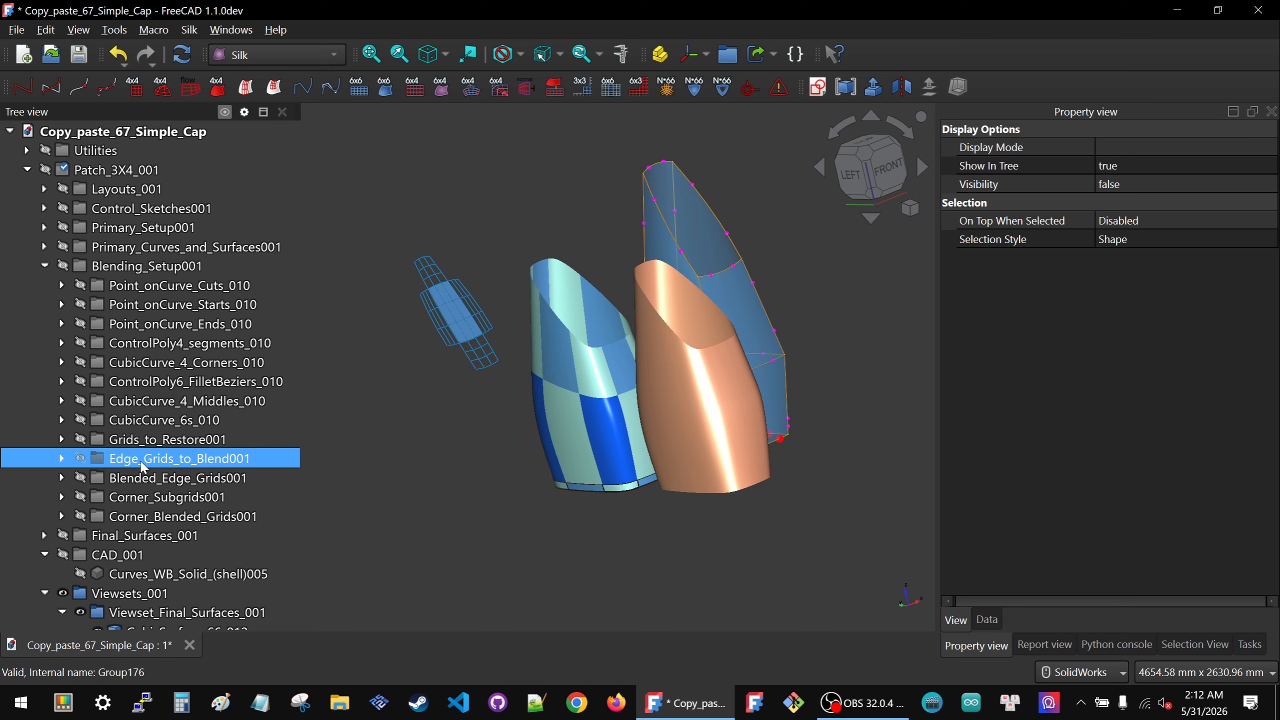
{"action": "key", "text": "space"}
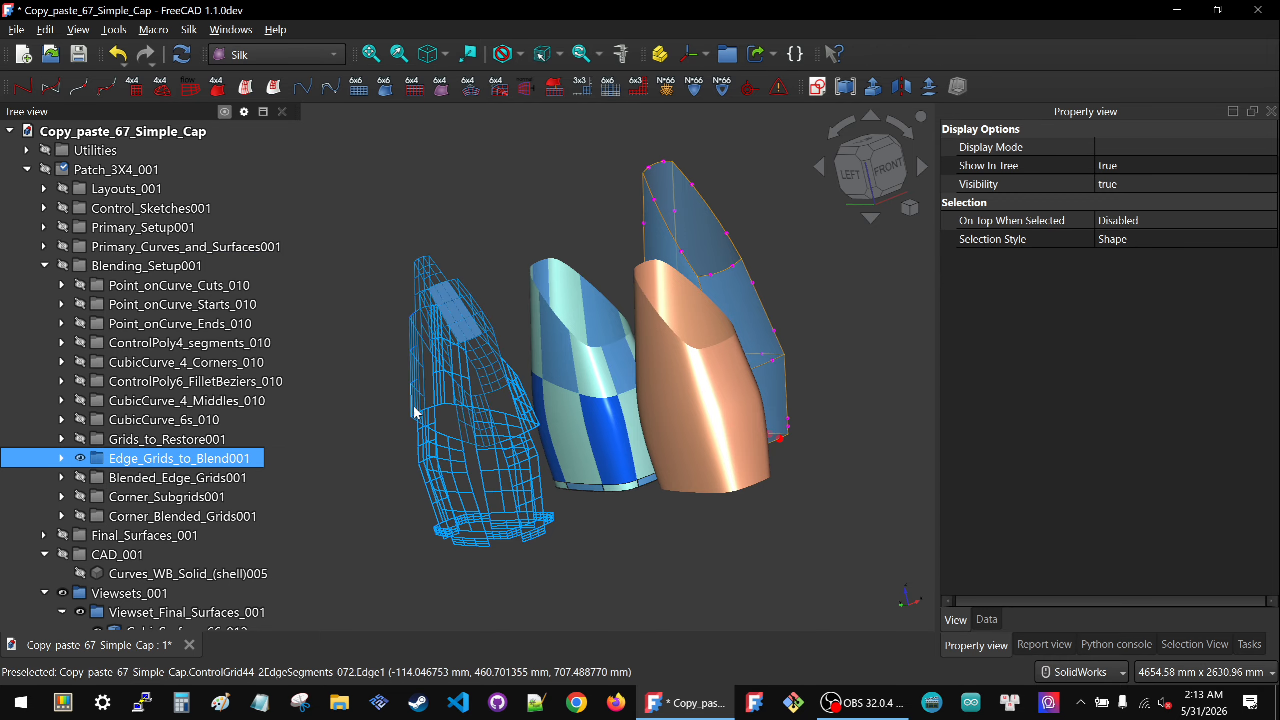
{"action": "middle_click_drag", "start_coordinate": [414, 403], "coordinate": [421, 340]}
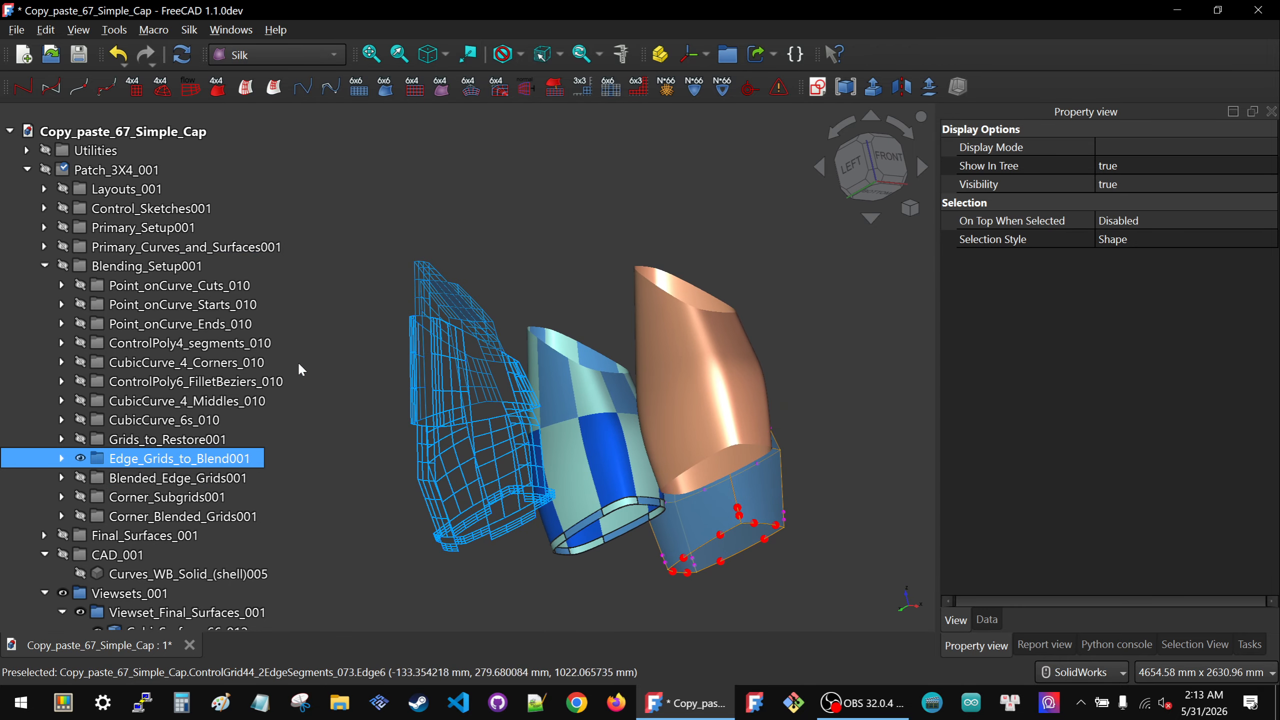
{"action": "left_click", "coordinate": [62, 458]}
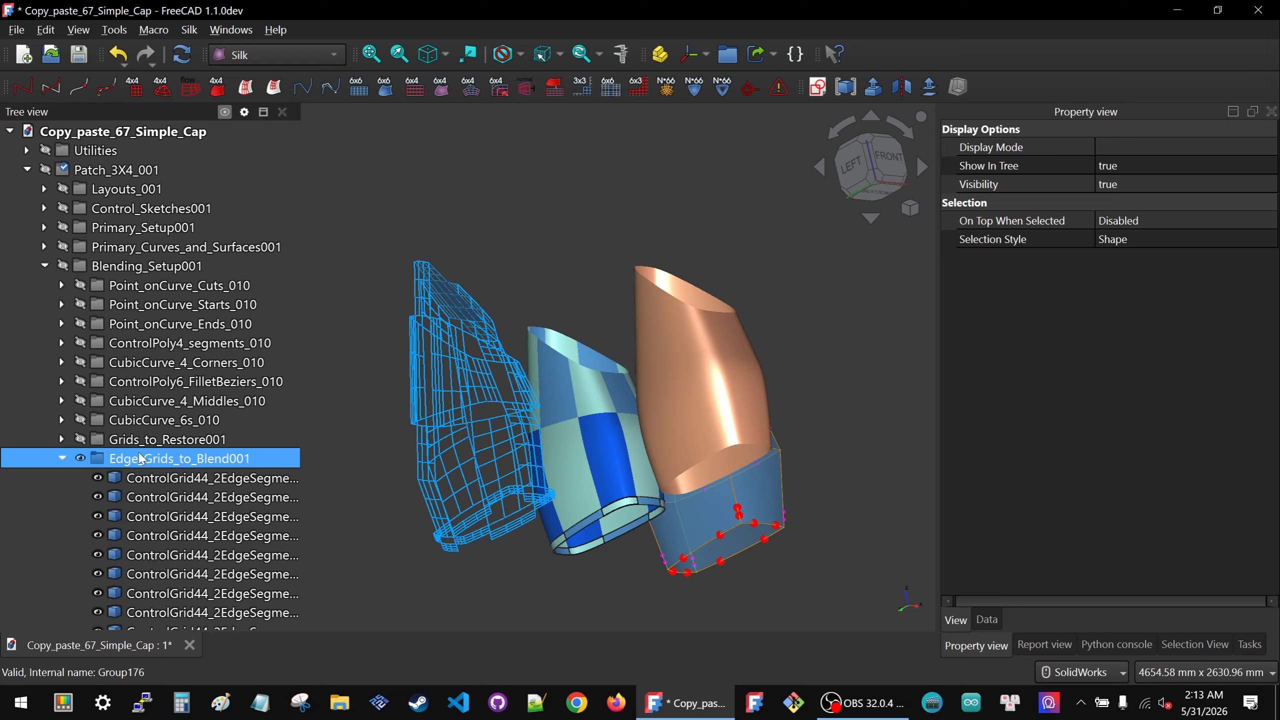
{"action": "key", "text": "space"}
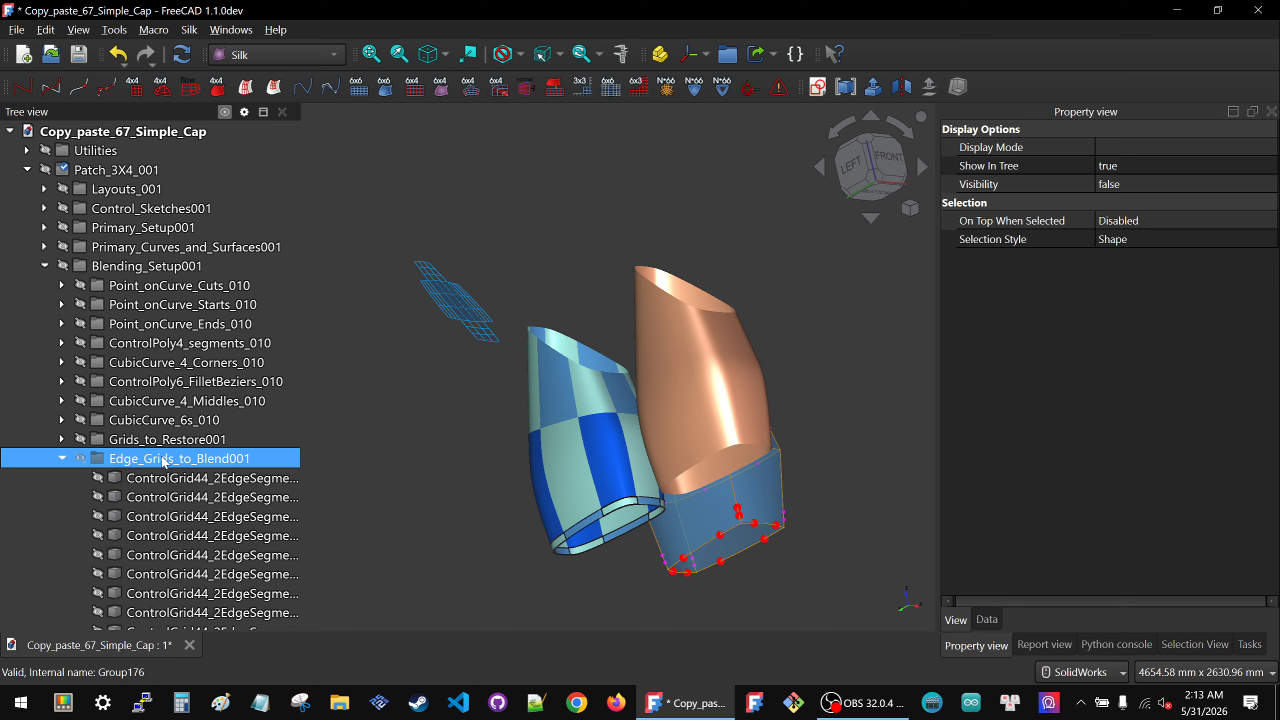
Show the last four grids of Edge_Grids_to_Blend001, ControlGrid44_2EdgeSegments_076 to 079, around the cap
{"action": "scroll", "coordinate": [164, 458], "scroll_direction": "down", "scroll_amount": 15}
{"action": "scroll", "coordinate": [156, 434], "scroll_direction": "up", "scroll_amount": 4}
{"action": "scroll", "coordinate": [152, 423], "scroll_direction": "up", "scroll_amount": 2}
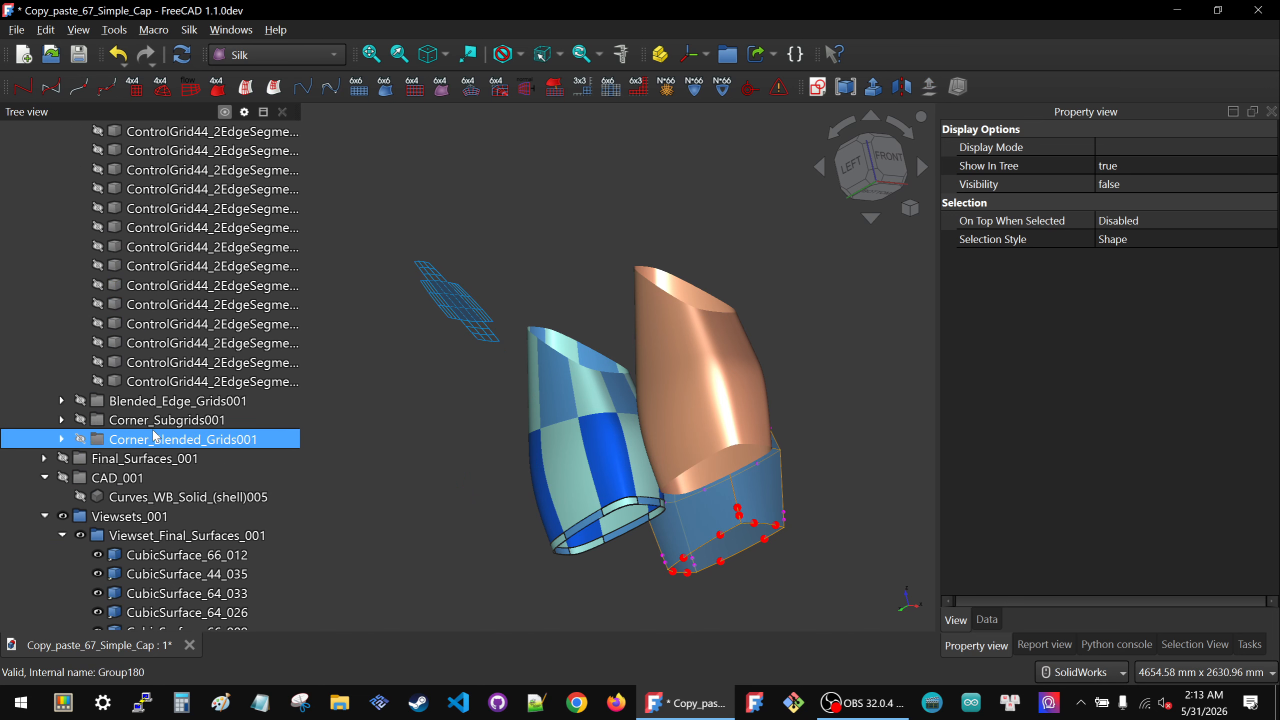
{"action": "left_click", "coordinate": [155, 437], "text": "shift"}
{"action": "left_click", "coordinate": [157, 385]}
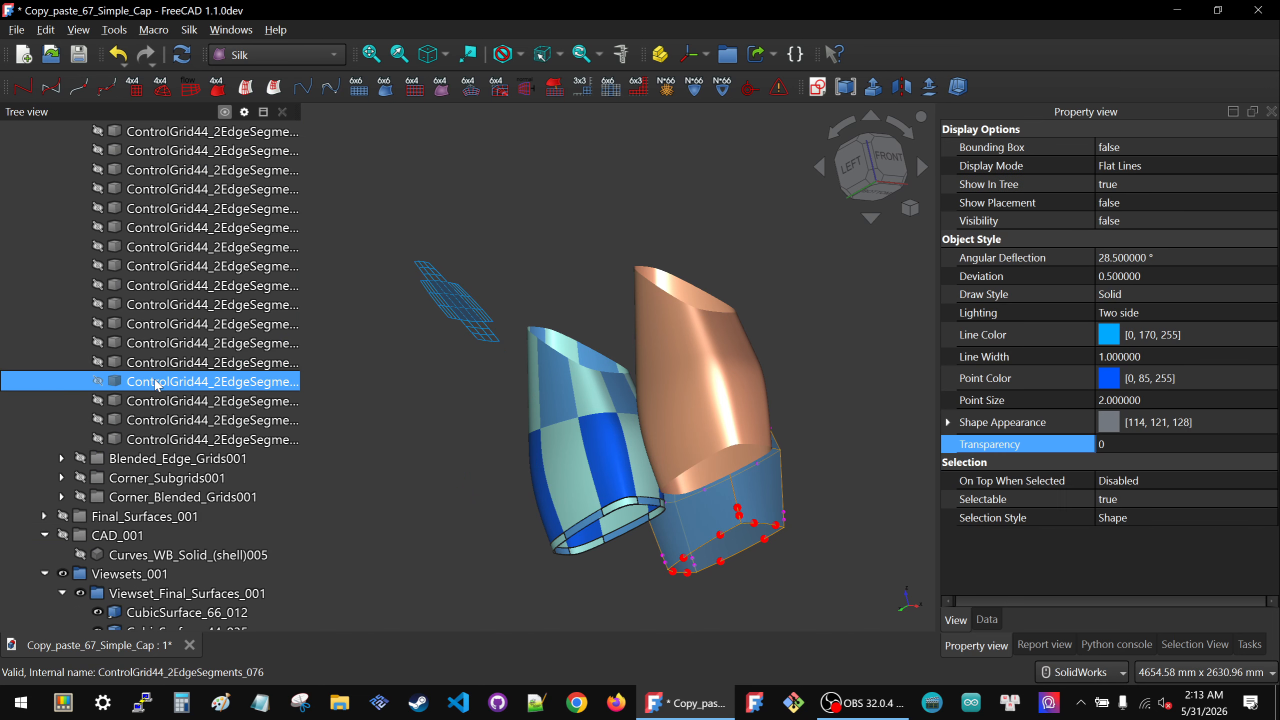
{"action": "left_click", "coordinate": [162, 440], "text": "shift"}
{"action": "key", "text": "space"}
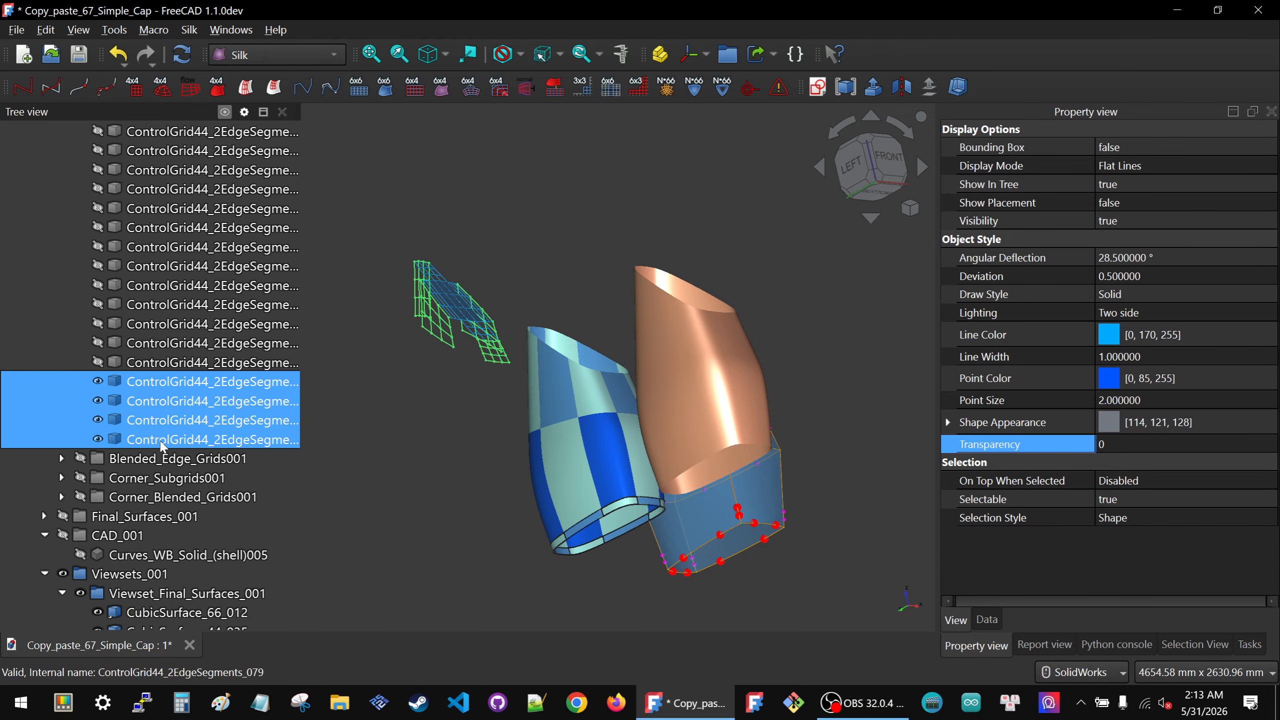
{"action": "left_click", "coordinate": [488, 406]}
{"action": "middle_click_drag", "start_coordinate": [474, 399], "coordinate": [436, 389]}
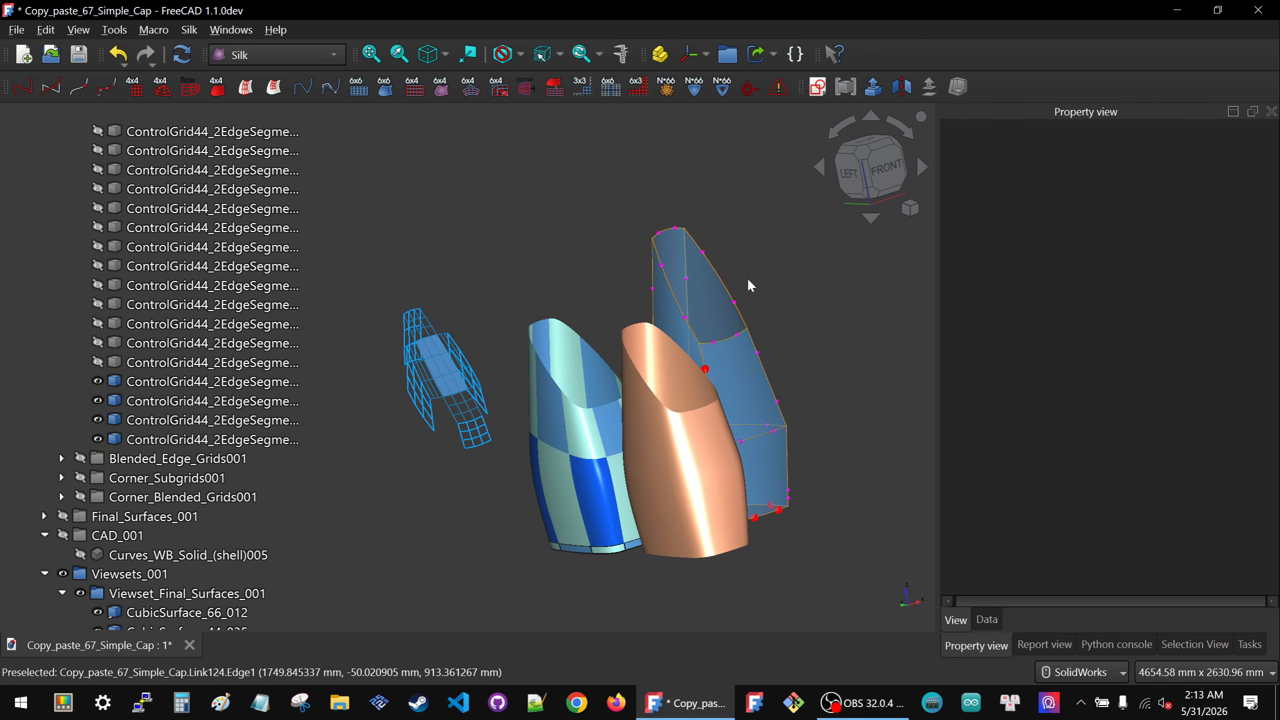
{"action": "scroll", "coordinate": [406, 397], "scroll_direction": "up", "scroll_amount": 2}
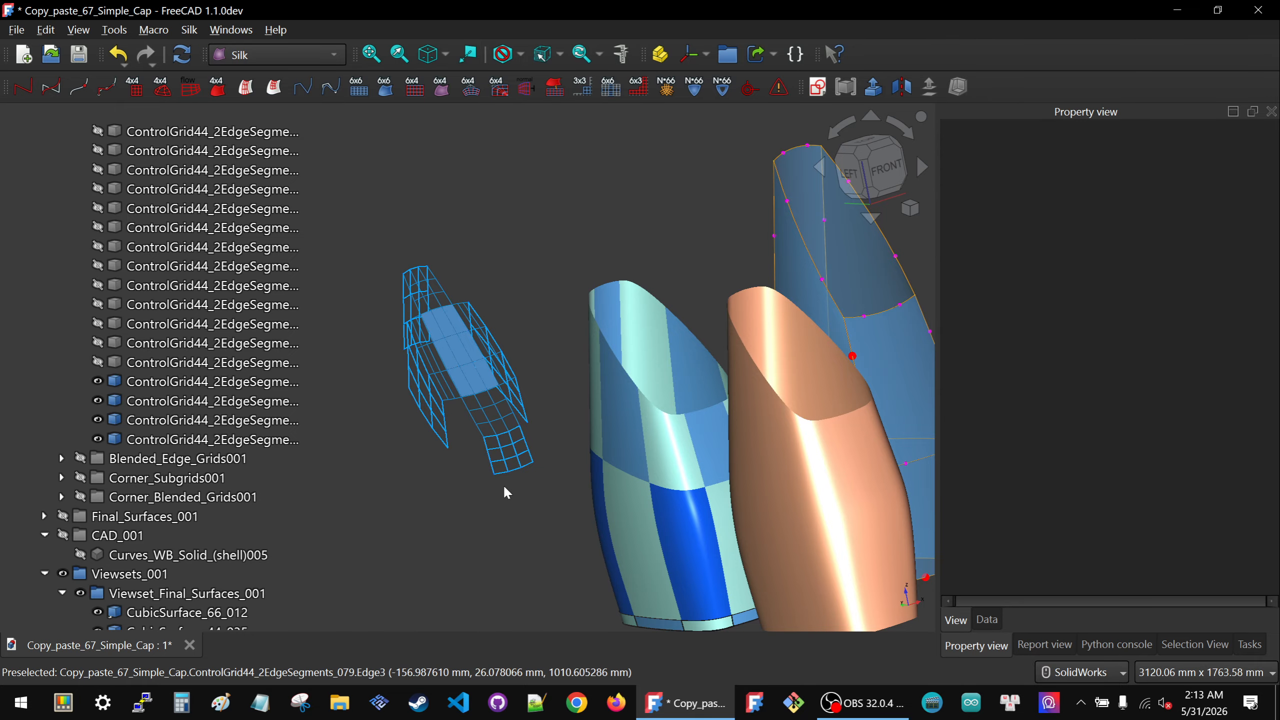
Show all grids of the Edge_Grids_to_Blend001 group and examine how they meet the cap's edge grids
{"action": "scroll", "coordinate": [167, 376], "scroll_direction": "up", "scroll_amount": 5}
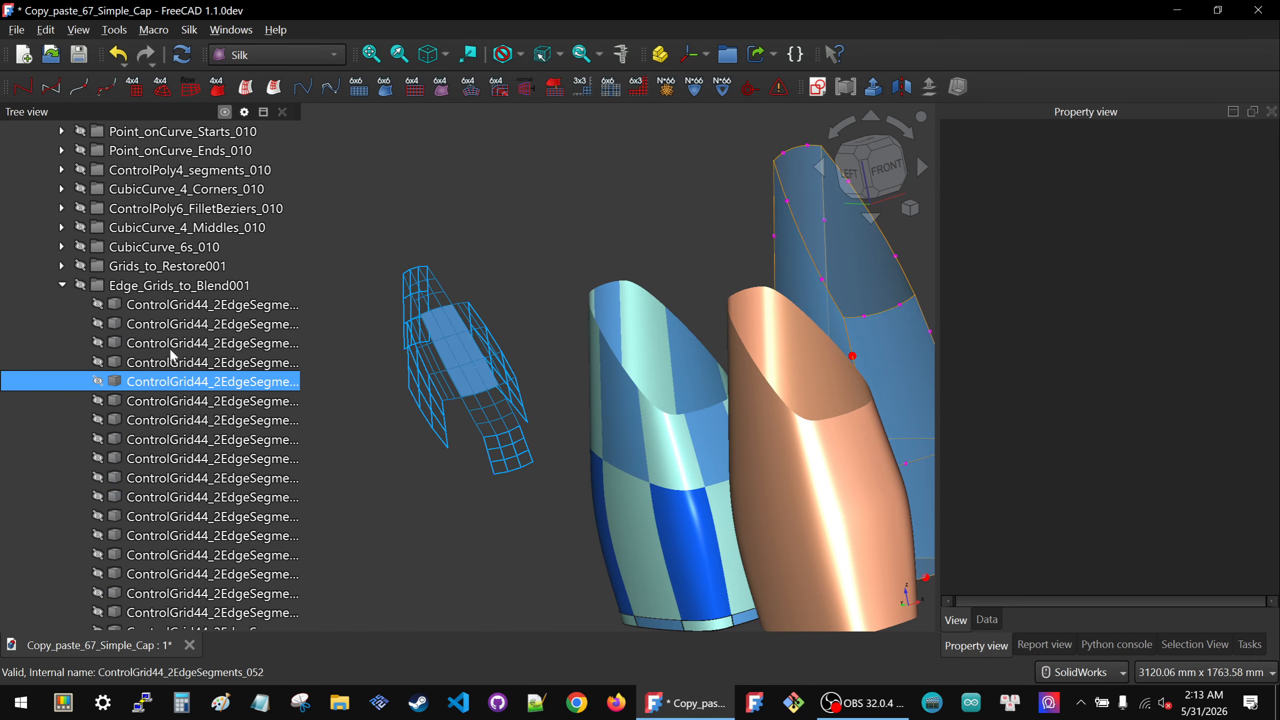
{"action": "left_click", "coordinate": [155, 286]}
{"action": "key", "text": "space"}
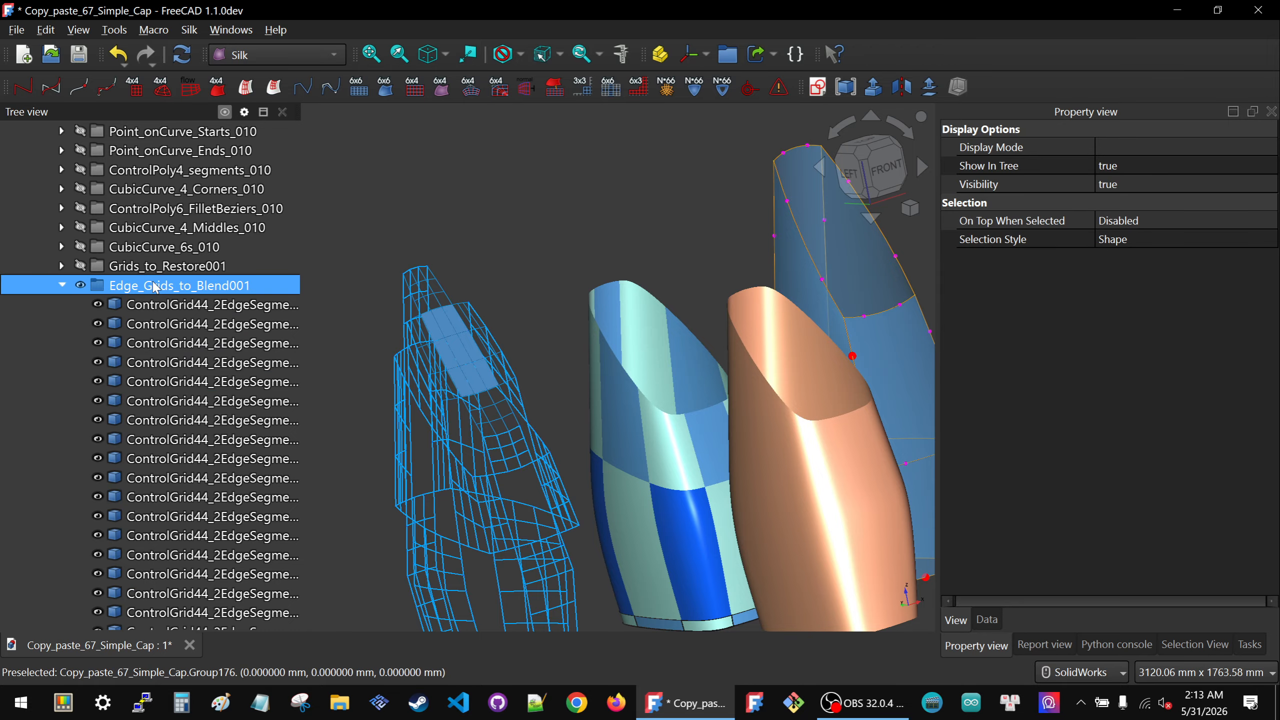
{"action": "key", "text": "space"}
{"action": "key", "text": "space"}
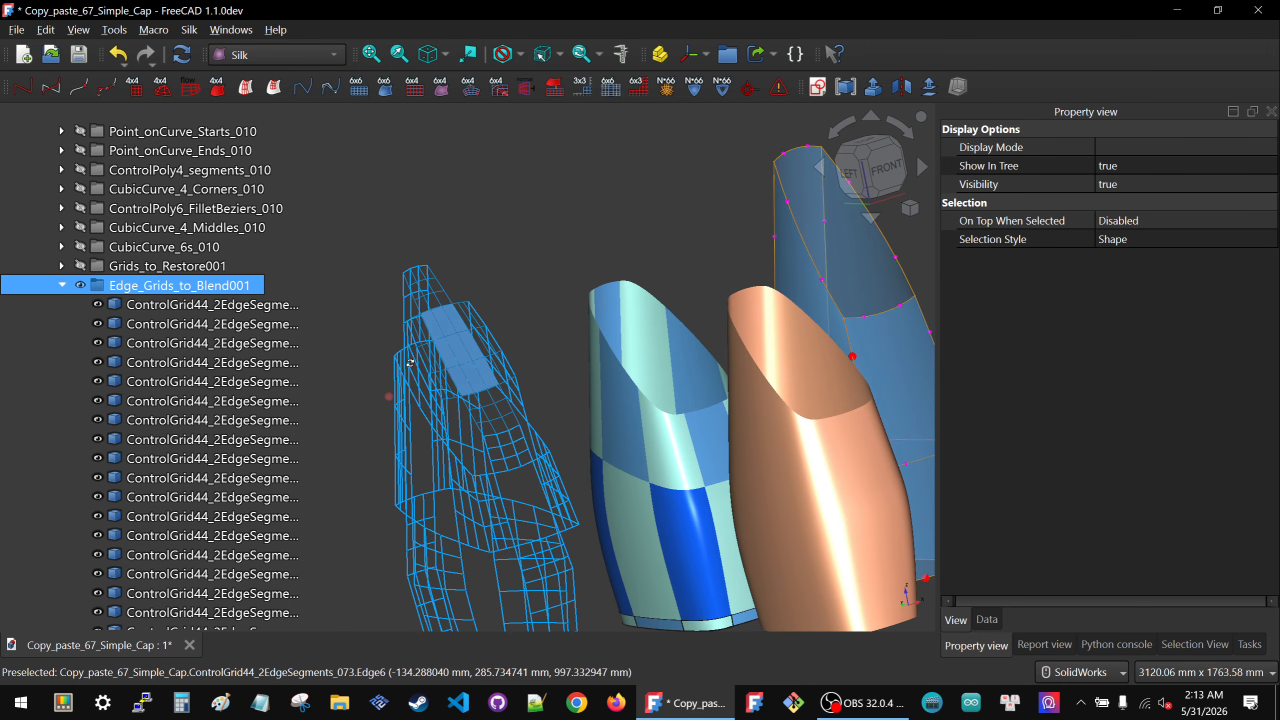
{"action": "middle_click_drag", "start_coordinate": [403, 424], "coordinate": [381, 319]}
{"action": "scroll", "coordinate": [427, 289], "scroll_direction": "up", "scroll_amount": 5}
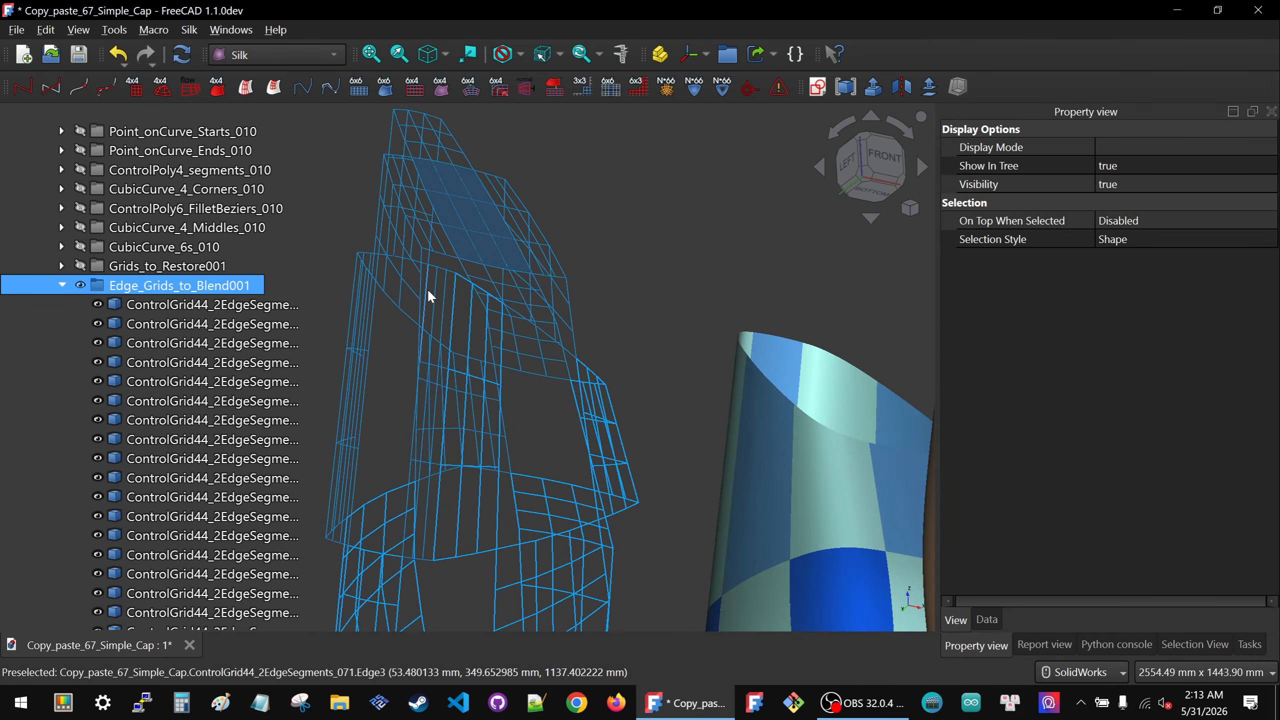
{"action": "middle_click_drag", "start_coordinate": [468, 327], "coordinate": [671, 318]}
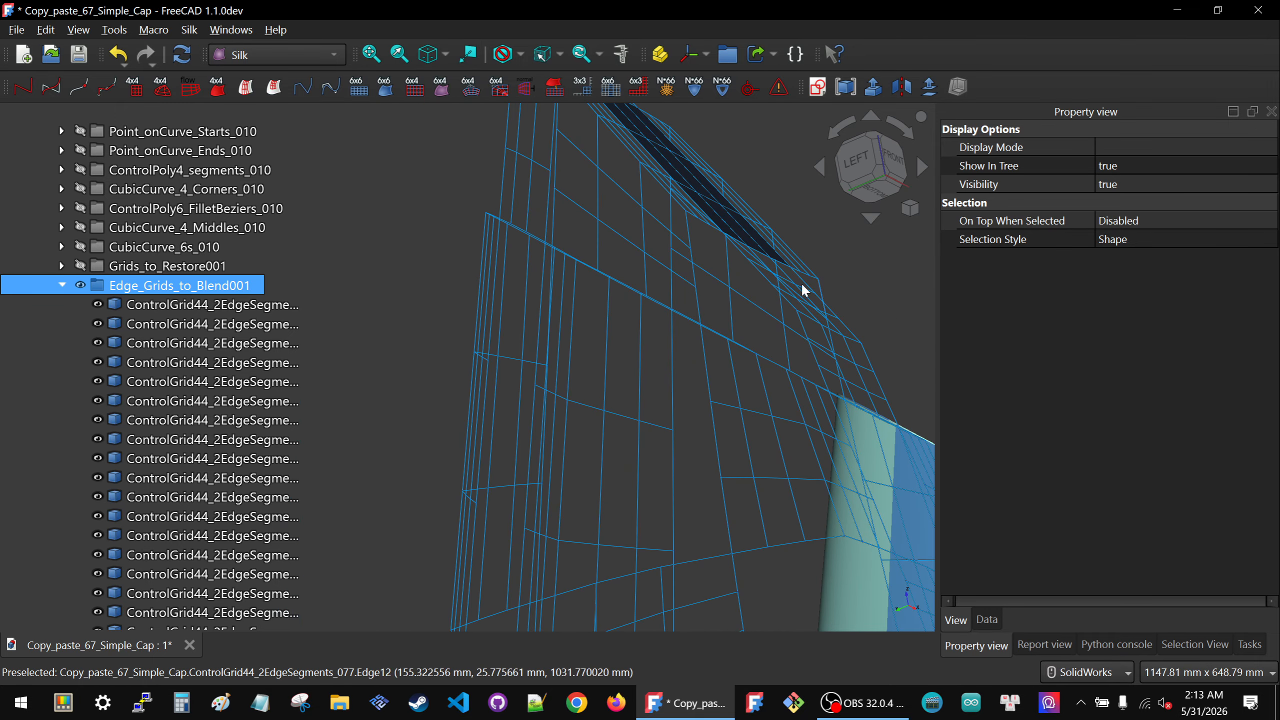
Hide the Edge_Grids_to_Blend001 group and show only its last four grids, ControlGrid44_2EdgeSegments_076 to 079
{"action": "key", "text": "space"}
{"action": "scroll", "coordinate": [147, 373], "scroll_direction": "down", "scroll_amount": 10}
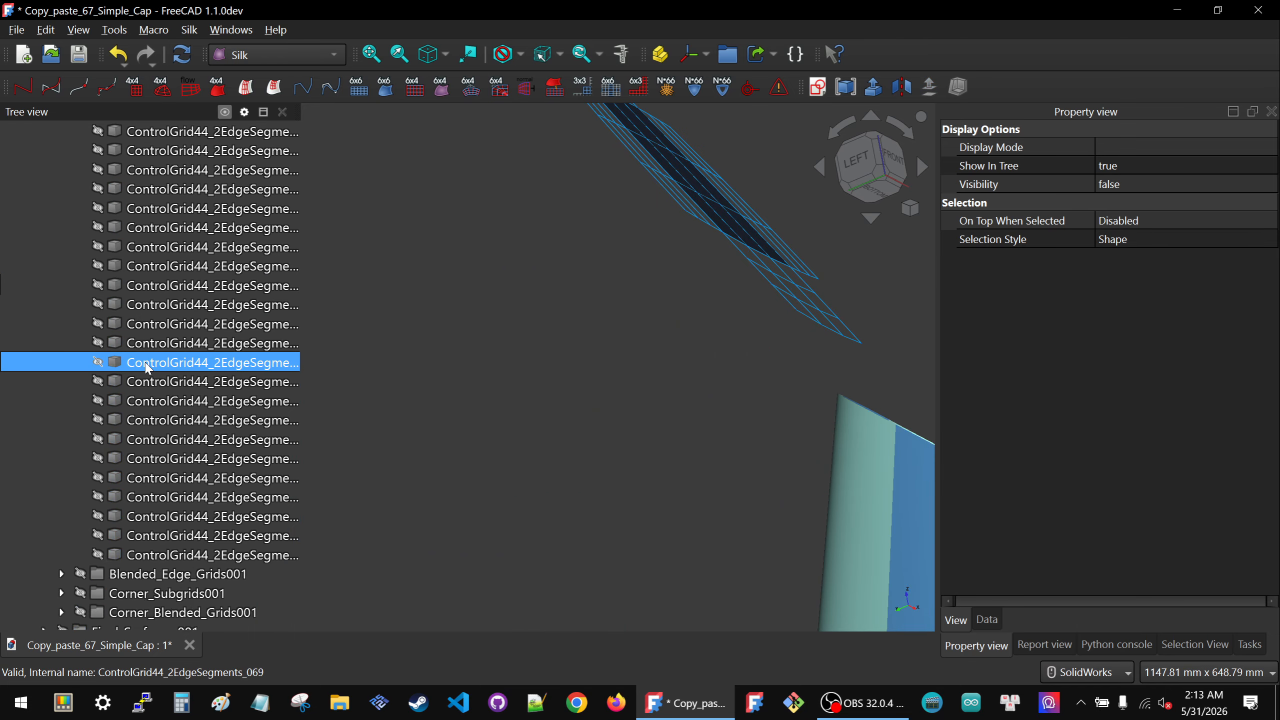
{"action": "scroll", "coordinate": [156, 282], "scroll_direction": "up", "scroll_amount": 3}
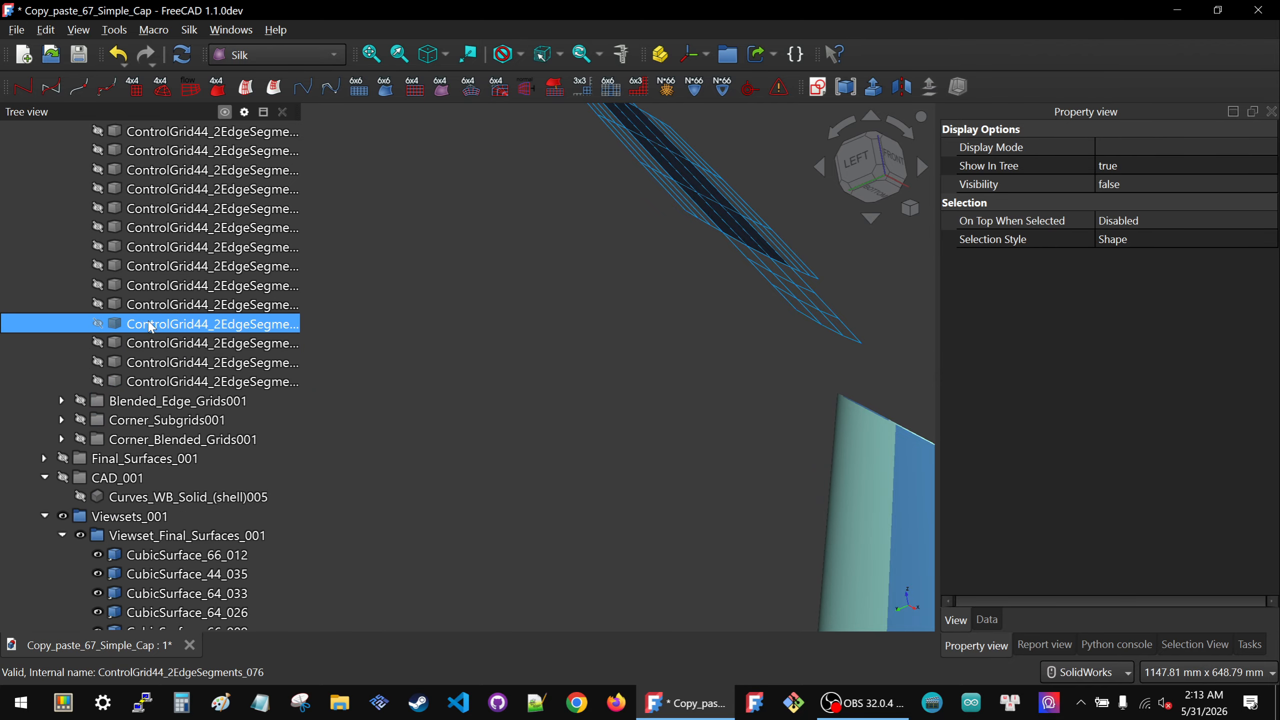
{"action": "left_click", "coordinate": [153, 326]}
{"action": "left_click", "coordinate": [167, 387], "text": "shift"}
{"action": "key", "text": "space"}
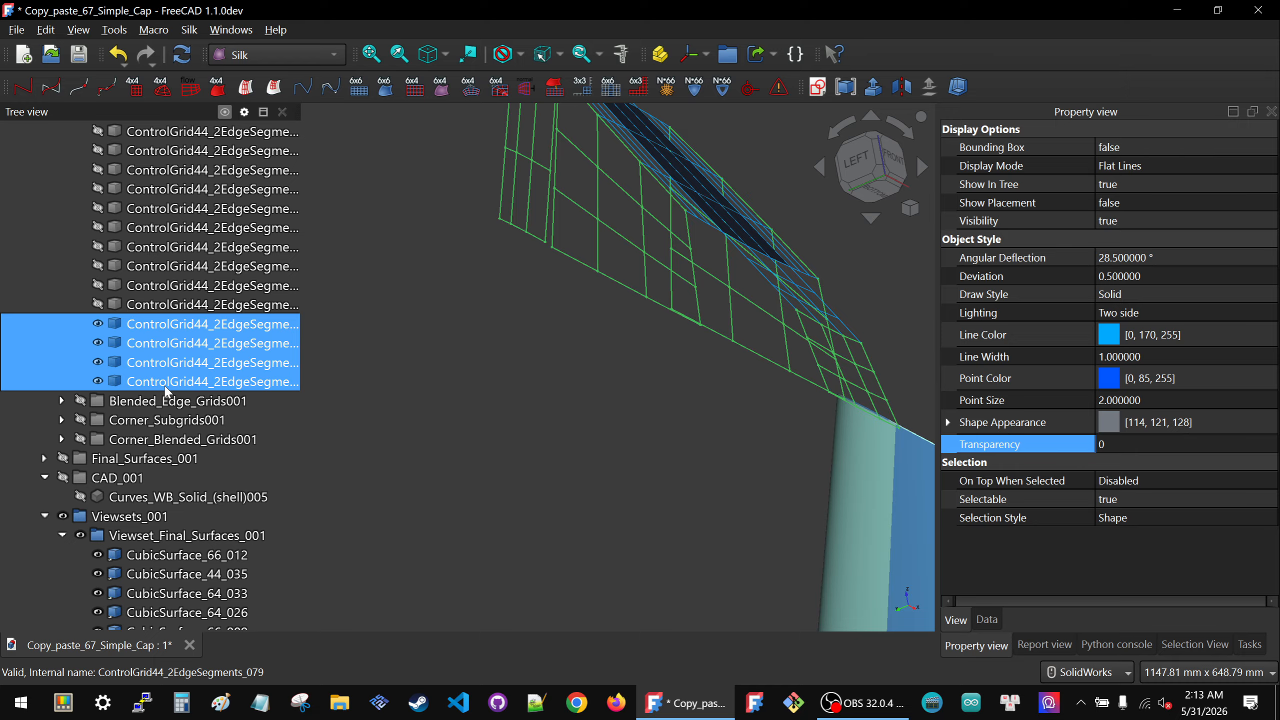
Examine from several angles how the four shown grids line up with the cap's own edge grids
{"action": "left_click", "coordinate": [611, 421]}
{"action": "scroll", "coordinate": [582, 387], "scroll_direction": "down", "scroll_amount": 5}
{"action": "middle_click_drag", "start_coordinate": [583, 386], "coordinate": [532, 418]}
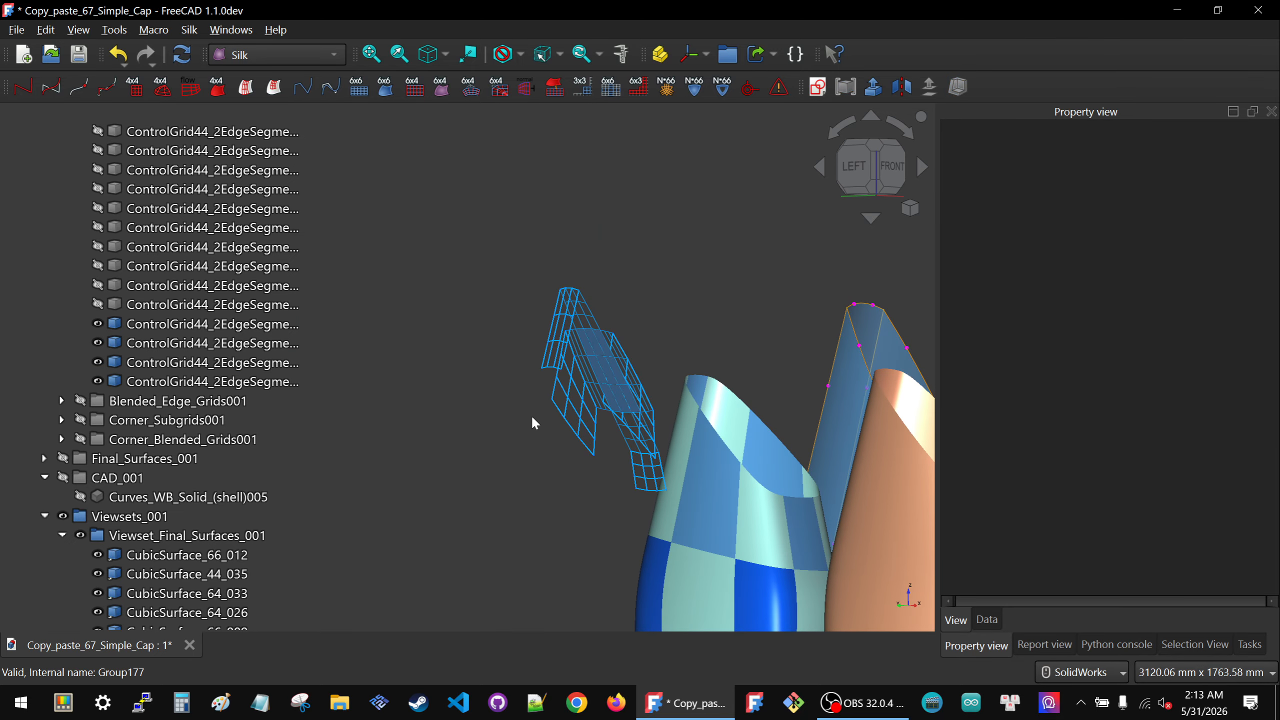
{"action": "middle_click_drag", "start_coordinate": [537, 362], "coordinate": [550, 353]}
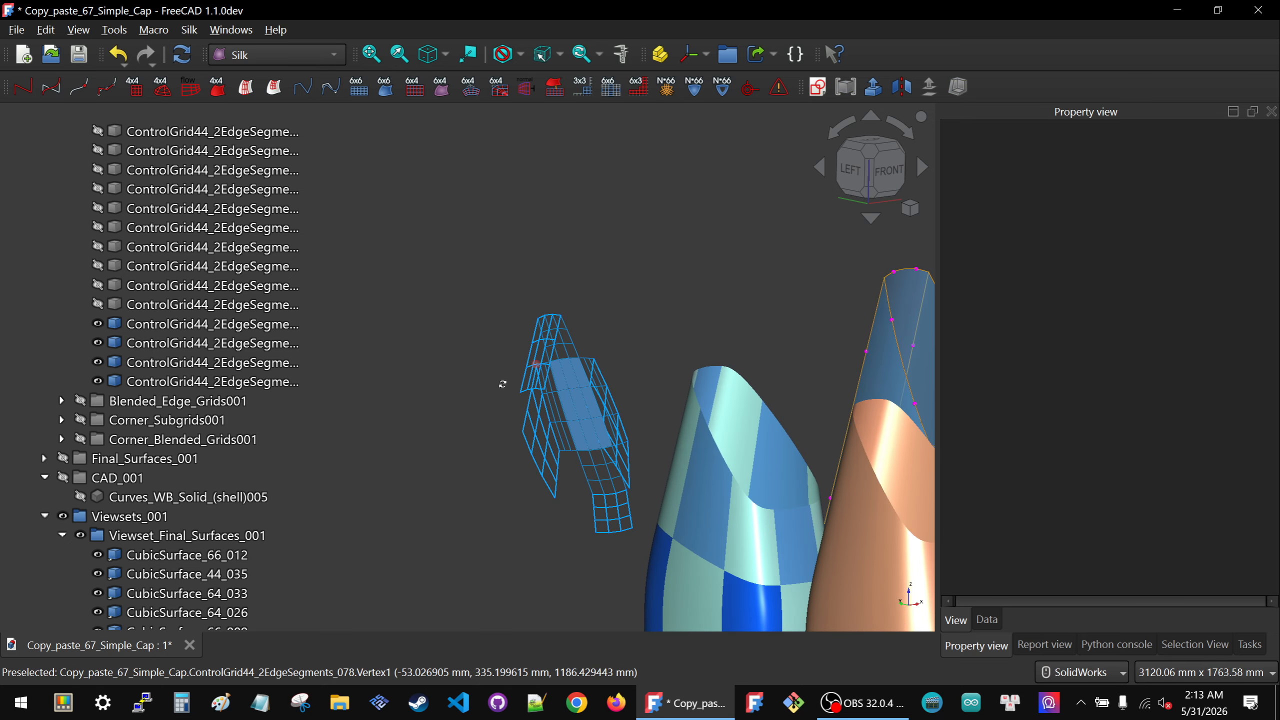
{"action": "left_click", "coordinate": [173, 272]}
{"action": "scroll", "coordinate": [341, 294], "scroll_direction": "down", "scroll_amount": 3}
{"action": "scroll", "coordinate": [464, 392], "scroll_direction": "up", "scroll_amount": 4}
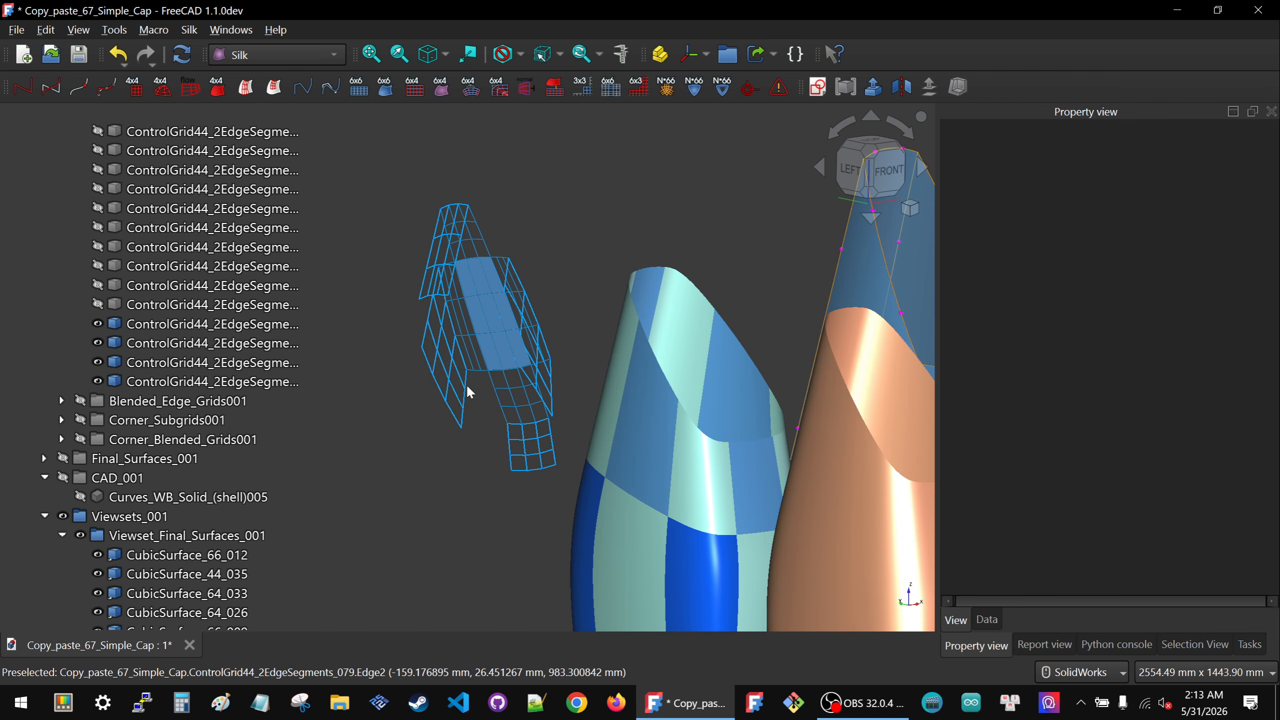
{"action": "middle_click_drag", "start_coordinate": [465, 386], "coordinate": [519, 404]}
Create a ControlGrid64_2Grid44 blend between cap edge grid 081 and body grid 076, and hide both source grids
{"action": "left_click", "coordinate": [526, 401]}
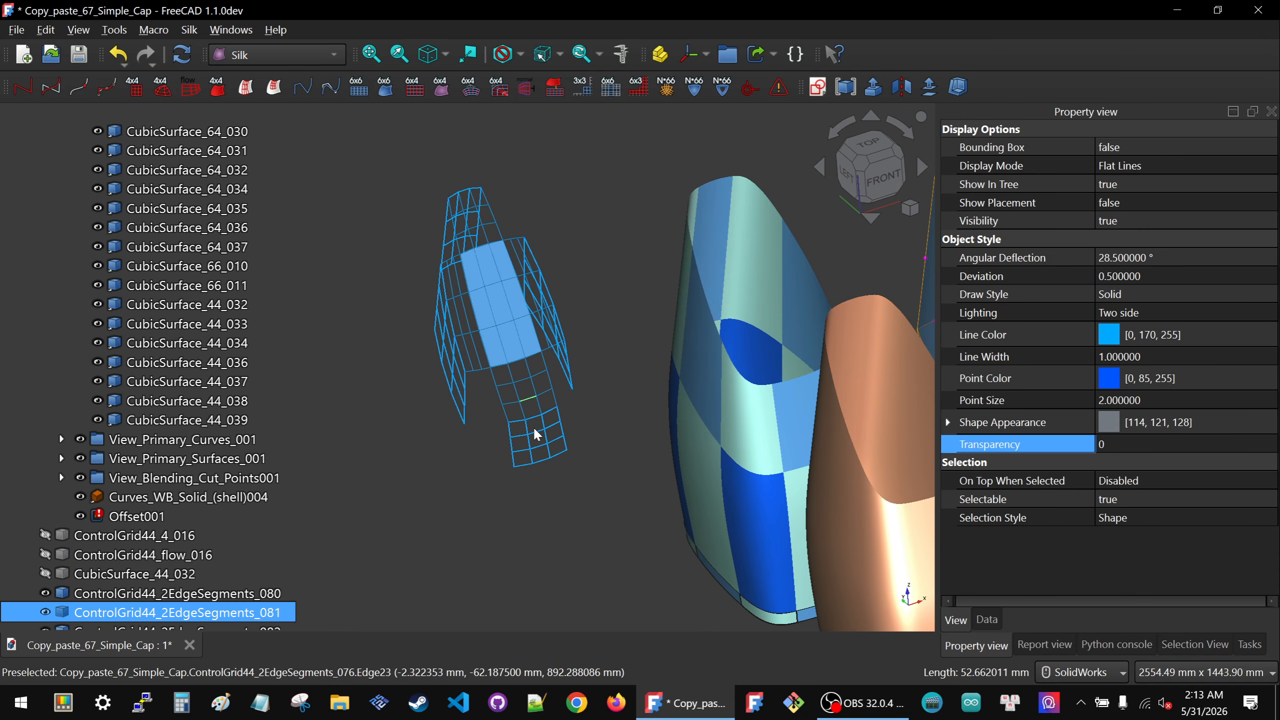
{"action": "scroll", "coordinate": [533, 426], "scroll_direction": "down", "scroll_amount": 2}
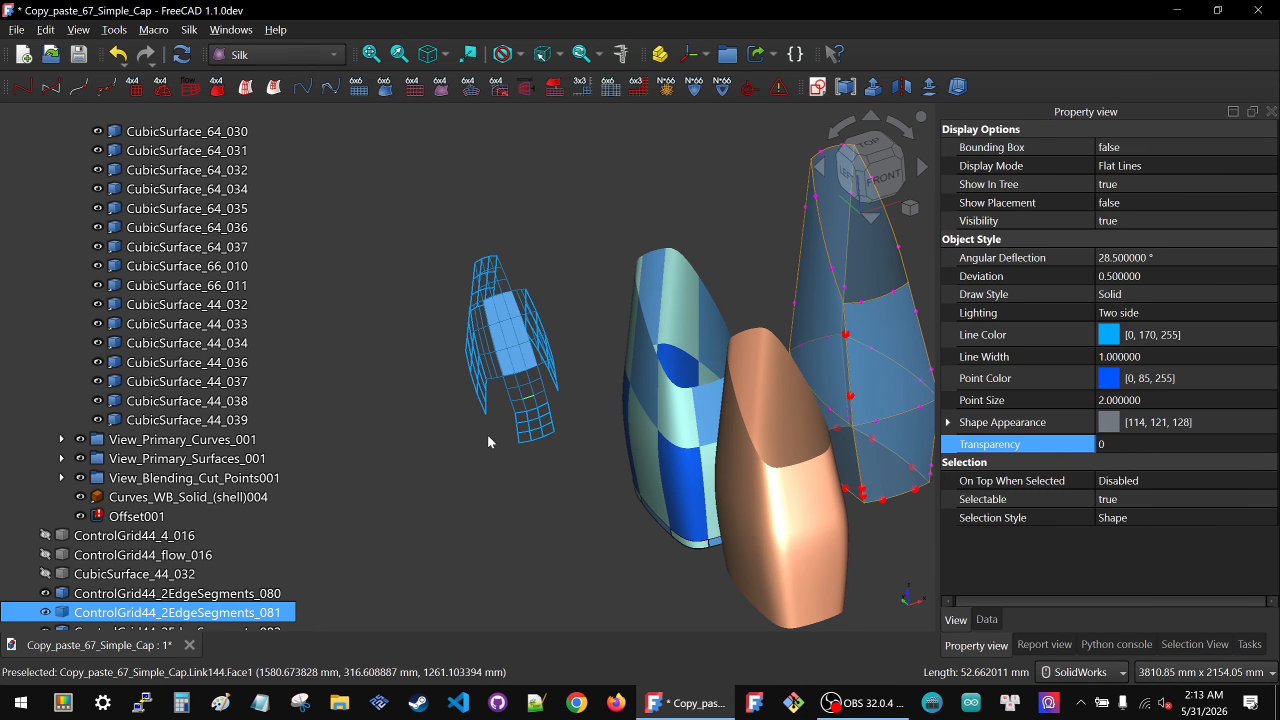
{"action": "scroll", "coordinate": [529, 399], "scroll_direction": "up", "scroll_amount": 3}
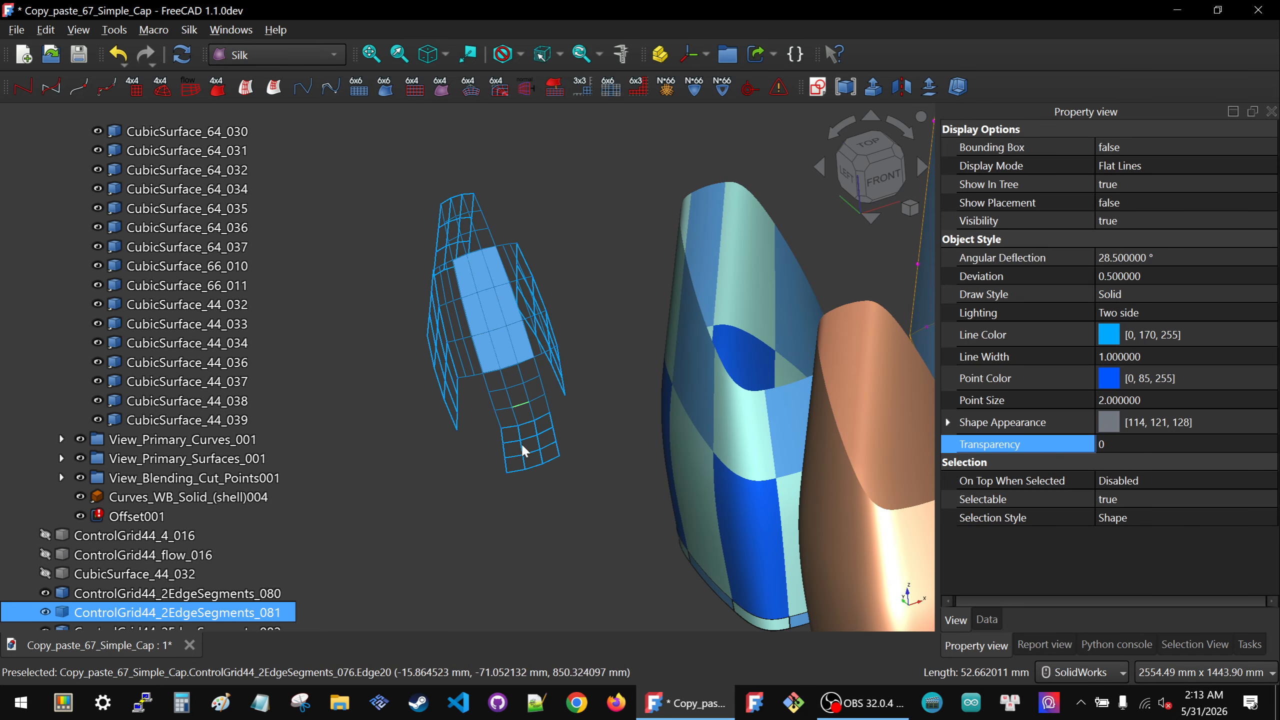
{"action": "left_click", "coordinate": [521, 463]}
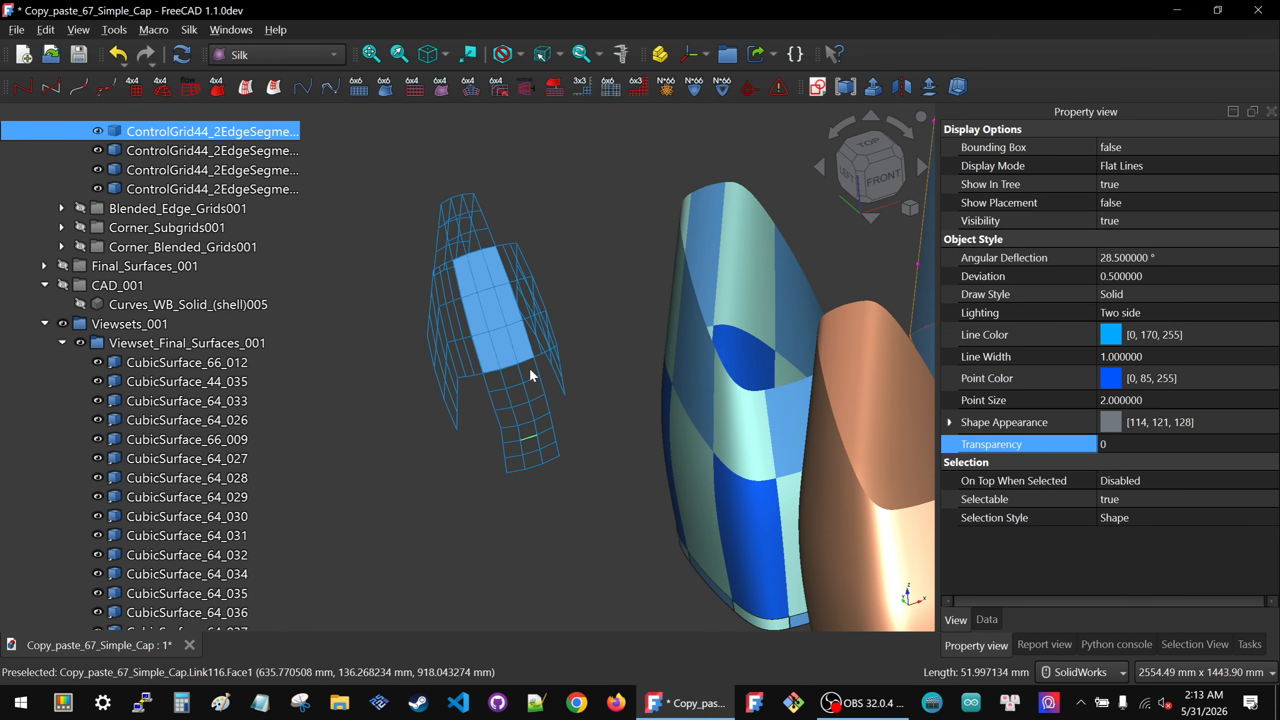
{"action": "left_click", "coordinate": [479, 434]}
{"action": "left_click", "coordinate": [523, 407]}
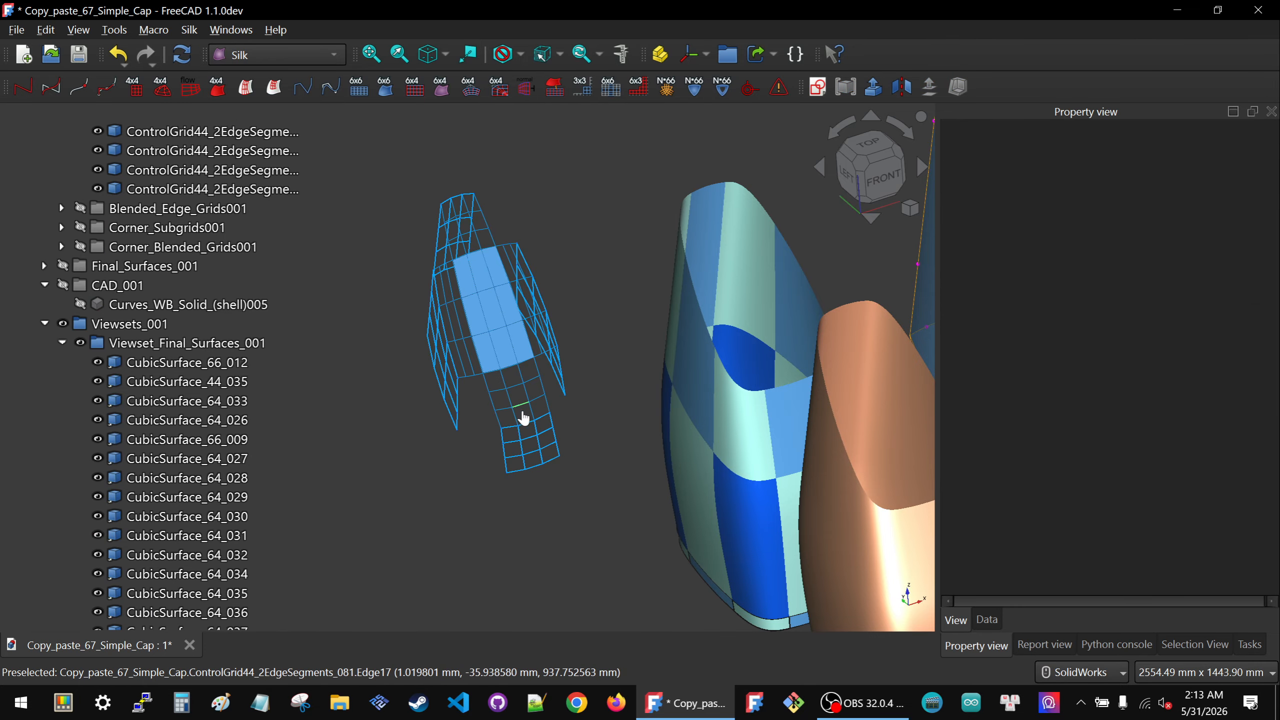
{"action": "left_click", "coordinate": [530, 443]}
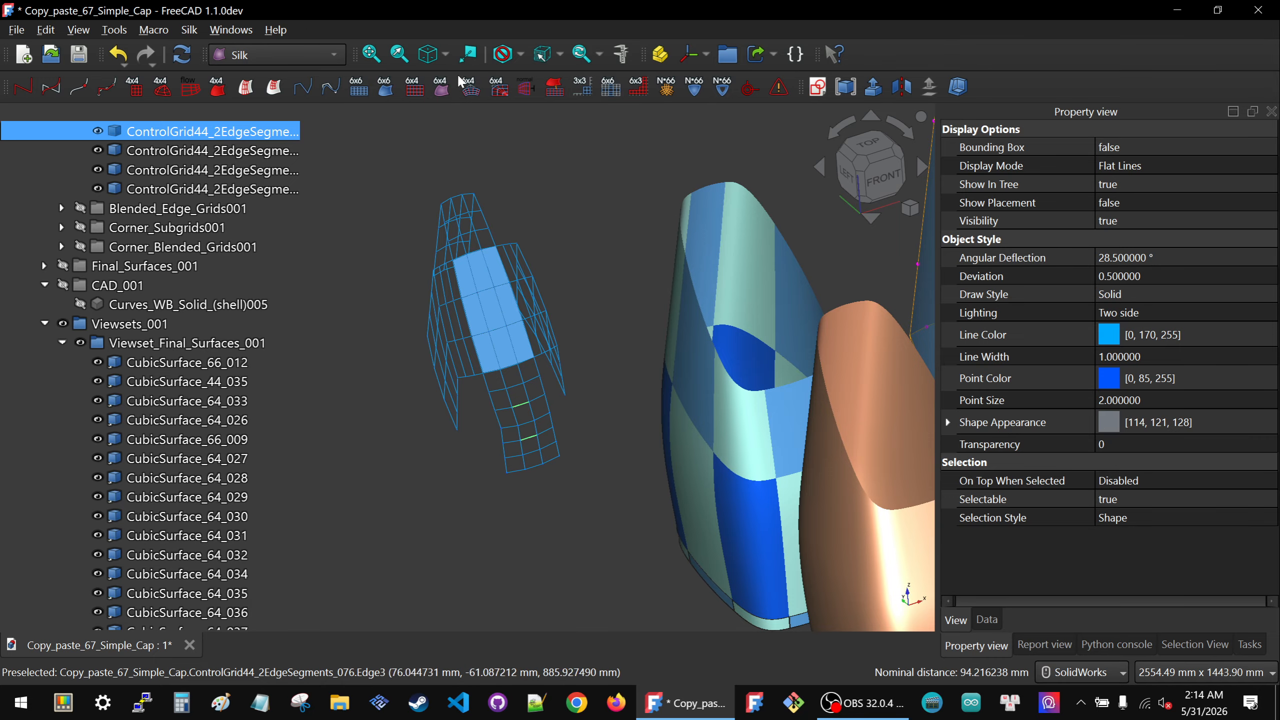
{"action": "left_click", "coordinate": [471, 88]}
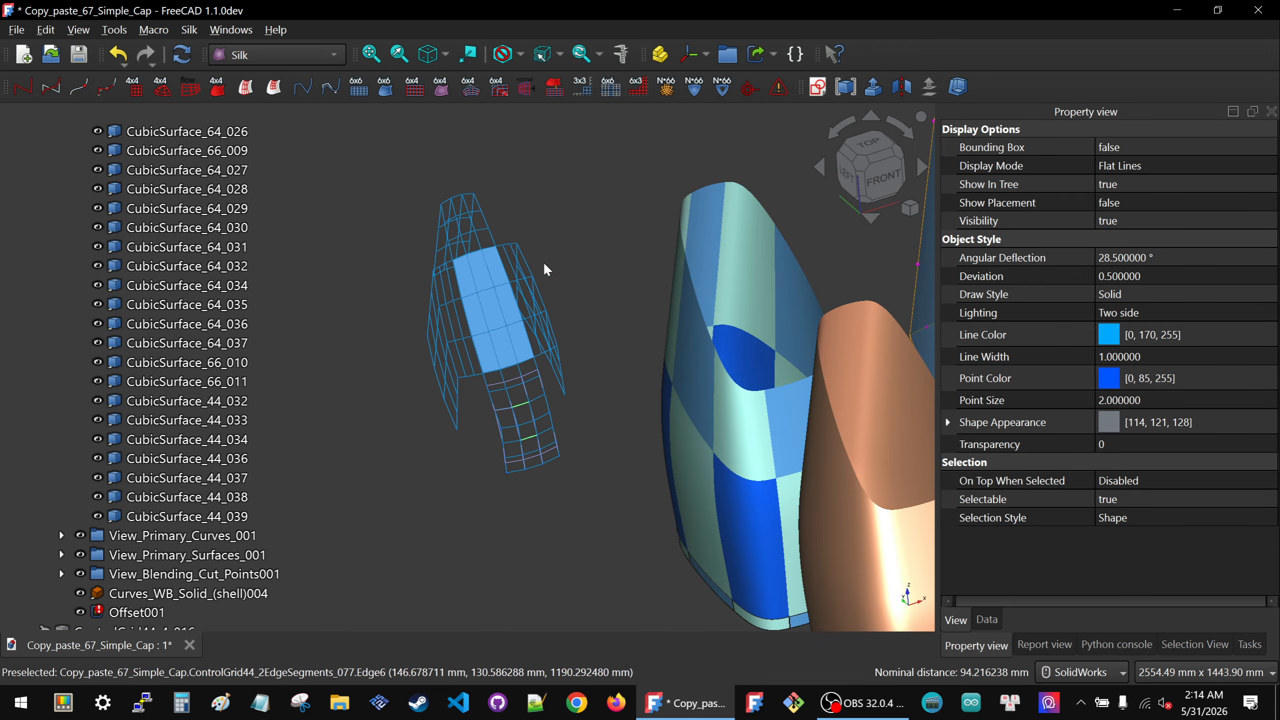
{"action": "key", "text": "space"}
Create a ControlGrid64_2Grid44 blend between cap edge grid 082 and body grid 077
{"action": "middle_click_drag", "start_coordinate": [461, 341], "coordinate": [478, 497]}
{"action": "scroll", "coordinate": [518, 293], "scroll_direction": "up", "scroll_amount": 4}
{"action": "left_click", "coordinate": [514, 305]}
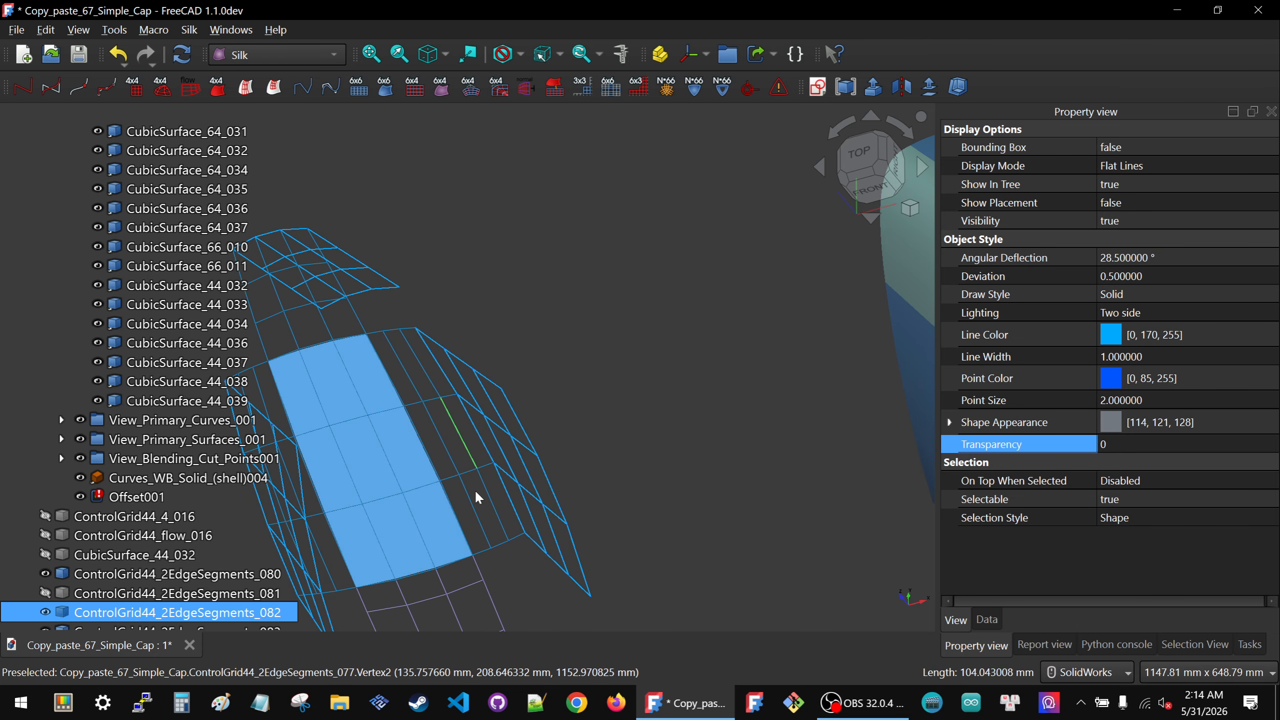
{"action": "left_click", "coordinate": [501, 453], "text": "ctrl"}
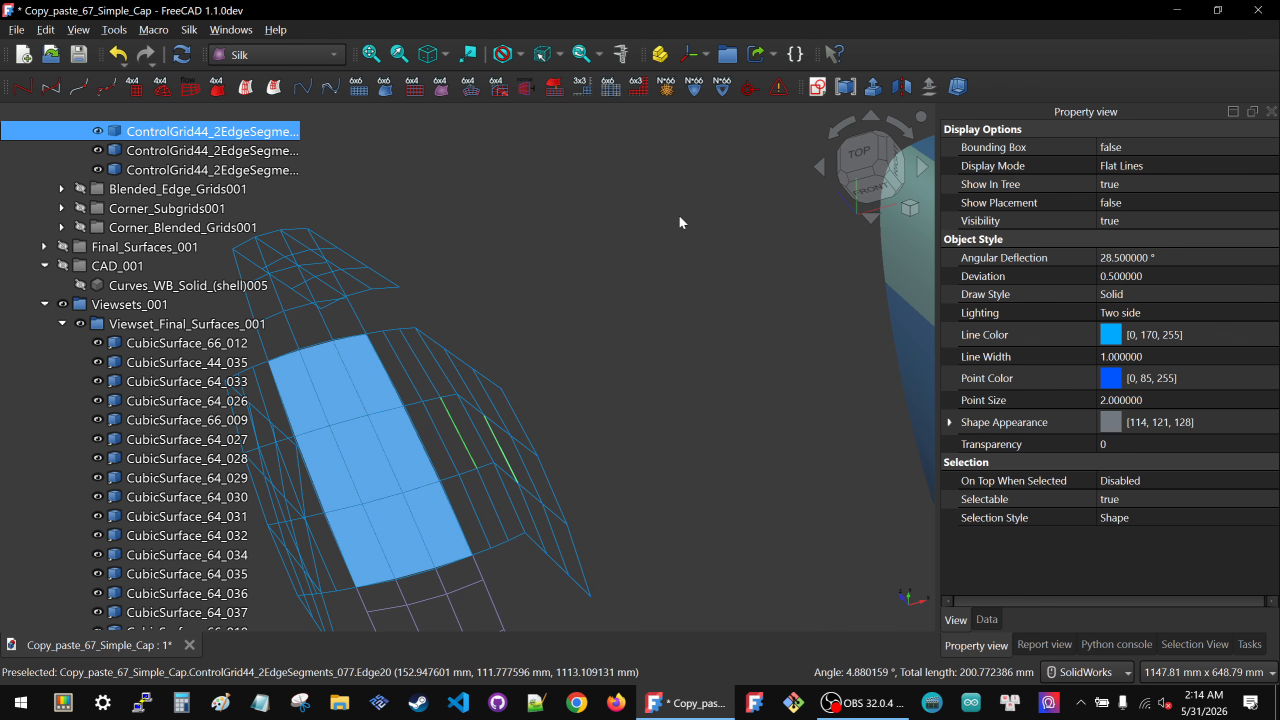
{"action": "left_click", "coordinate": [472, 91]}
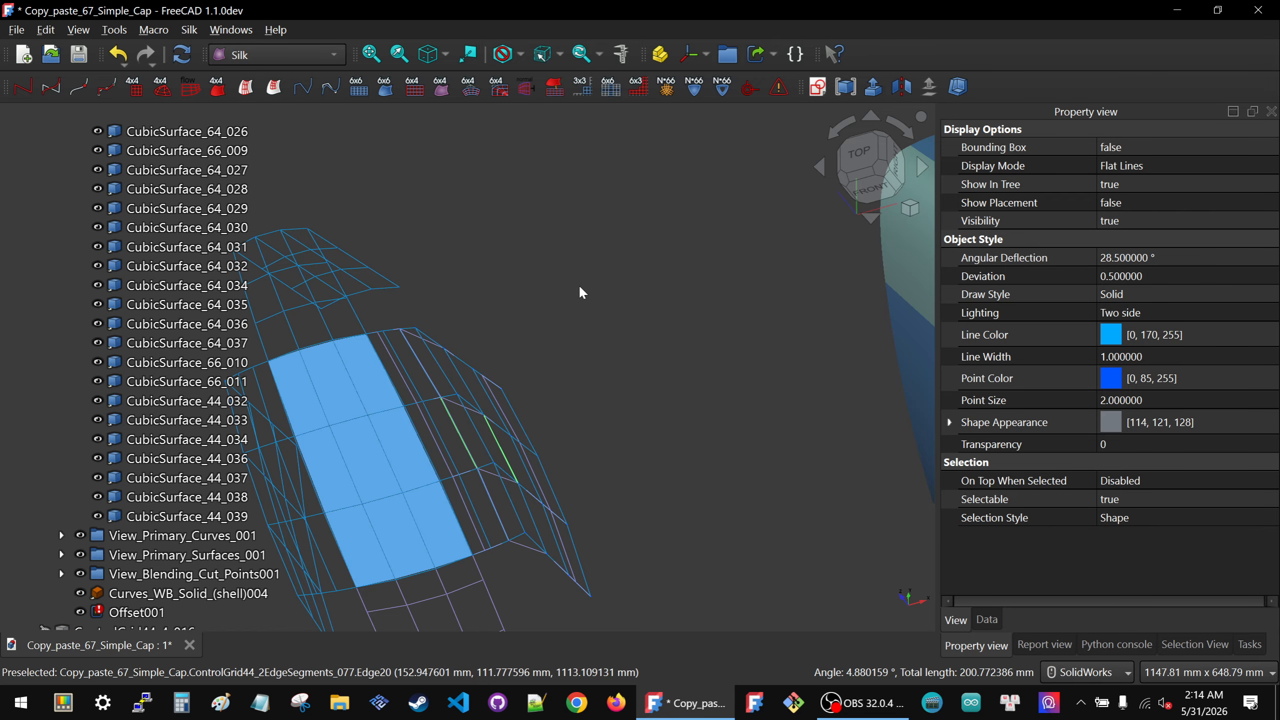
Create a ControlGrid64_2Grid44 blend between cap edge grid 083 and body grid 078, and hide both source grids
{"action": "middle_click_drag", "start_coordinate": [583, 293], "coordinate": [542, 337]}
{"action": "middle_click_drag", "start_coordinate": [543, 337], "coordinate": [572, 425]}
{"action": "scroll", "coordinate": [572, 425], "scroll_direction": "up", "scroll_amount": 4}
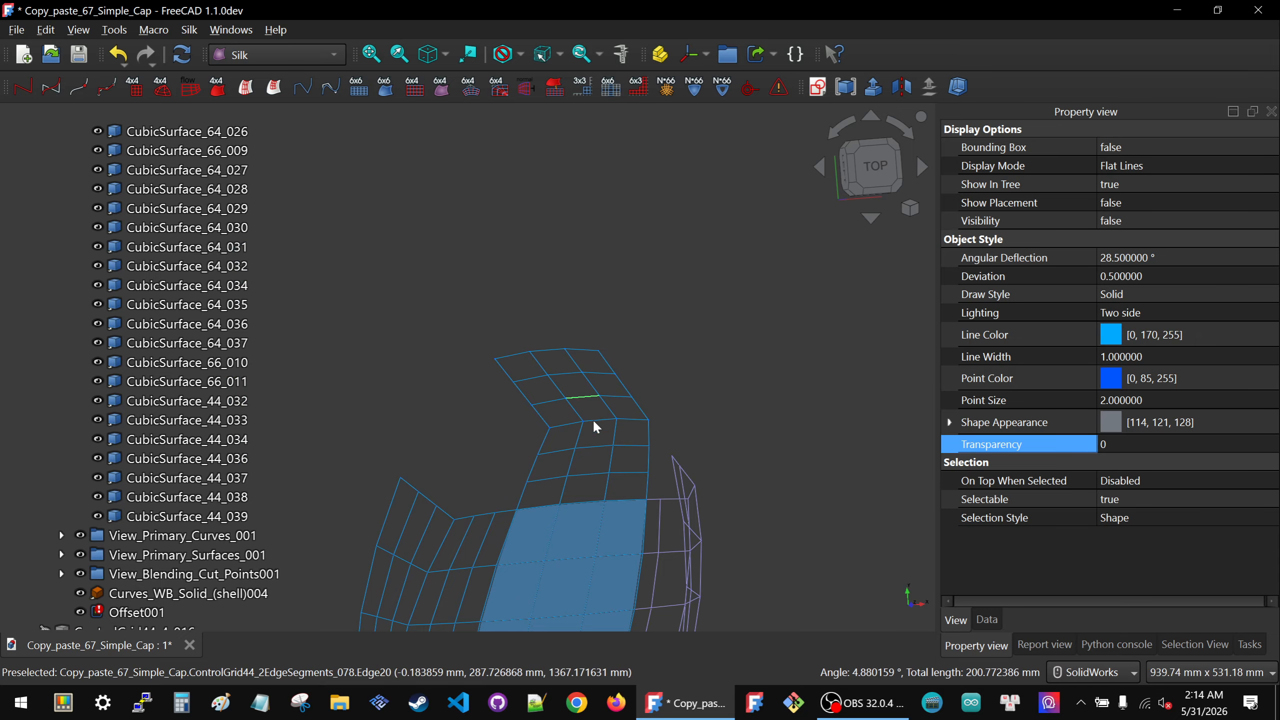
{"action": "left_click", "coordinate": [594, 442], "text": "ctrl"}
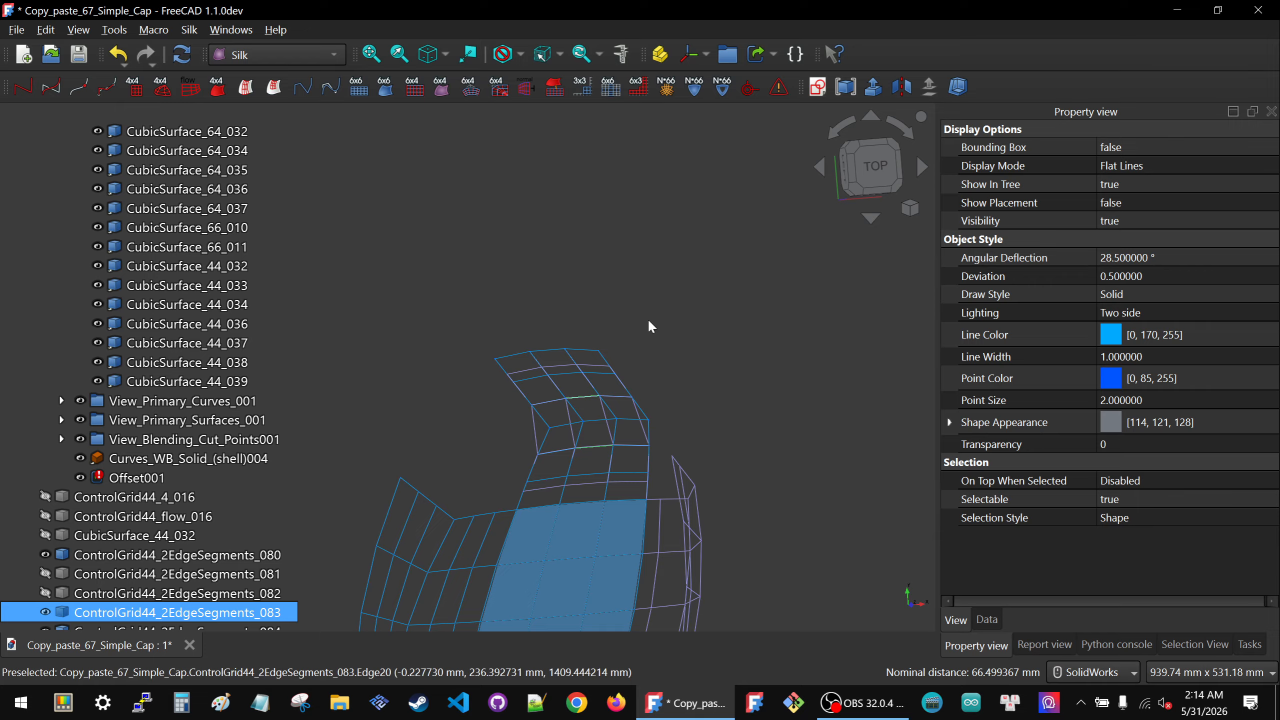
{"action": "key", "text": "space"}
Create a ControlGrid64_2Grid44 blend between cap edge grid 084 and body grid 079, and hide both source grids
{"action": "scroll", "coordinate": [566, 327], "scroll_direction": "down", "scroll_amount": 2}
{"action": "scroll", "coordinate": [531, 488], "scroll_direction": "up", "scroll_amount": 2}
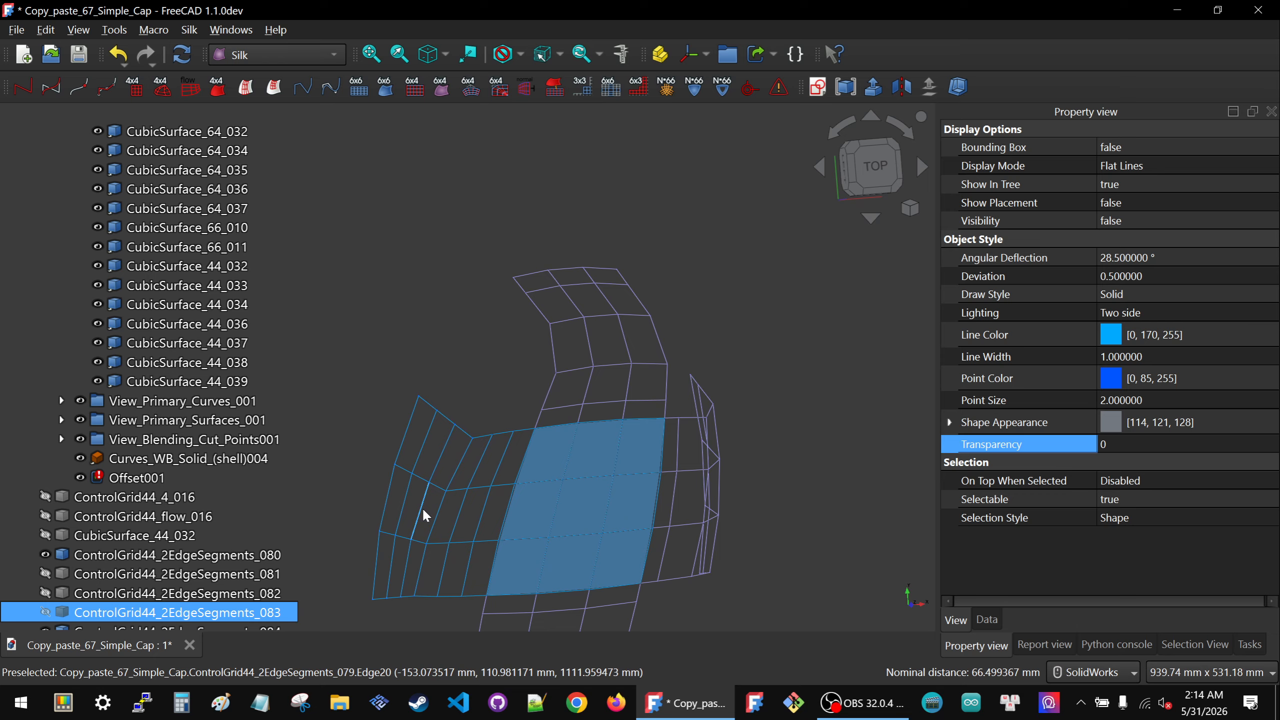
{"action": "left_click", "coordinate": [438, 512]}
{"action": "left_click", "coordinate": [457, 513], "text": "ctrl"}
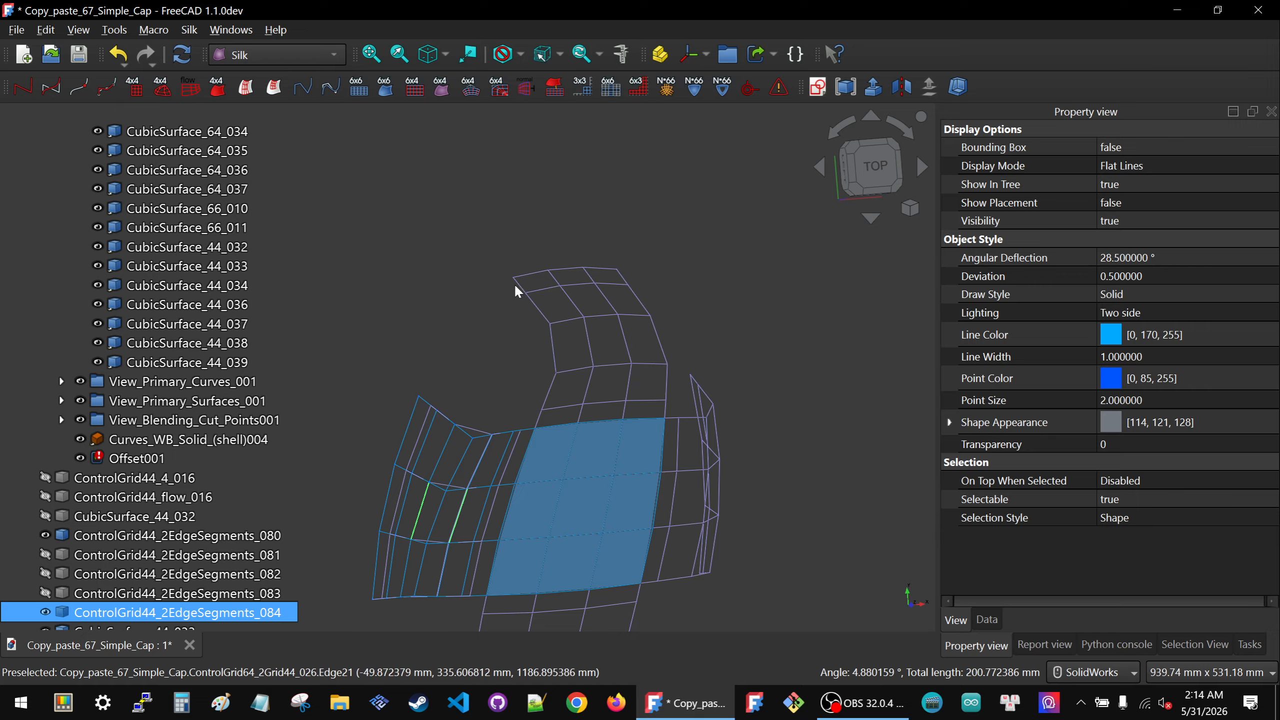
{"action": "key", "text": "space"}
Create CubicSurface_64 surfaces from the blended grids ControlGrid64_2Grid44_024 and ControlGrid64_2Grid44_025
{"action": "scroll", "coordinate": [470, 293], "scroll_direction": "down", "scroll_amount": 4}
{"action": "scroll", "coordinate": [184, 514], "scroll_direction": "down", "scroll_amount": 2}
{"action": "left_click", "coordinate": [186, 517]}
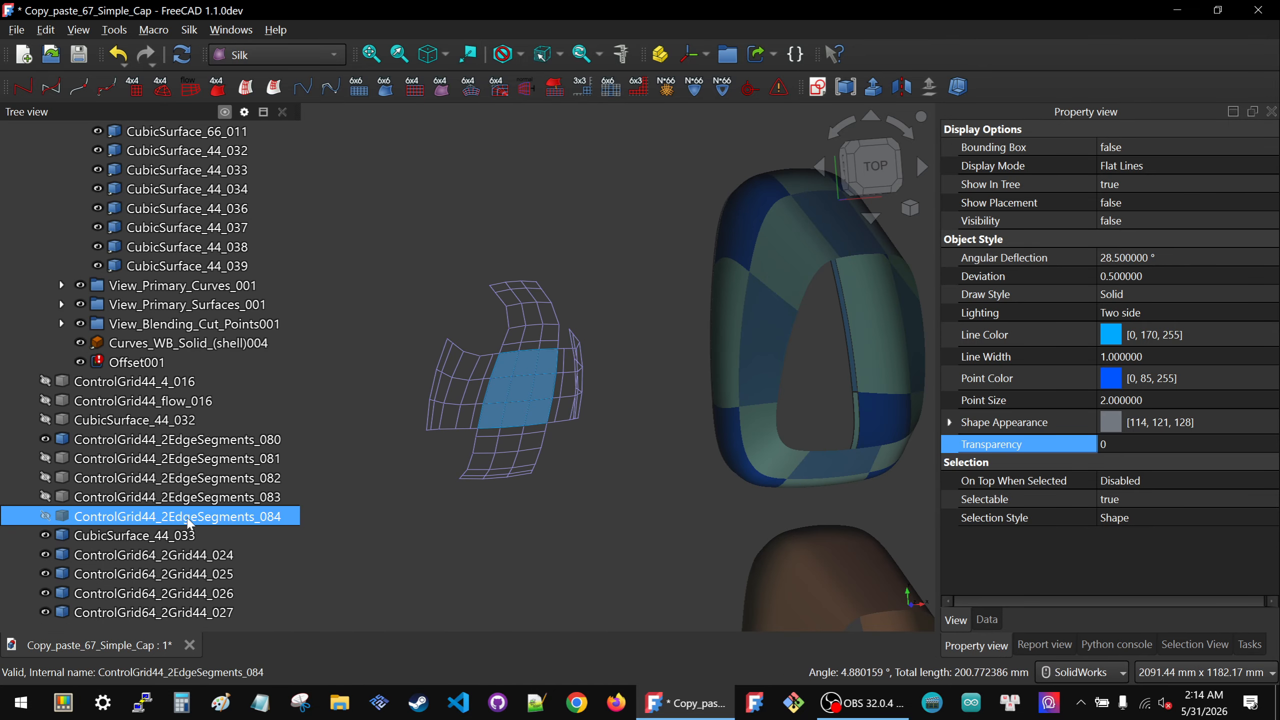
{"action": "middle_click_drag", "start_coordinate": [531, 495], "coordinate": [496, 466]}
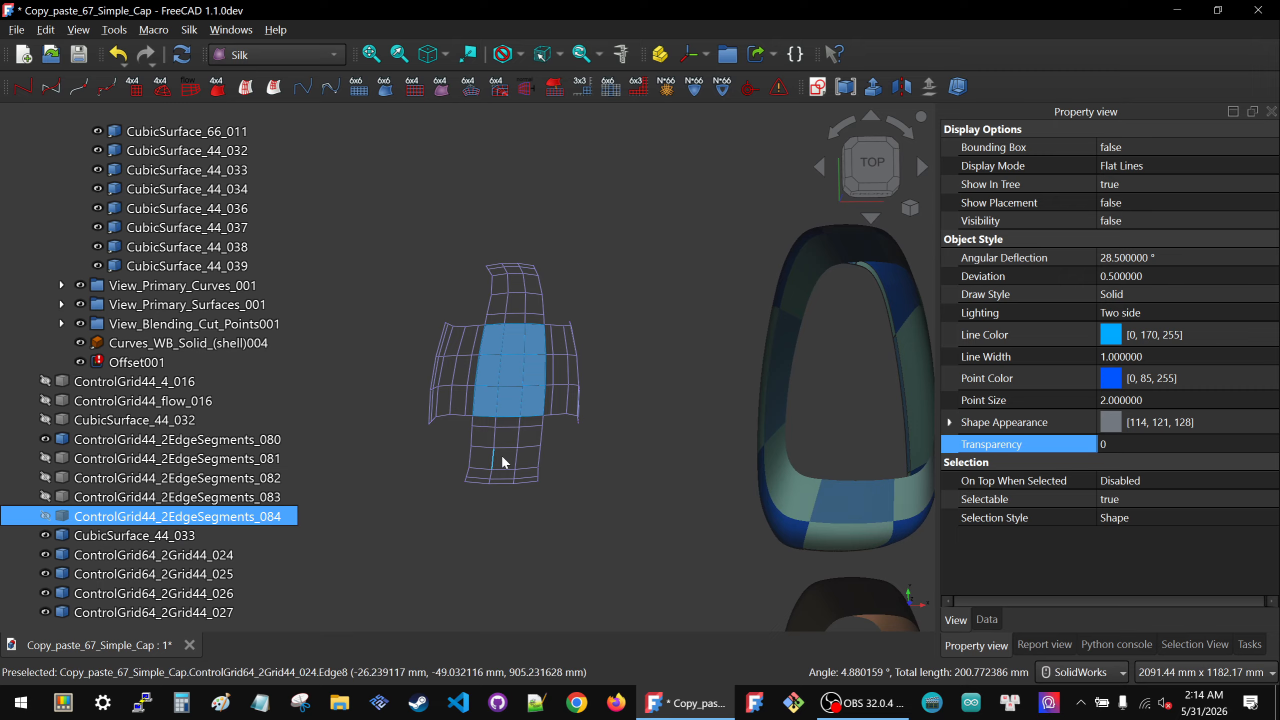
{"action": "left_click", "coordinate": [506, 448]}
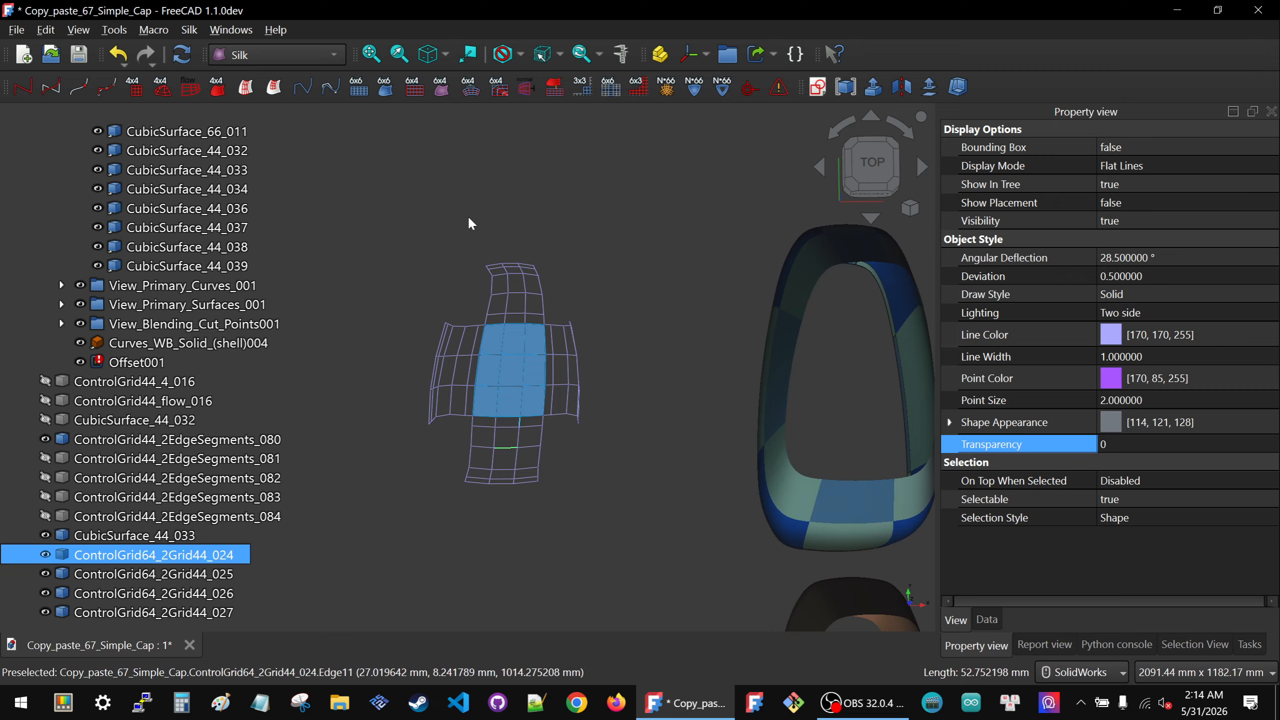
{"action": "left_click", "coordinate": [439, 88]}
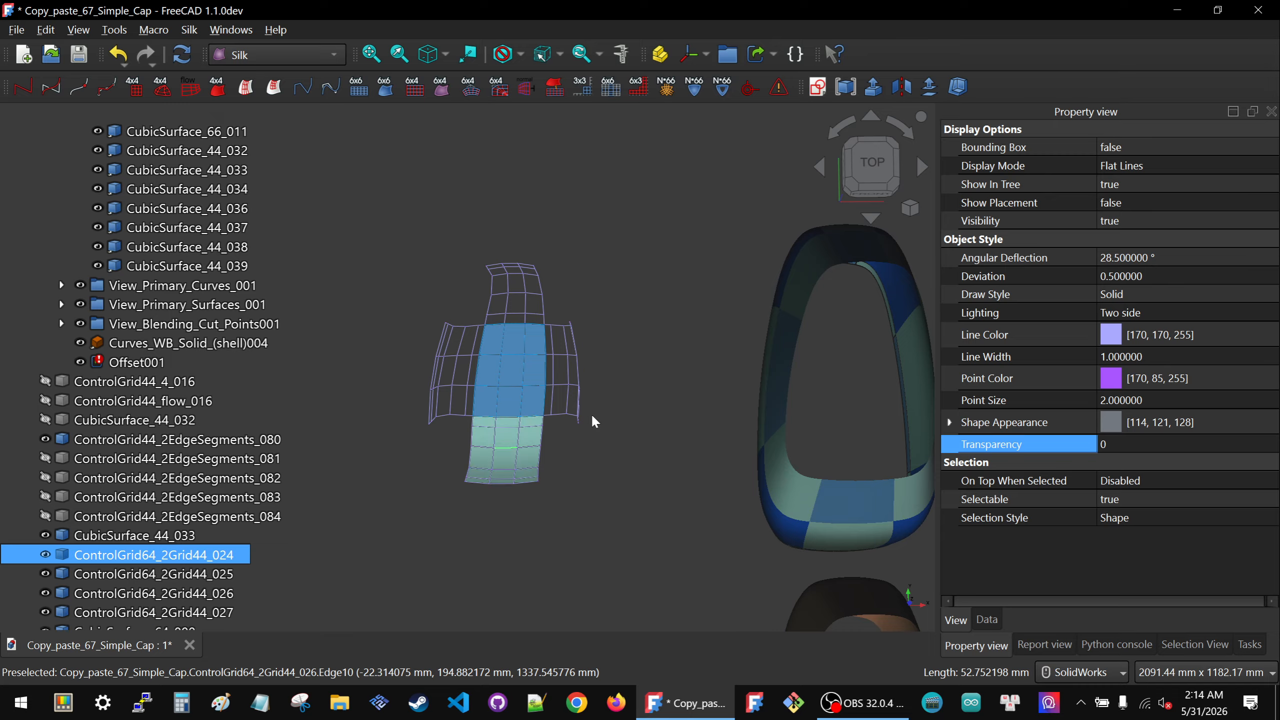
{"action": "left_click", "coordinate": [569, 369]}
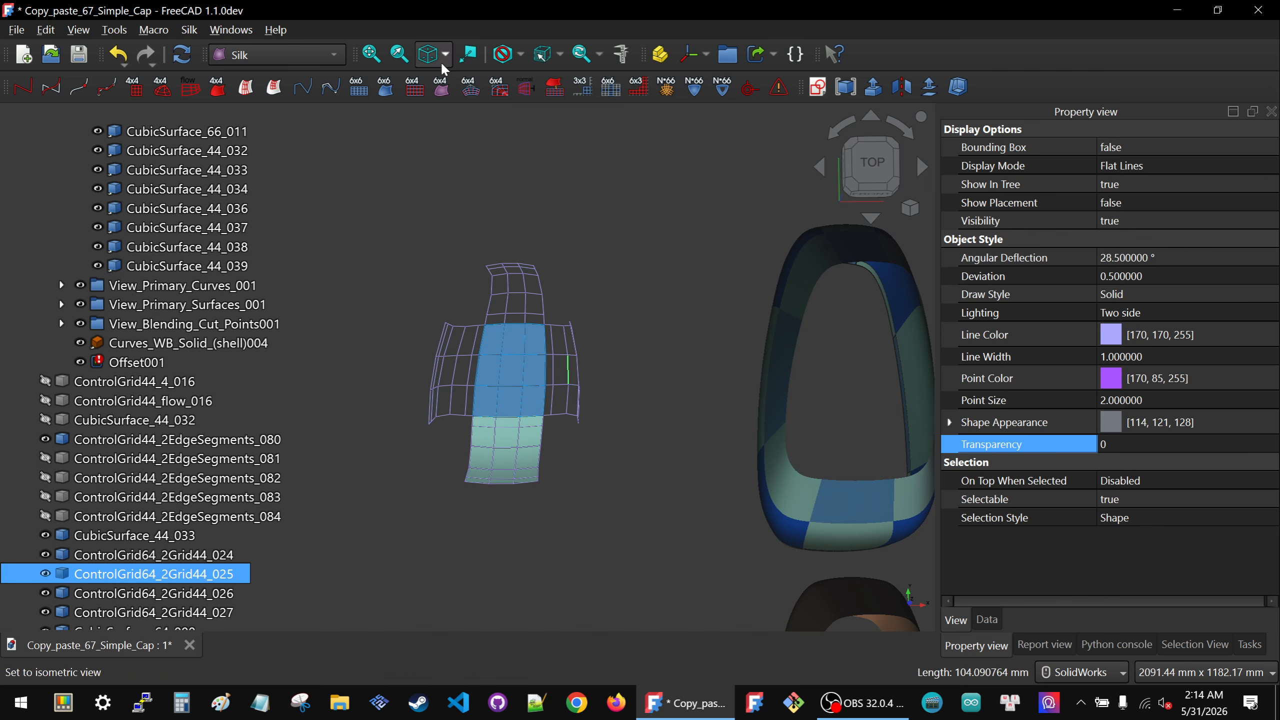
{"action": "left_click", "coordinate": [440, 88]}
Create CubicSurface_64 surfaces from the blended grids ControlGrid64_2Grid44_026 and ControlGrid64_2Grid44_027
{"action": "left_click", "coordinate": [562, 305]}
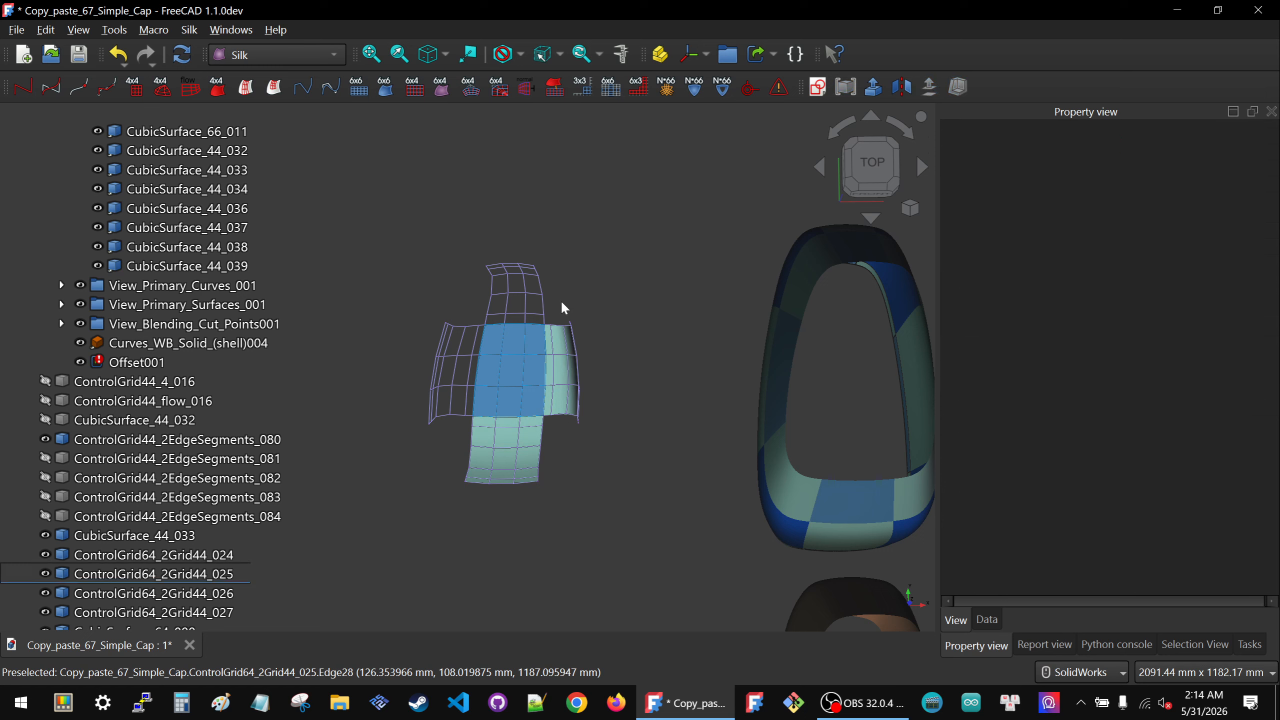
{"action": "left_click", "coordinate": [519, 299]}
{"action": "left_click", "coordinate": [437, 85]}
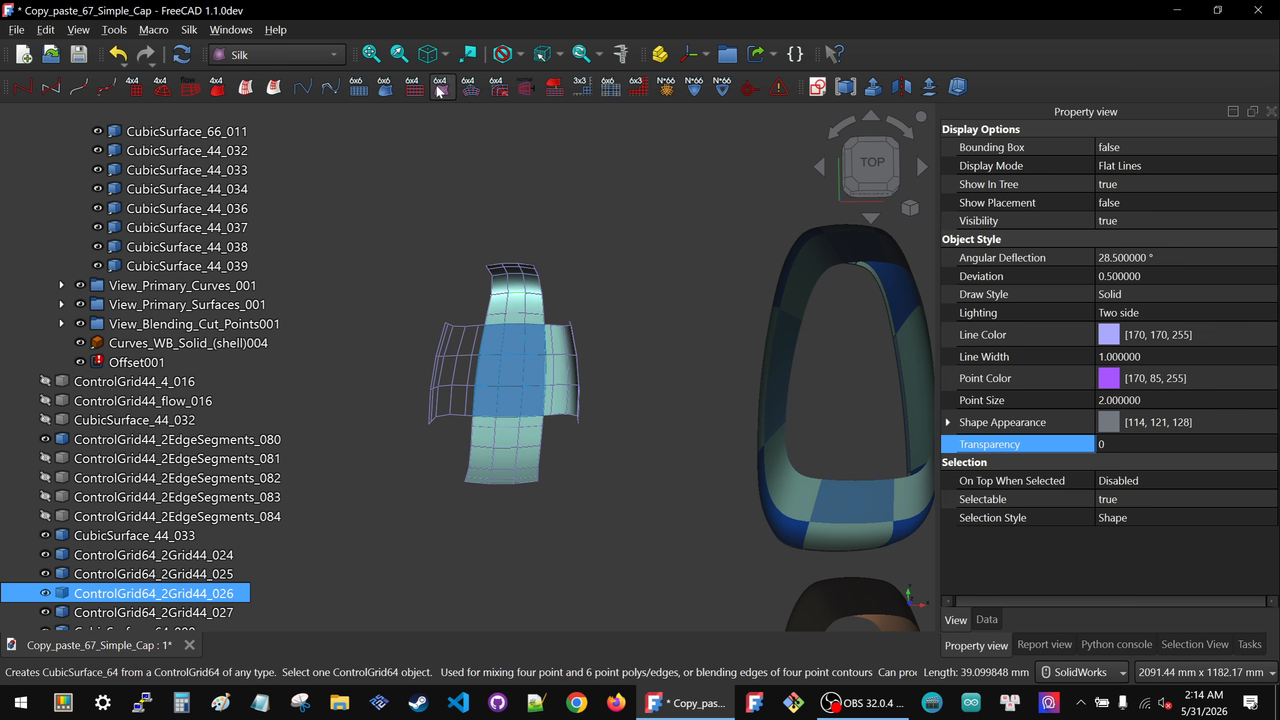
{"action": "left_click", "coordinate": [456, 363]}
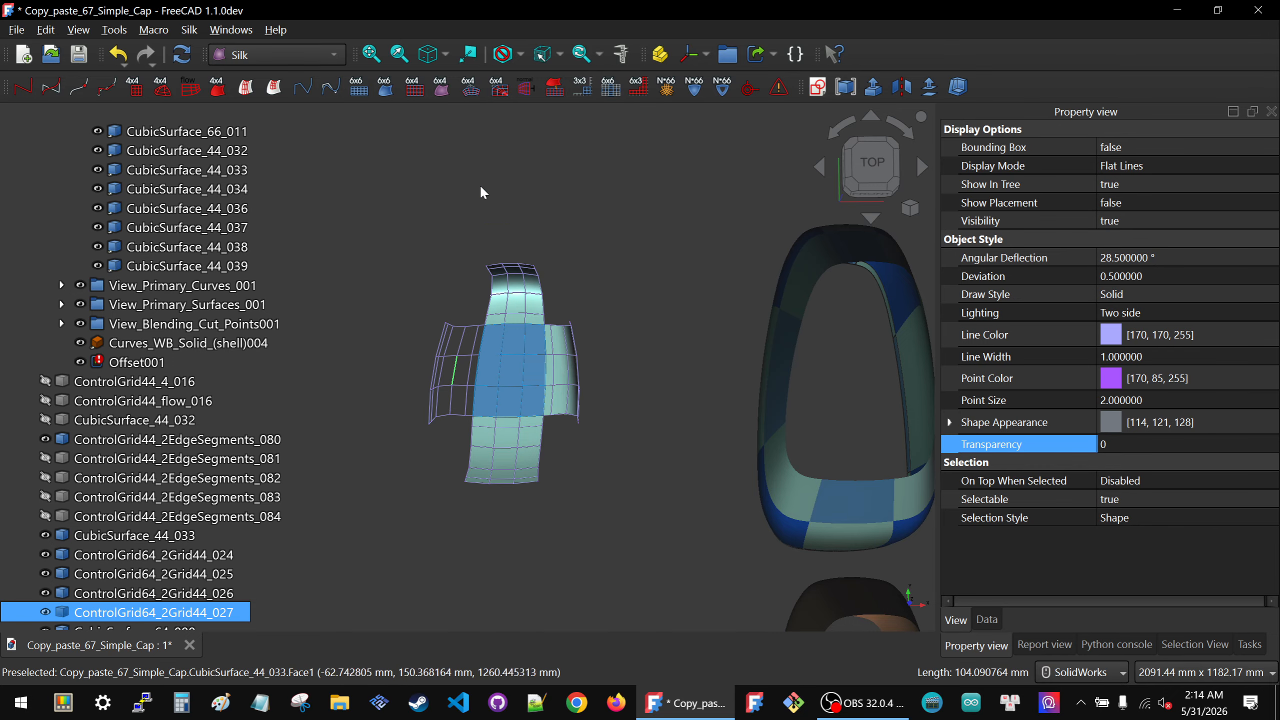
{"action": "left_click", "coordinate": [443, 87]}
{"action": "left_click", "coordinate": [443, 254]}
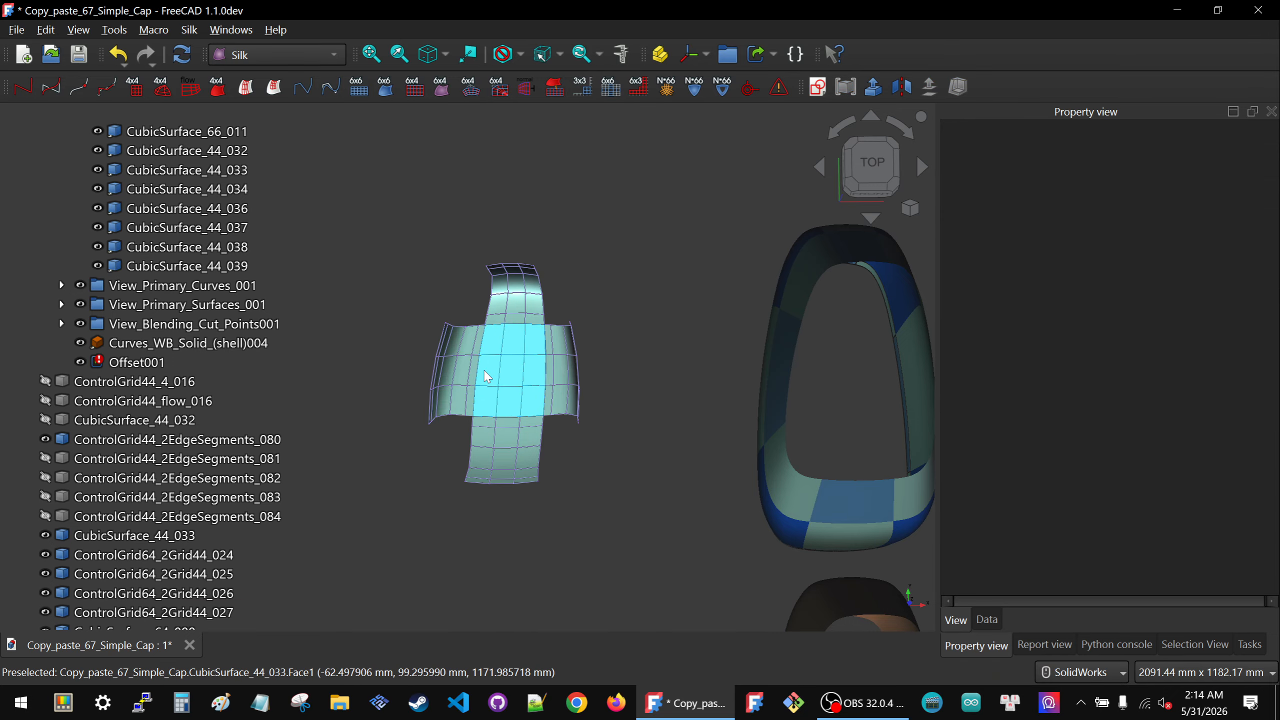
Delete the broken Offset001 link from the viewset
{"action": "scroll", "coordinate": [528, 403], "scroll_direction": "down", "scroll_amount": 2}
{"action": "middle_click_drag", "start_coordinate": [528, 403], "coordinate": [631, 424]}
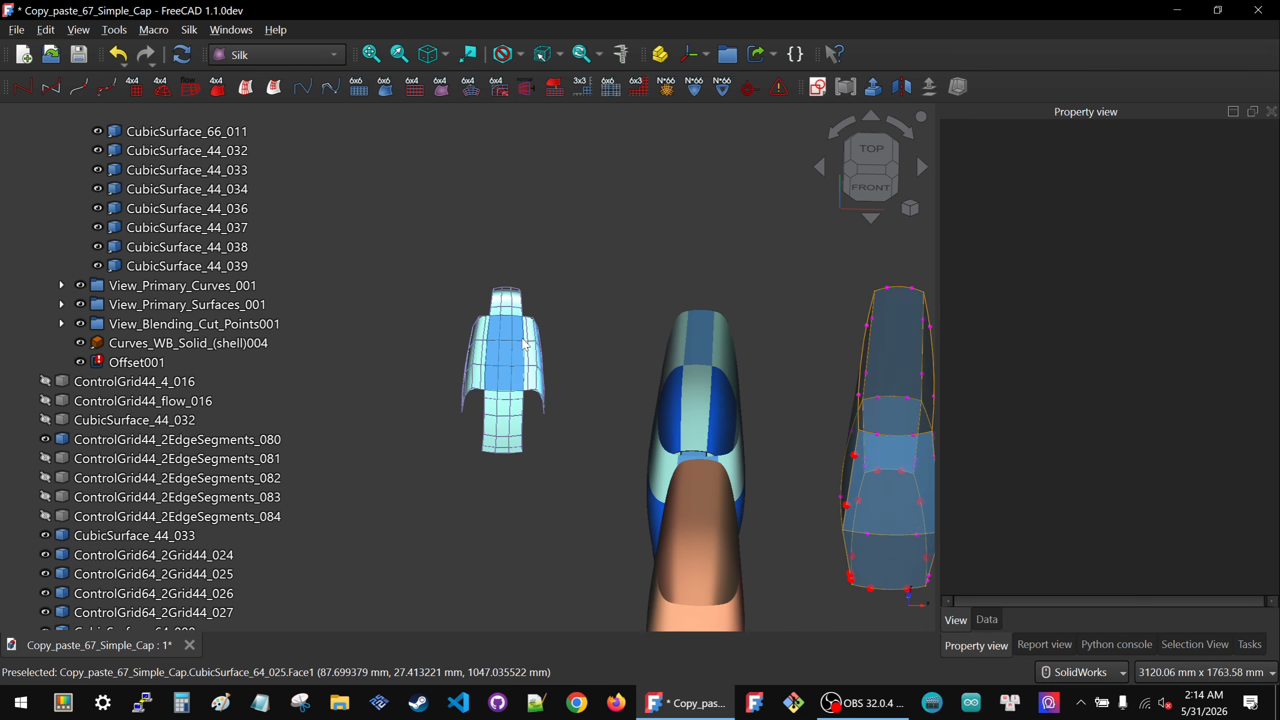
{"action": "scroll", "coordinate": [660, 427], "scroll_direction": "down", "scroll_amount": 3}
{"action": "middle_click_drag", "start_coordinate": [691, 523], "coordinate": [504, 464]}
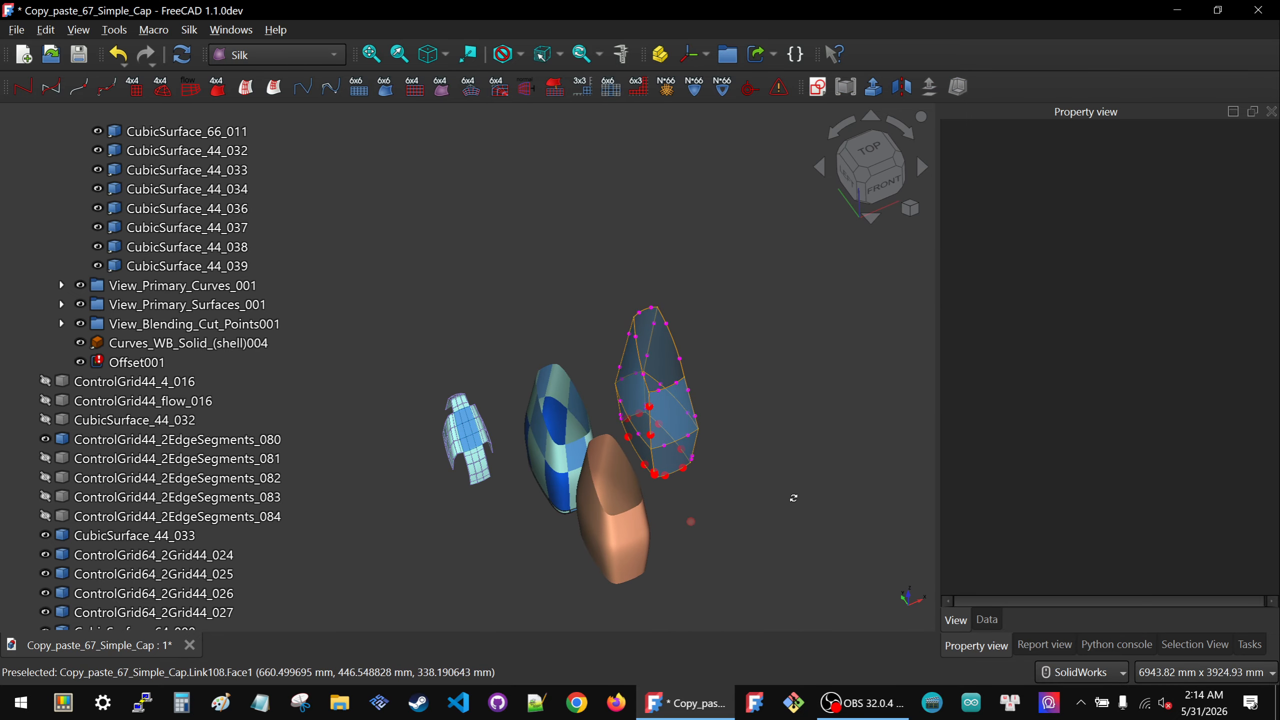
{"action": "left_click", "coordinate": [177, 460]}
{"action": "left_click", "coordinate": [185, 364]}
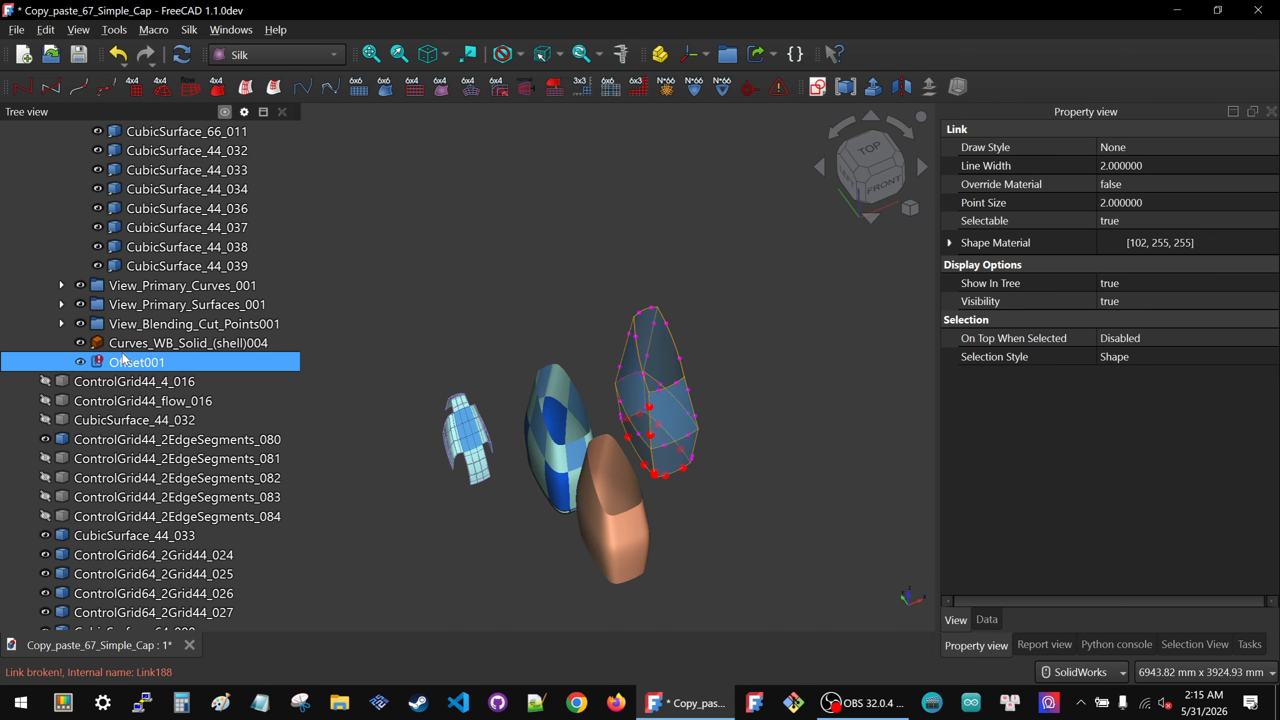
{"action": "scroll", "coordinate": [158, 363], "scroll_direction": "up", "scroll_amount": 3}
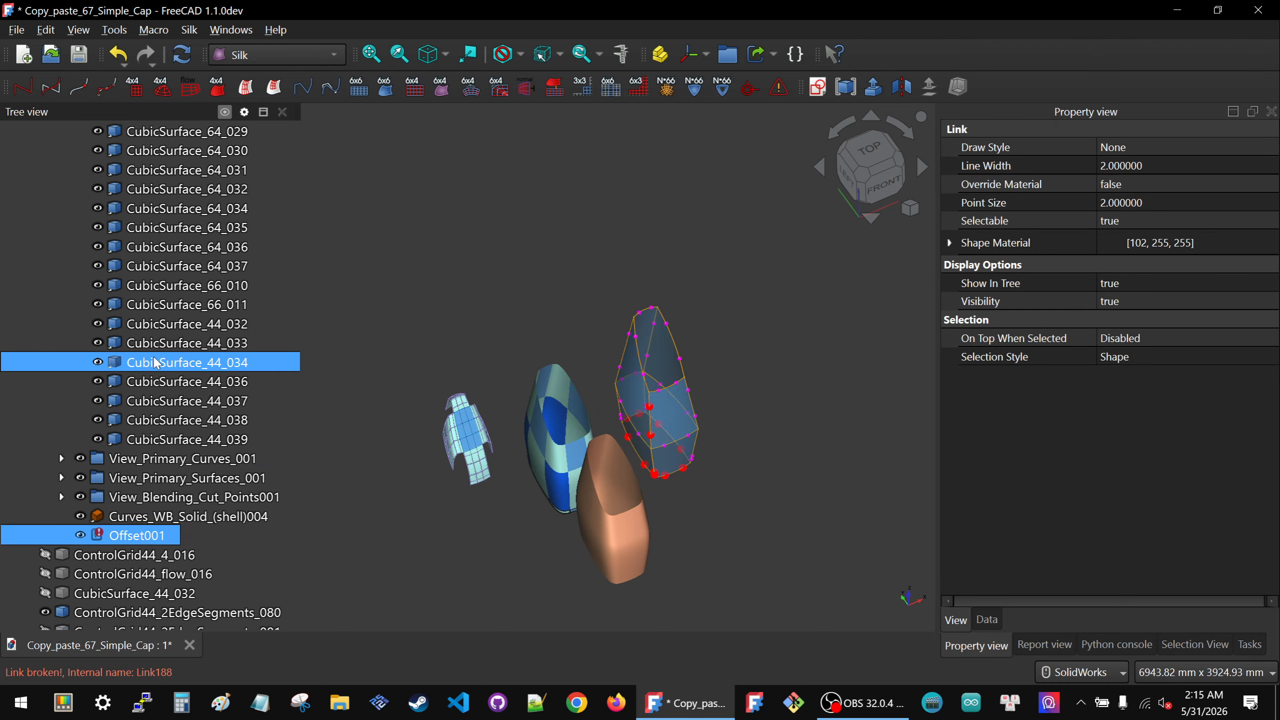
{"action": "scroll", "coordinate": [157, 363], "scroll_direction": "down", "scroll_amount": 4}
{"action": "scroll", "coordinate": [157, 363], "scroll_direction": "up", "scroll_amount": 3}
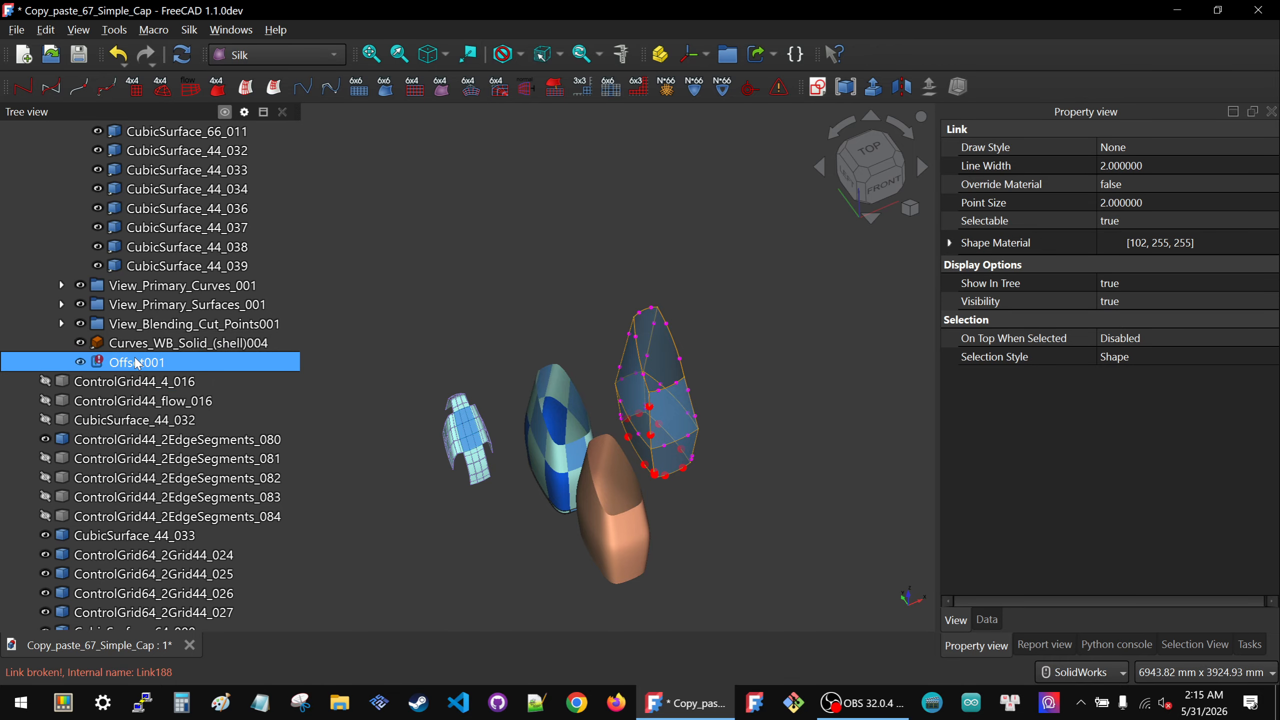
{"action": "key", "text": "Delete"}
{"action": "middle_click_drag", "start_coordinate": [494, 437], "coordinate": [515, 394]}
{"action": "scroll", "coordinate": [504, 404], "scroll_direction": "up", "scroll_amount": 6}
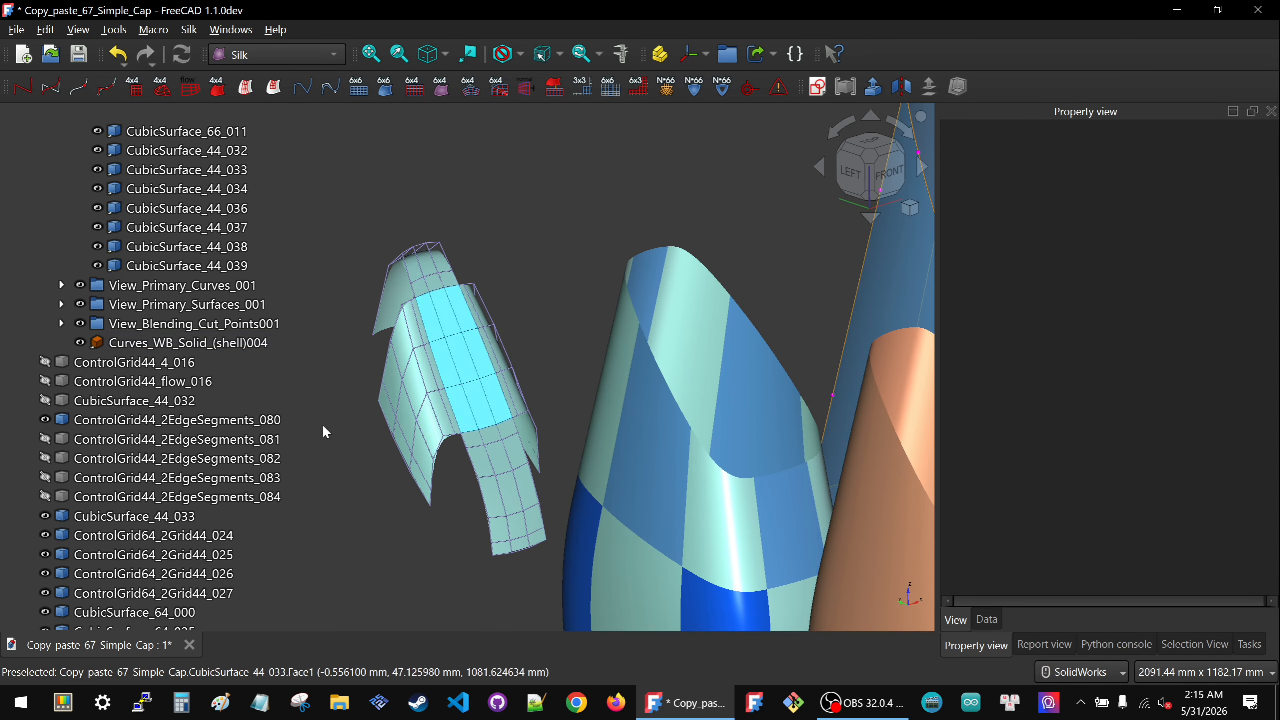
Collapse the Viewsets_001 group in the model tree to reach the cap's grids and surfaces
{"action": "scroll", "coordinate": [218, 444], "scroll_direction": "down", "scroll_amount": 1}
{"action": "left_click", "coordinate": [217, 444]}
{"action": "scroll", "coordinate": [117, 326], "scroll_direction": "up", "scroll_amount": 15}
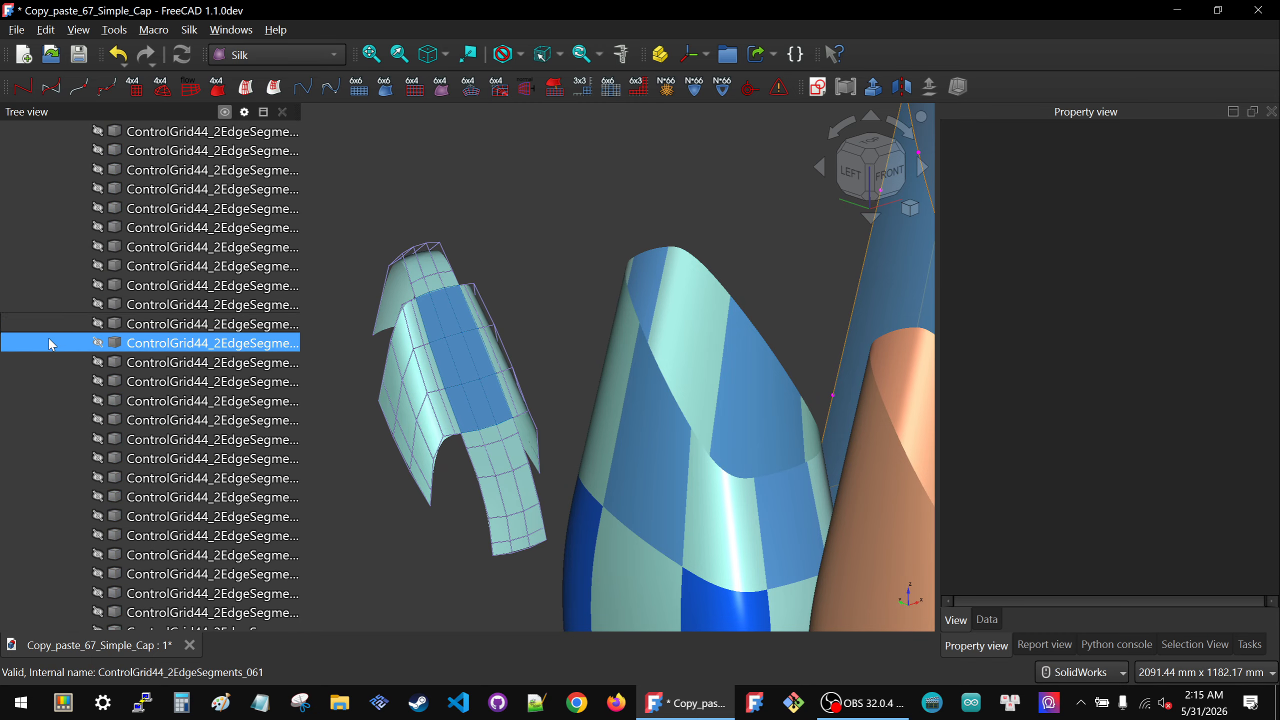
{"action": "left_click", "coordinate": [47, 253]}
{"action": "left_click", "coordinate": [44, 265]}
{"action": "left_click", "coordinate": [44, 304]}
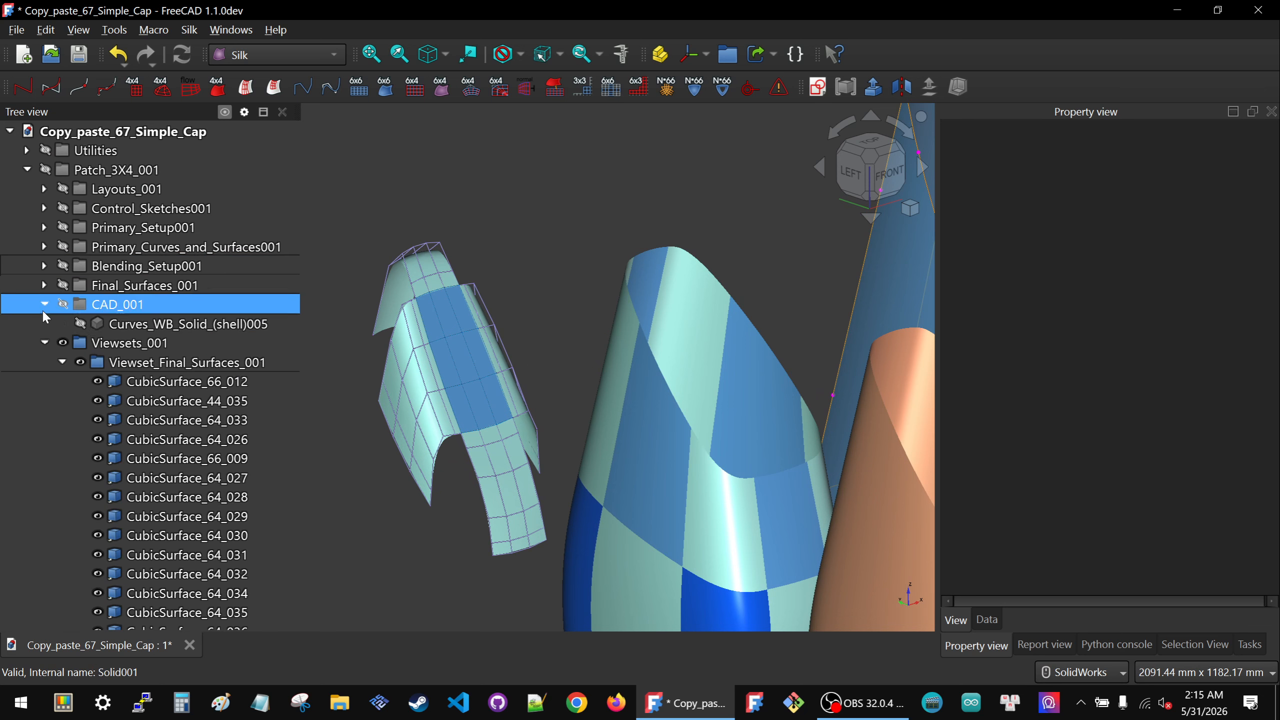
{"action": "left_click", "coordinate": [46, 343]}
{"action": "left_click", "coordinate": [45, 343]}
{"action": "scroll", "coordinate": [486, 278], "scroll_direction": "down", "scroll_amount": 5}
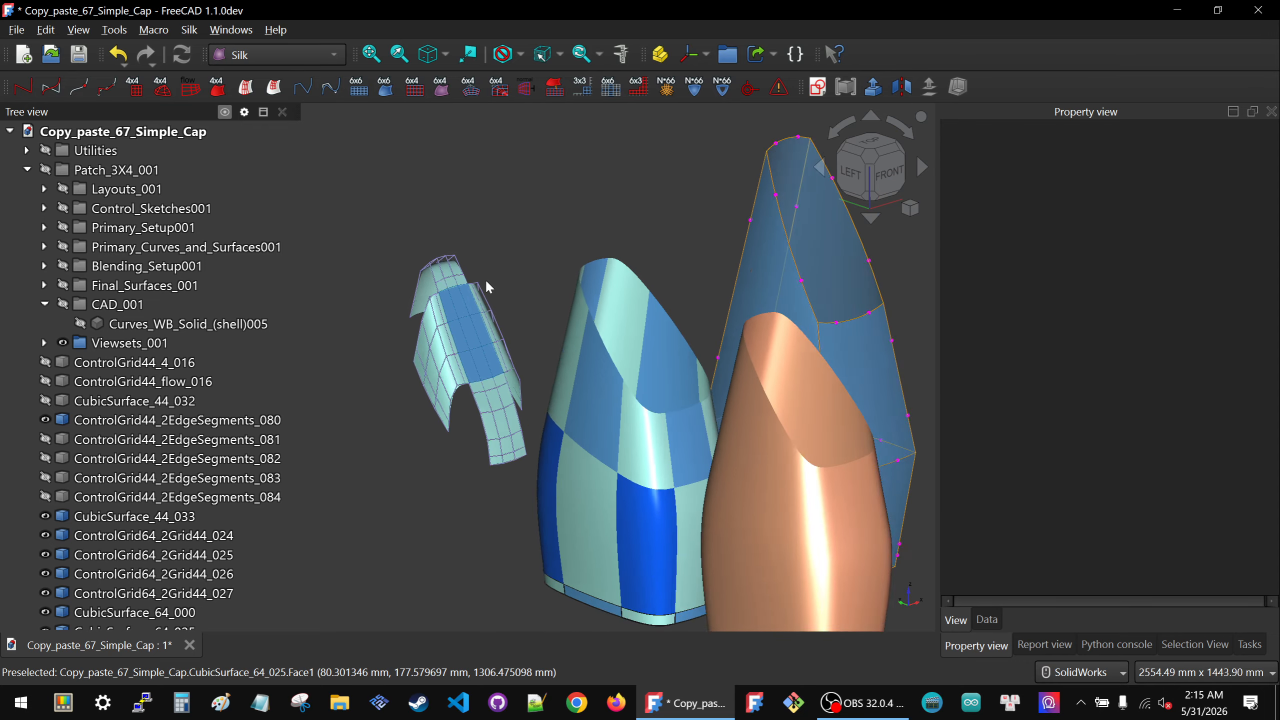
{"action": "scroll", "coordinate": [392, 280], "scroll_direction": "up", "scroll_amount": 3}
Show and hide ControlGrid44_4_016 and ControlGrid44_flow_016 in turn to review the cap's starting grids
{"action": "left_click", "coordinate": [164, 362]}
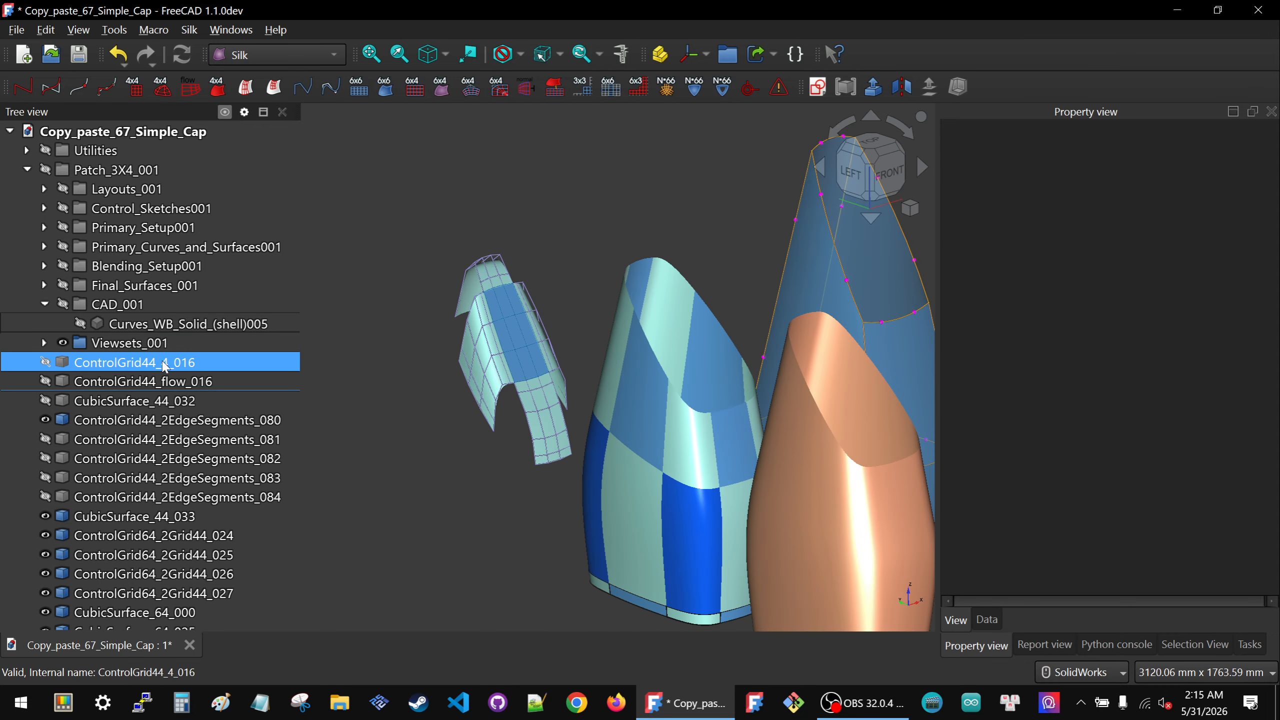
{"action": "key", "text": "space"}
{"action": "key", "text": "space"}
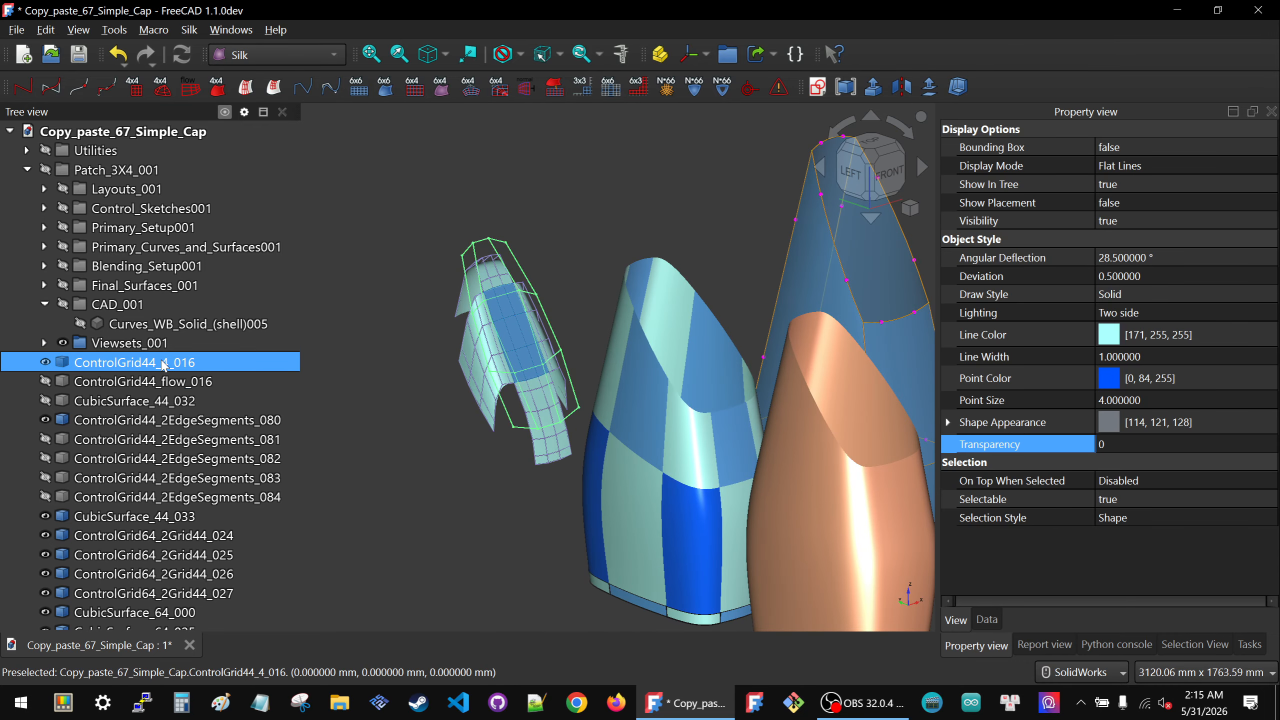
{"action": "left_click", "coordinate": [139, 382]}
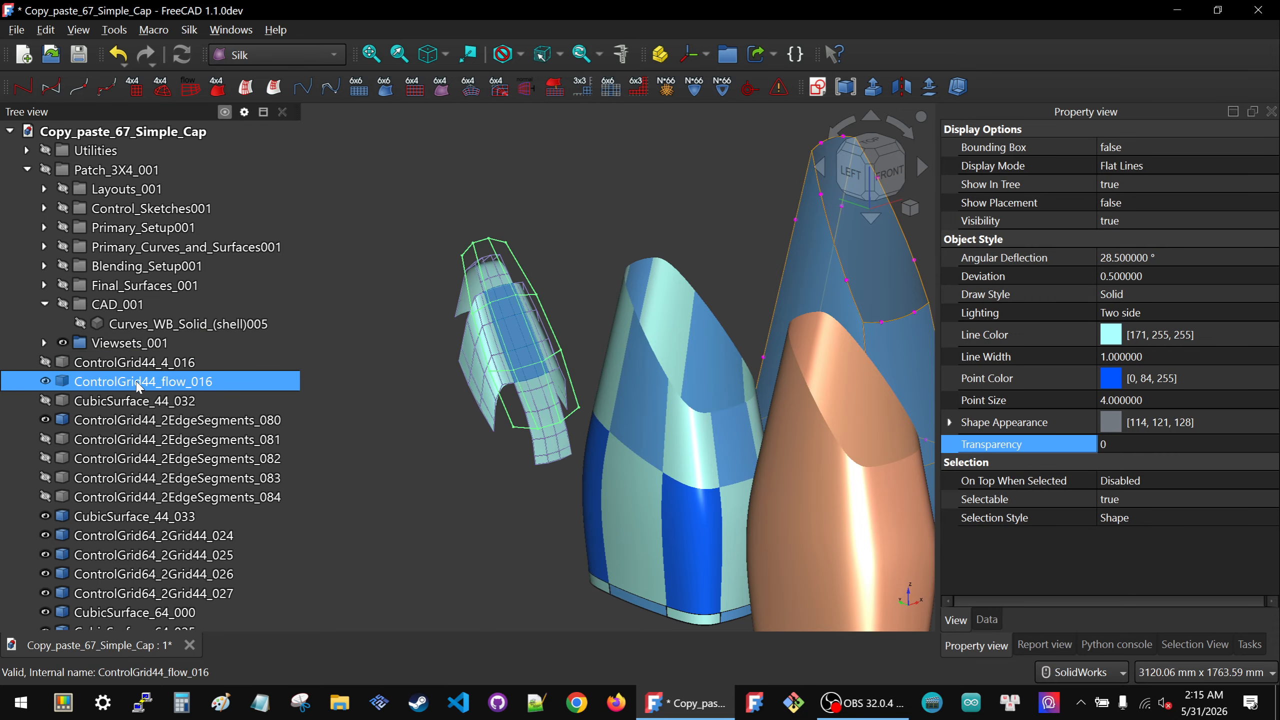
{"action": "left_click", "coordinate": [141, 362]}
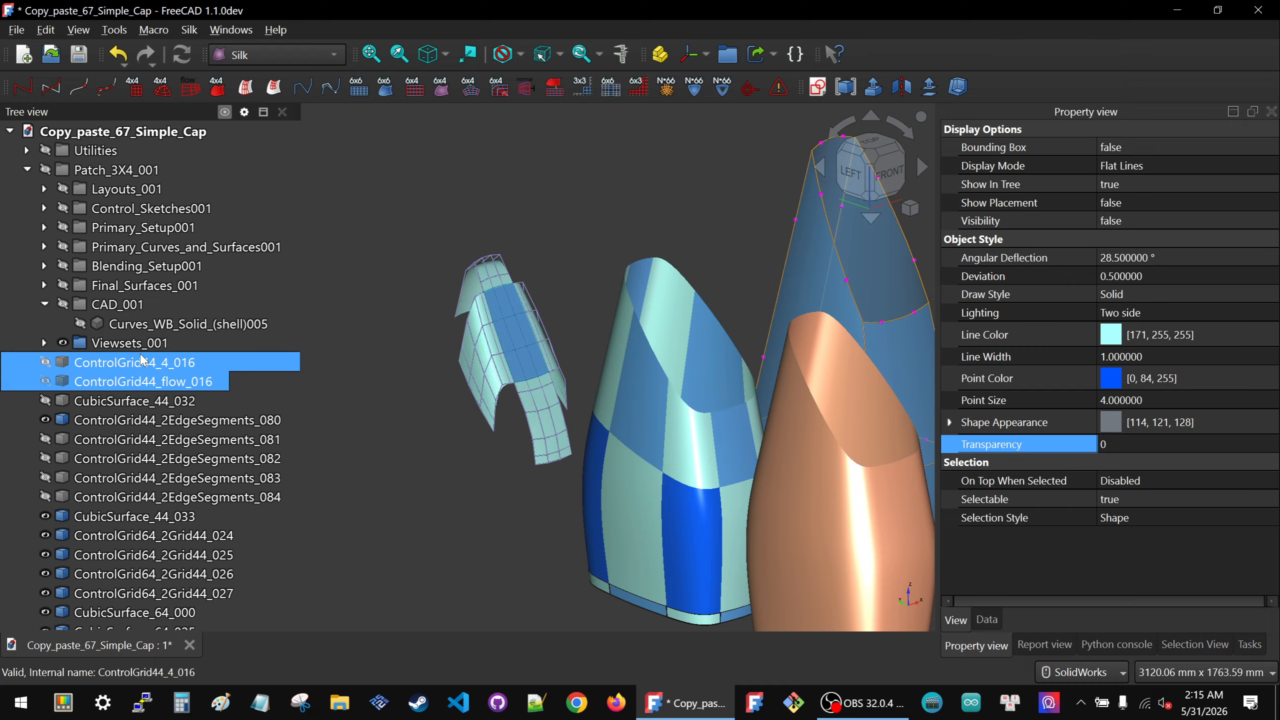
{"action": "key", "text": "space"}
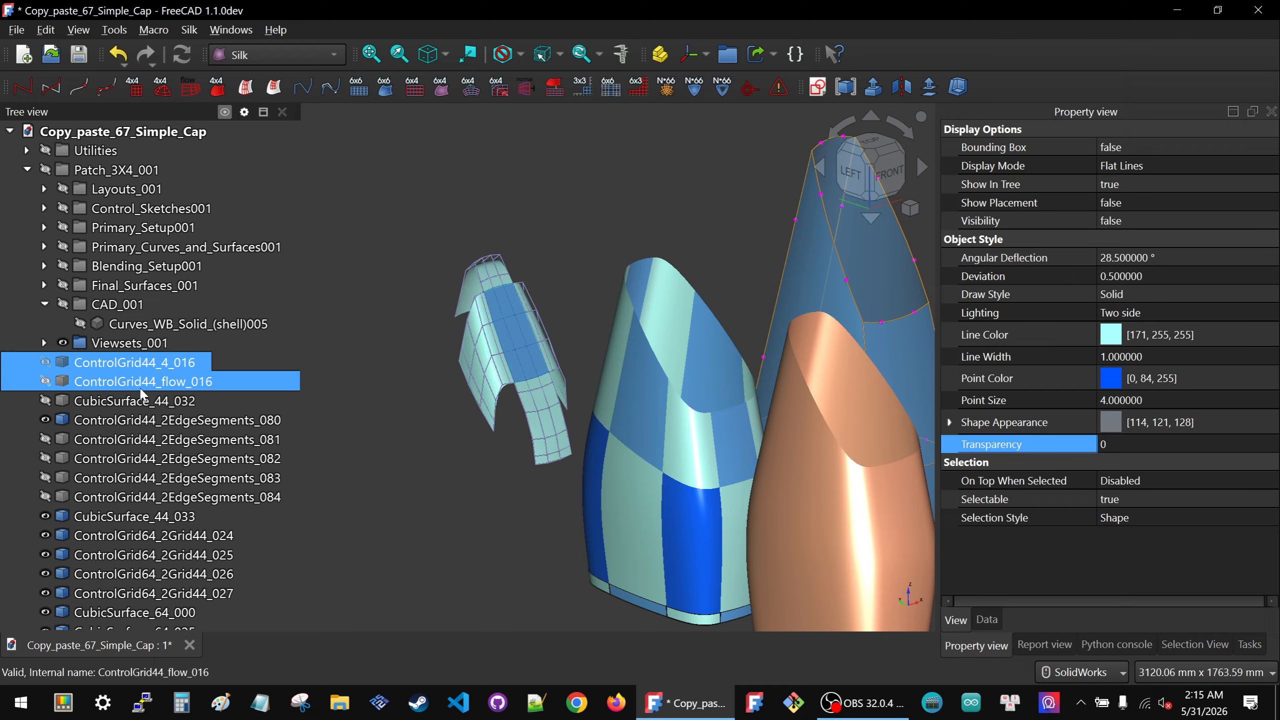
{"action": "left_click", "coordinate": [139, 388]}
{"action": "key", "text": "space"}
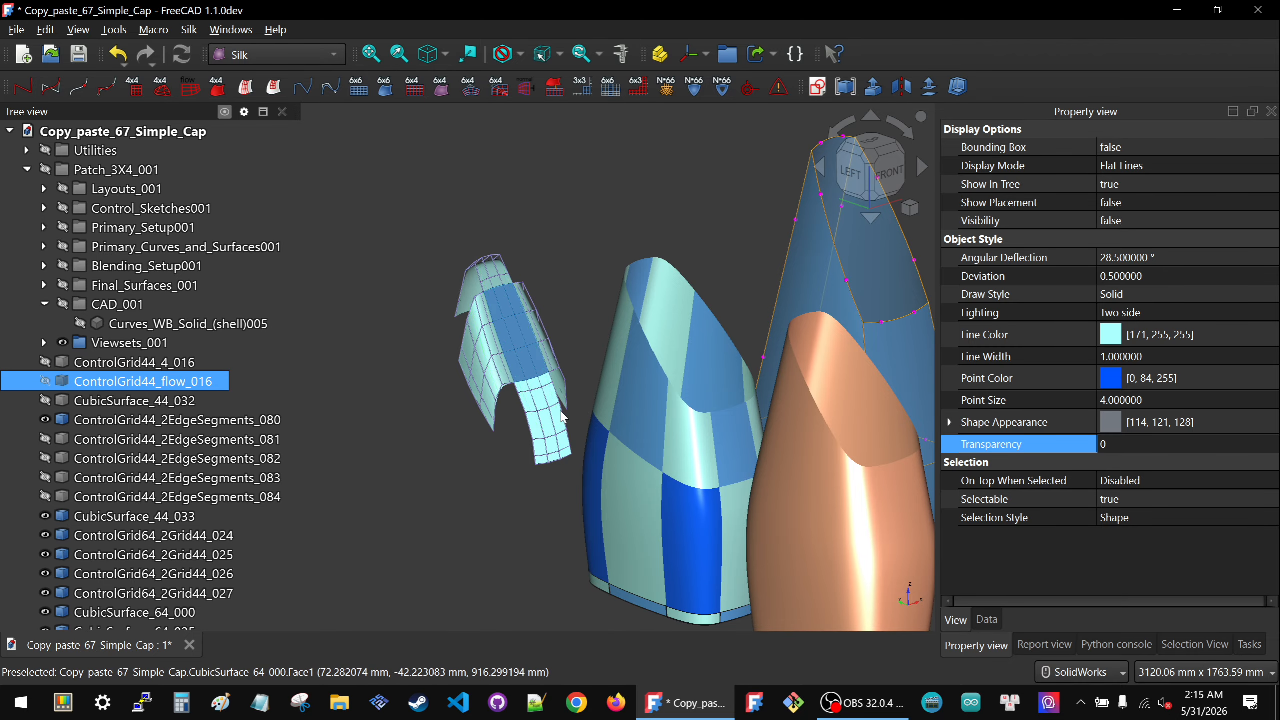
Toggle the visibility of CubicSurface_44_032 to compare the base surface with the cap pieces
{"action": "left_click", "coordinate": [163, 403]}
{"action": "key", "text": "space"}
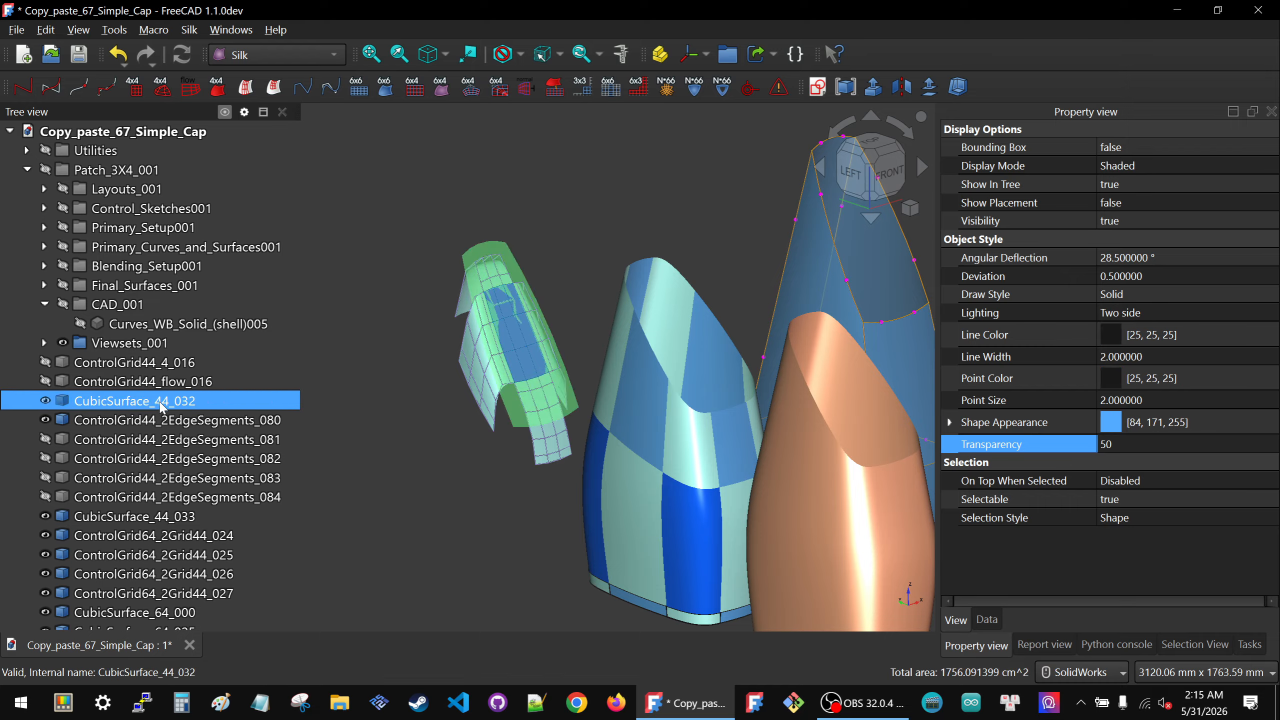
{"action": "key", "text": "space"}
{"action": "key", "text": "space"}
{"action": "key", "text": "space"}
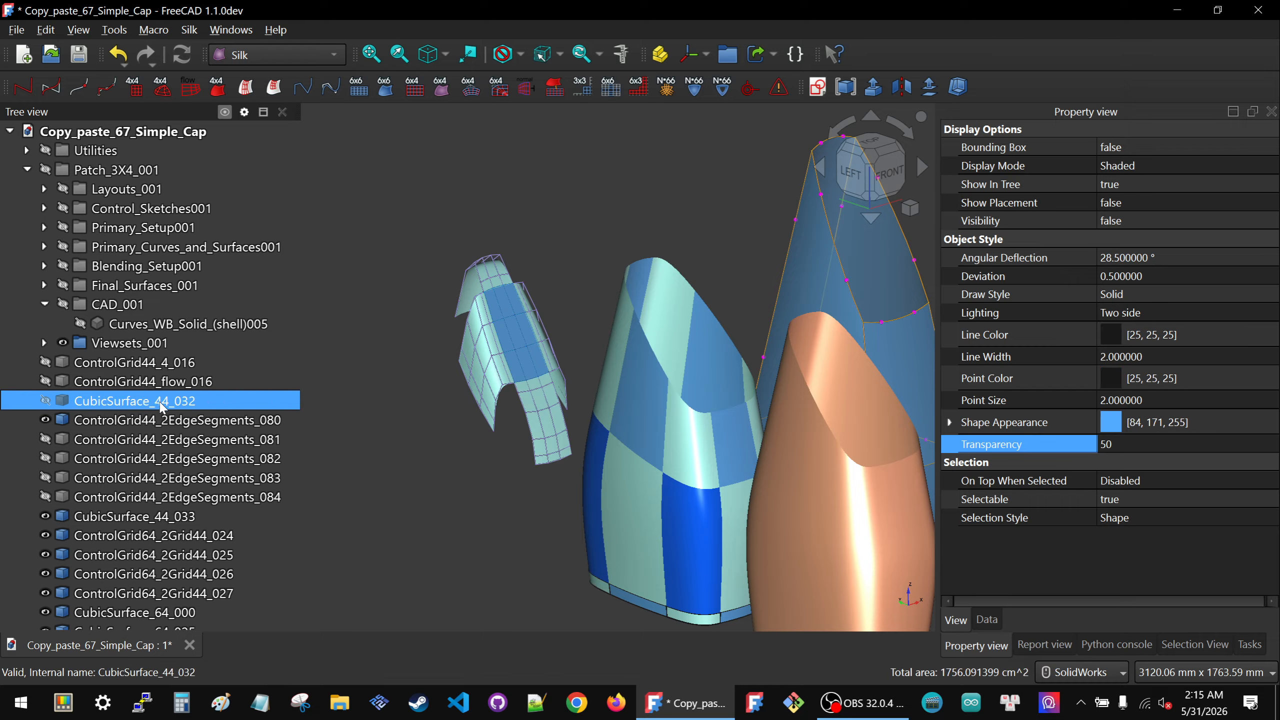
Toggle the visibility of ControlGrid44_2EdgeSegments_080 to 084 together to review the centre and edge grids
{"action": "left_click", "coordinate": [163, 420], "text": "ctrl"}
{"action": "left_click", "coordinate": [163, 420]}
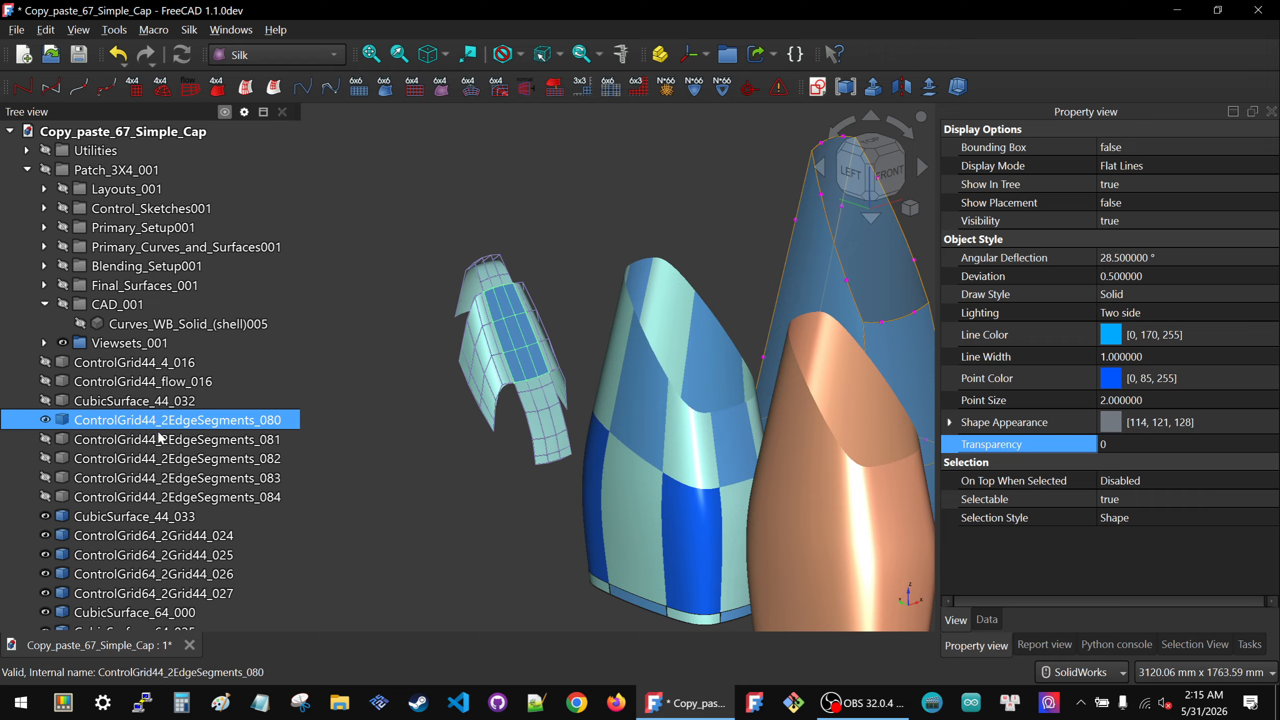
{"action": "left_click_drag", "start_coordinate": [160, 438], "coordinate": [145, 498]}
{"action": "key", "text": "space"}
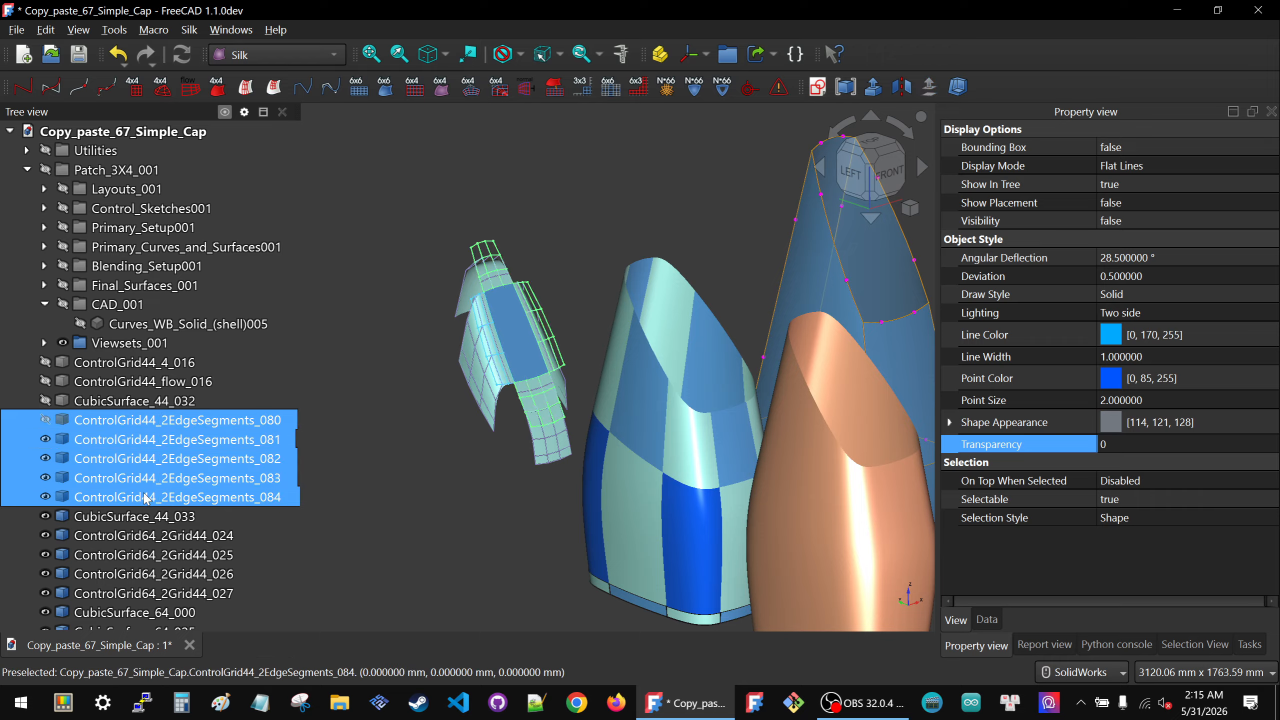
{"action": "middle_click_drag", "start_coordinate": [473, 434], "coordinate": [463, 348]}
{"action": "key", "text": "space"}
{"action": "key", "text": "space"}
{"action": "key", "text": "space"}
{"action": "key", "text": "space"}
{"action": "key", "text": "space"}
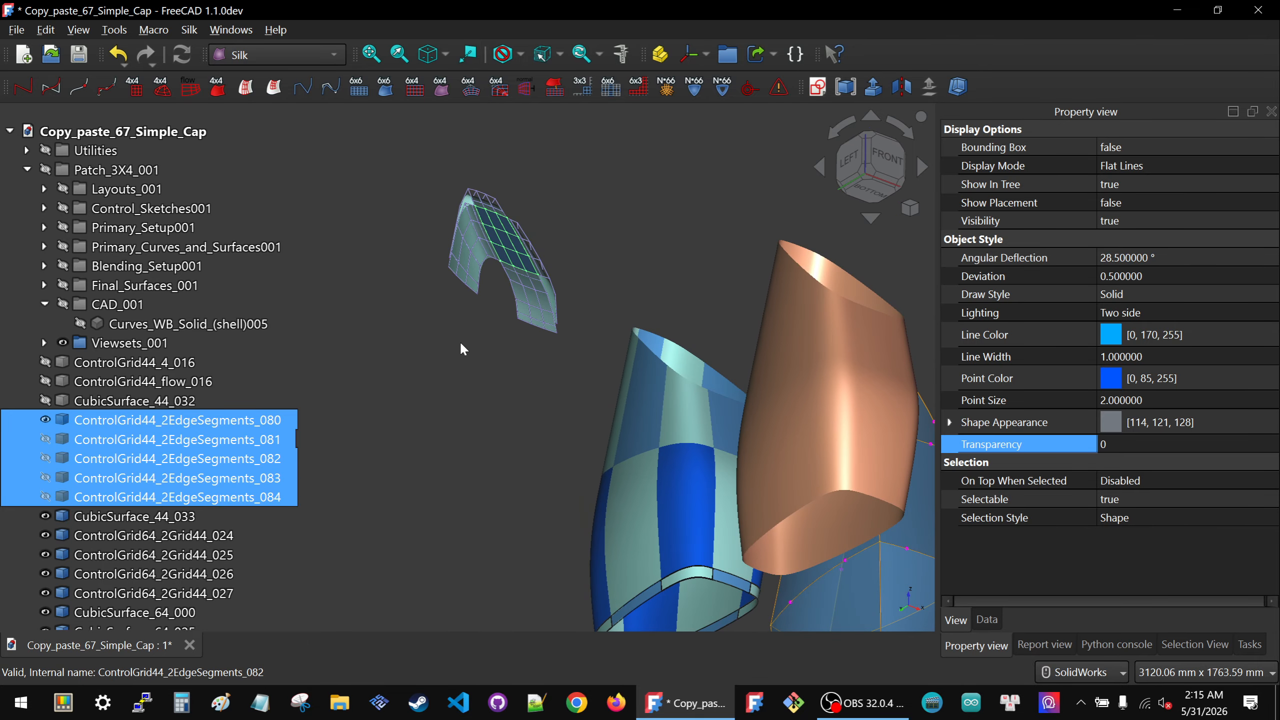
Hide the centre grid ControlGrid44_2EdgeSegments_080 and highlight the trimmed centre surface CubicSurface_44_033
{"action": "left_click", "coordinate": [207, 420]}
{"action": "key", "text": "space"}
{"action": "key", "text": "Down"}
{"action": "key", "text": "Down"}
{"action": "key", "text": "Down"}
{"action": "key", "text": "Down"}
{"action": "key", "text": "Down"}
{"action": "key", "text": "Down"}
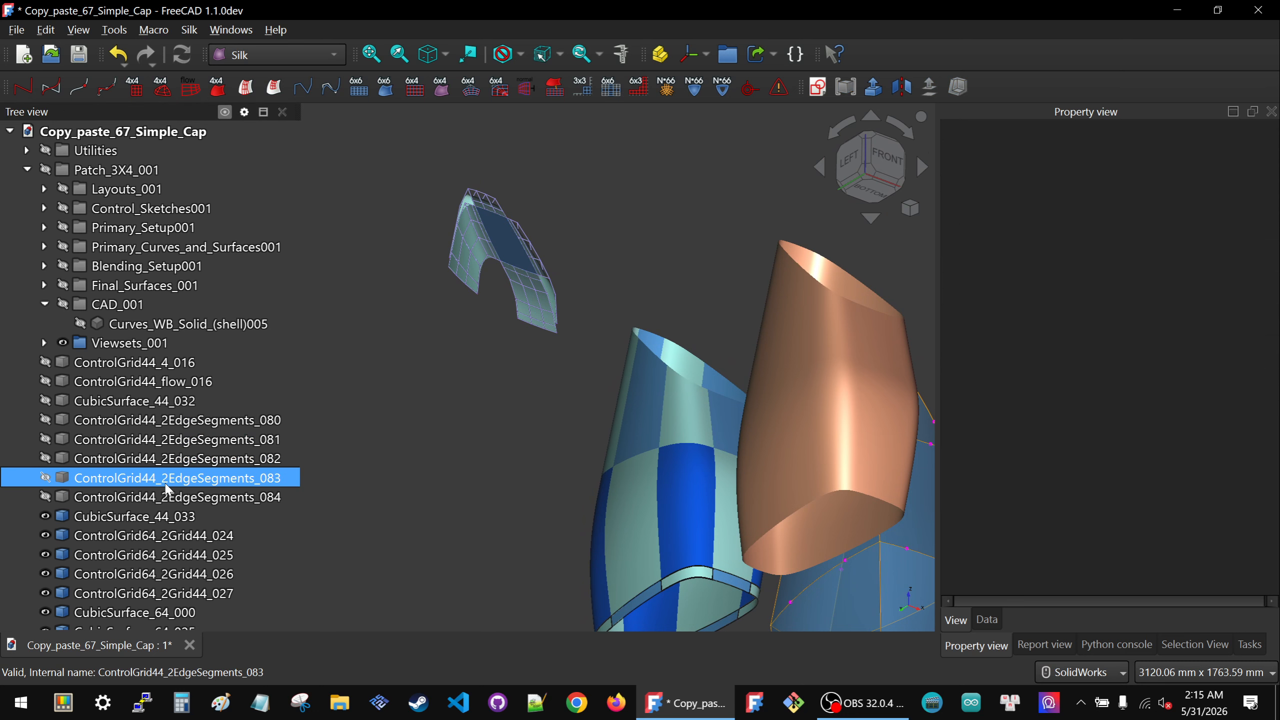
{"action": "key", "text": "Up"}
{"action": "middle_click_drag", "start_coordinate": [441, 367], "coordinate": [489, 345]}
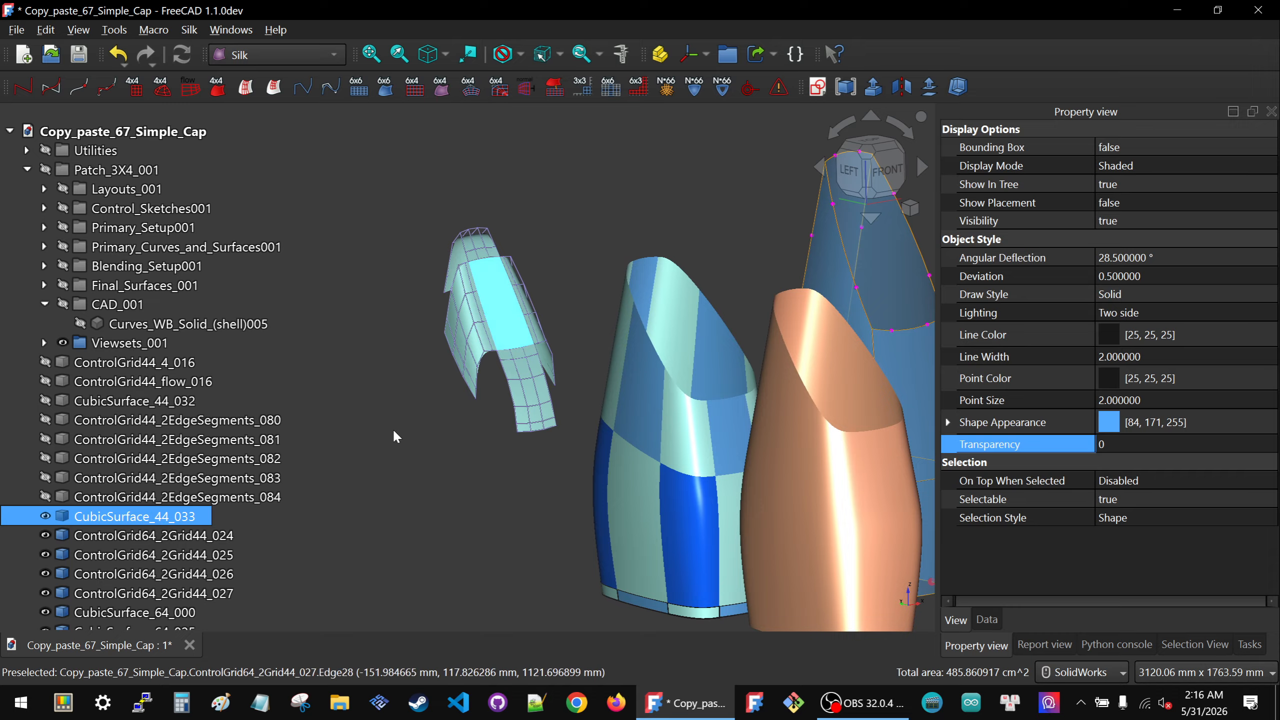
Hide the four blend grids ControlGrid64_2Grid44_024 to ControlGrid64_2Grid44_027, leaving only the cap surfaces displayed
{"action": "left_click", "coordinate": [151, 535]}
{"action": "left_click", "coordinate": [147, 575], "text": "ctrl"}
{"action": "left_click", "coordinate": [146, 592], "text": "shift"}
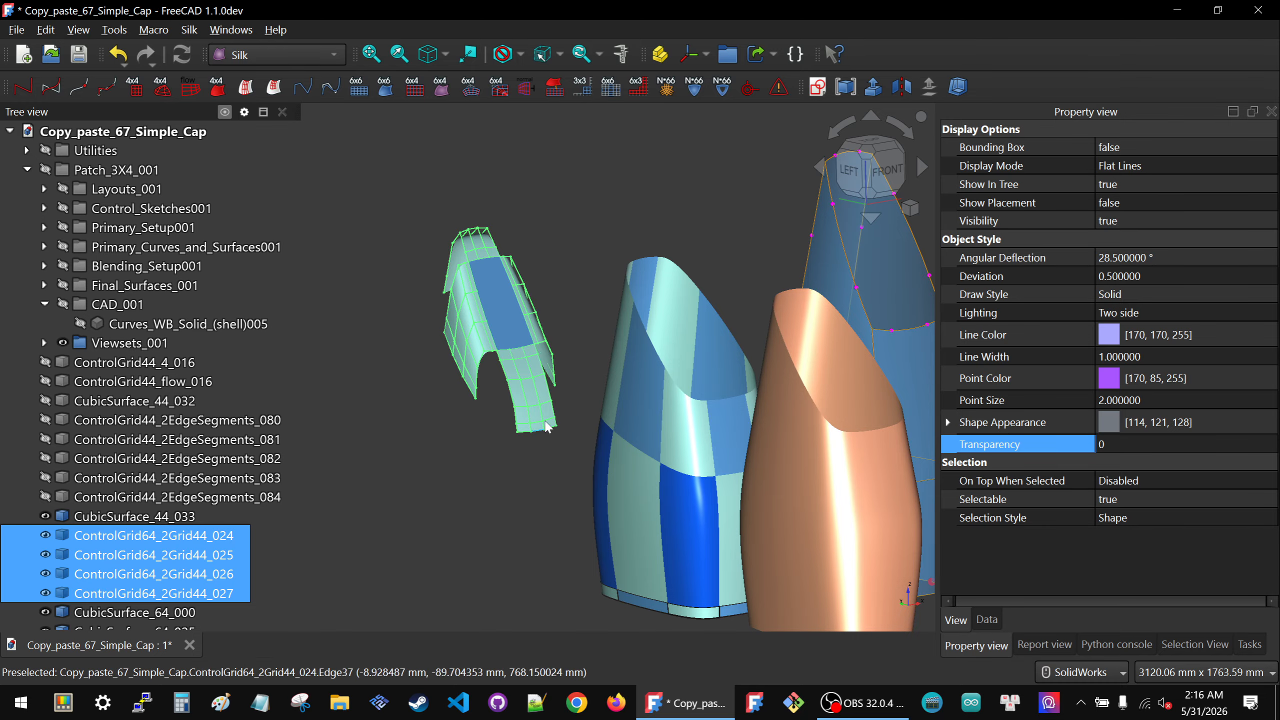
{"action": "scroll", "coordinate": [585, 419], "scroll_direction": "down", "scroll_amount": 2}
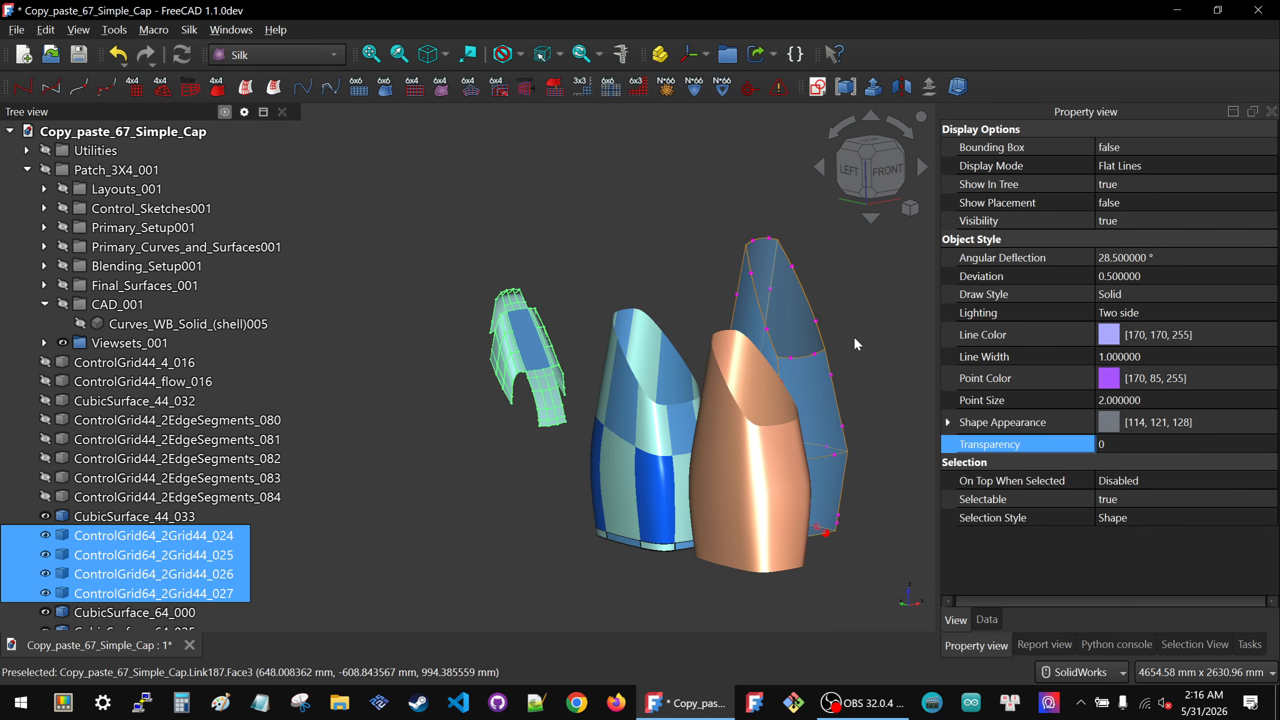
{"action": "scroll", "coordinate": [826, 304], "scroll_direction": "up", "scroll_amount": 2}
{"action": "key", "text": "space"}
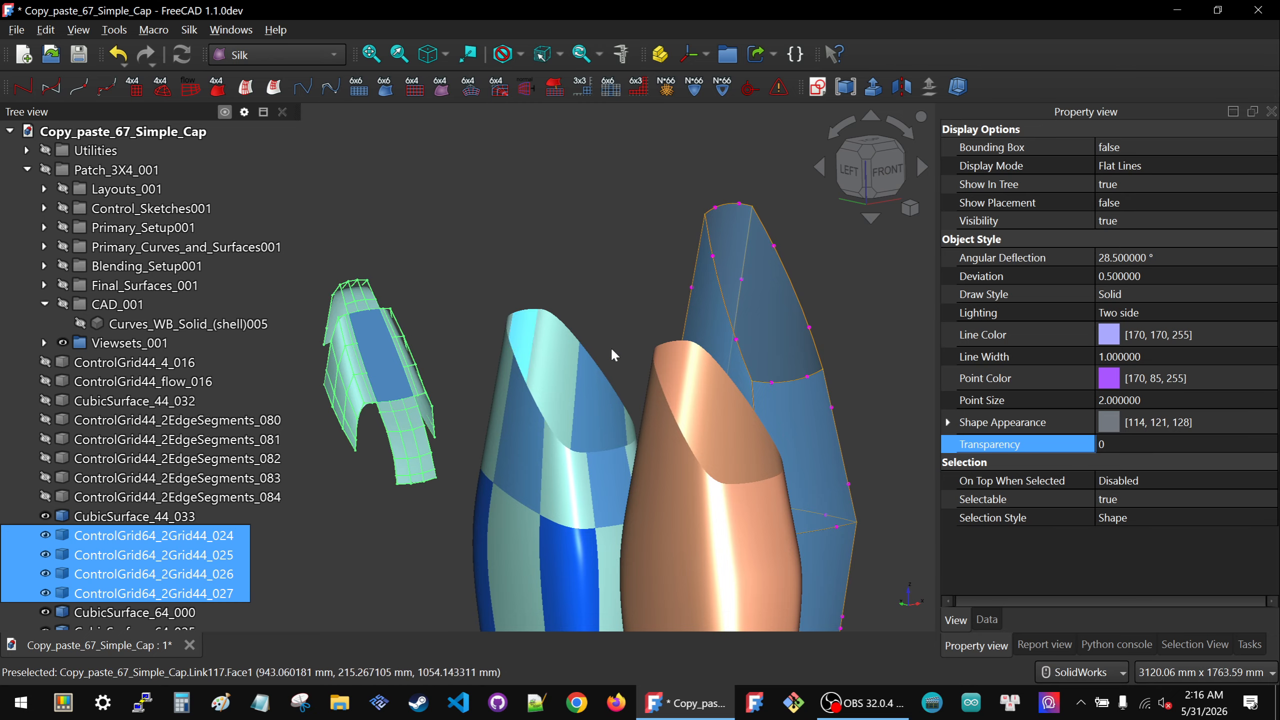
{"action": "scroll", "coordinate": [610, 347], "scroll_direction": "down", "scroll_amount": 4}
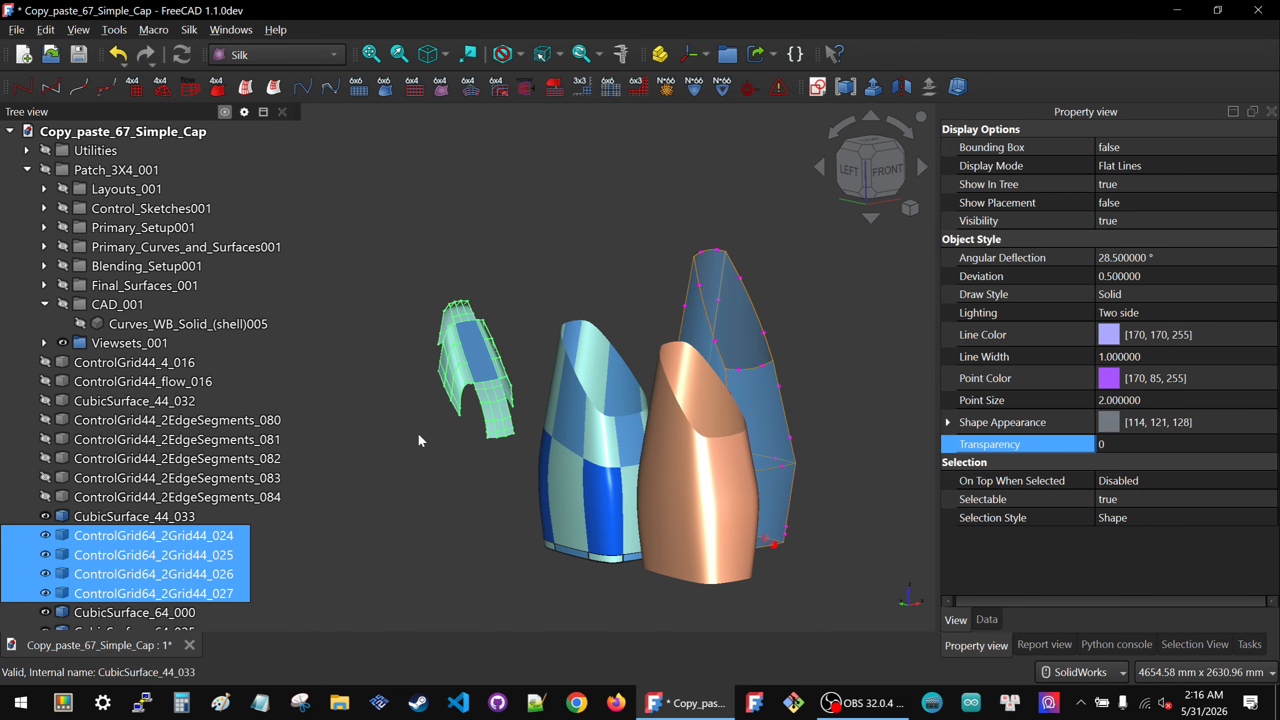
{"action": "scroll", "coordinate": [116, 573], "scroll_direction": "down", "scroll_amount": 1}
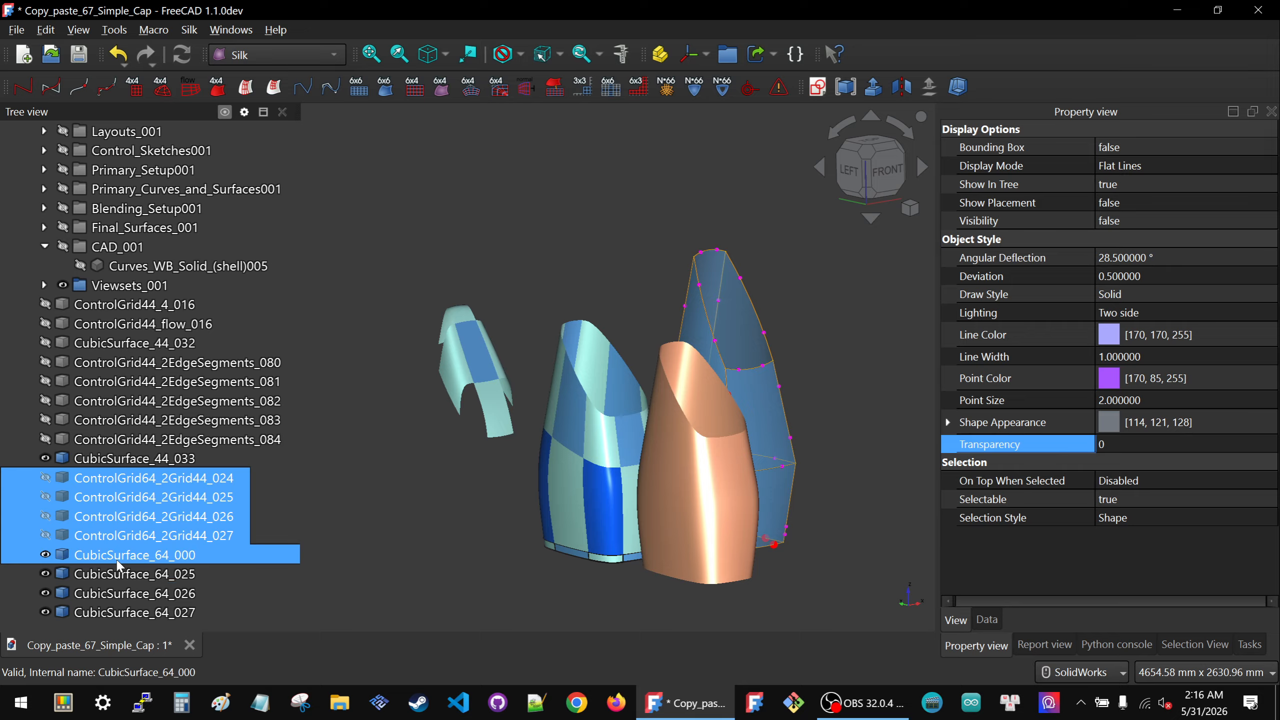
{"action": "left_click", "coordinate": [368, 480]}
Collapse the CAD_001 group and show the Final_Surfaces_001 group together with the cap surfaces
{"action": "scroll", "coordinate": [63, 308], "scroll_direction": "up", "scroll_amount": 1}
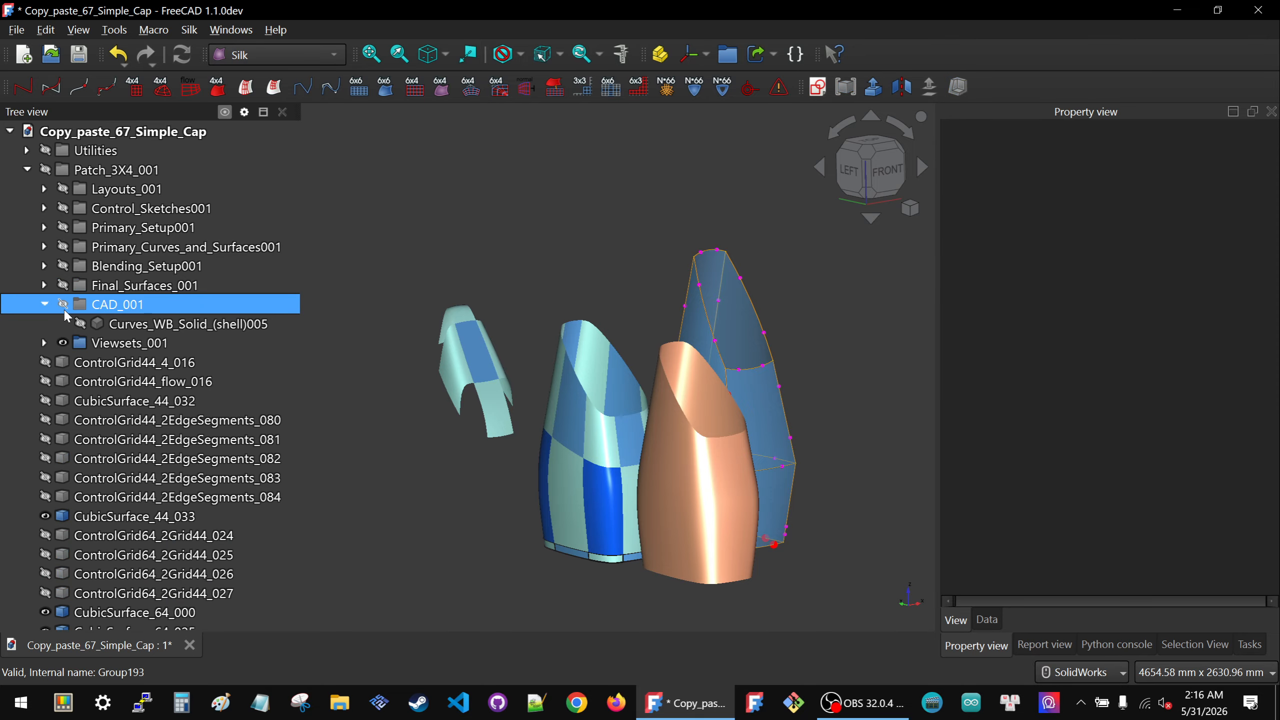
{"action": "left_click", "coordinate": [45, 305]}
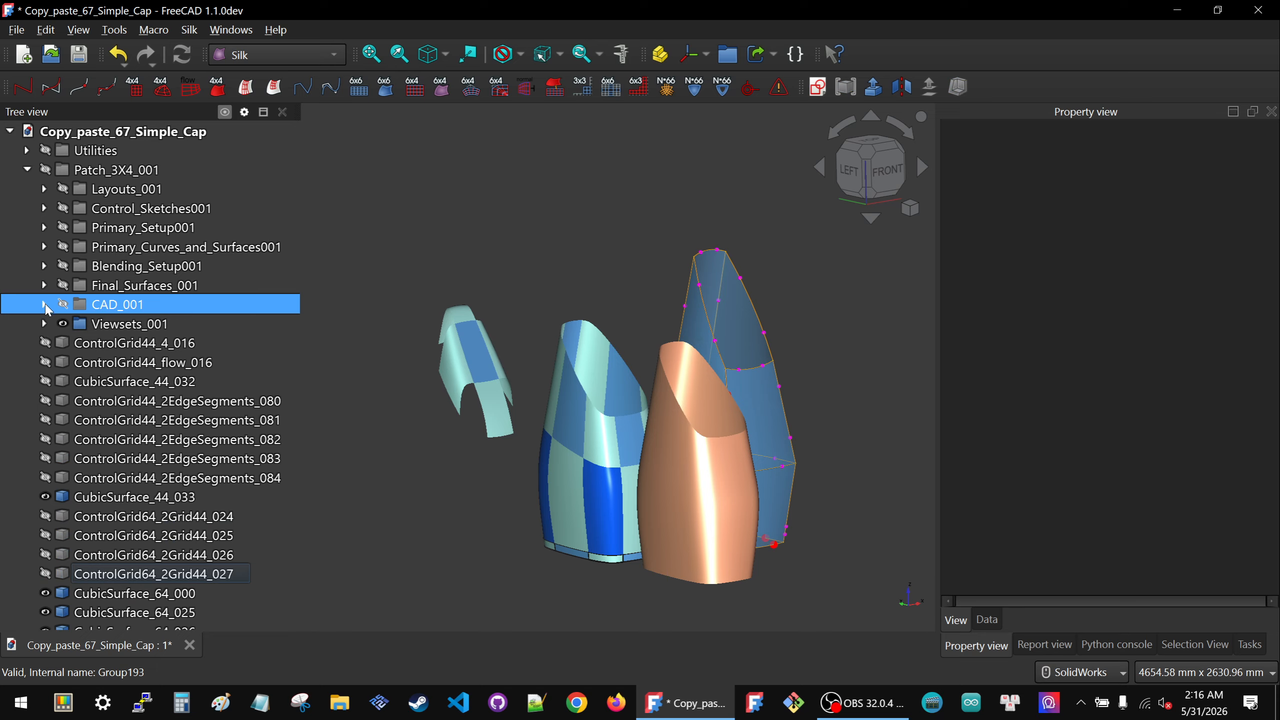
{"action": "left_click", "coordinate": [115, 288]}
{"action": "key", "text": "space"}
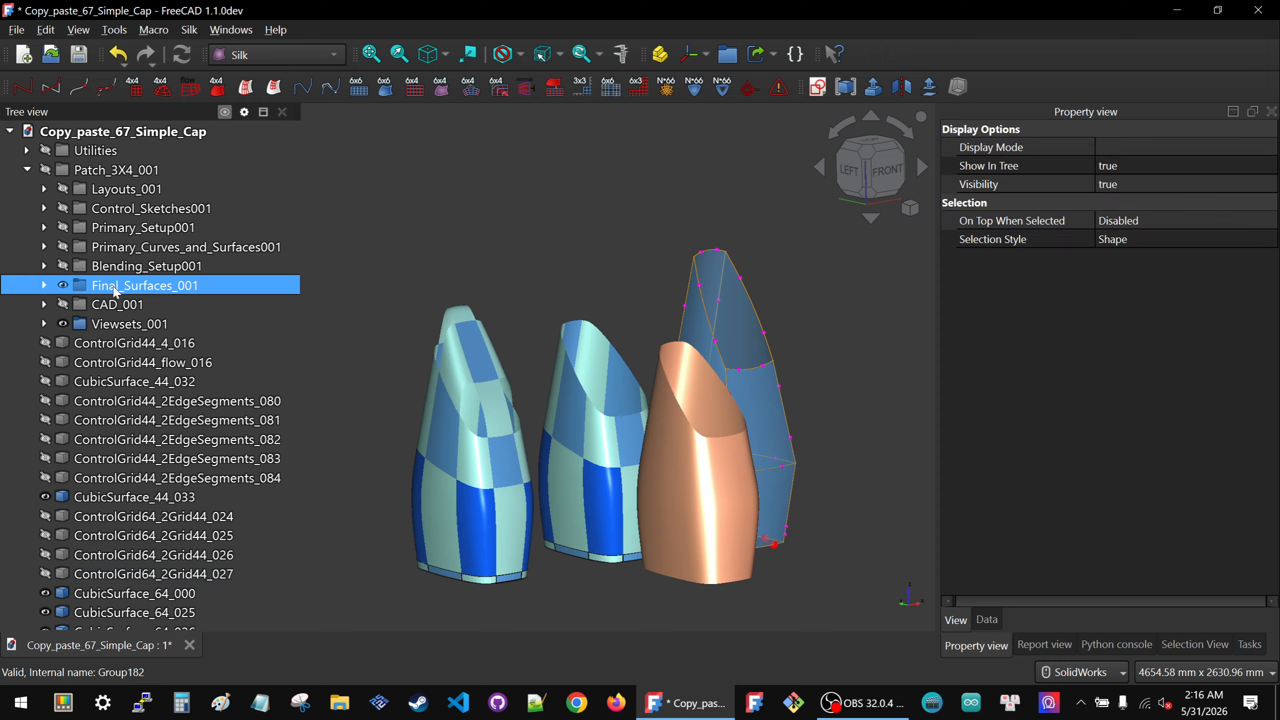
{"action": "left_click", "coordinate": [386, 385]}
Examine from several angles how the cap surfaces meet the body and where the corners remain open
{"action": "middle_click_drag", "start_coordinate": [423, 417], "coordinate": [437, 475]}
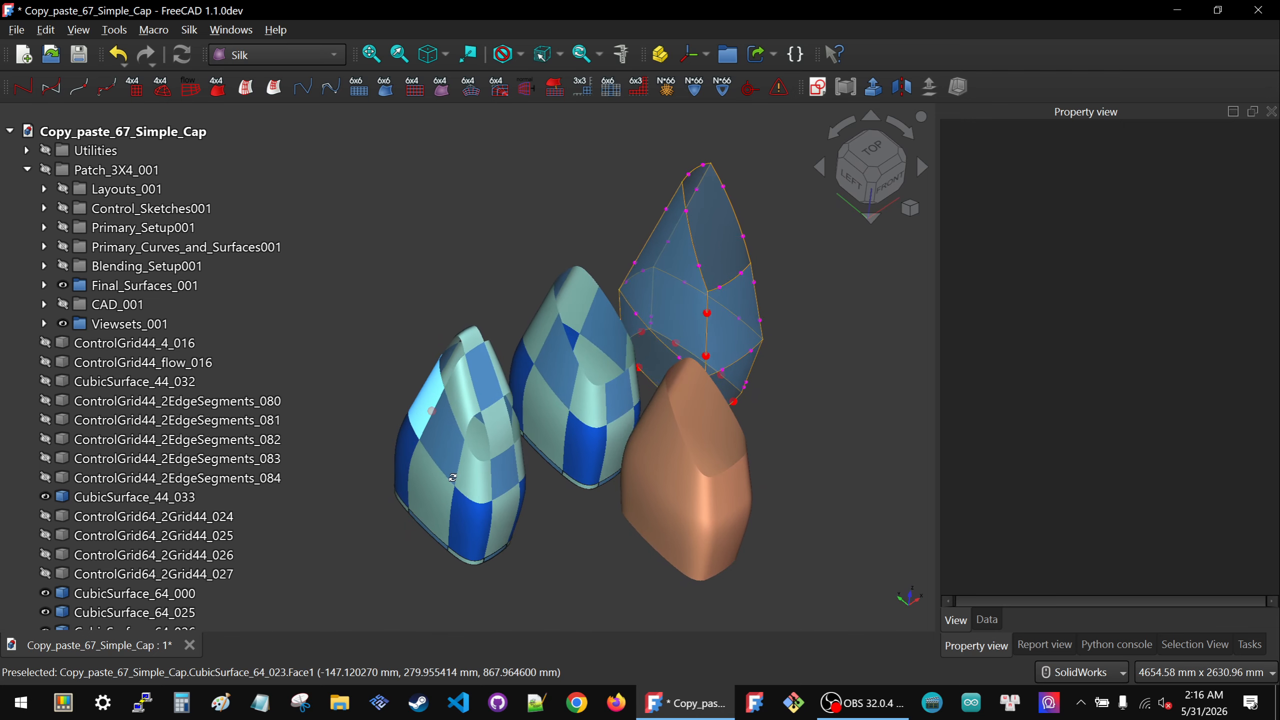
{"action": "scroll", "coordinate": [475, 433], "scroll_direction": "up", "scroll_amount": 5}
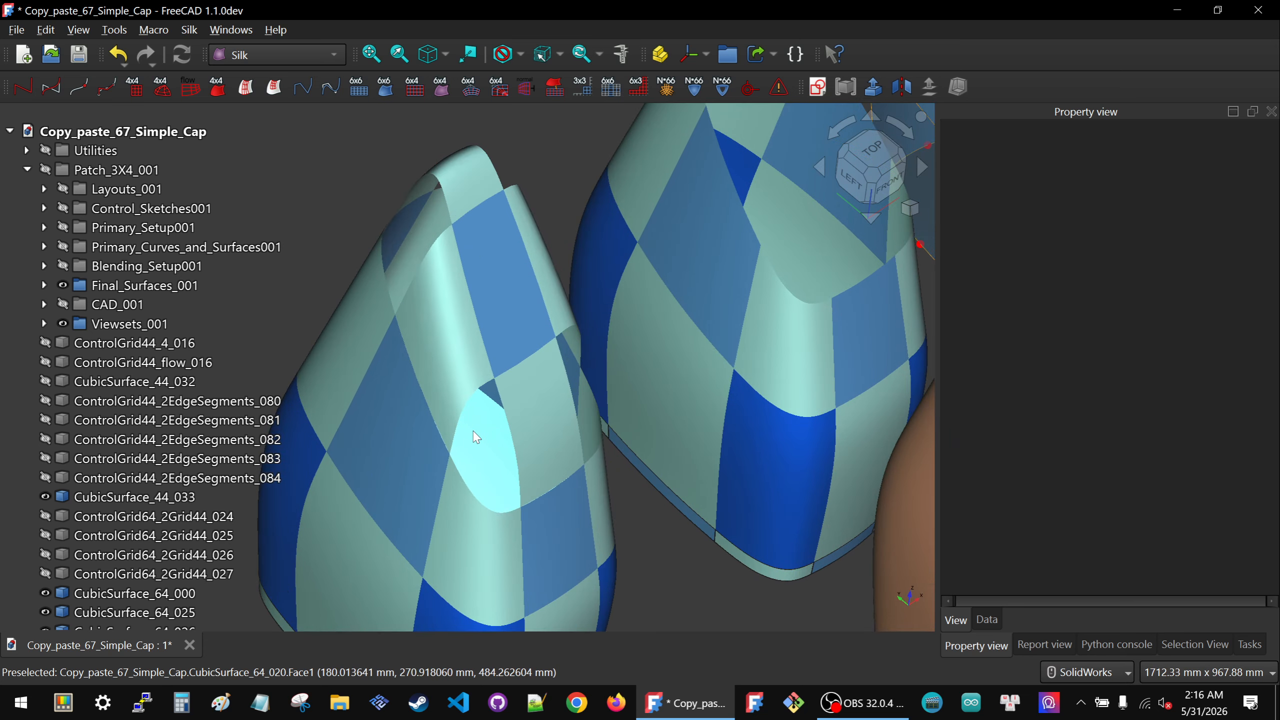
{"action": "middle_click_drag", "start_coordinate": [446, 363], "coordinate": [395, 348]}
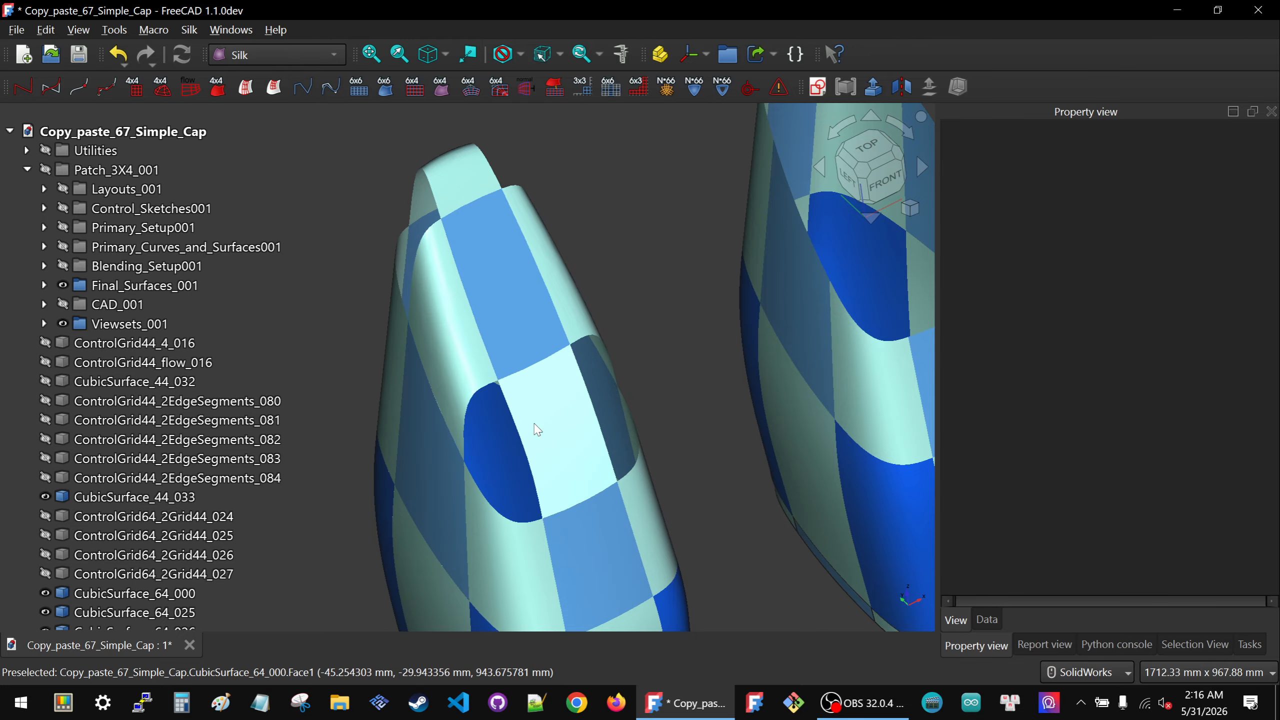
{"action": "middle_click_drag", "start_coordinate": [548, 426], "coordinate": [595, 396]}
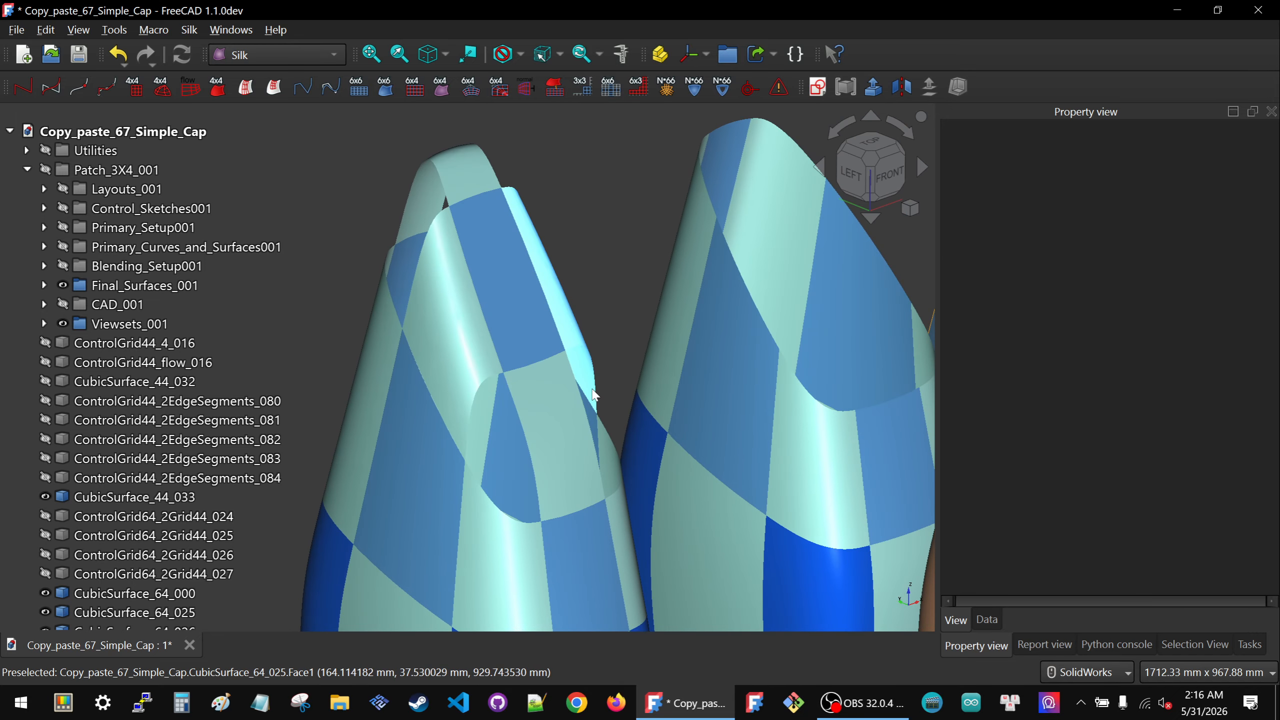
{"action": "scroll", "coordinate": [595, 396], "scroll_direction": "down", "scroll_amount": 2}
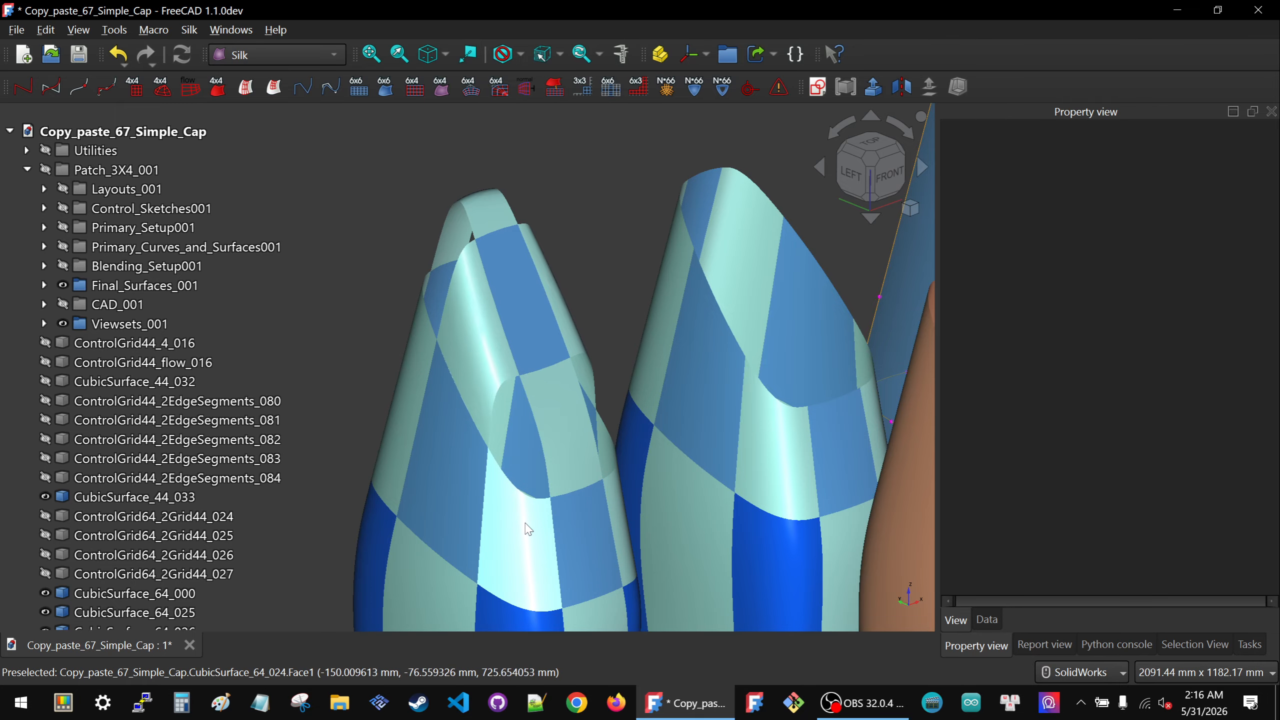
{"action": "middle_click_drag", "start_coordinate": [528, 528], "coordinate": [586, 562]}
{"action": "mouse_move", "coordinate": [647, 533]}
{"action": "middle_mouse_down"}
{"action": "mouse_move", "coordinate": [695, 560]}
{"action": "mouse_move", "coordinate": [646, 533]}
{"action": "middle_mouse_up"}
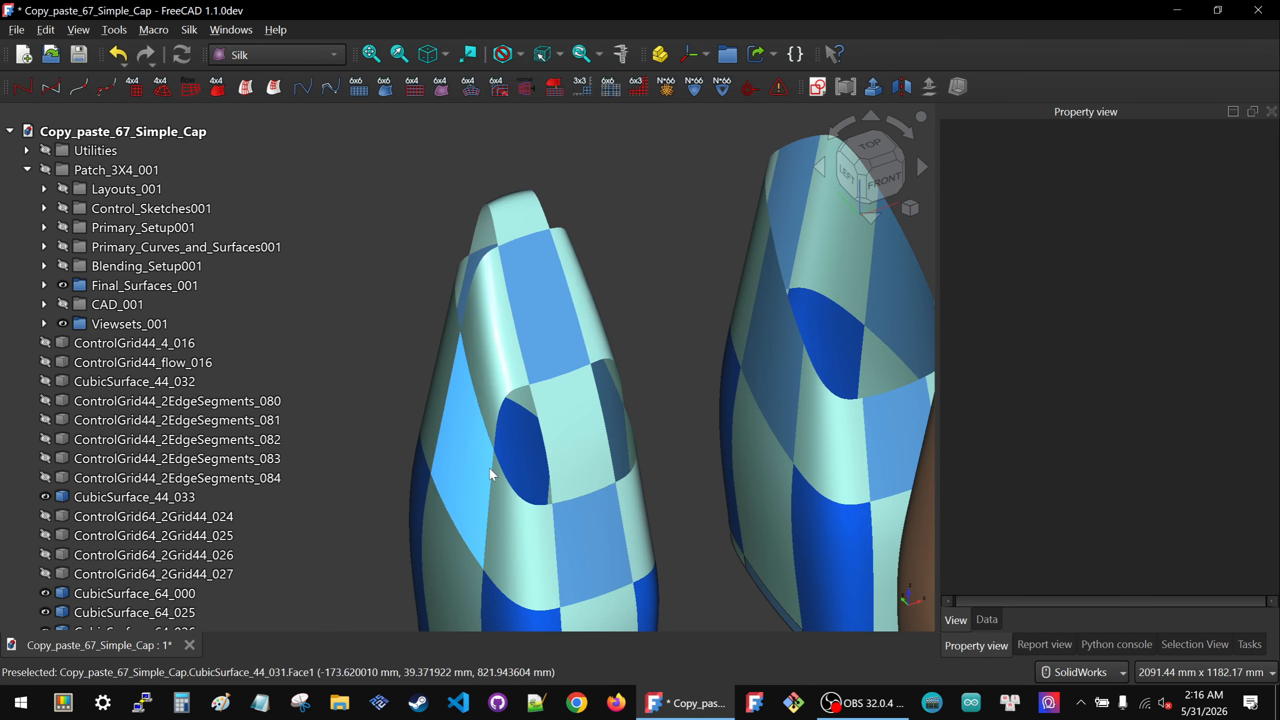
{"action": "middle_click_drag", "start_coordinate": [552, 584], "coordinate": [448, 481]}
{"action": "middle_click_drag", "start_coordinate": [571, 515], "coordinate": [602, 439]}
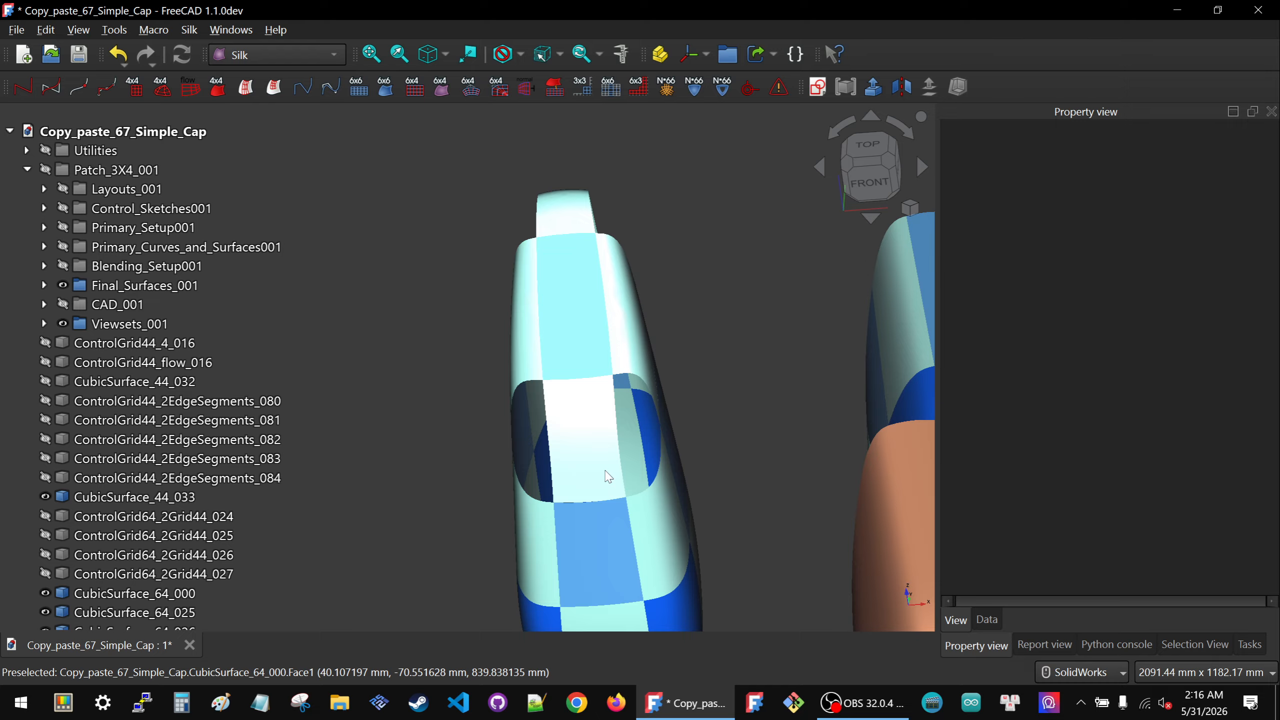
Identify the surfaces bordering the front open corner by selecting cap blend CubicSurface_64_000 and body edge surface CubicSurface_64_021
{"action": "left_click", "coordinate": [608, 477]}
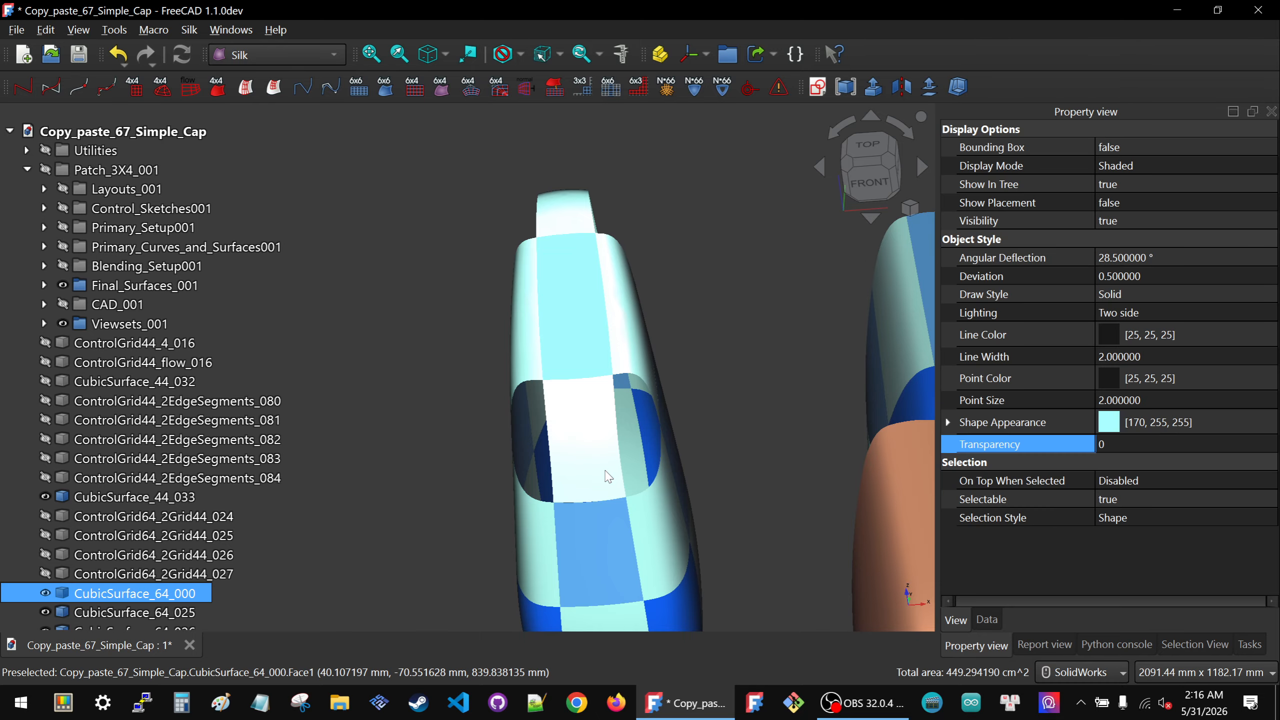
{"action": "left_click", "coordinate": [646, 514]}
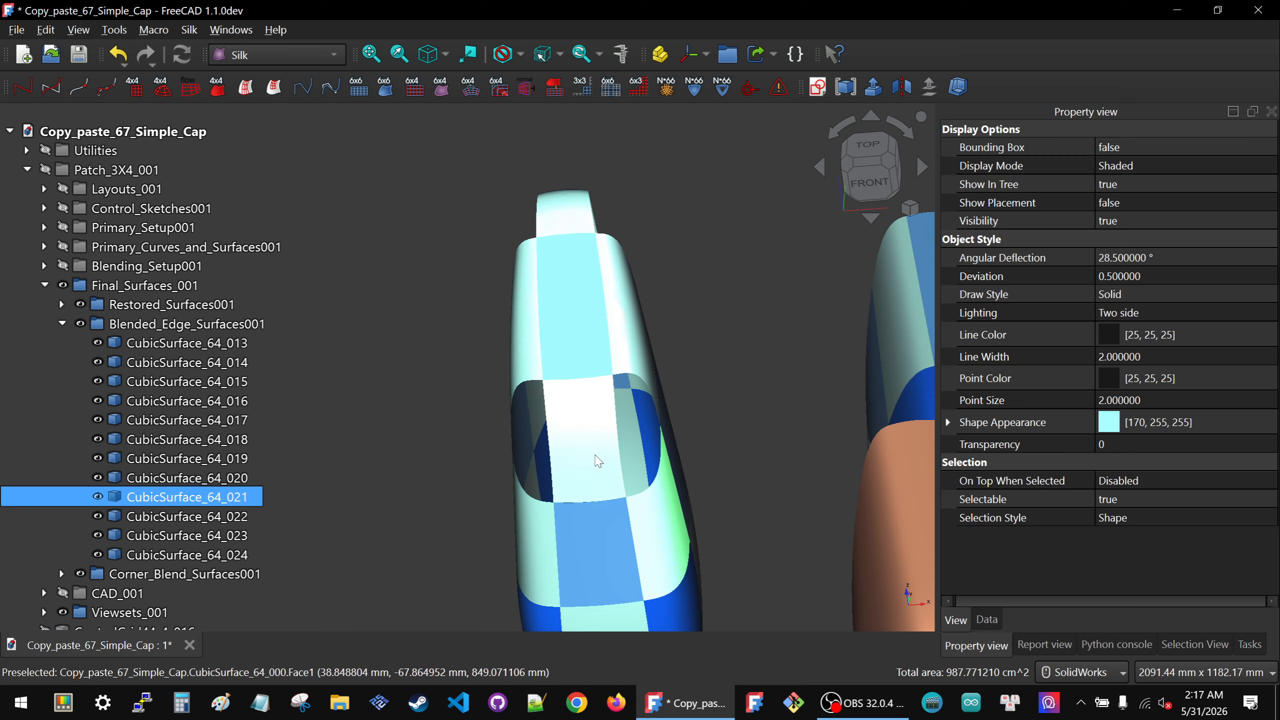
{"action": "scroll", "coordinate": [622, 496], "scroll_direction": "down", "scroll_amount": 3}
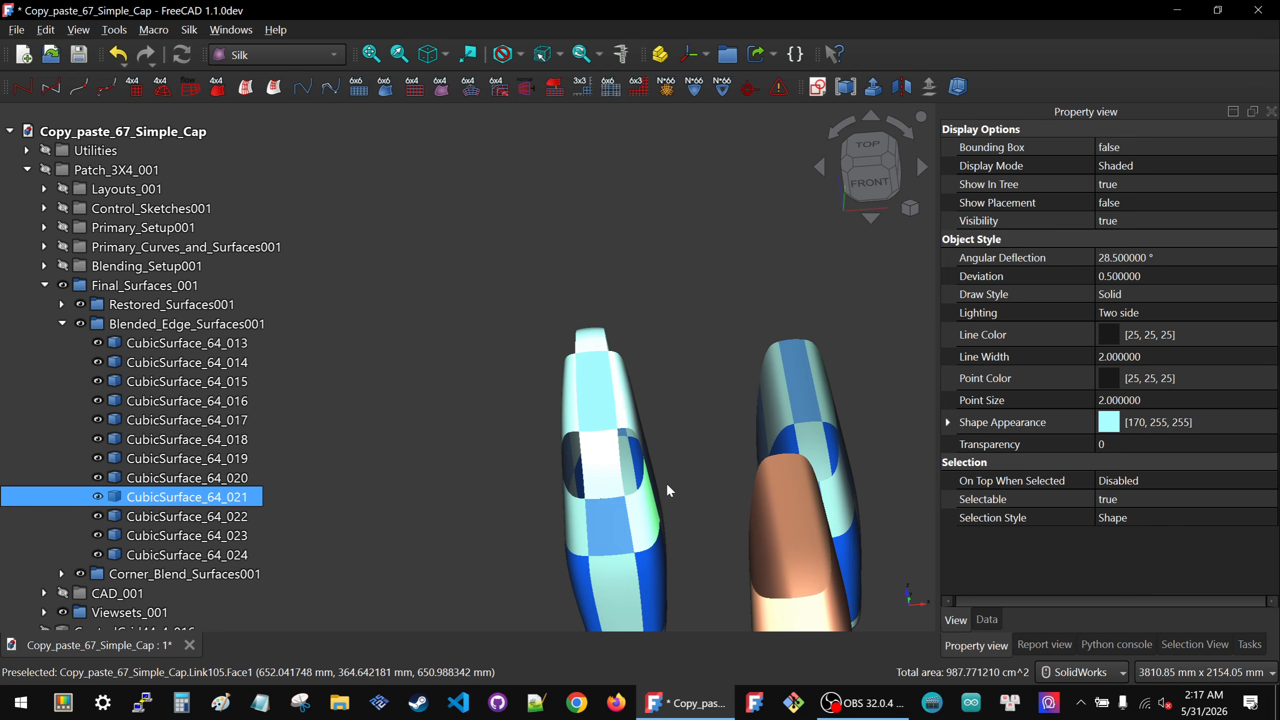
{"action": "scroll", "coordinate": [667, 482], "scroll_direction": "up", "scroll_amount": 2}
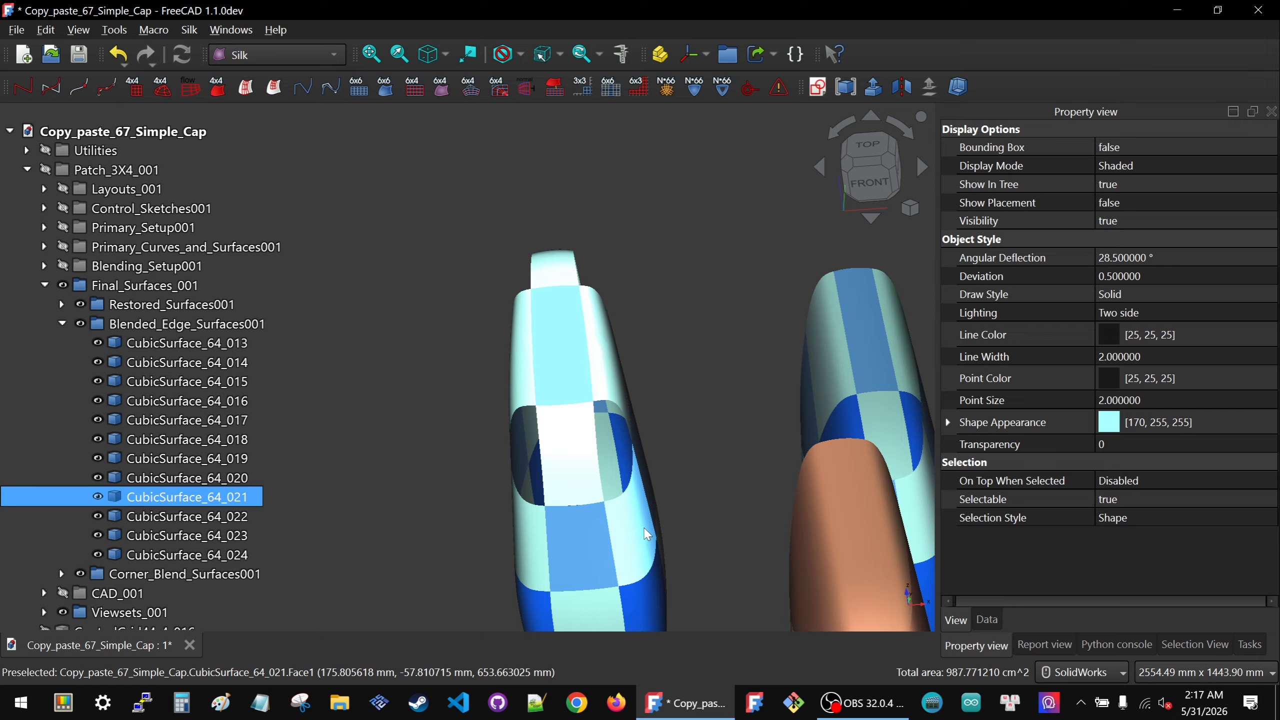
Create a SubGrid63_2Surf64 at the front open corner from cap blend surface CubicSurface_64_000 and body edge surface CubicSurface_64_021
{"action": "middle_click_drag", "start_coordinate": [621, 525], "coordinate": [594, 529]}
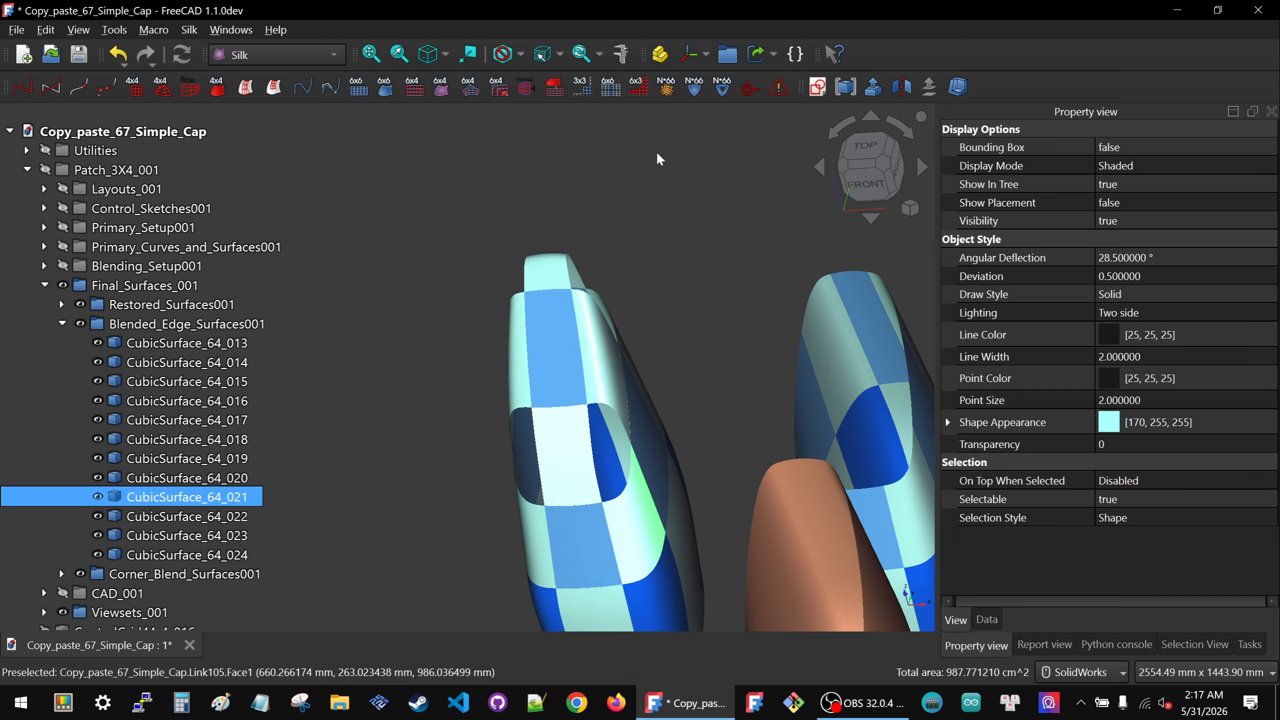
{"action": "left_click", "coordinate": [702, 404]}
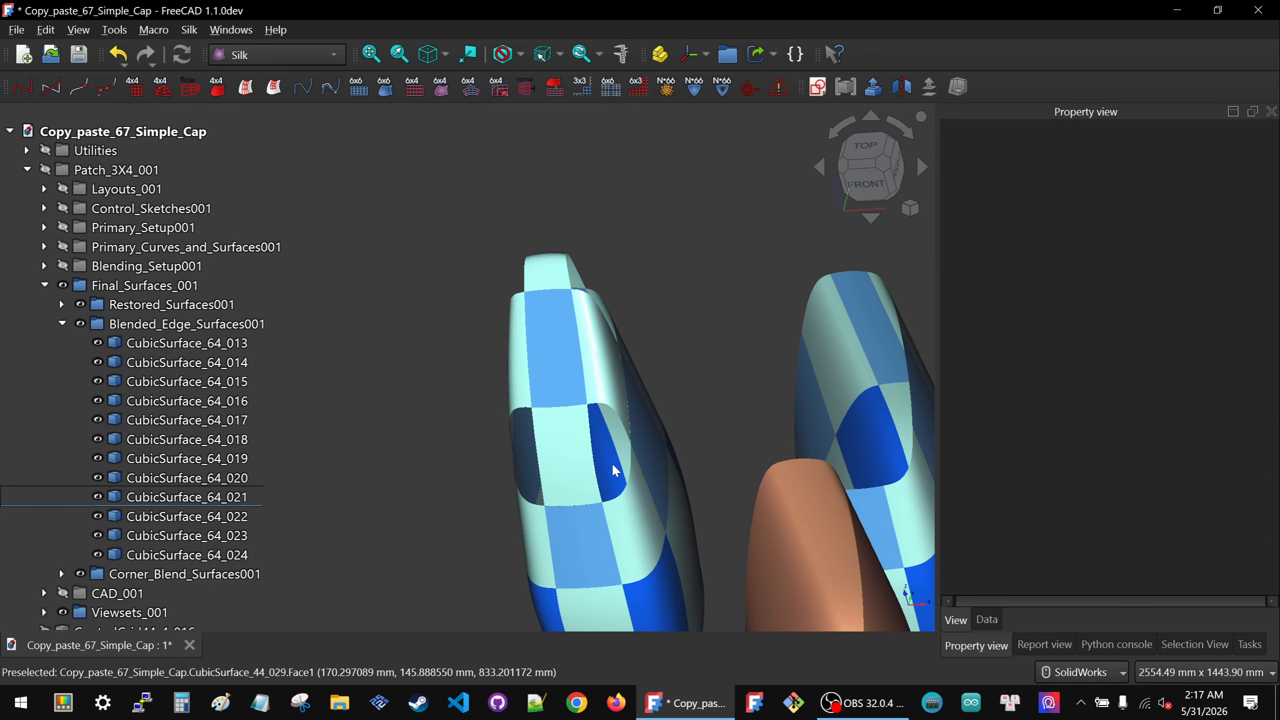
{"action": "left_click", "coordinate": [588, 474]}
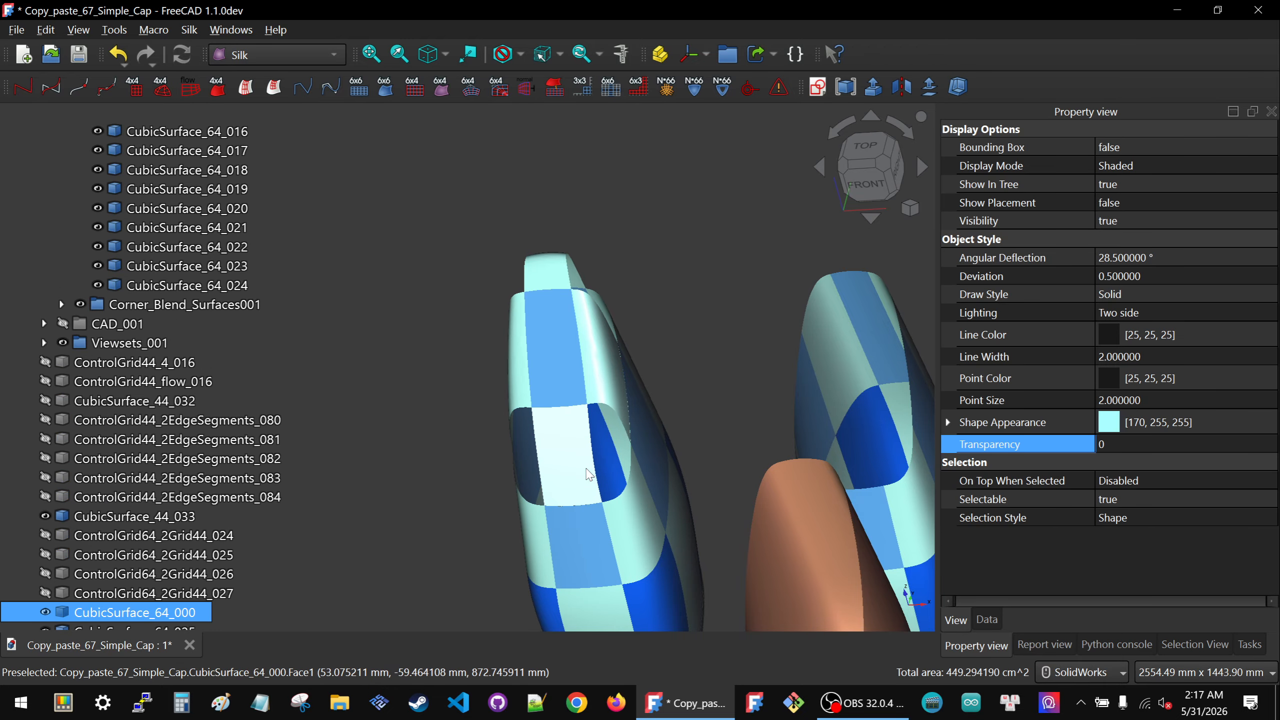
{"action": "left_click", "coordinate": [623, 533], "text": "ctrl"}
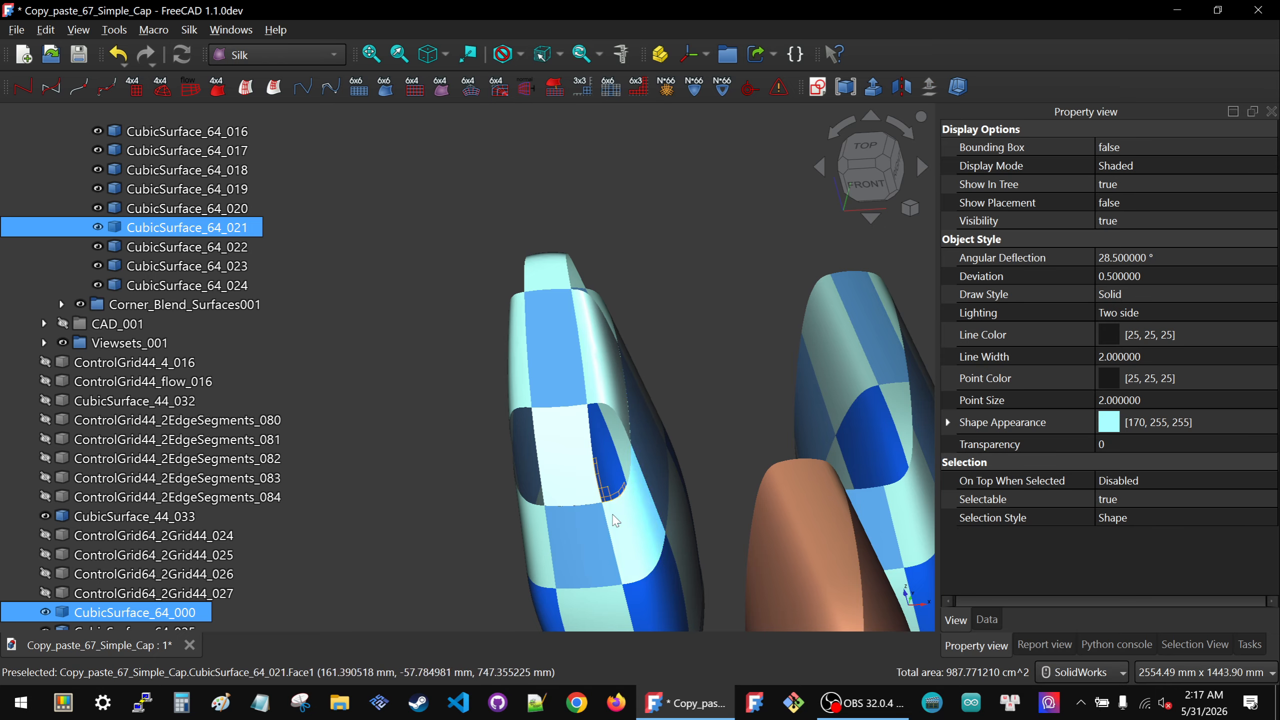
Create a second SubGrid63_2Surf64 at the same corner from CubicSurface_64_021 and cap blend surface CubicSurface_64_025
{"action": "middle_click_drag", "start_coordinate": [592, 540], "coordinate": [562, 536]}
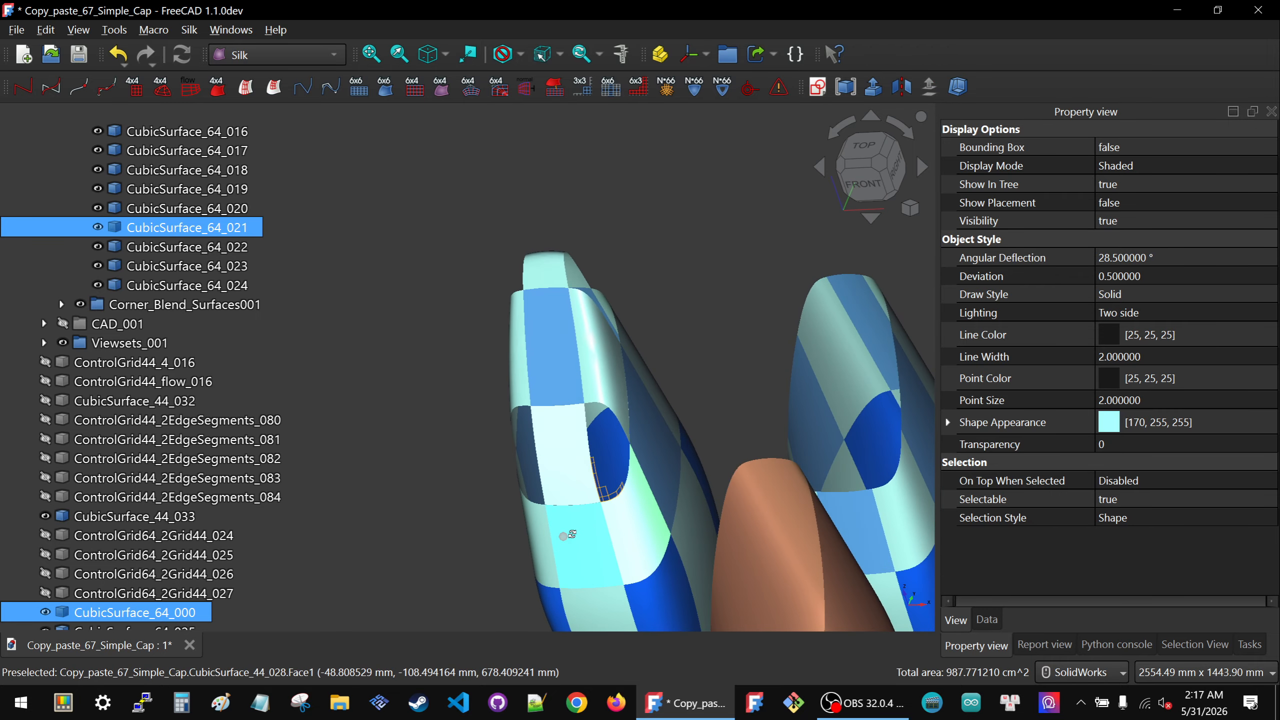
{"action": "scroll", "coordinate": [591, 522], "scroll_direction": "up", "scroll_amount": 5}
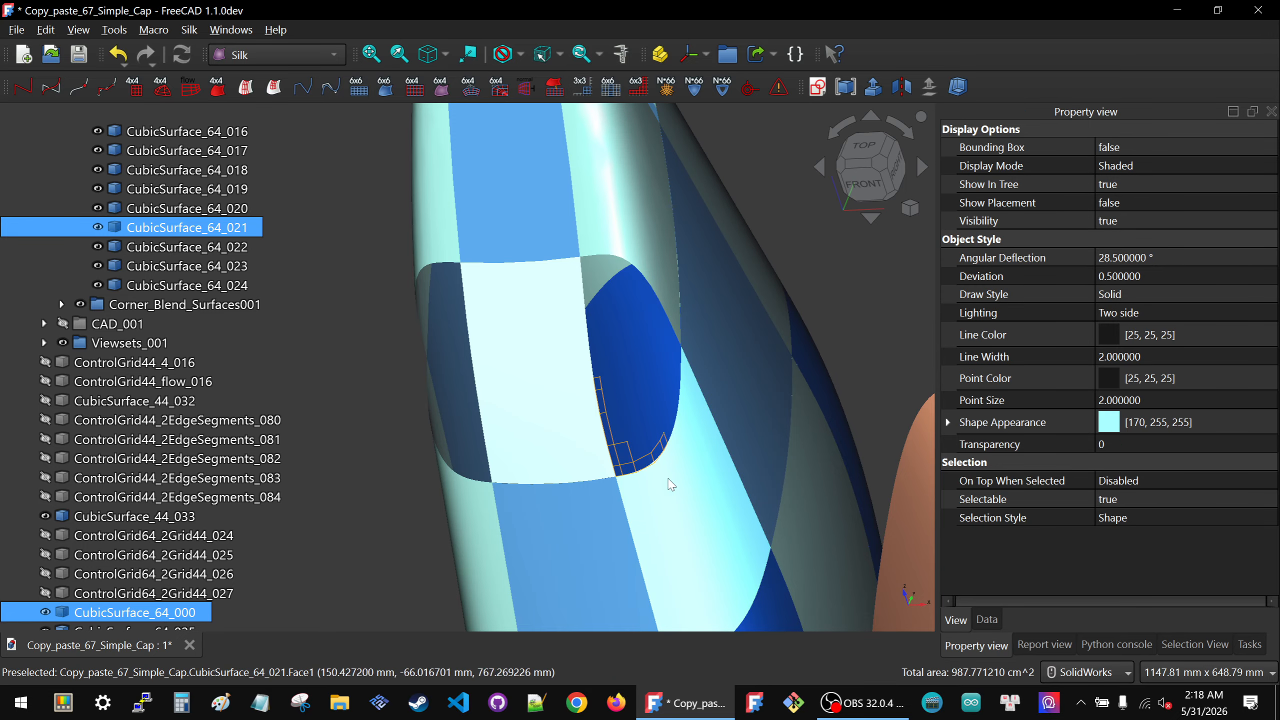
{"action": "middle_click_drag", "start_coordinate": [607, 527], "coordinate": [605, 457]}
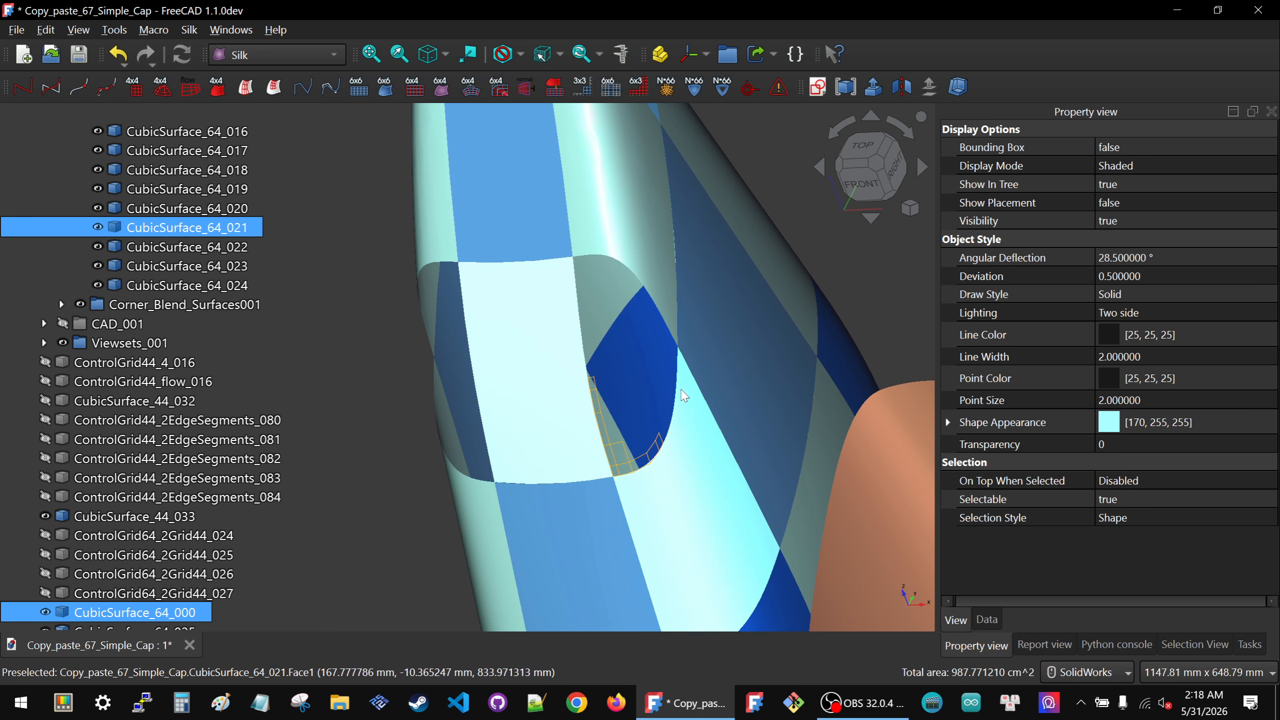
{"action": "left_click", "coordinate": [695, 422]}
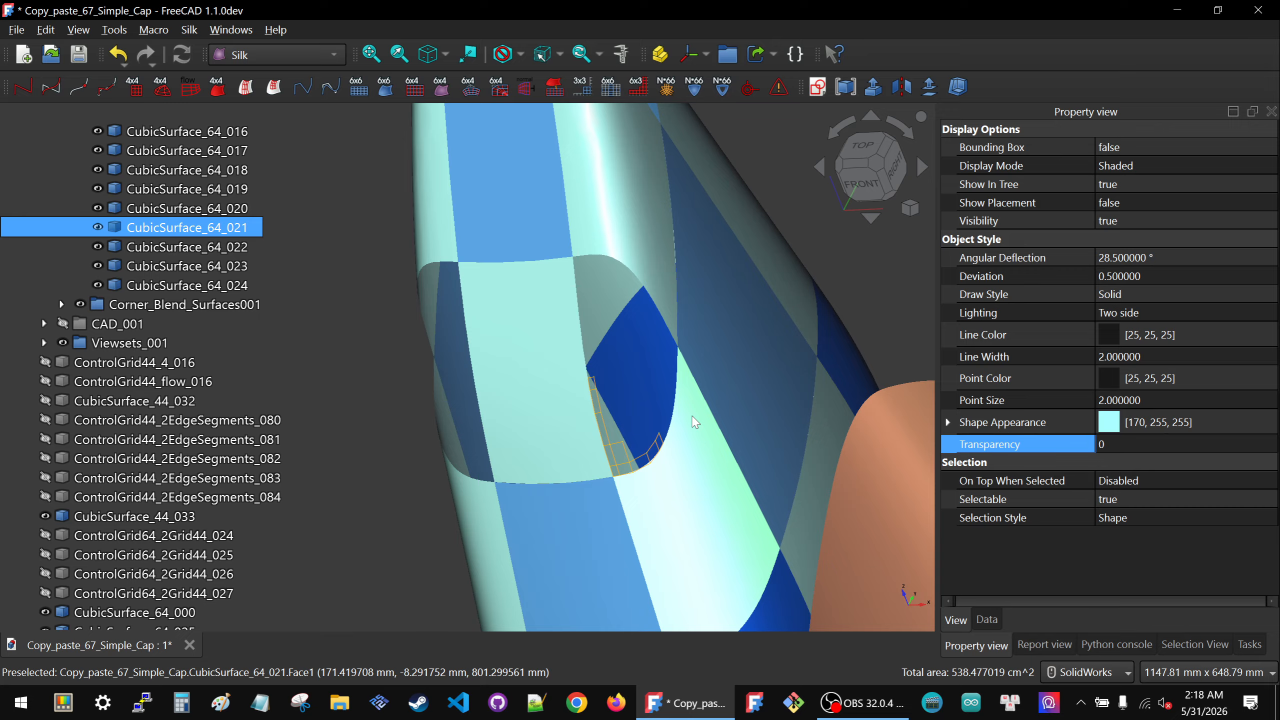
{"action": "left_click", "coordinate": [650, 264], "text": "ctrl"}
{"action": "left_click", "coordinate": [624, 86]}
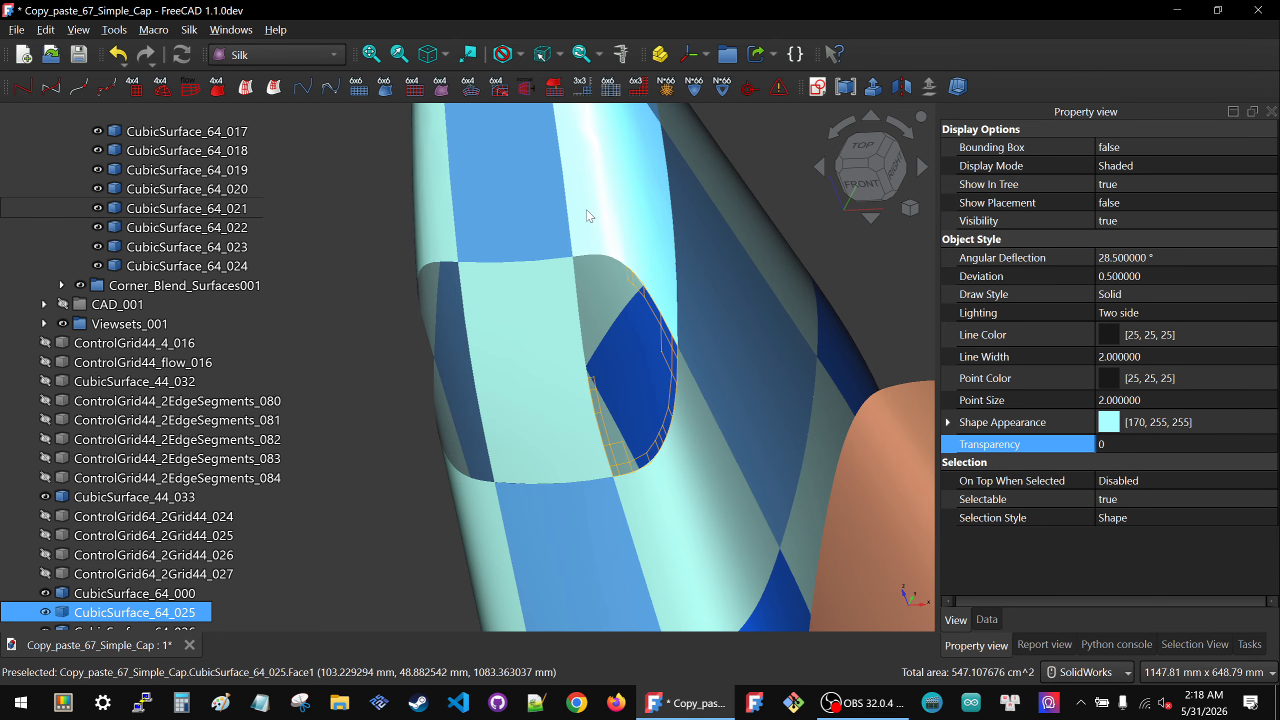
Create the corner's third SubGrid63_2Surf64 from cap blend surfaces CubicSurface_64_025 and CubicSurface_64_000, leaving nothing selected
{"action": "left_click", "coordinate": [562, 292], "text": "ctrl"}
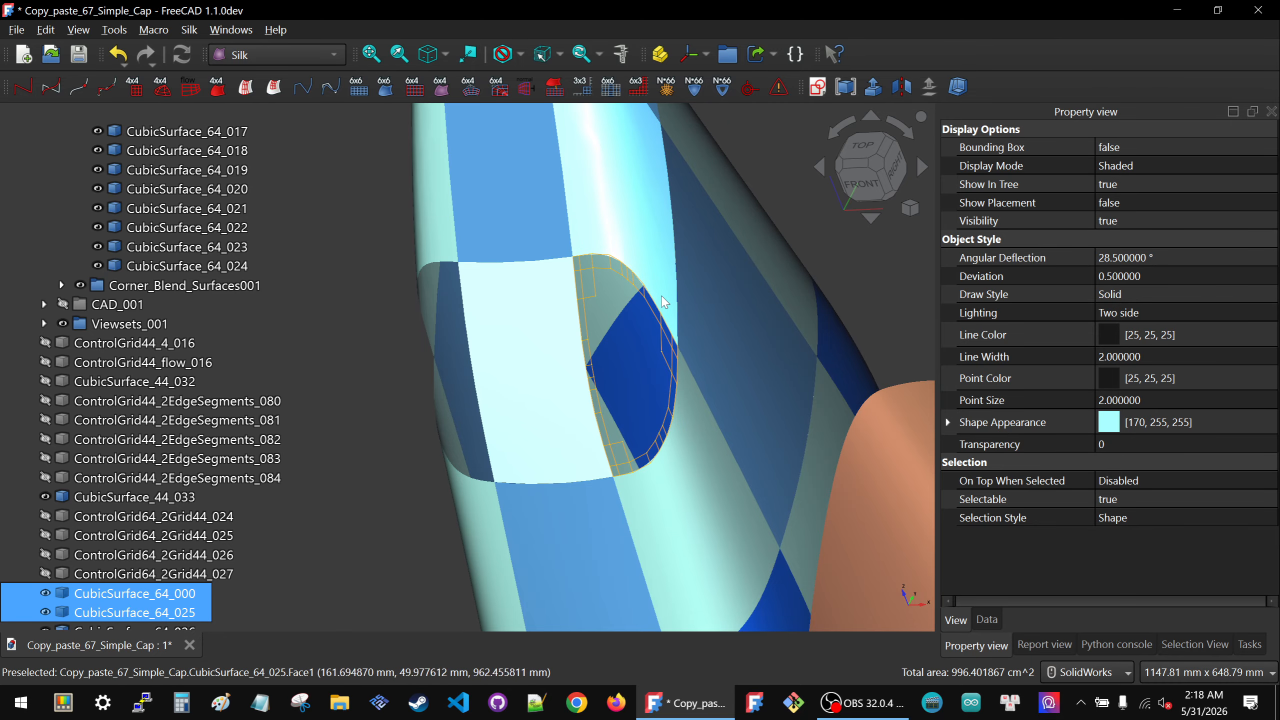
{"action": "scroll", "coordinate": [662, 295], "scroll_direction": "down", "scroll_amount": 1}
{"action": "scroll", "coordinate": [197, 532], "scroll_direction": "down", "scroll_amount": 2}
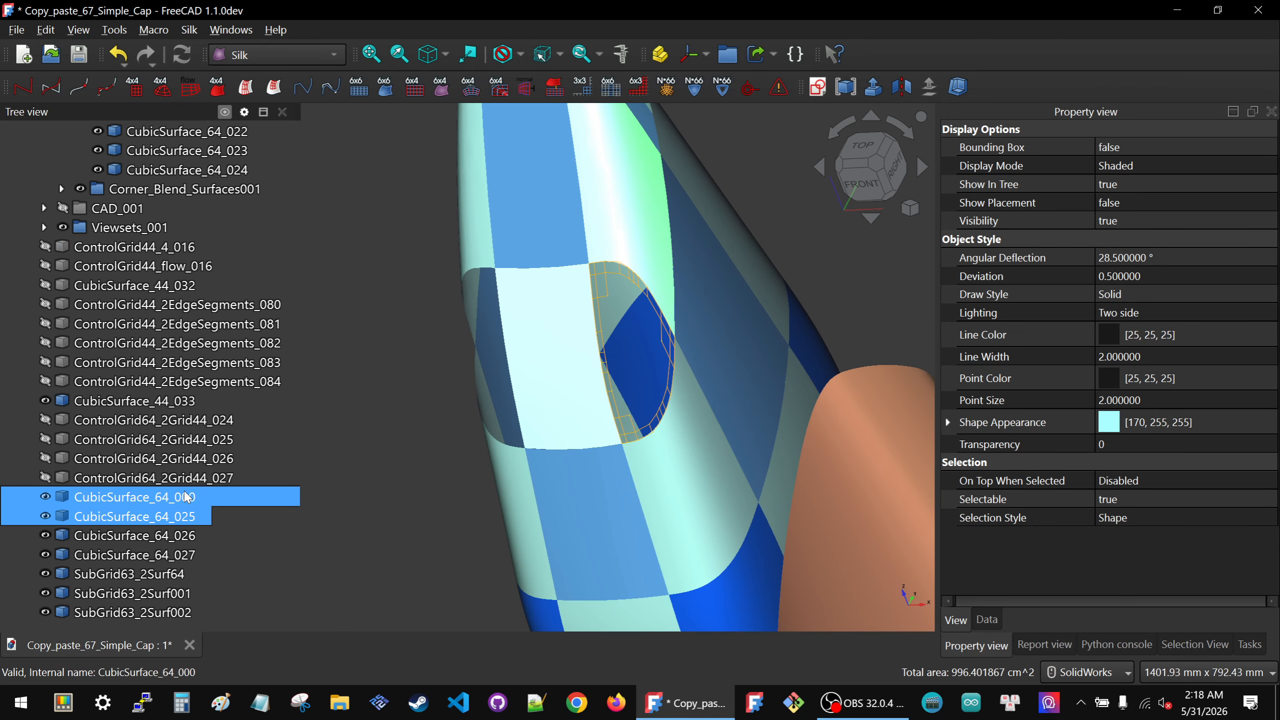
{"action": "left_click", "coordinate": [425, 513]}
Create a ControlGridNStar66 from SubGrid63_2Surf64, SubGrid63_2Surf001 and SubGrid63_2Surf002, picked in that order around the open corner
{"action": "middle_click_drag", "start_coordinate": [580, 477], "coordinate": [591, 523]}
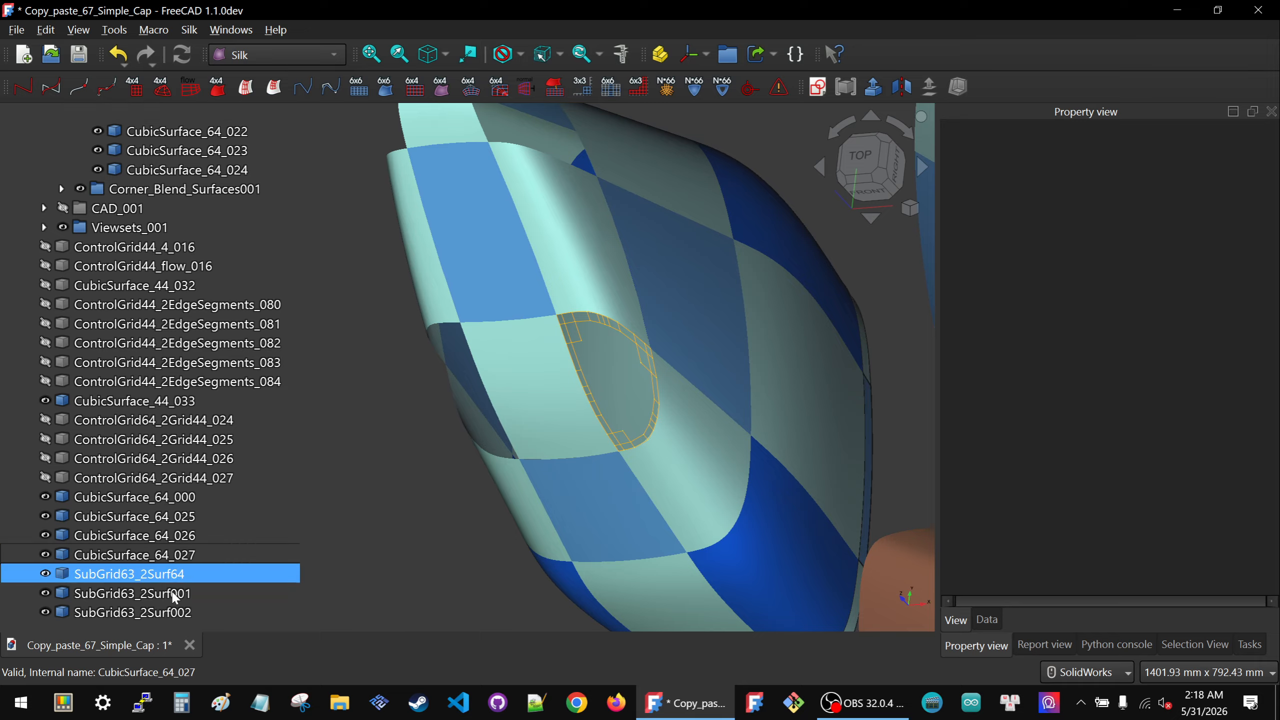
{"action": "left_click", "coordinate": [154, 580]}
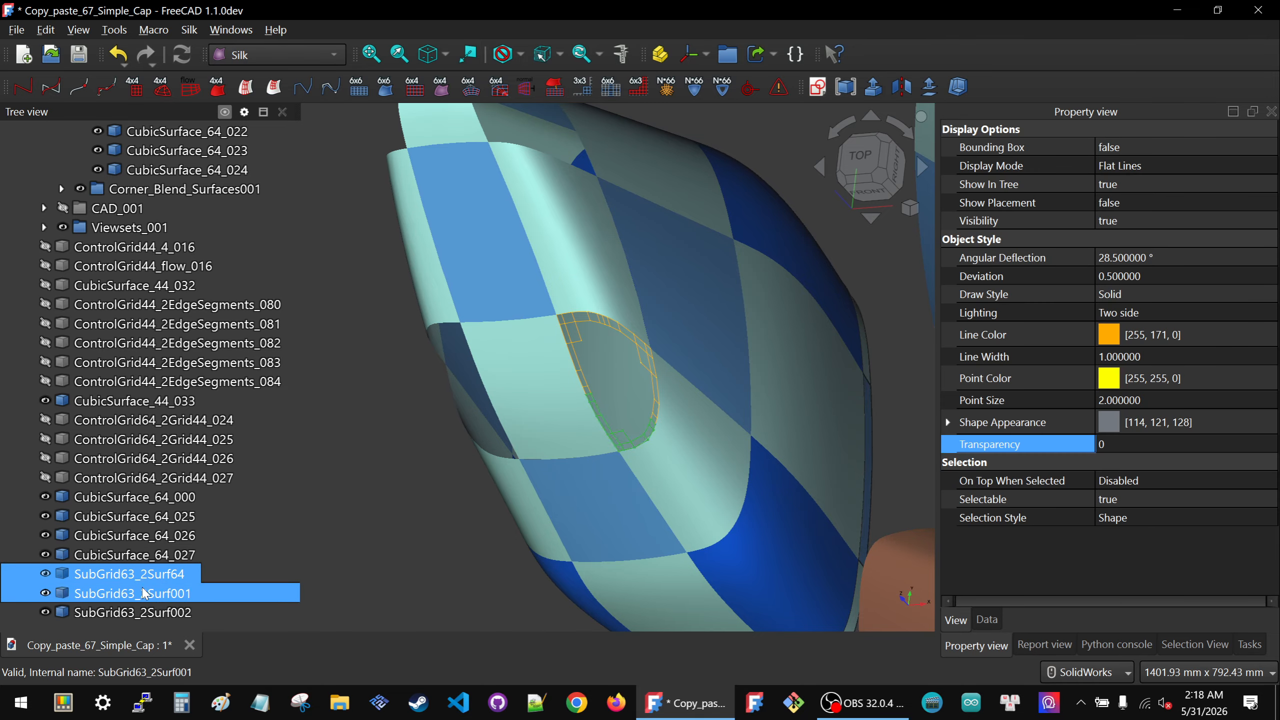
{"action": "left_click", "coordinate": [144, 593], "text": "ctrl"}
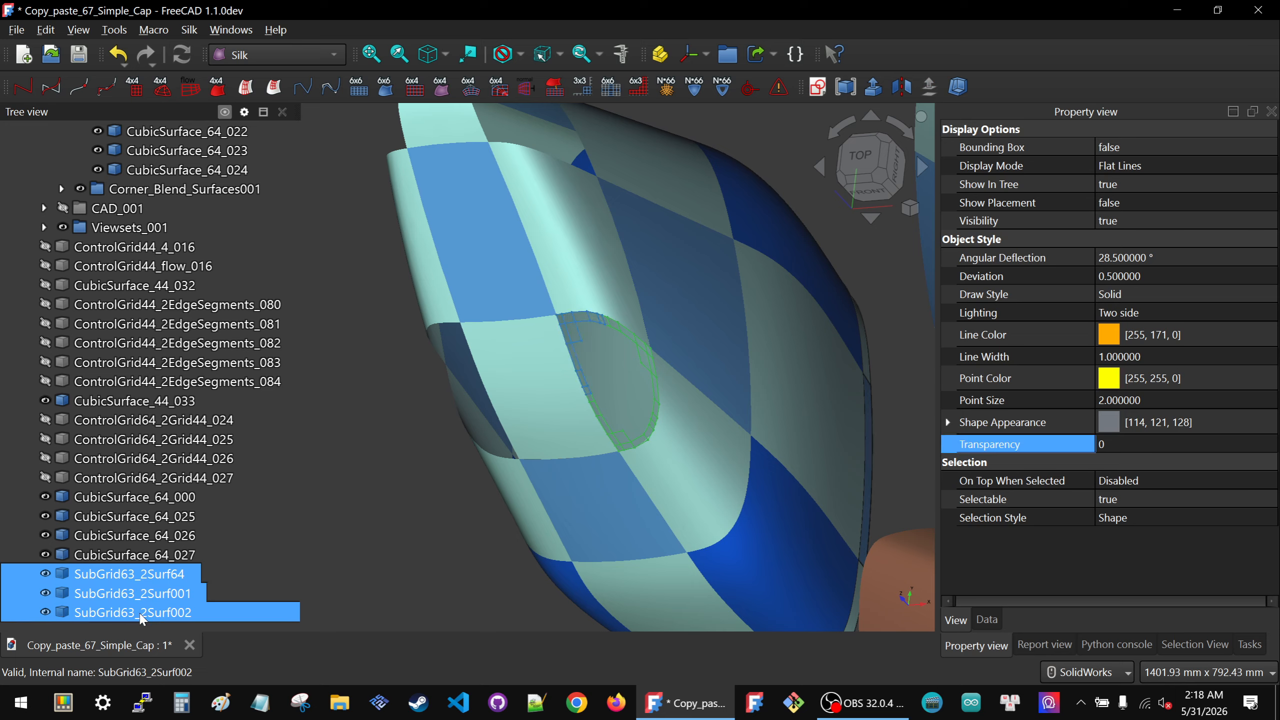
{"action": "left_click", "coordinate": [140, 612], "text": "ctrl"}
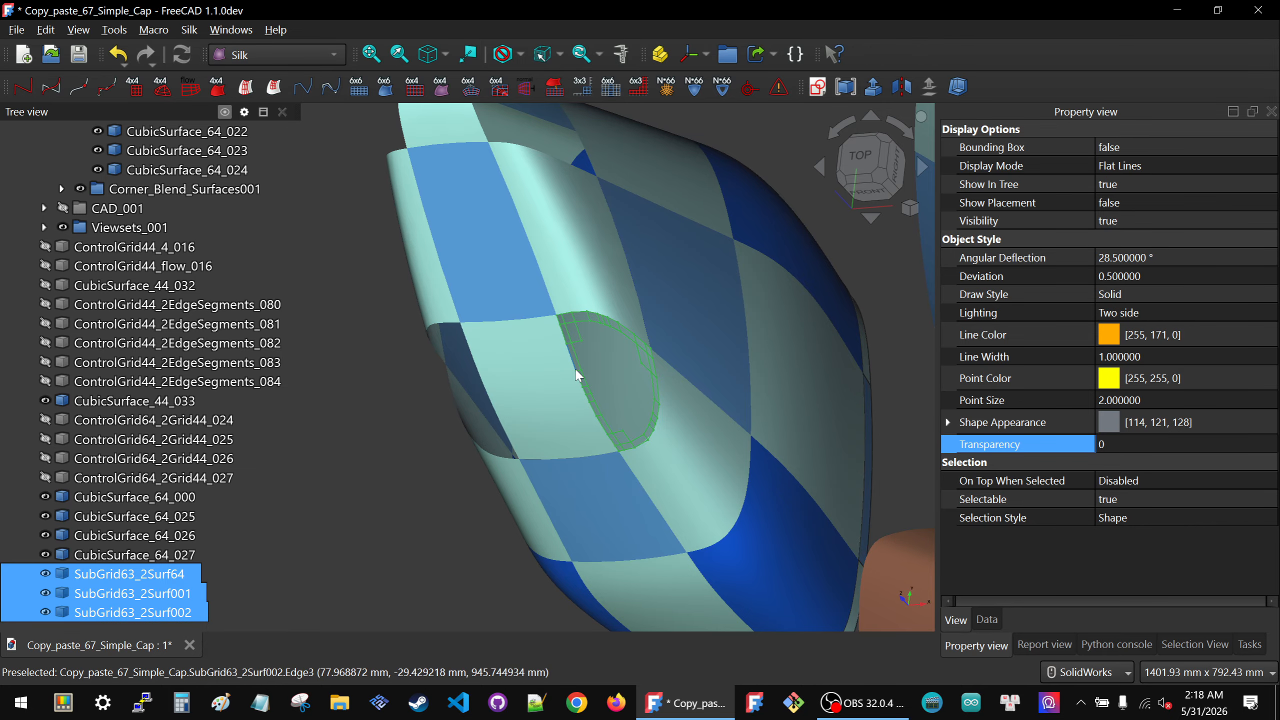
{"action": "left_click", "coordinate": [668, 88]}
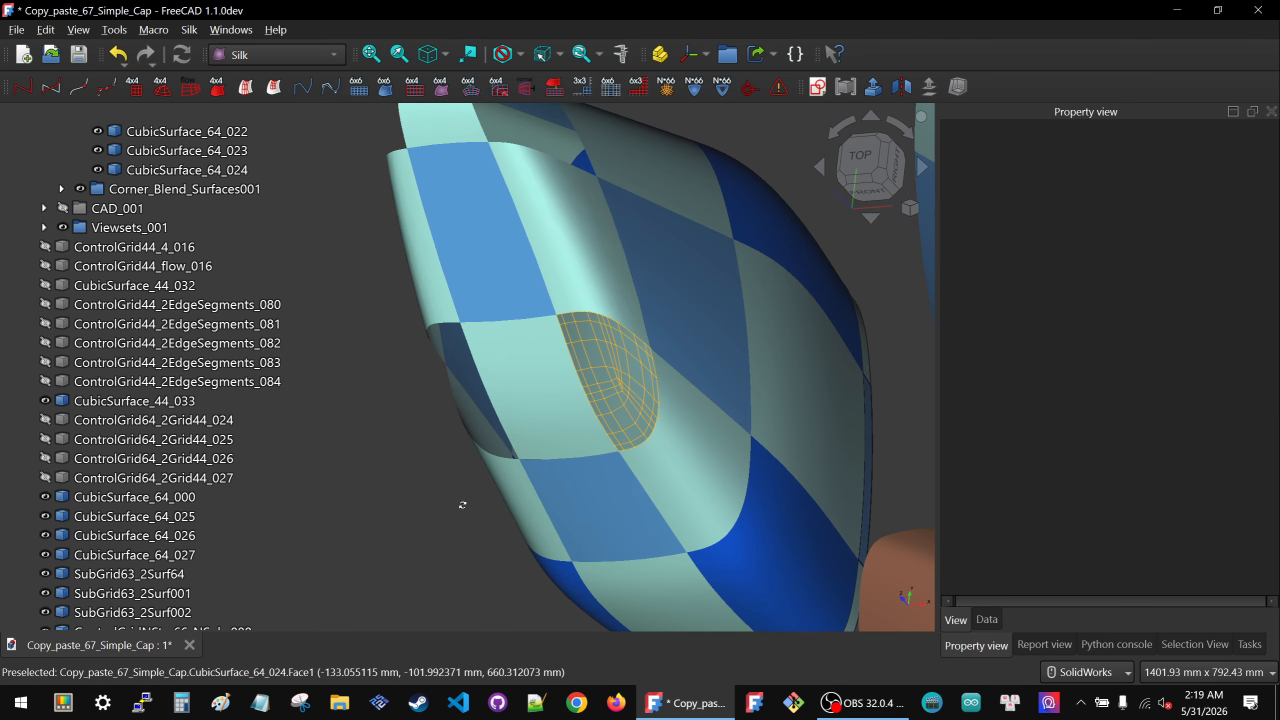
Fill the front corner with a CubicNStarSurface_66 built from ControlGridNStar66_NSub_000, and hide that control grid
{"action": "middle_click_drag", "start_coordinate": [463, 505], "coordinate": [435, 503]}
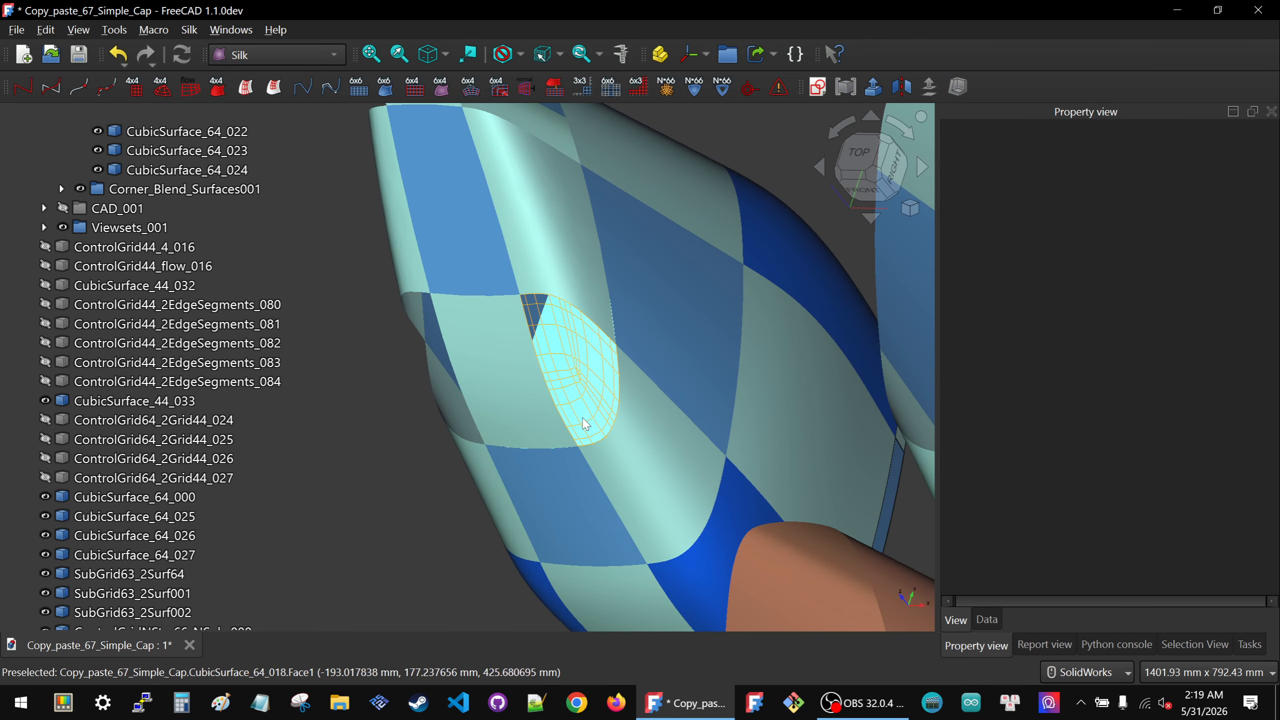
{"action": "scroll", "coordinate": [585, 423], "scroll_direction": "up", "scroll_amount": 5}
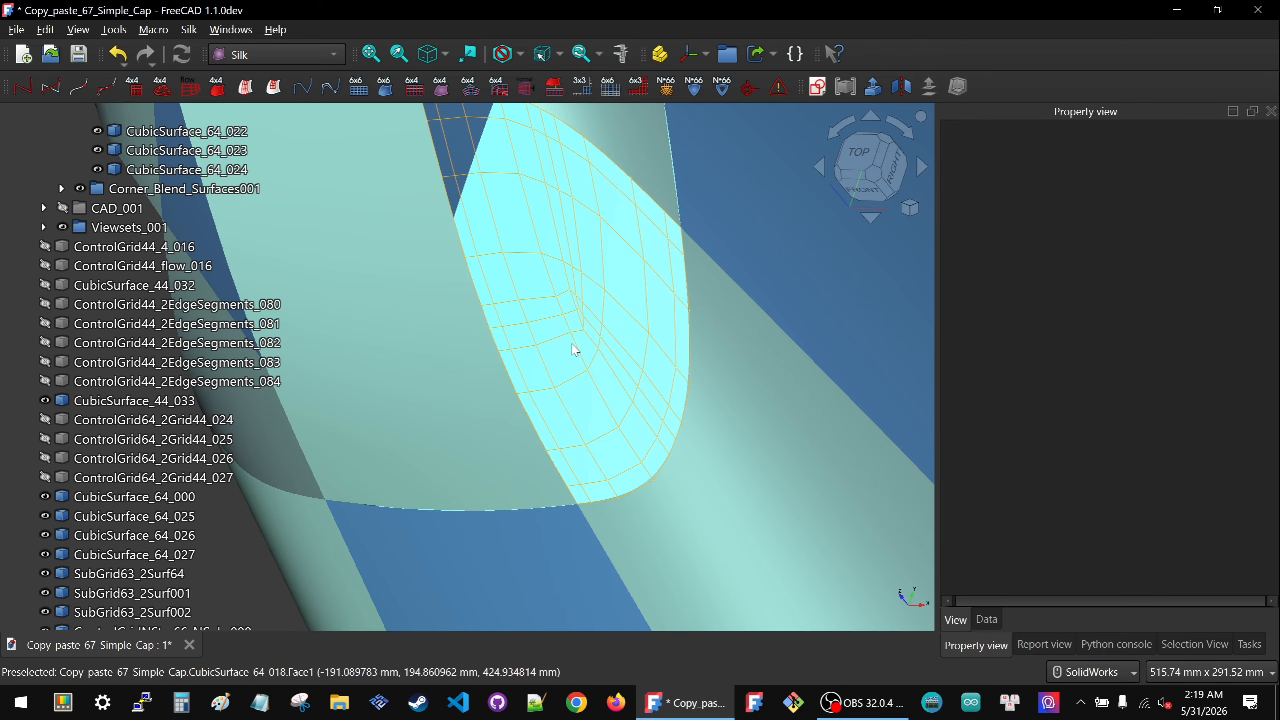
{"action": "middle_click_drag", "start_coordinate": [578, 309], "coordinate": [570, 317]}
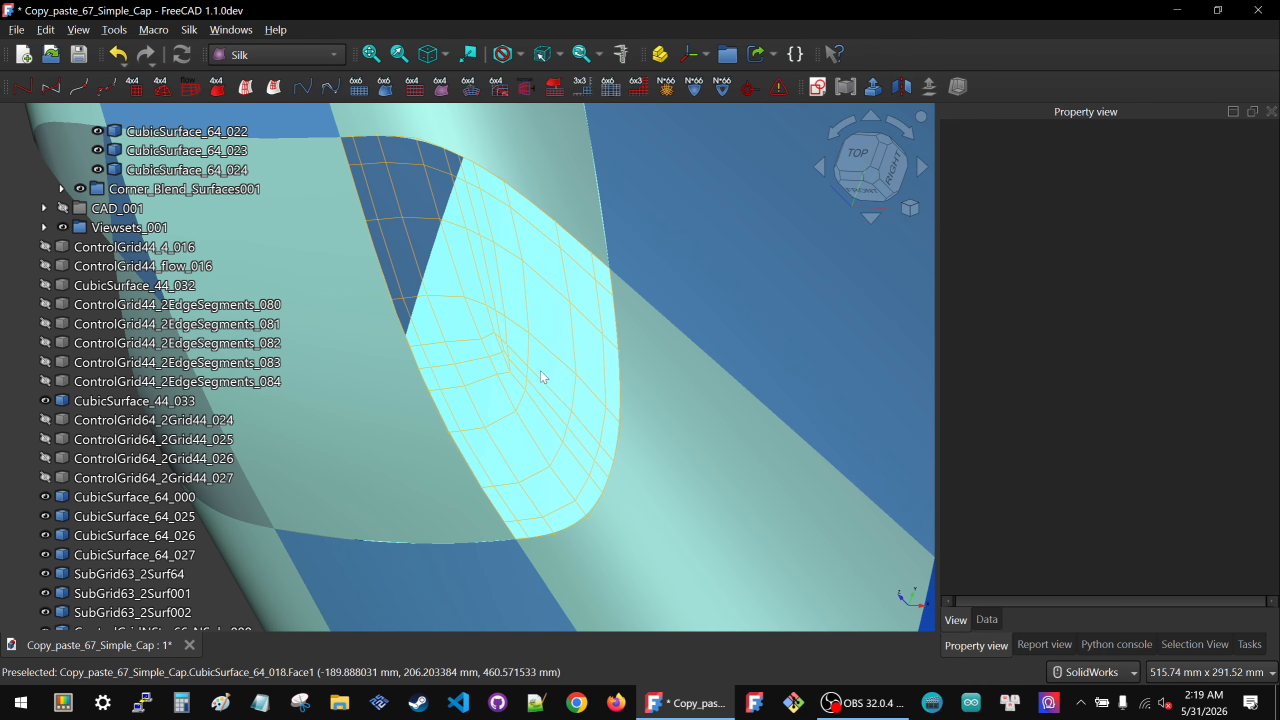
{"action": "scroll", "coordinate": [600, 362], "scroll_direction": "down", "scroll_amount": 1}
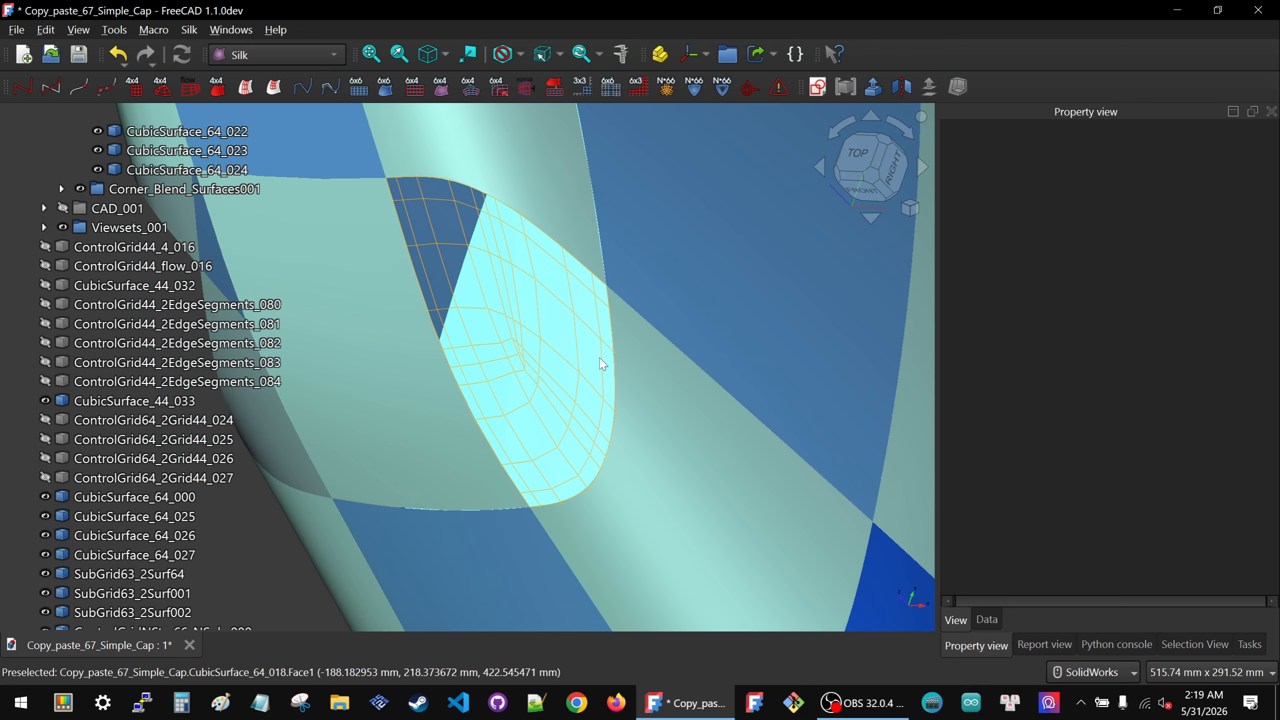
{"action": "left_click", "coordinate": [561, 357]}
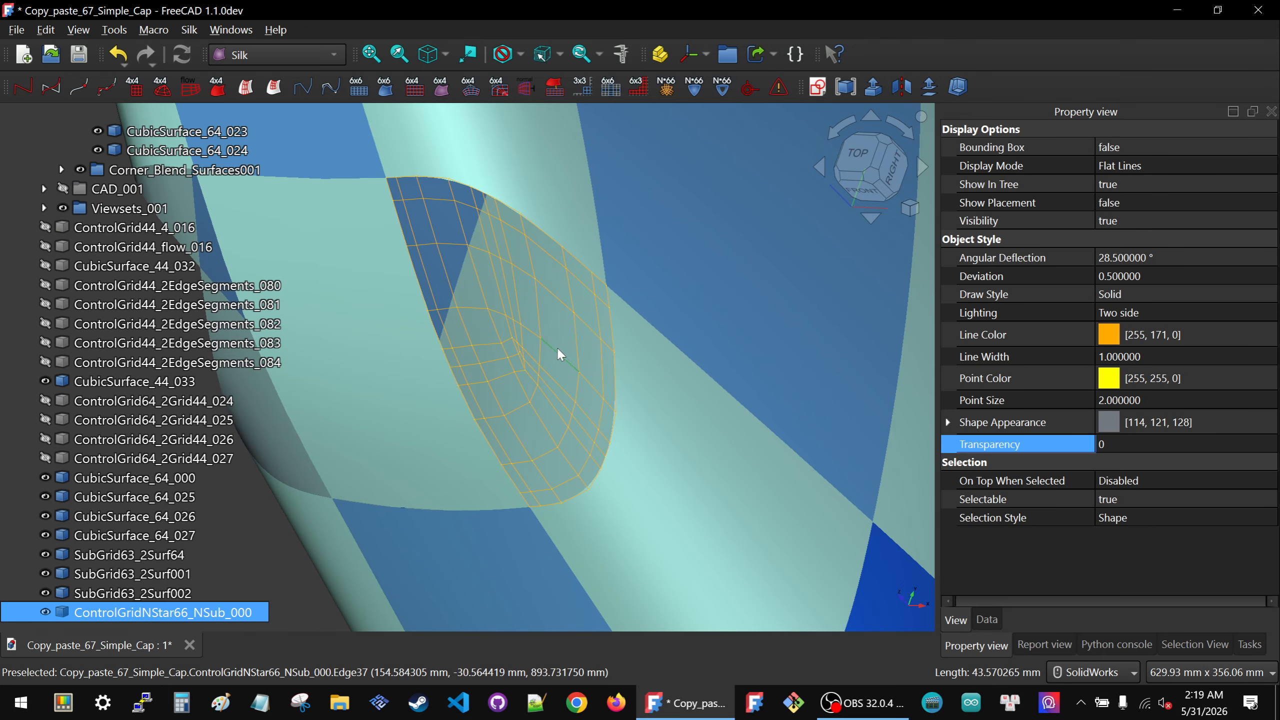
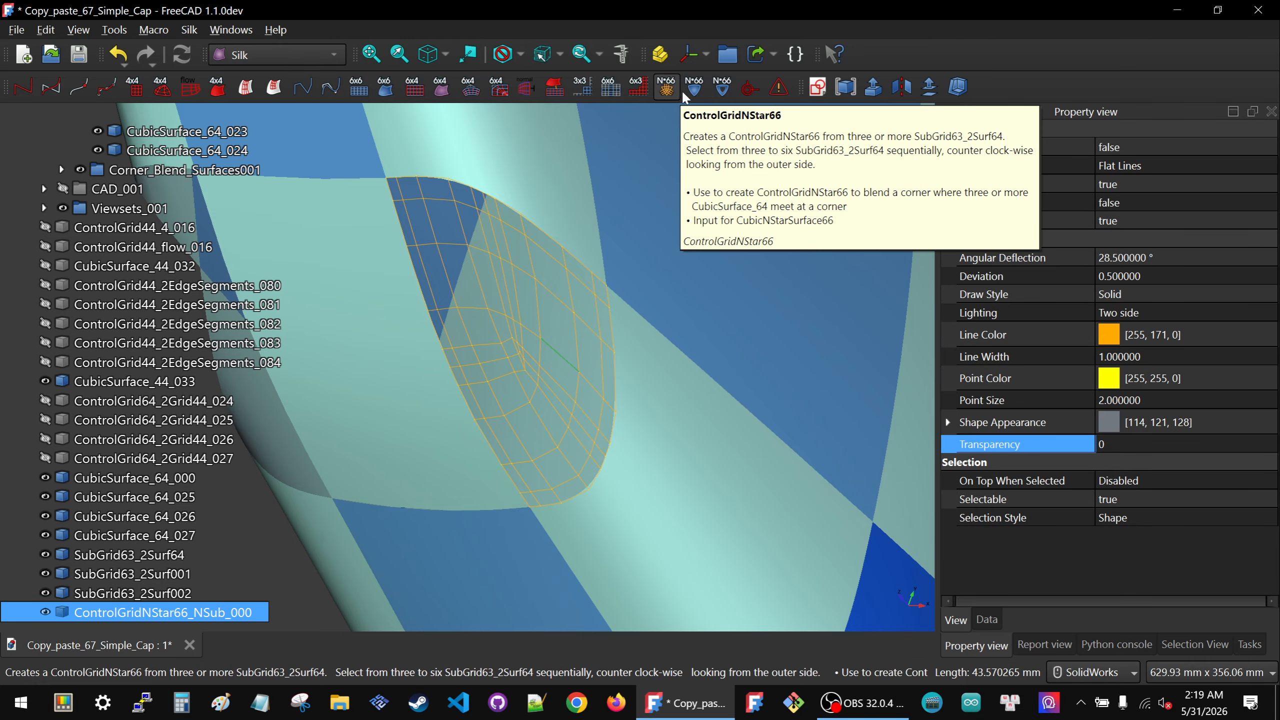
{"action": "left_click", "coordinate": [696, 91]}
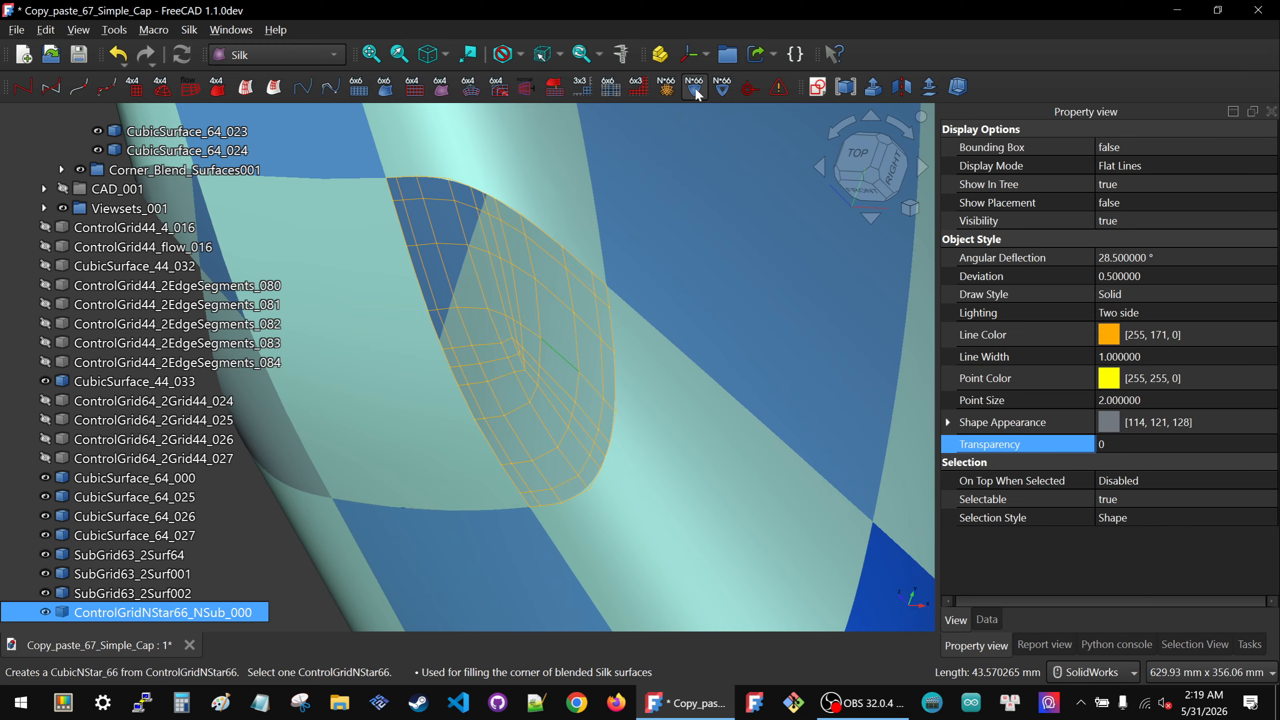
{"action": "scroll", "coordinate": [594, 297], "scroll_direction": "down", "scroll_amount": 3}
{"action": "scroll", "coordinate": [591, 289], "scroll_direction": "down", "scroll_amount": 1}
{"action": "key", "text": "space"}
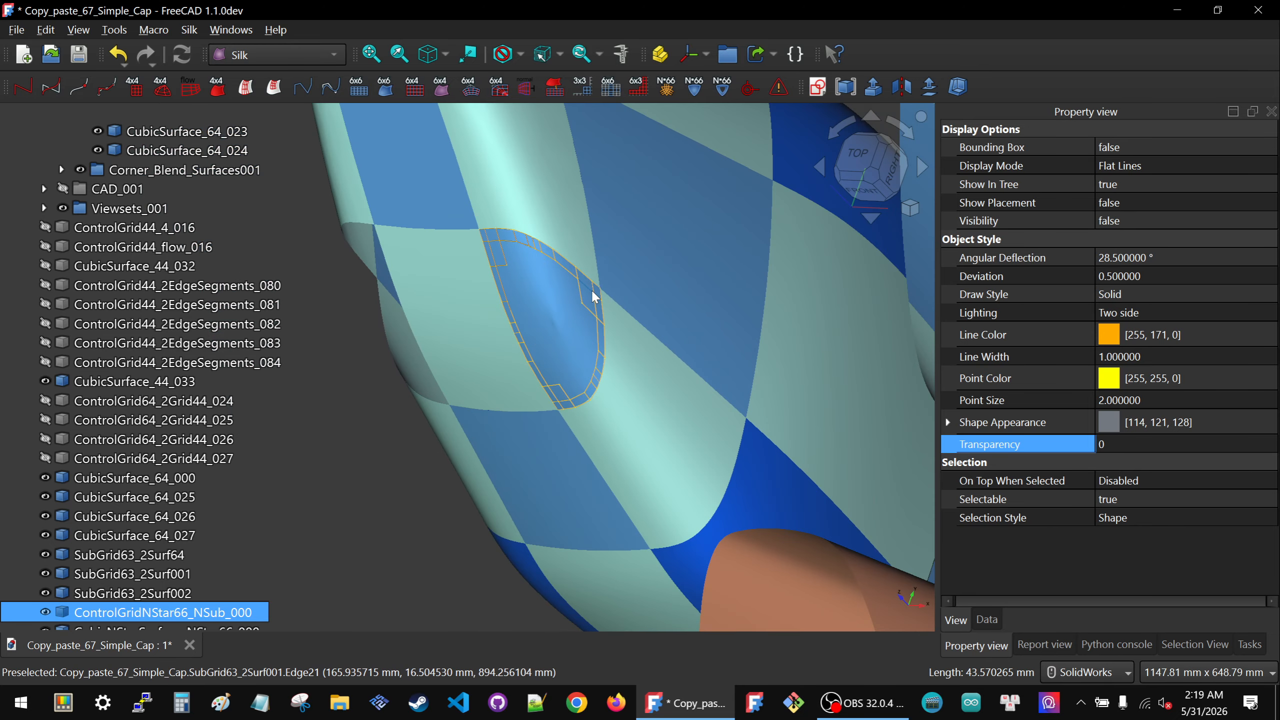
Hide the three corner subgrids SubGrid63_2Surf64, SubGrid63_2Surf001 and SubGrid63_2Surf002
{"action": "middle_click_drag", "start_coordinate": [415, 458], "coordinate": [435, 447]}
{"action": "scroll", "coordinate": [126, 540], "scroll_direction": "down", "scroll_amount": 1}
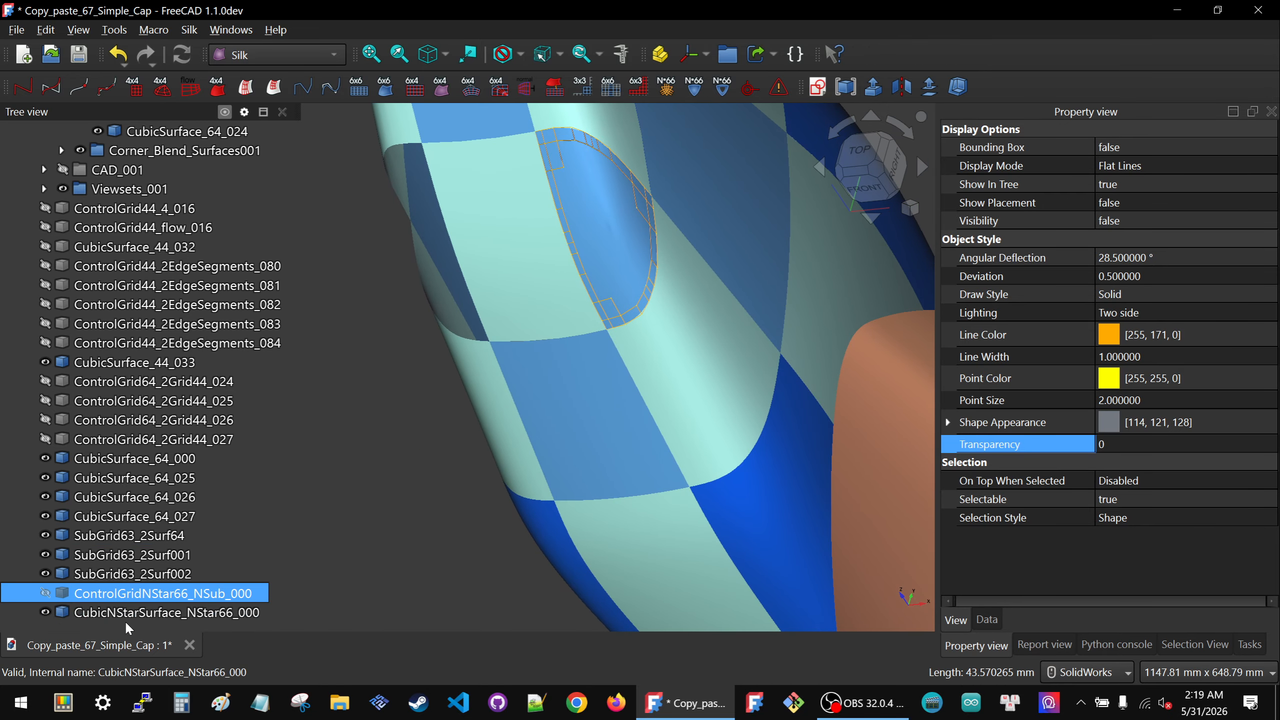
{"action": "left_click", "coordinate": [108, 534]}
{"action": "left_click", "coordinate": [109, 574], "text": "shift"}
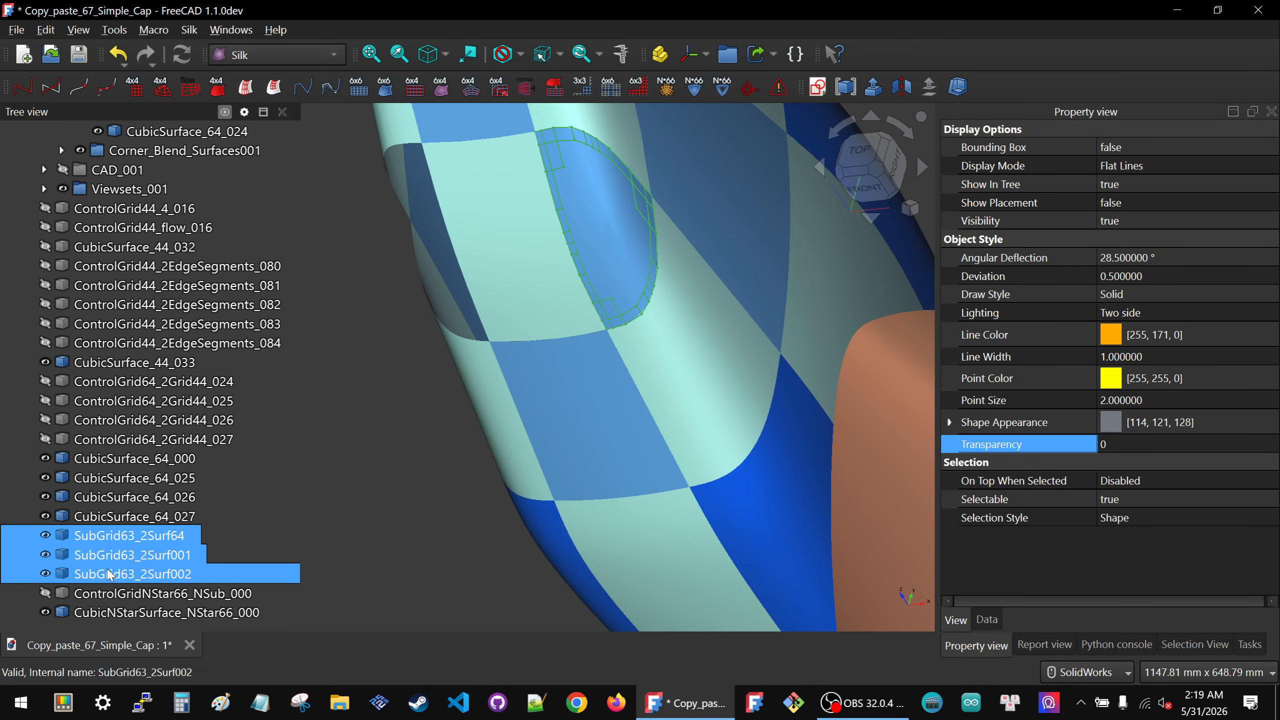
{"action": "left_click", "coordinate": [404, 477]}
Refine the display of CubicNStarSurface_NStar66_000 by setting its angular deflection to 1° and deviation to 0.3
{"action": "scroll", "coordinate": [610, 219], "scroll_direction": "up", "scroll_amount": 5}
{"action": "middle_click_drag", "start_coordinate": [589, 338], "coordinate": [618, 290]}
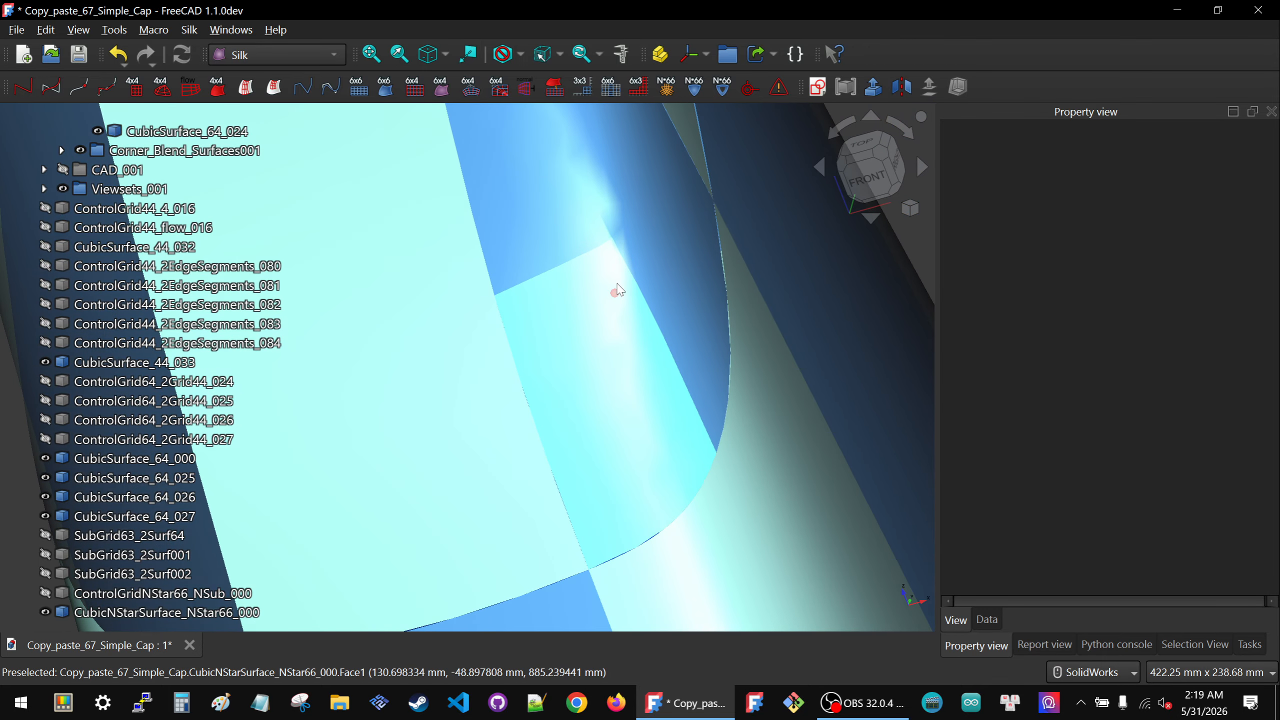
{"action": "left_click", "coordinate": [606, 328]}
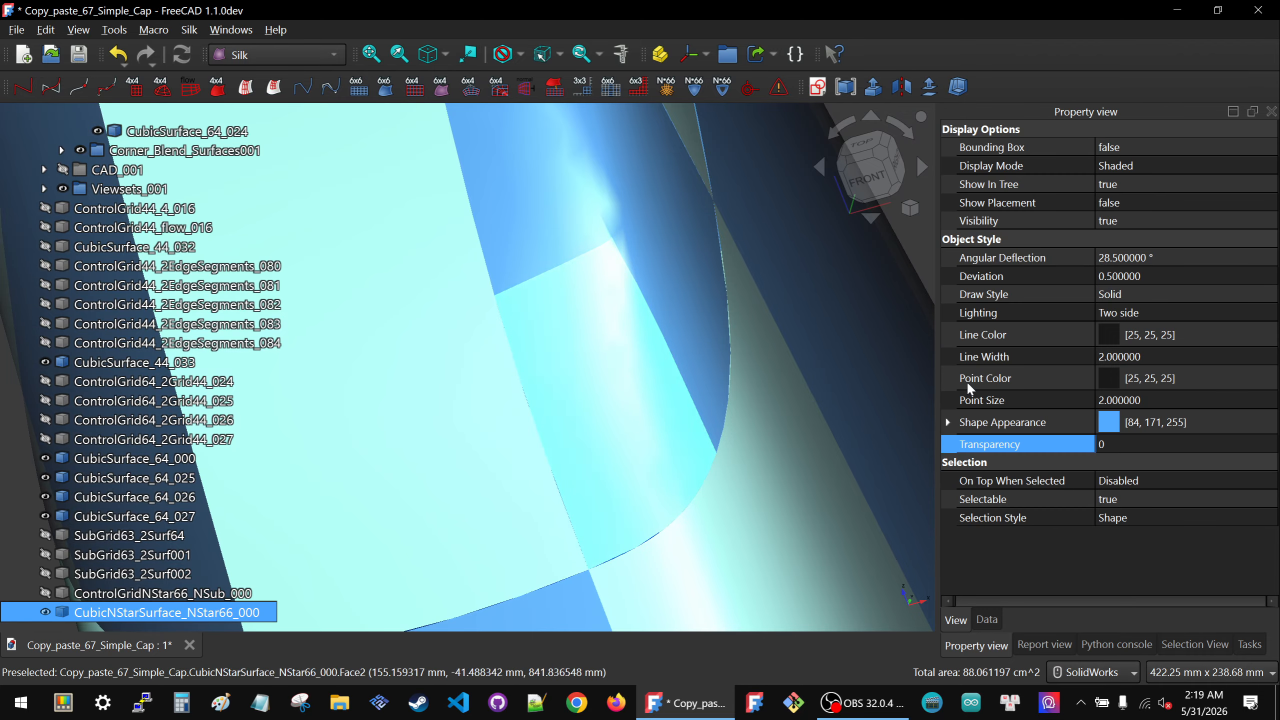
{"action": "left_click", "coordinate": [1219, 263]}
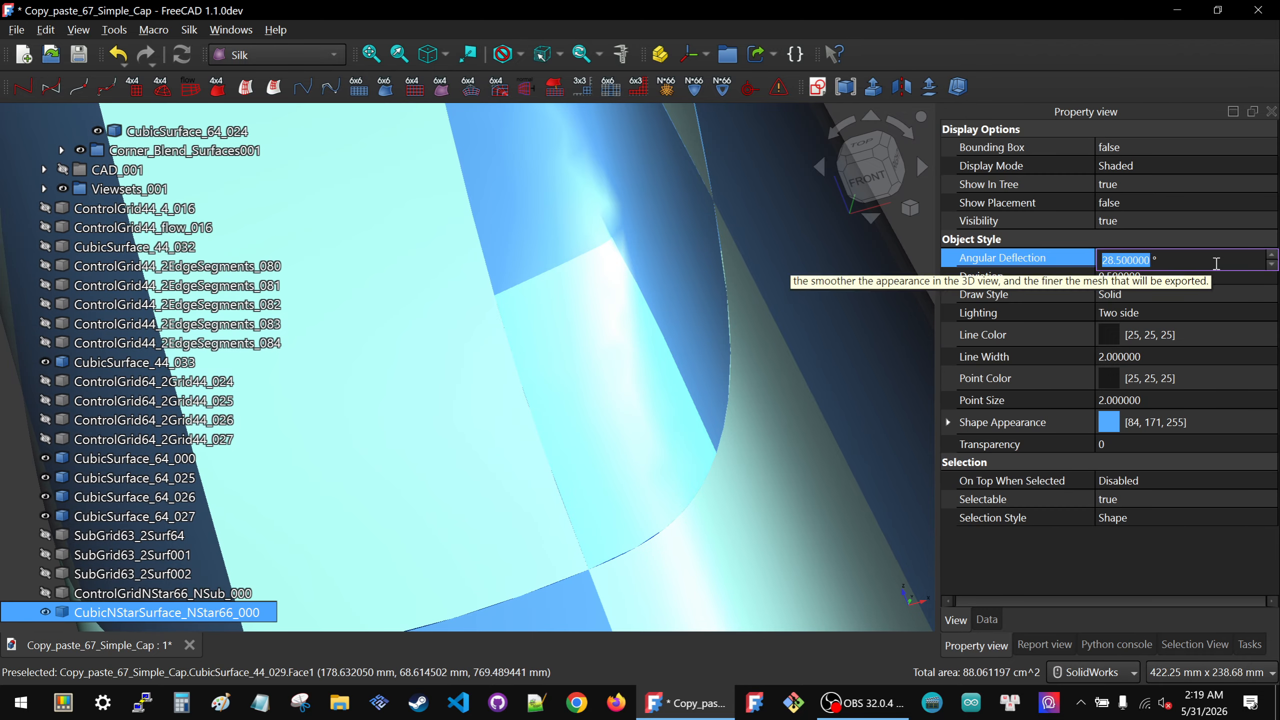
{"action": "type", "text": "1"}
{"action": "key", "text": "Return"}
{"action": "left_click", "coordinate": [1187, 274], "text": "shift"}
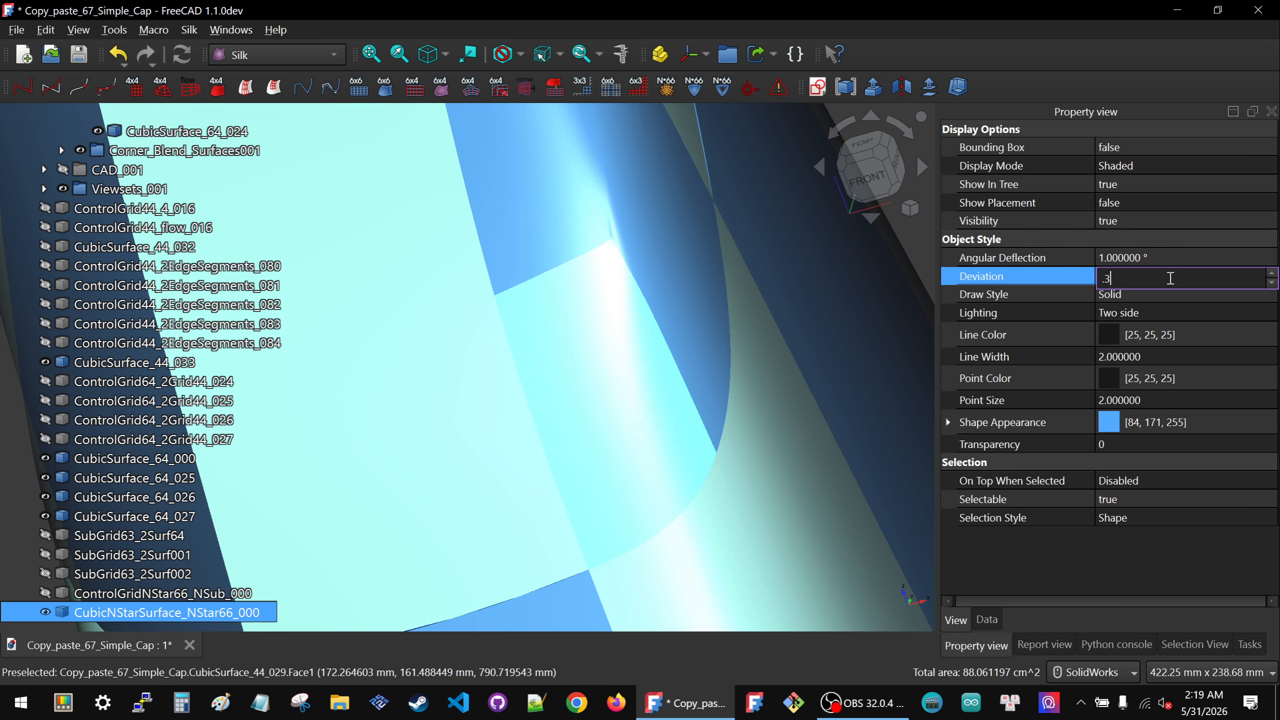
Examine the new corner surface up close and from several angles, checking how it blends with the cap and body surfaces
{"action": "scroll", "coordinate": [606, 320], "scroll_direction": "down", "scroll_amount": 5}
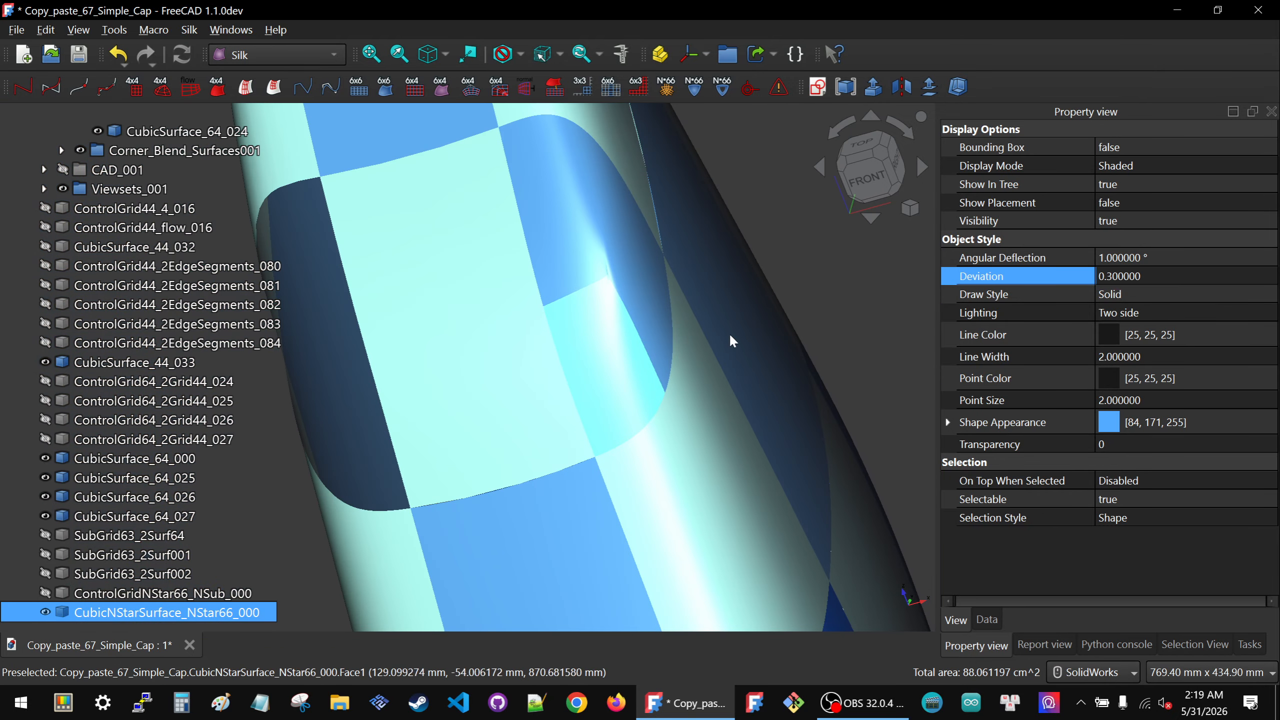
{"action": "left_click", "coordinate": [820, 272]}
{"action": "mouse_move", "coordinate": [619, 362]}
{"action": "middle_mouse_down"}
{"action": "mouse_move", "coordinate": [553, 375]}
{"action": "mouse_move", "coordinate": [593, 385]}
{"action": "mouse_move", "coordinate": [672, 349]}
{"action": "mouse_move", "coordinate": [635, 357]}
{"action": "middle_mouse_up"}
{"action": "scroll", "coordinate": [631, 252], "scroll_direction": "up", "scroll_amount": 5}
{"action": "middle_click_drag", "start_coordinate": [629, 282], "coordinate": [618, 403]}
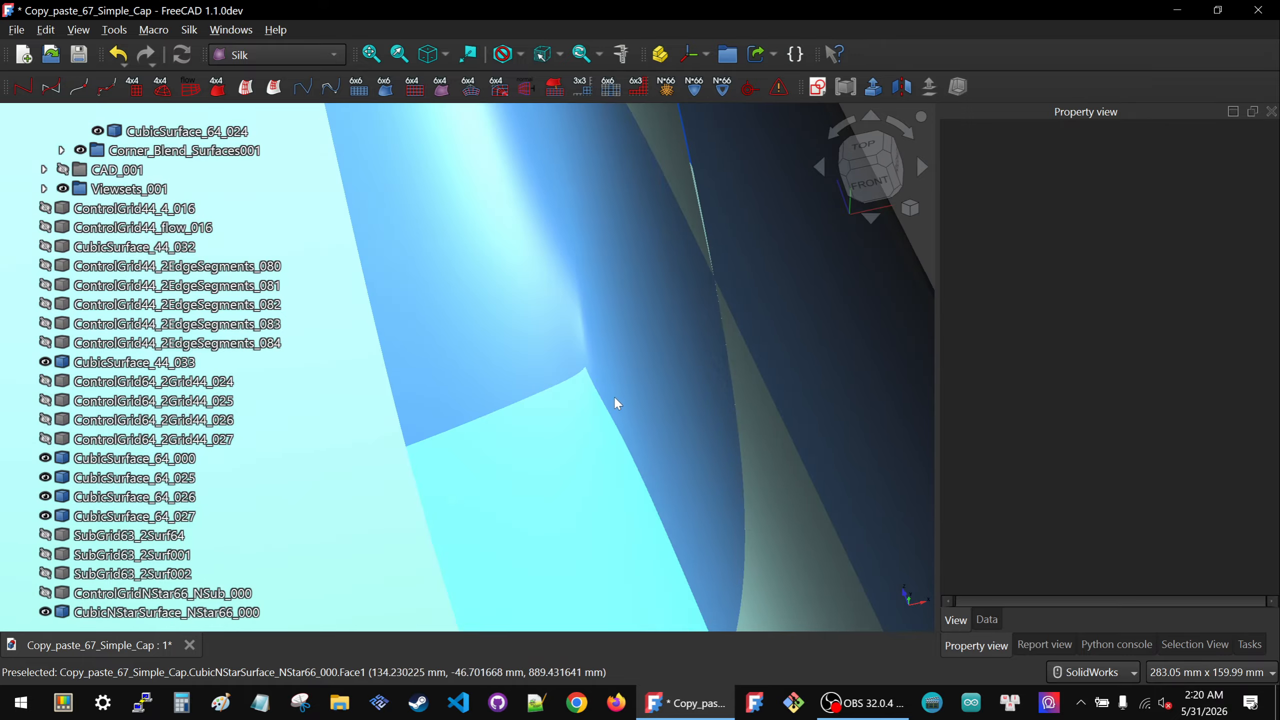
{"action": "scroll", "coordinate": [618, 403], "scroll_direction": "down", "scroll_amount": 6}
{"action": "middle_click_drag", "start_coordinate": [457, 435], "coordinate": [384, 478]}
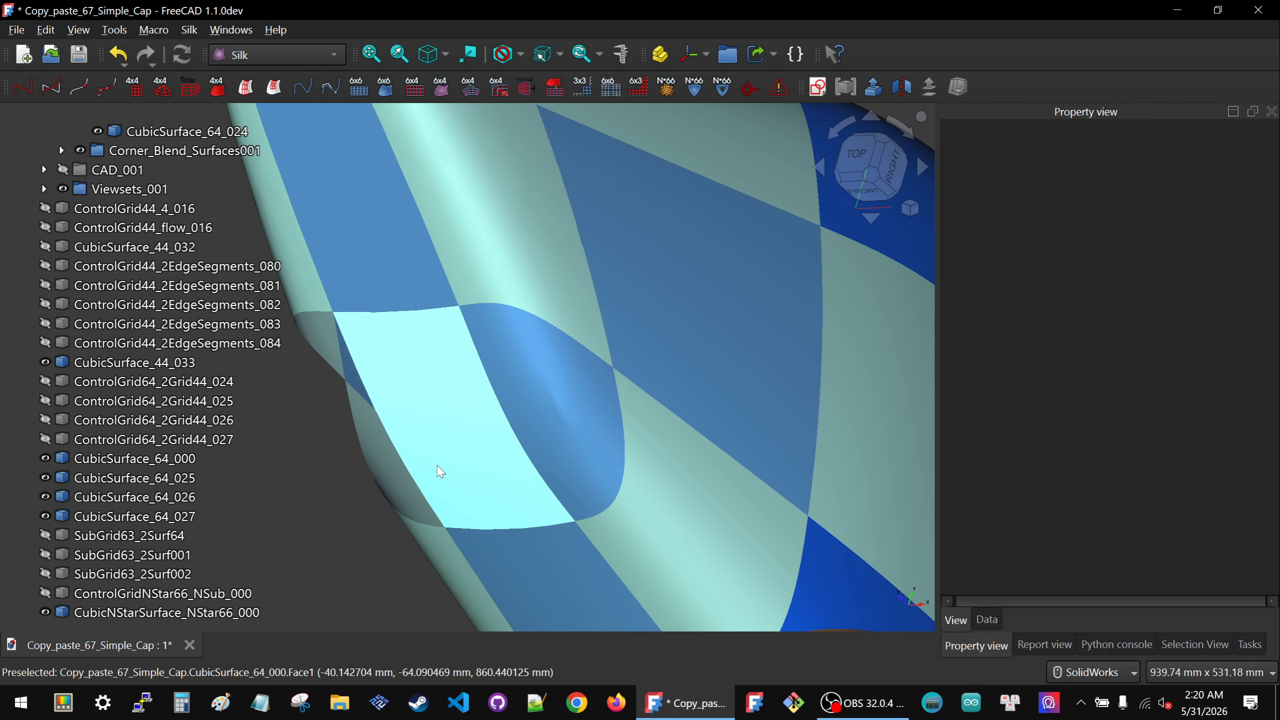
{"action": "middle_click_drag", "start_coordinate": [513, 422], "coordinate": [599, 387]}
{"action": "scroll", "coordinate": [598, 387], "scroll_direction": "down", "scroll_amount": 4}
{"action": "middle_click_drag", "start_coordinate": [551, 519], "coordinate": [586, 423]}
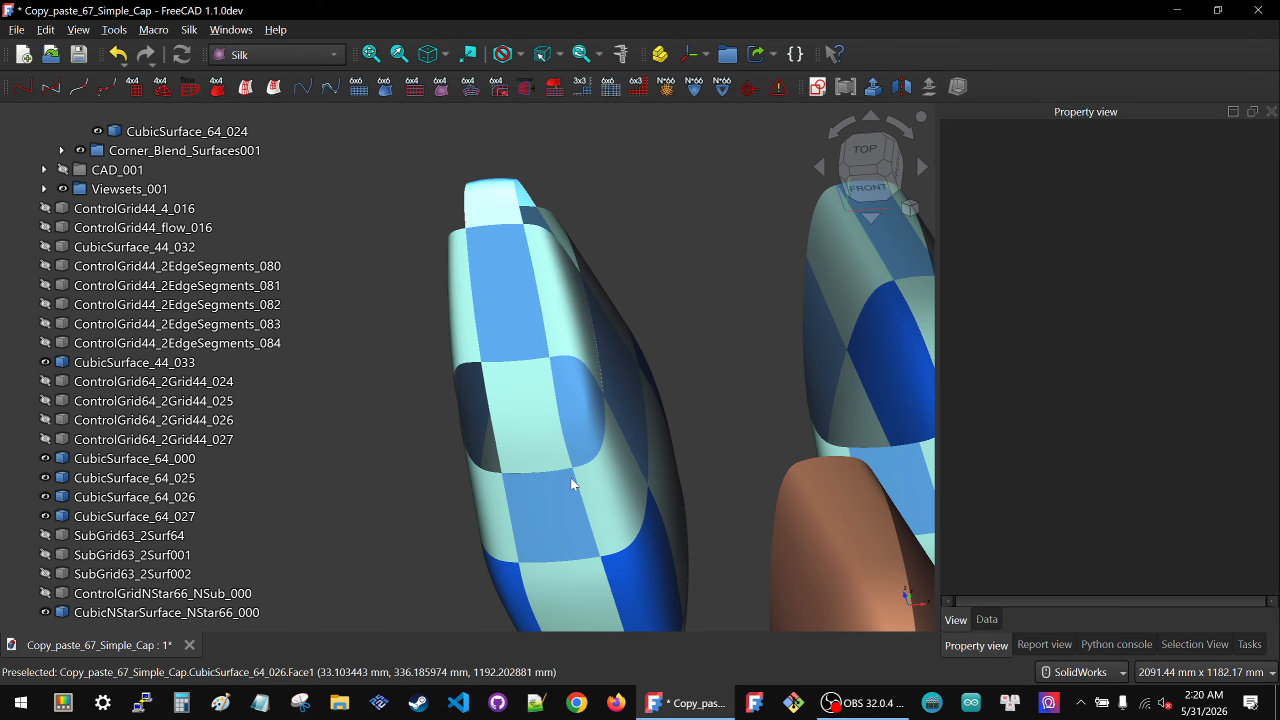
{"action": "scroll", "coordinate": [553, 379], "scroll_direction": "up", "scroll_amount": 3}
{"action": "mouse_move", "coordinate": [553, 379]}
{"action": "middle_mouse_down"}
{"action": "mouse_move", "coordinate": [523, 407]}
{"action": "mouse_move", "coordinate": [531, 383]}
{"action": "middle_mouse_up"}
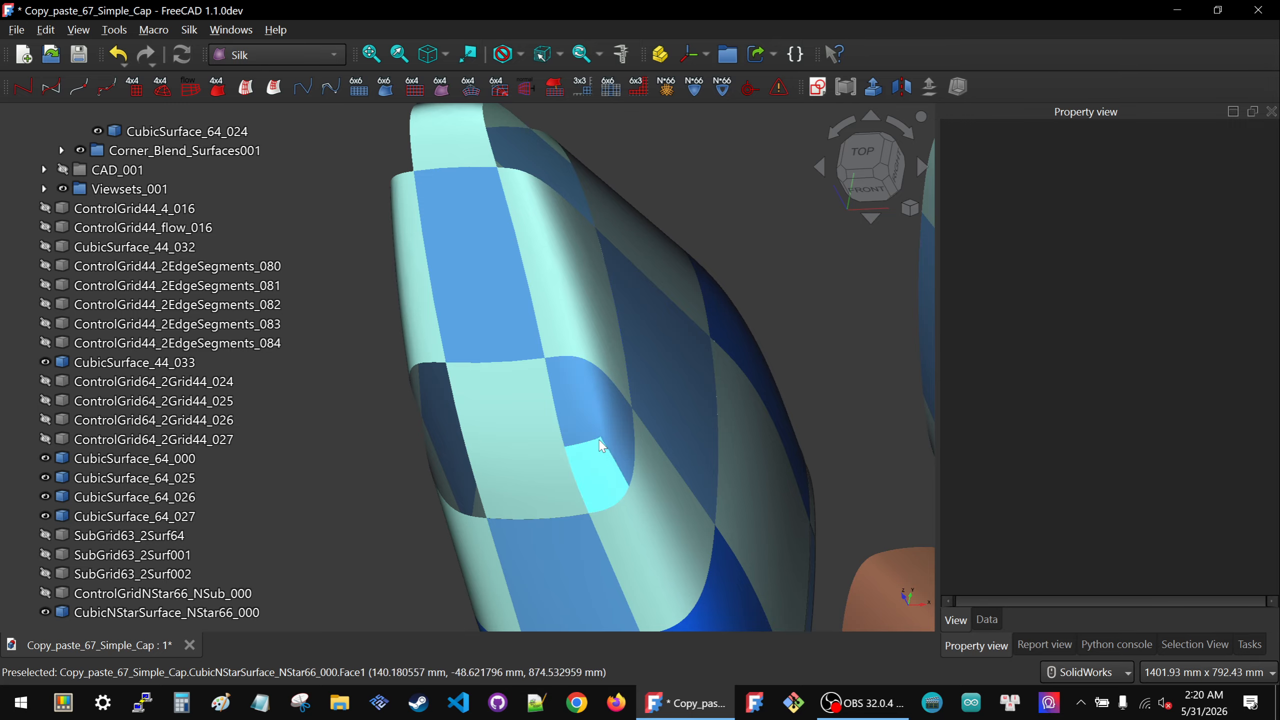
Build a SubGrid63 subgrid from CubicSurface_64_025 and CubicSurface_64_022 at the next open corner of the cap
{"action": "scroll", "coordinate": [591, 400], "scroll_direction": "down", "scroll_amount": 6}
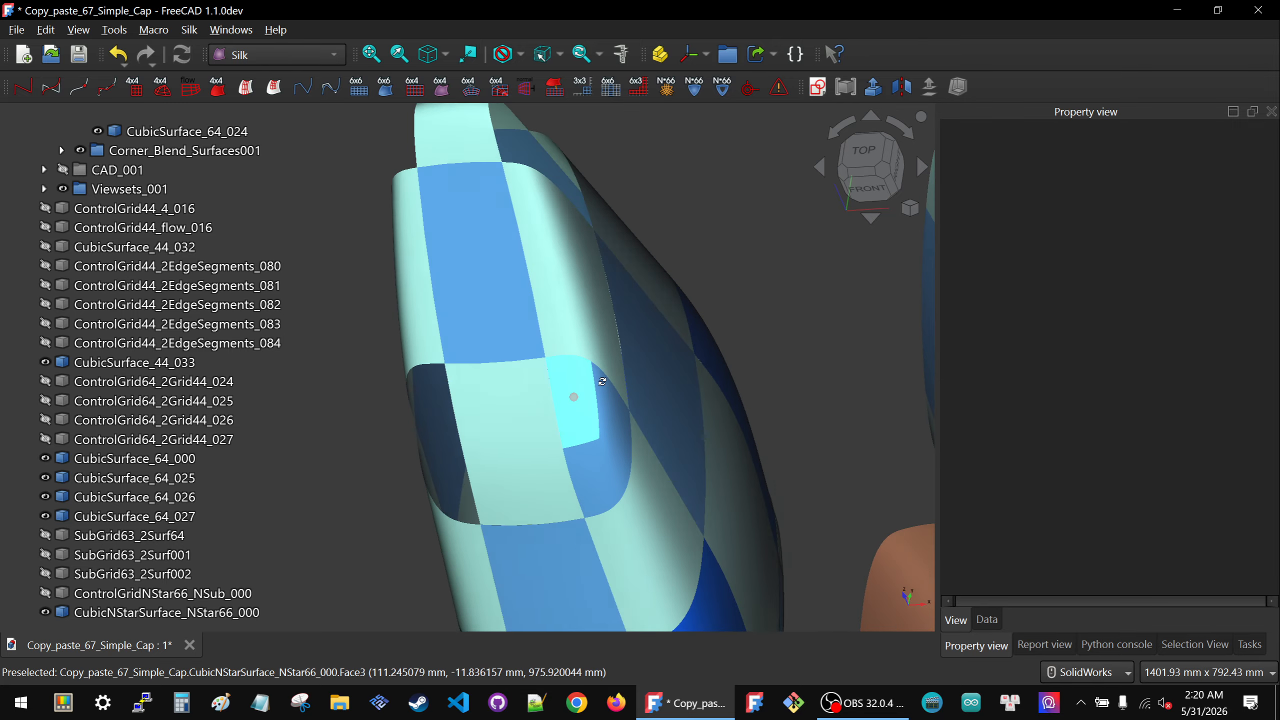
{"action": "middle_click_drag", "start_coordinate": [594, 515], "coordinate": [512, 439]}
{"action": "middle_click_drag", "start_coordinate": [630, 384], "coordinate": [584, 467]}
{"action": "scroll", "coordinate": [583, 466], "scroll_direction": "down", "scroll_amount": 3}
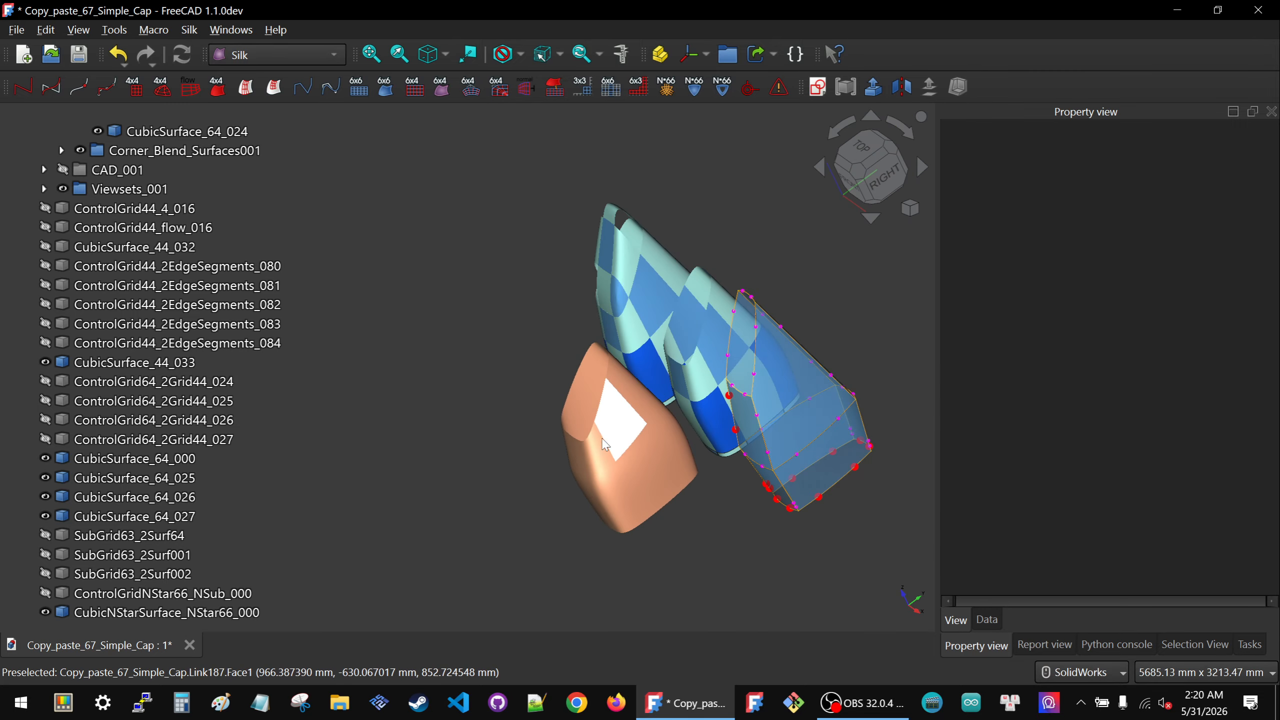
{"action": "scroll", "coordinate": [630, 247], "scroll_direction": "up", "scroll_amount": 4}
{"action": "left_click", "coordinate": [634, 252]}
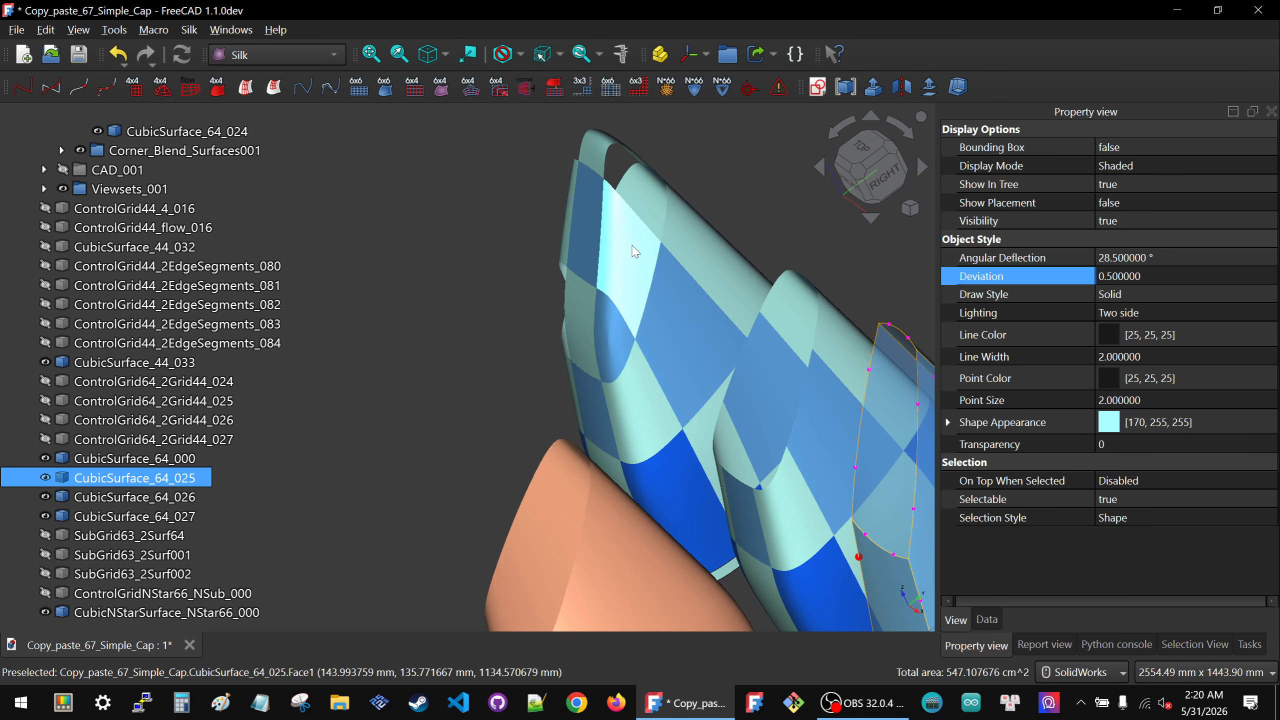
{"action": "left_click", "coordinate": [679, 249], "text": "ctrl"}
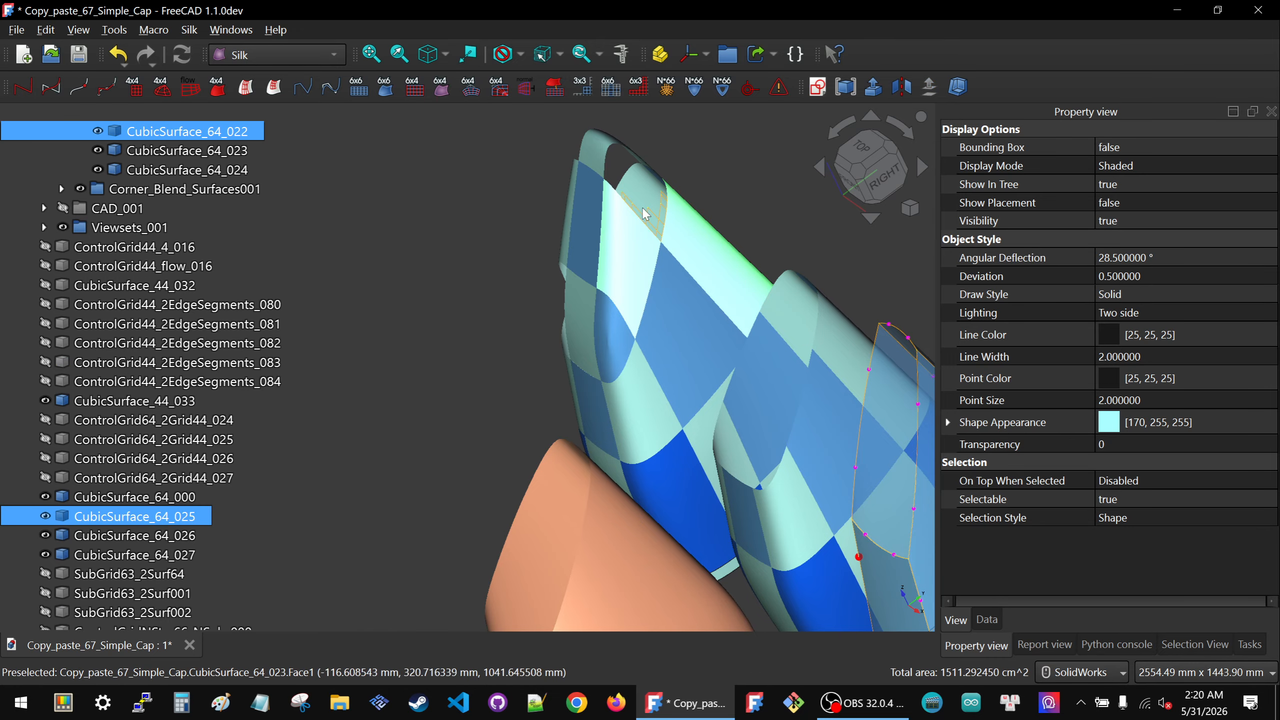
Build the corner's other two SubGrid63 subgrids, pairing CubicSurface_64_026 first with CubicSurface_64_022 and then with CubicSurface_64_025
{"action": "middle_click_drag", "start_coordinate": [637, 235], "coordinate": [648, 295]}
{"action": "left_click", "coordinate": [707, 206]}
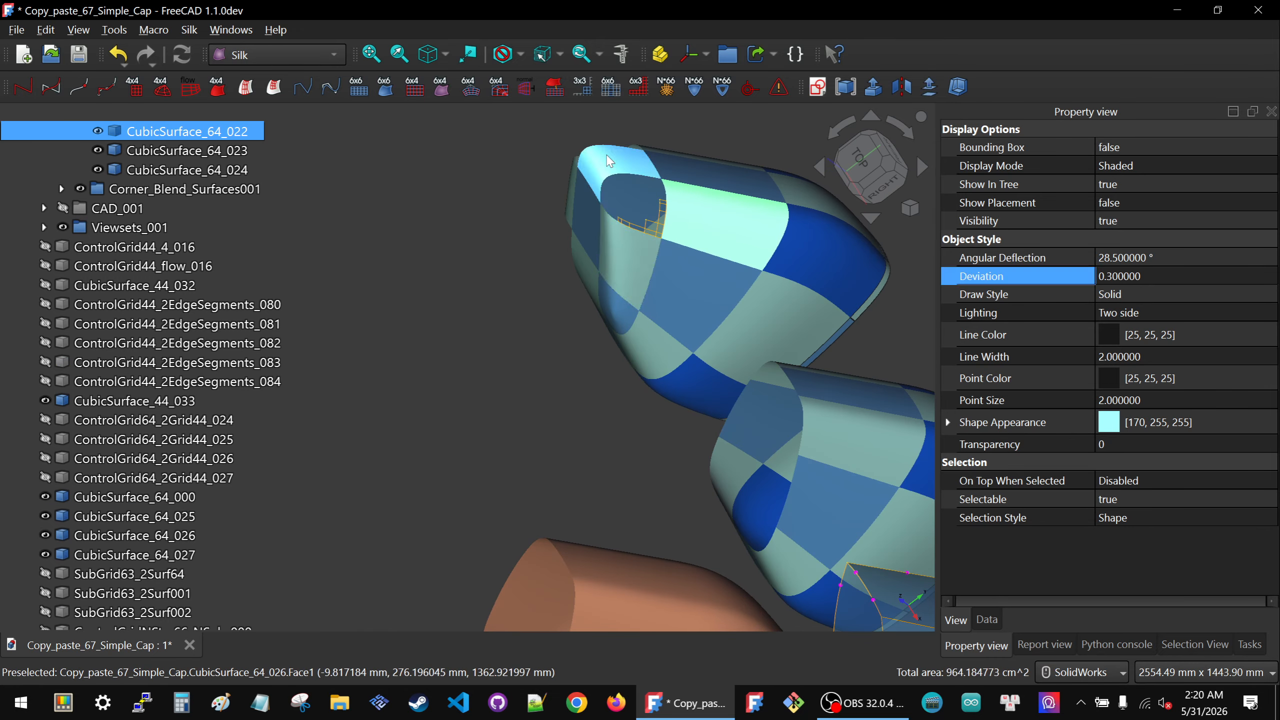
{"action": "left_click", "coordinate": [607, 157], "text": "ctrl"}
{"action": "left_click", "coordinate": [637, 88]}
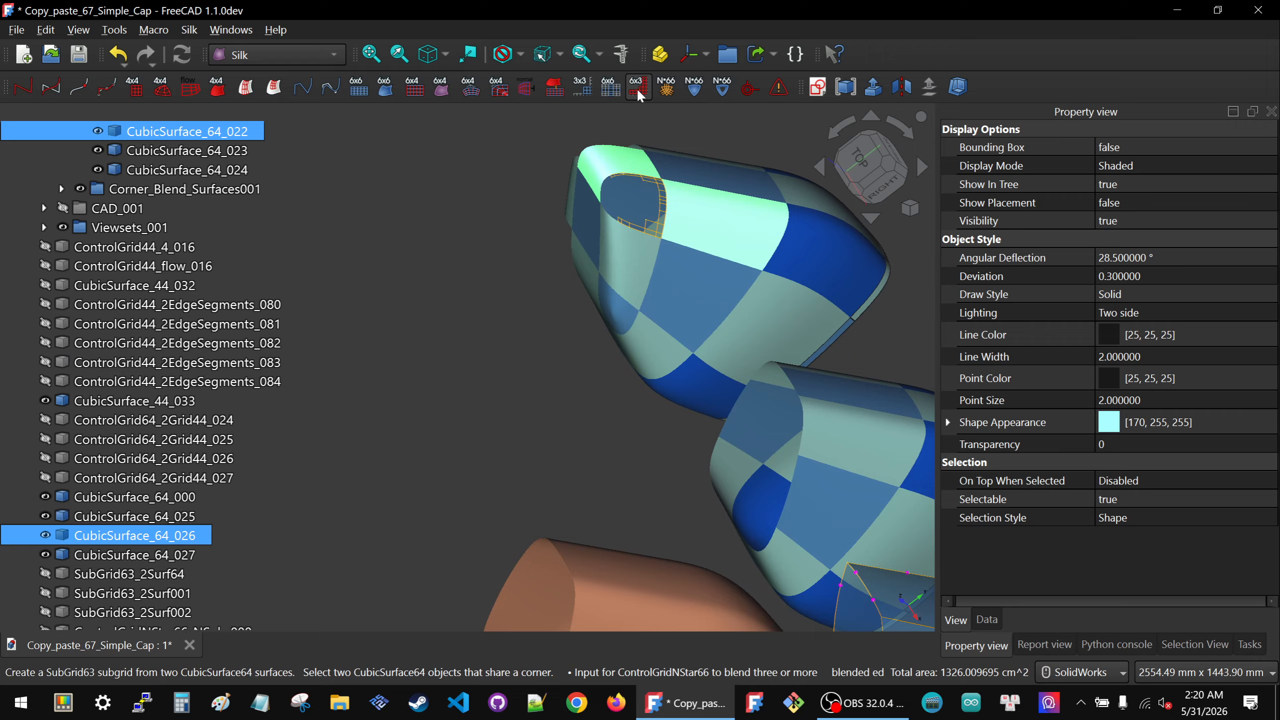
{"action": "left_click", "coordinate": [603, 161]}
{"action": "left_click", "coordinate": [620, 256], "text": "ctrl"}
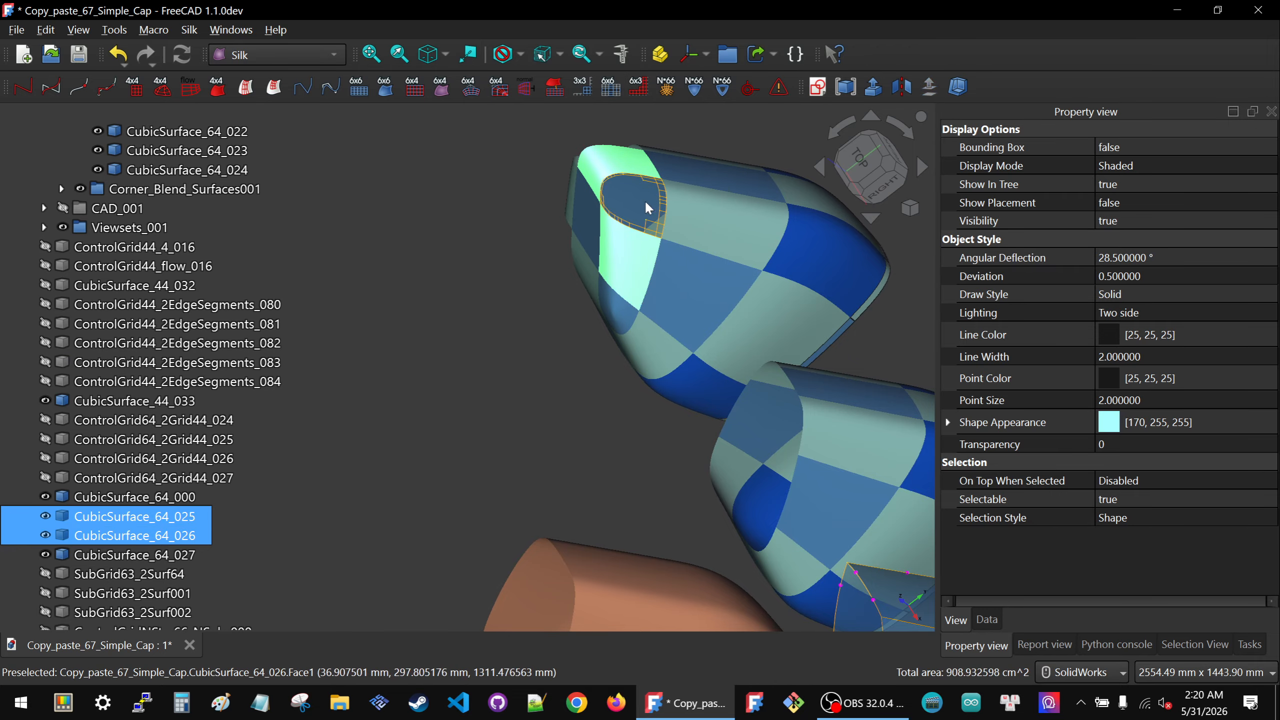
{"action": "left_click", "coordinate": [646, 226], "text": "ctrl"}
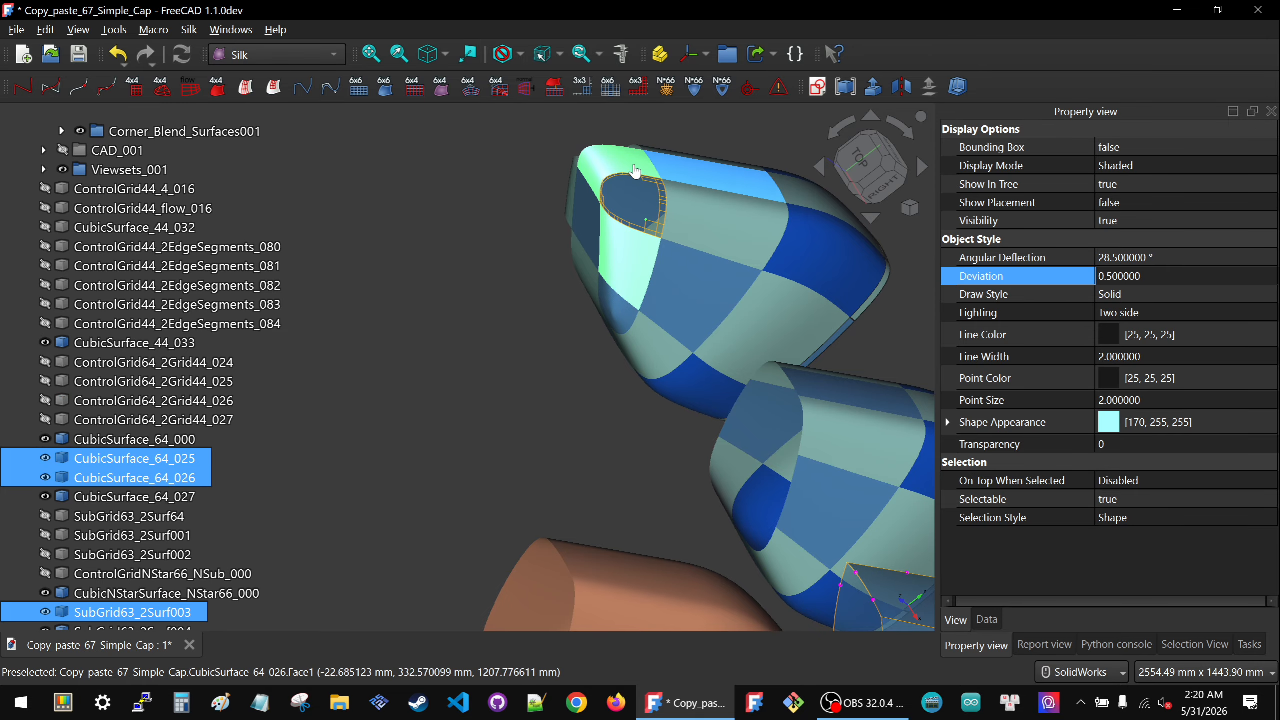
{"action": "left_click", "coordinate": [646, 189]}
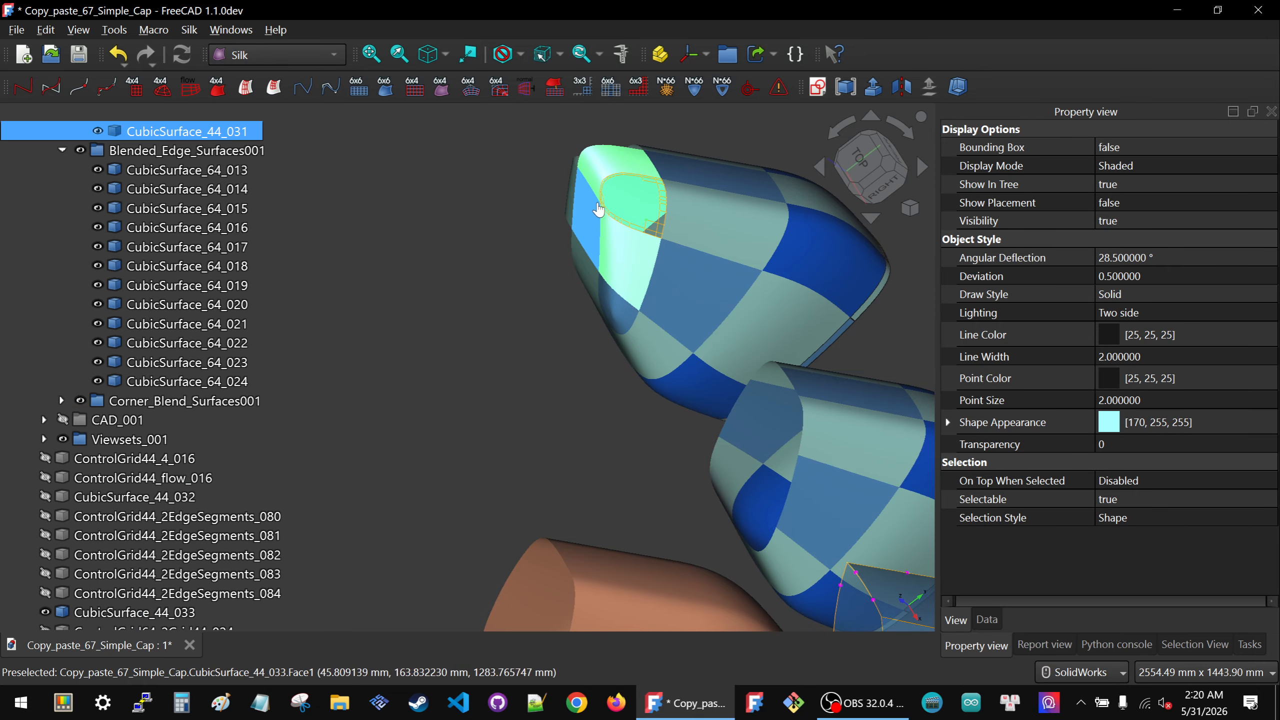
{"action": "left_click", "coordinate": [507, 269]}
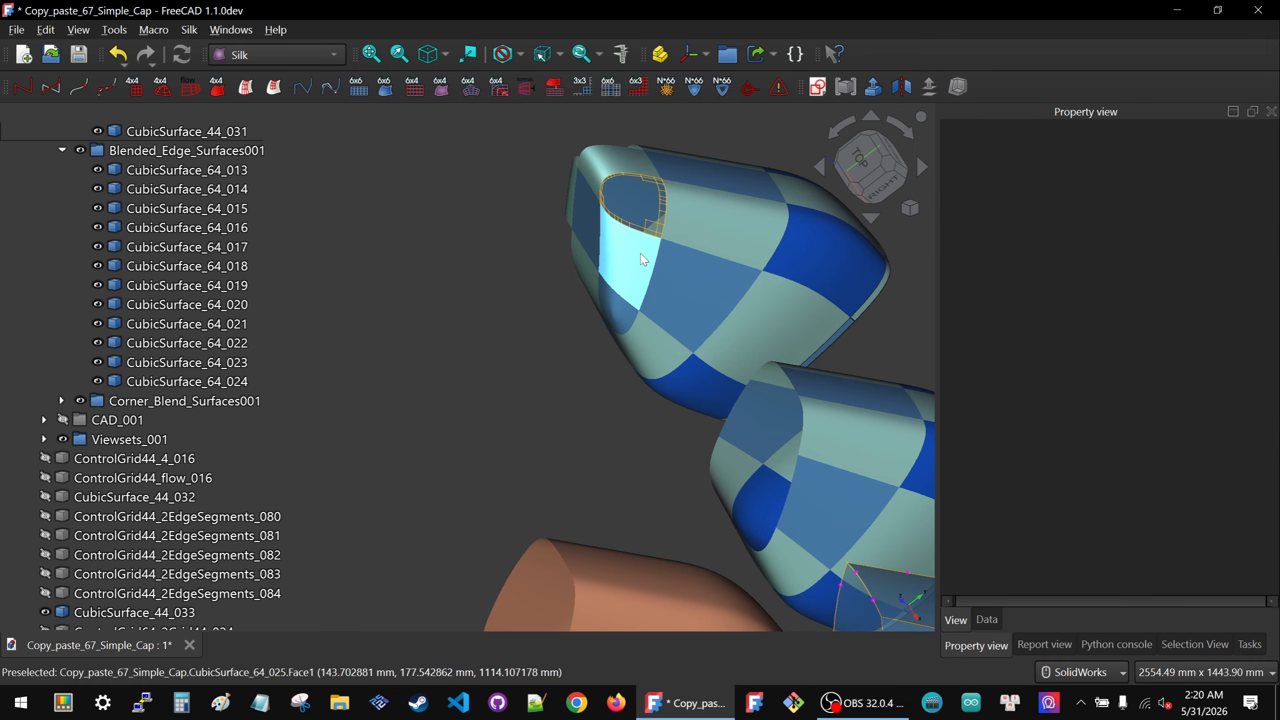
Build an NStar66 control grid from SubGrid63_2Surf003, SubGrid63_2Surf004 and SubGrid63_2Surf005, and create its cubic NStar surface
{"action": "scroll", "coordinate": [101, 454], "scroll_direction": "down", "scroll_amount": 5}
{"action": "left_click", "coordinate": [101, 574]}
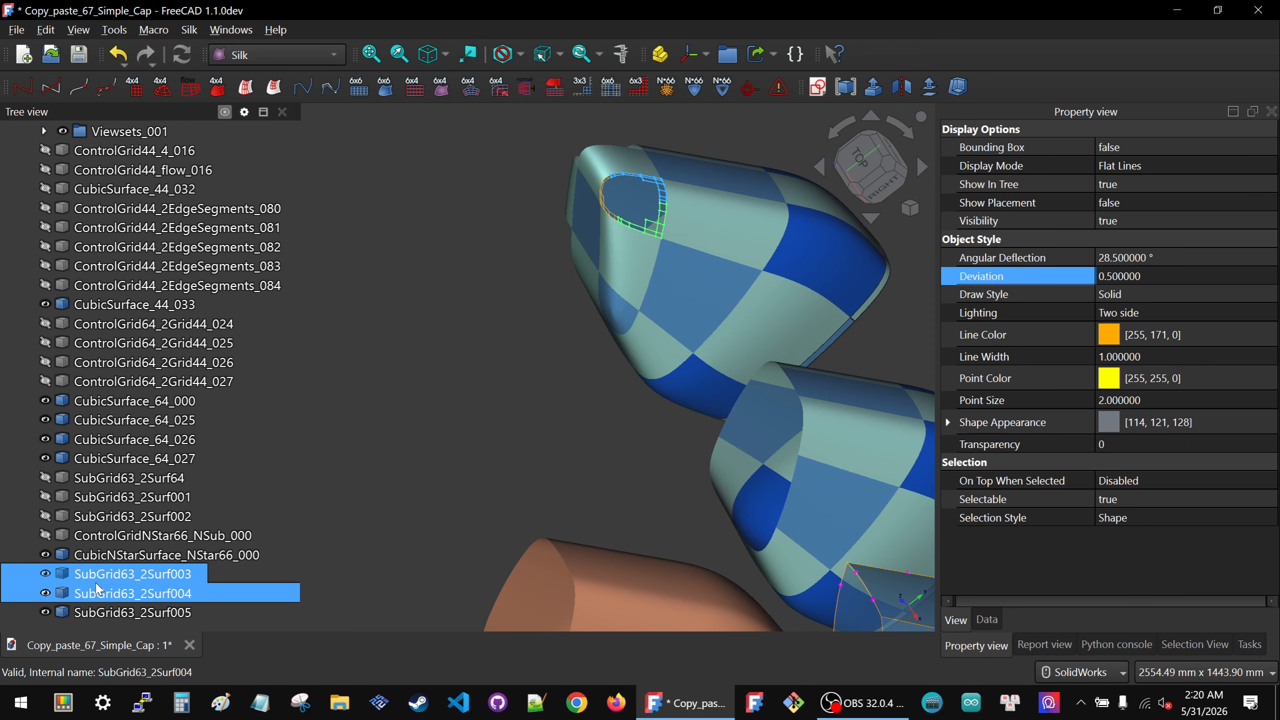
{"action": "left_click", "coordinate": [99, 596], "text": "ctrl"}
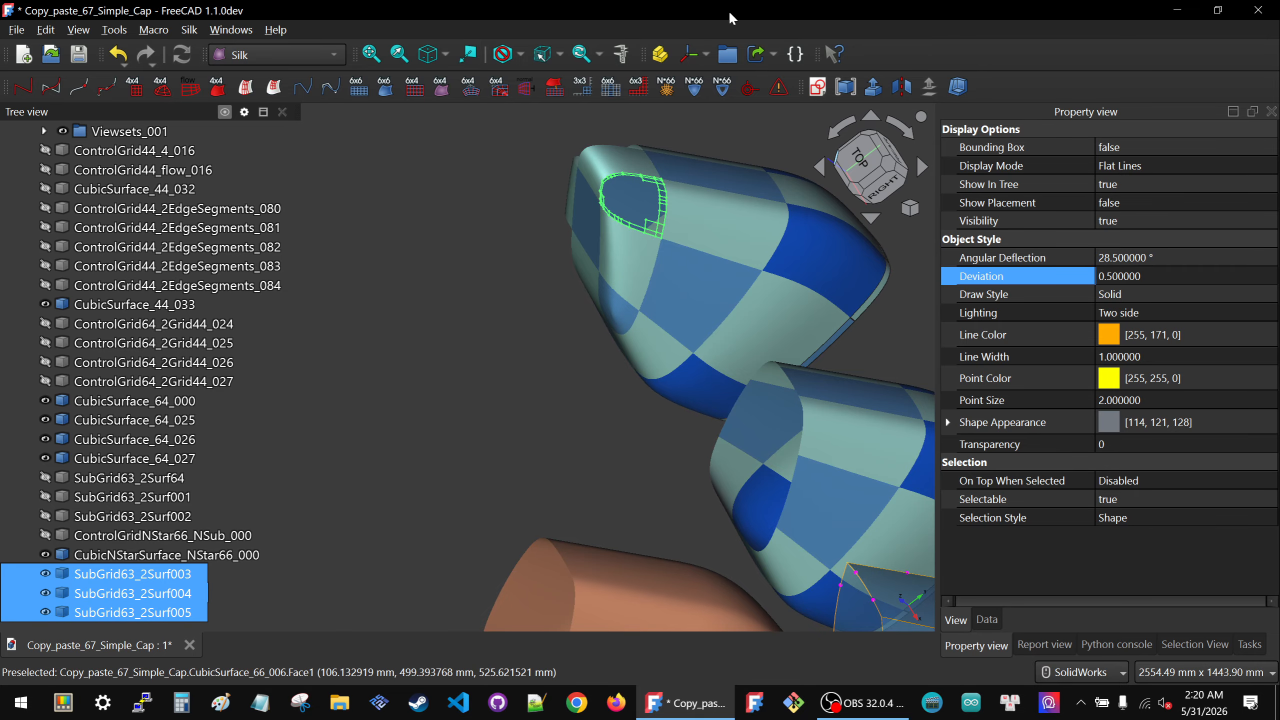
{"action": "left_click", "coordinate": [673, 89]}
{"action": "left_click", "coordinate": [207, 611]}
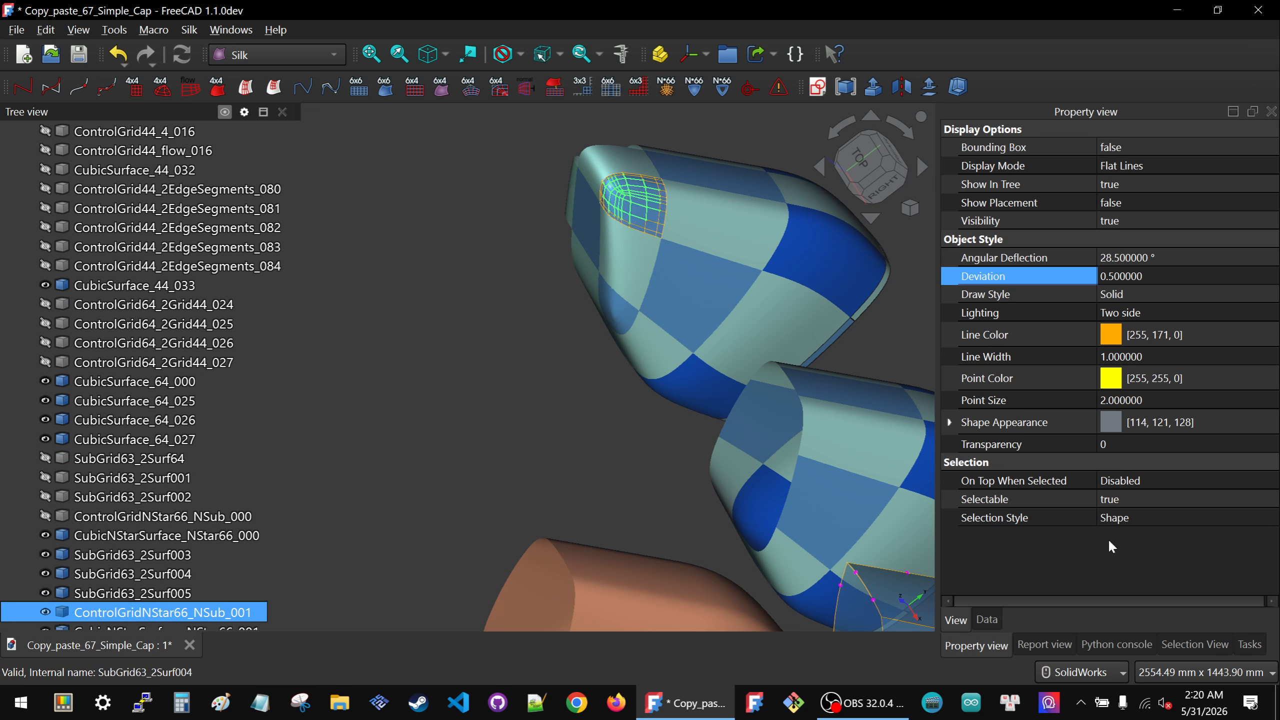
Refine the display of CubicNStarSurface_NStar66_001 by setting its angular deflection to 1° and deviation to 0.3
{"action": "scroll", "coordinate": [206, 595], "scroll_direction": "down", "scroll_amount": 1}
{"action": "left_click", "coordinate": [202, 612]}
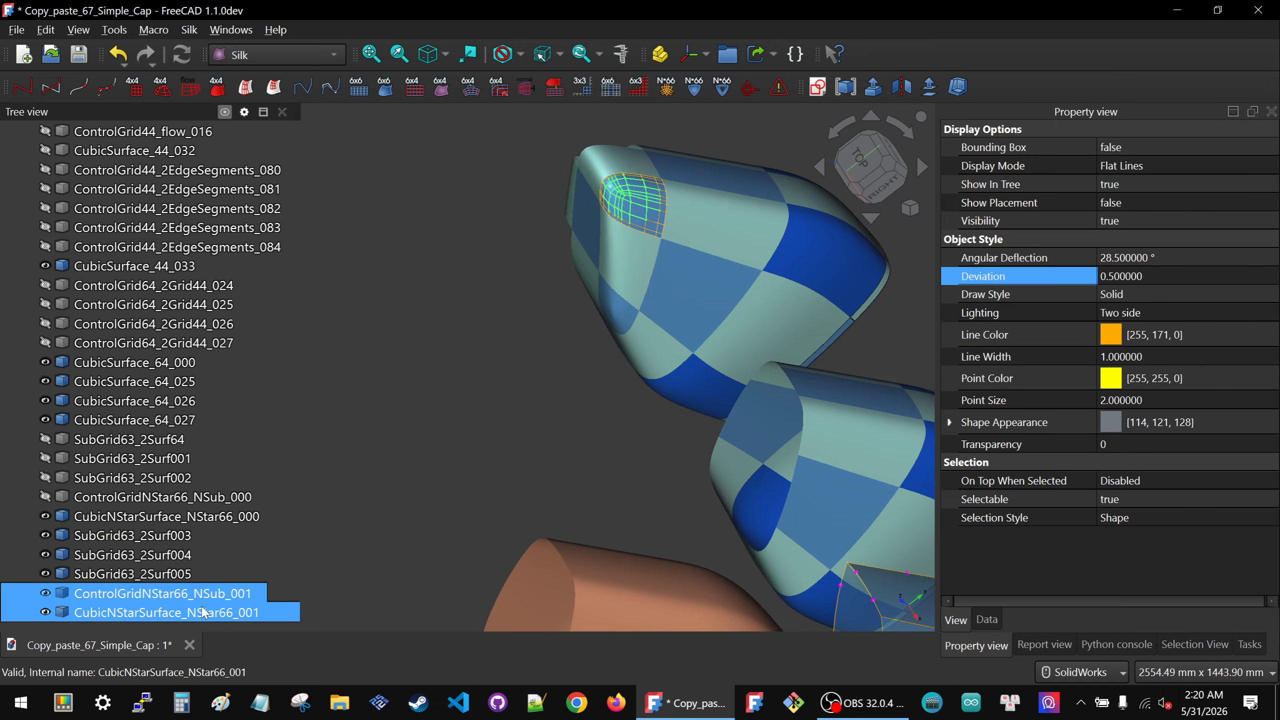
{"action": "type", "text": "1"}
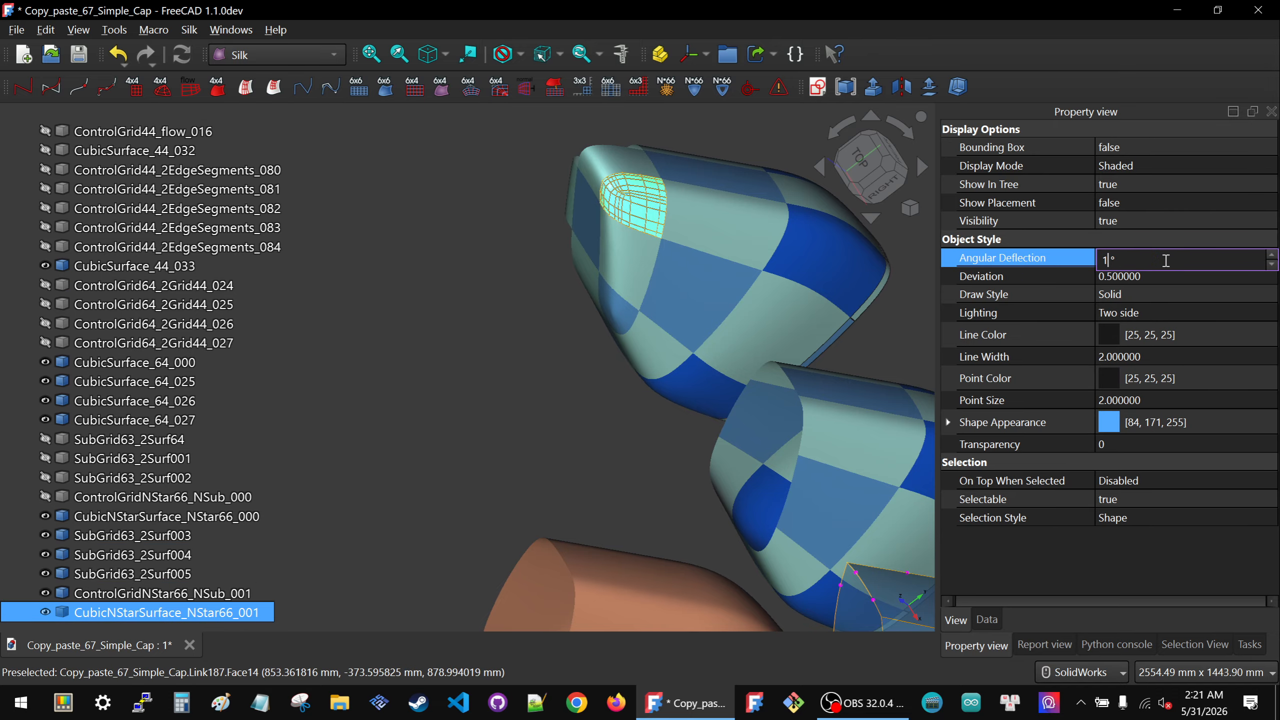
{"action": "left_click", "coordinate": [1173, 275]}
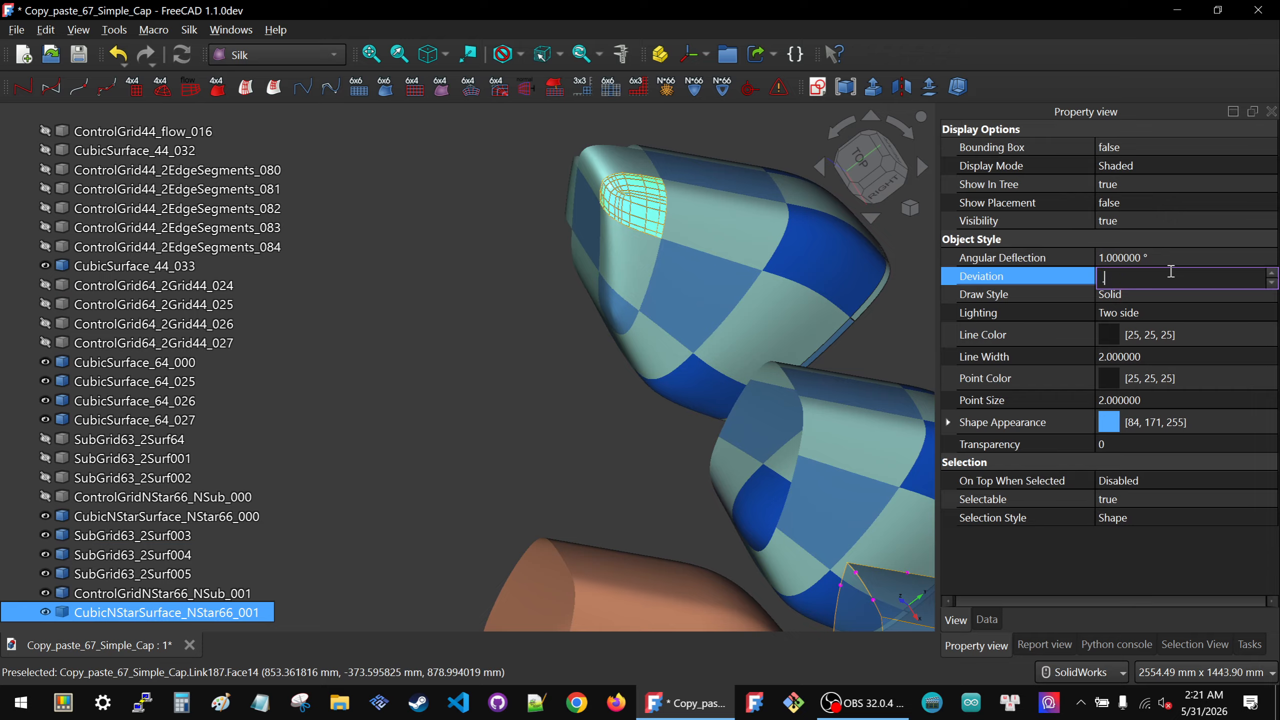
{"action": "left_click_drag", "start_coordinate": [1171, 276], "coordinate": [1098, 269]}
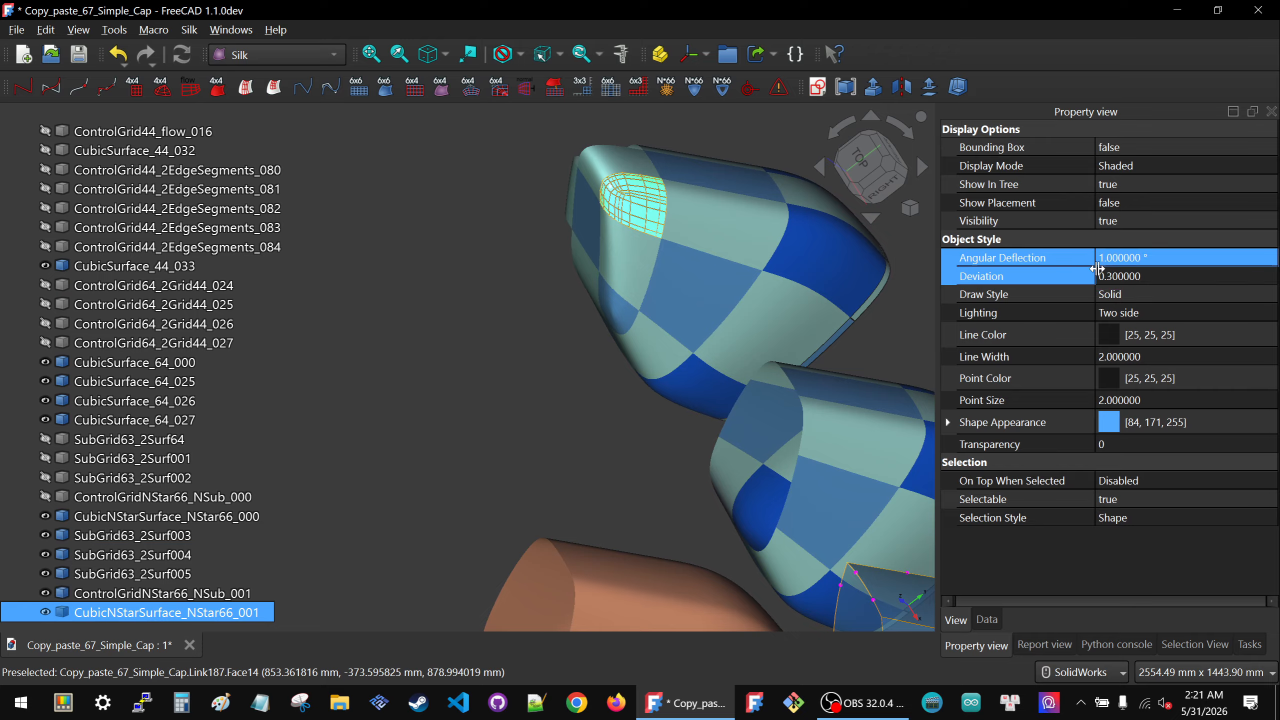
Hide ControlGridNStar66_NSub_001 and the subgrids SubGrid63_2Surf003, SubGrid63_2Surf004 and SubGrid63_2Surf005
{"action": "left_click", "coordinate": [459, 508]}
{"action": "left_click", "coordinate": [161, 593]}
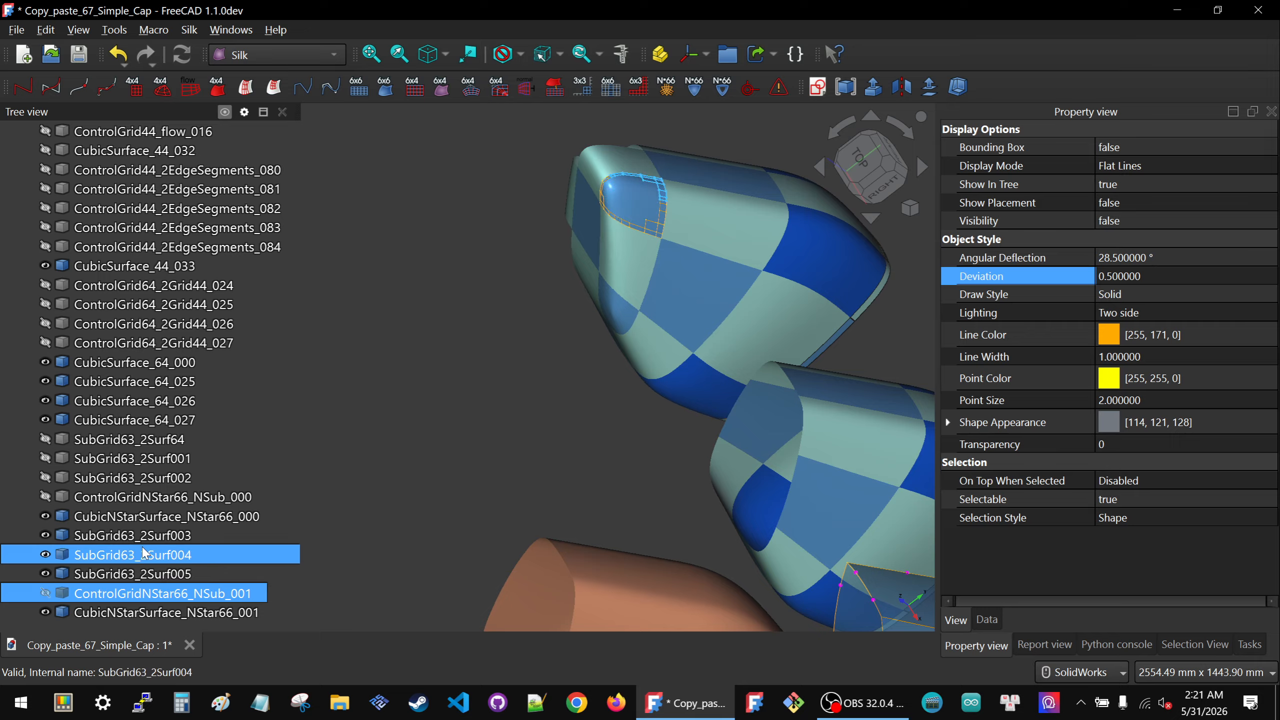
{"action": "left_click", "coordinate": [132, 536]}
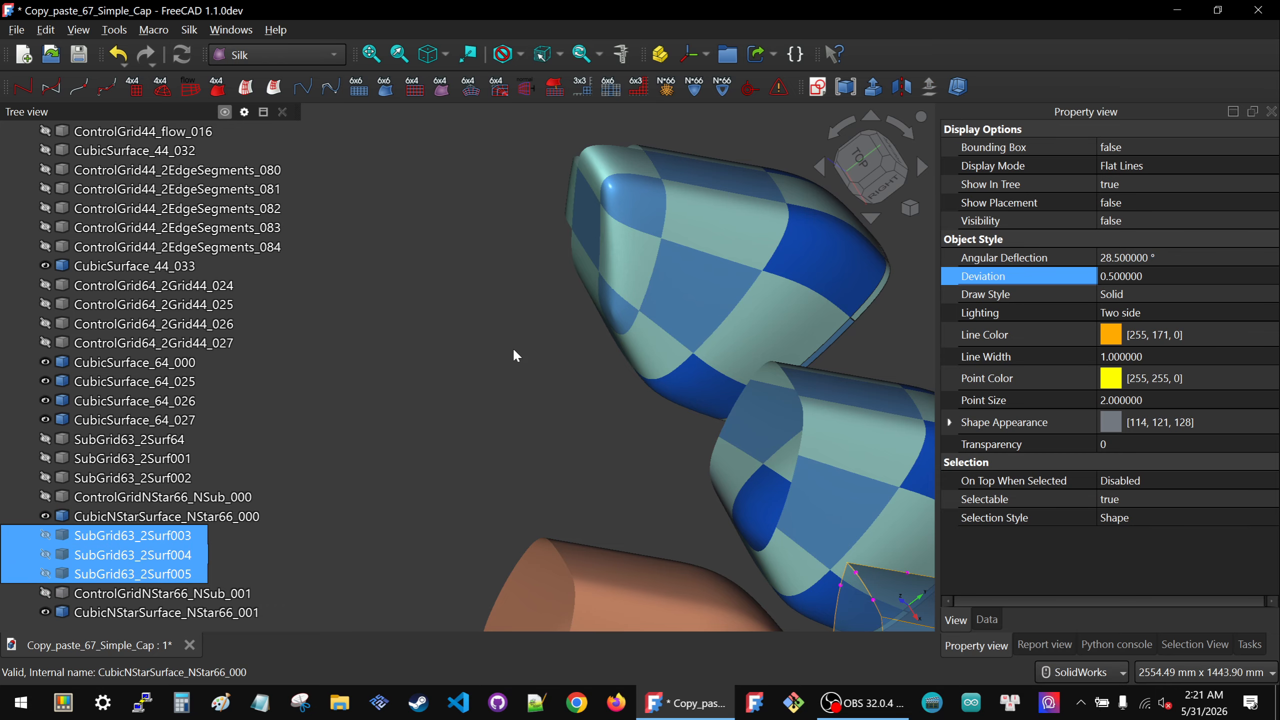
Examine both filled cap corners up close from several angles, checking highlights and continuity with the neighbouring edge and body surfaces
{"action": "middle_click_drag", "start_coordinate": [560, 278], "coordinate": [592, 274]}
{"action": "scroll", "coordinate": [655, 267], "scroll_direction": "up", "scroll_amount": 6}
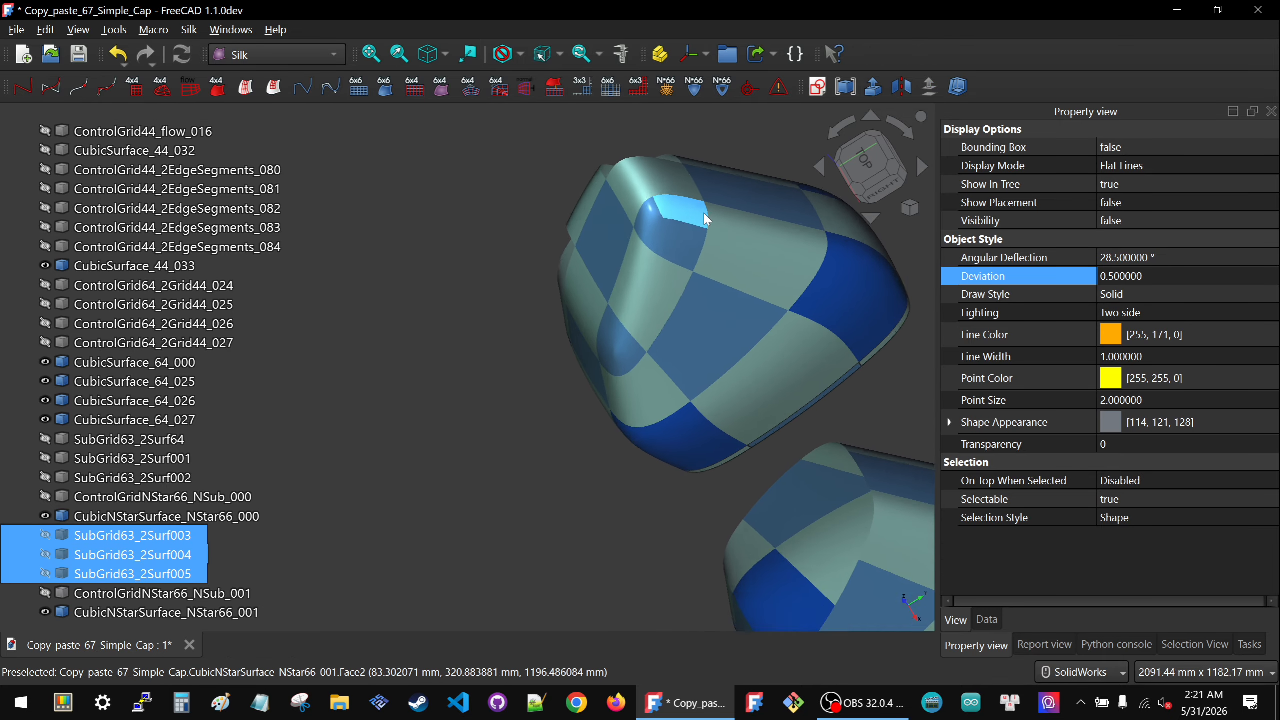
{"action": "middle_click_drag", "start_coordinate": [685, 267], "coordinate": [650, 282]}
{"action": "scroll", "coordinate": [651, 266], "scroll_direction": "down", "scroll_amount": 6}
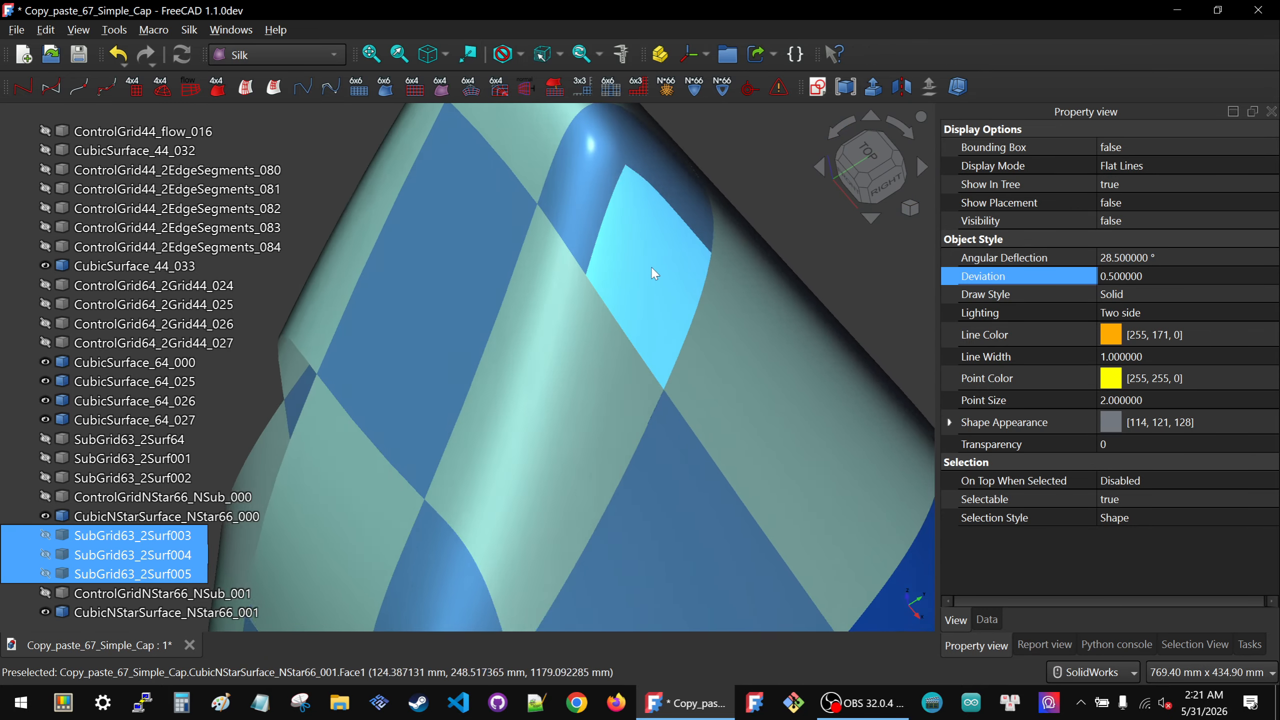
{"action": "scroll", "coordinate": [558, 415], "scroll_direction": "up", "scroll_amount": 6}
{"action": "middle_click_drag", "start_coordinate": [558, 415], "coordinate": [596, 388]}
{"action": "scroll", "coordinate": [598, 389], "scroll_direction": "down", "scroll_amount": 6}
{"action": "middle_click_drag", "start_coordinate": [645, 294], "coordinate": [674, 187]}
{"action": "scroll", "coordinate": [678, 184], "scroll_direction": "up", "scroll_amount": 6}
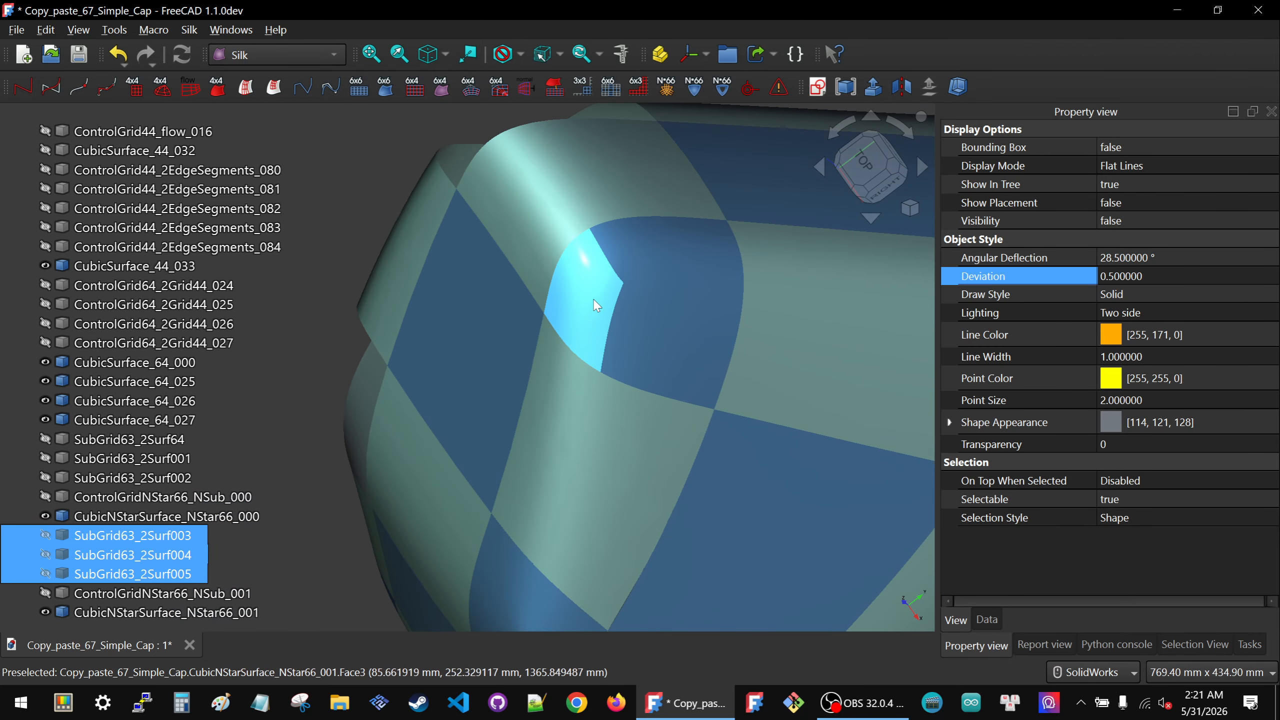
{"action": "middle_click_drag", "start_coordinate": [588, 307], "coordinate": [622, 193]}
{"action": "scroll", "coordinate": [623, 191], "scroll_direction": "down", "scroll_amount": 5}
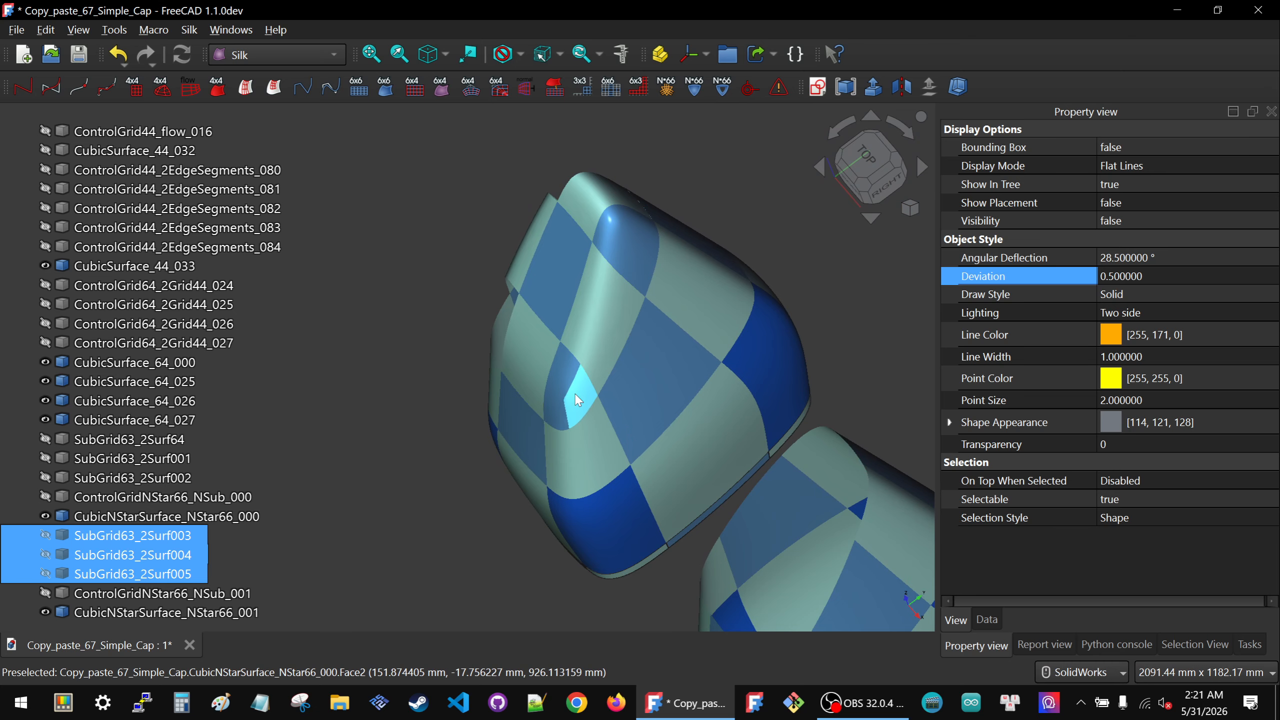
{"action": "scroll", "coordinate": [577, 399], "scroll_direction": "up", "scroll_amount": 3}
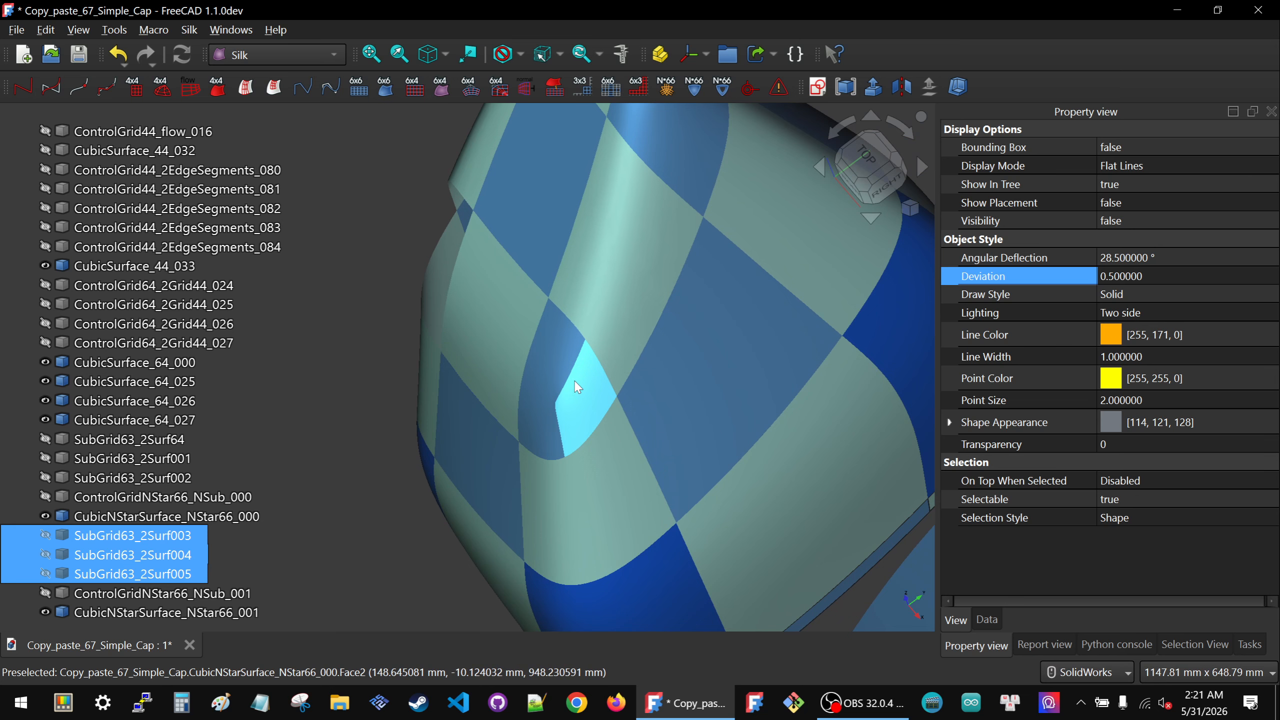
{"action": "middle_click_drag", "start_coordinate": [574, 398], "coordinate": [579, 212]}
{"action": "scroll", "coordinate": [612, 229], "scroll_direction": "up", "scroll_amount": 3}
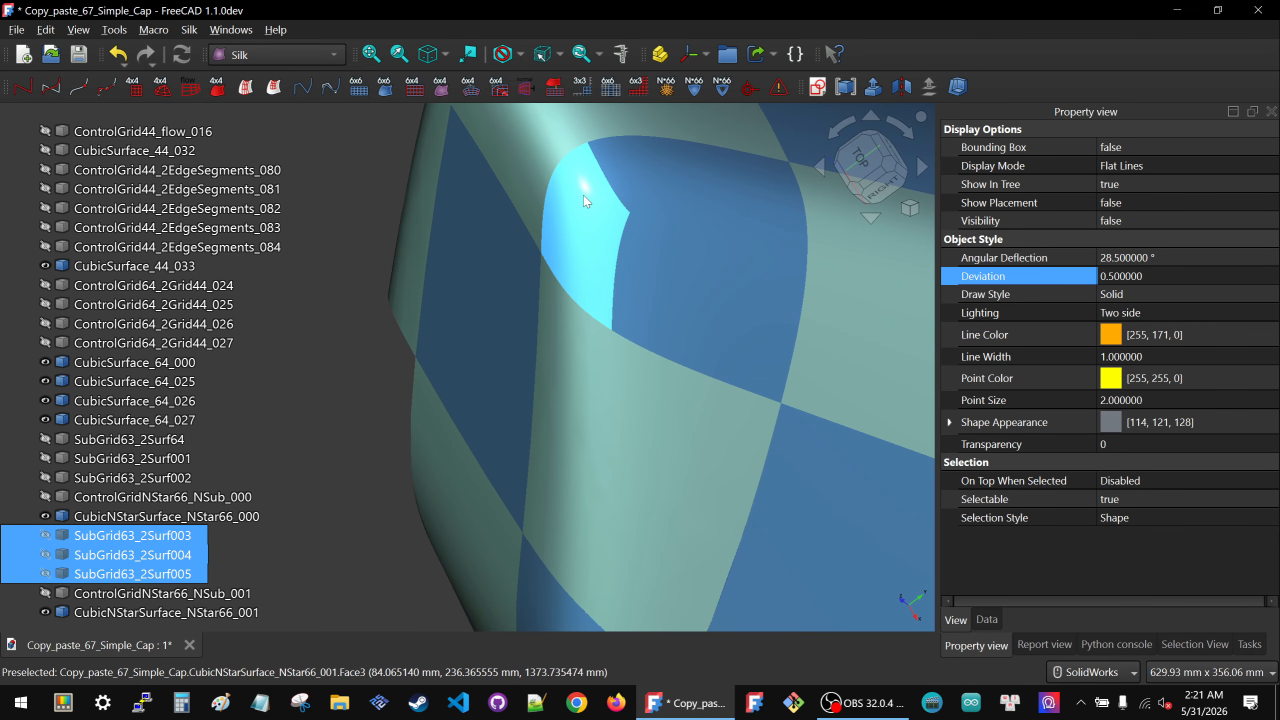
{"action": "scroll", "coordinate": [585, 195], "scroll_direction": "down", "scroll_amount": 3}
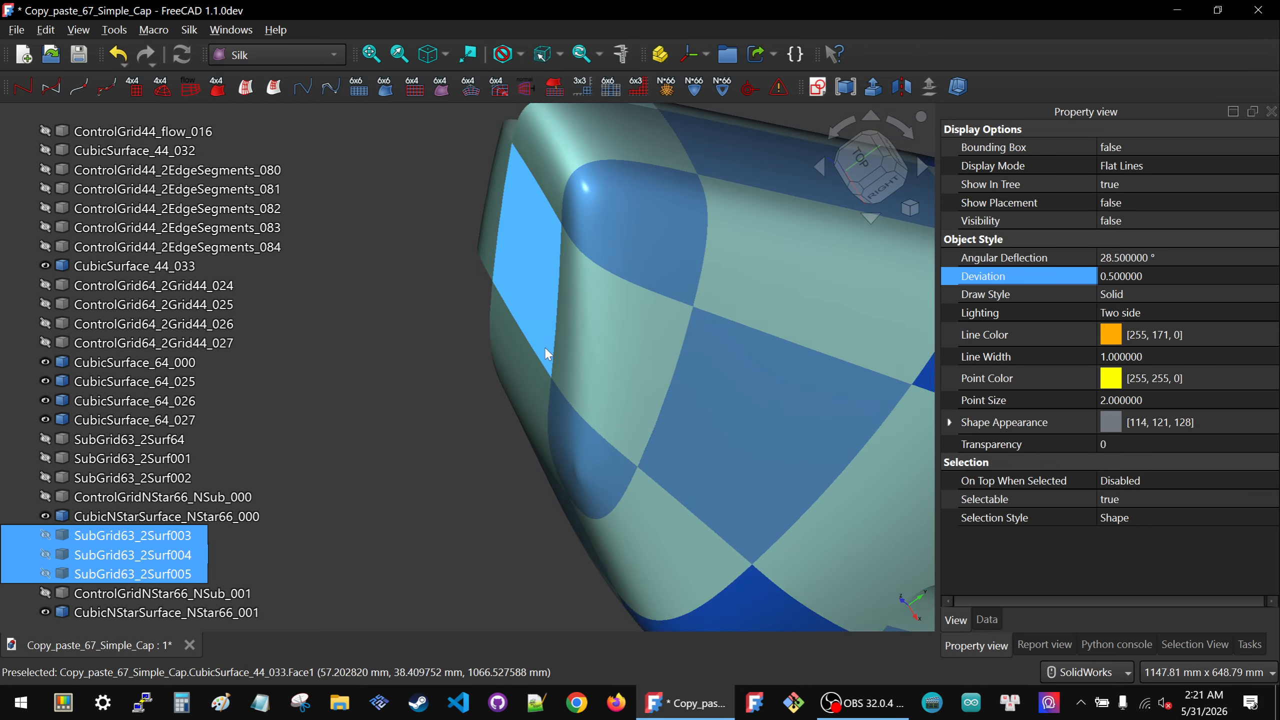
{"action": "middle_click_drag", "start_coordinate": [544, 345], "coordinate": [615, 306]}
{"action": "scroll", "coordinate": [563, 530], "scroll_direction": "up", "scroll_amount": 3}
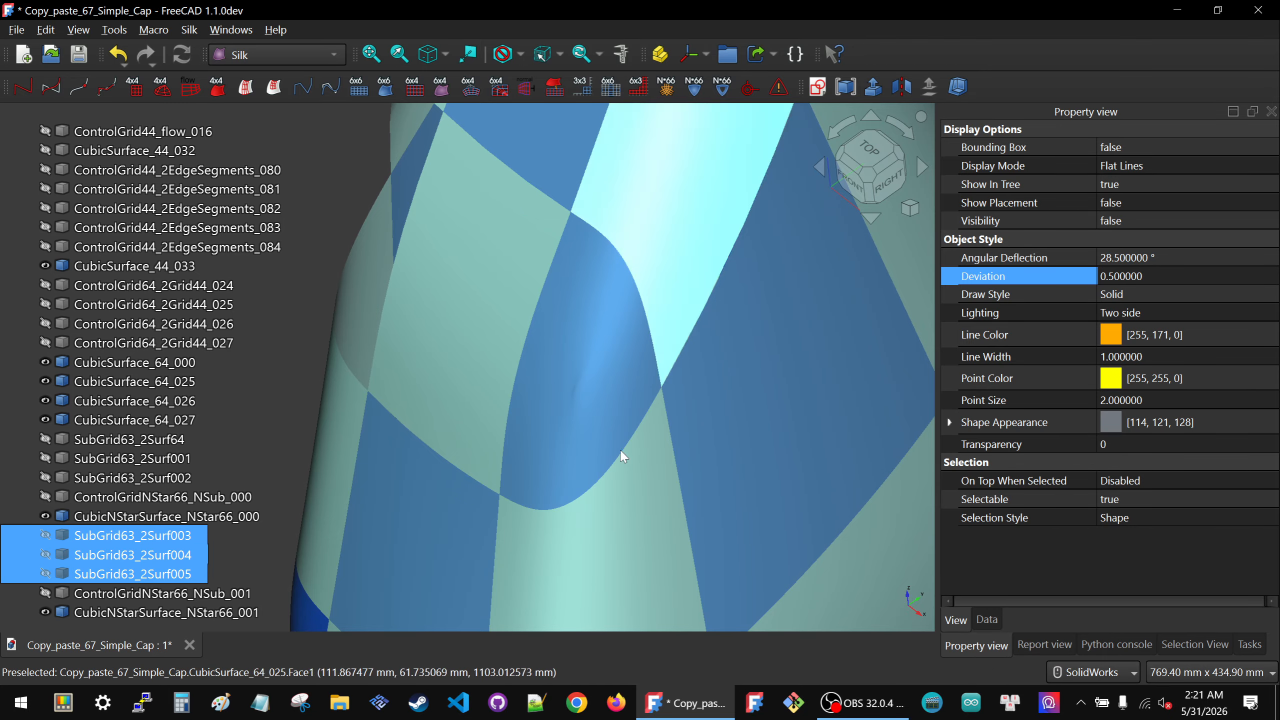
{"action": "middle_click_drag", "start_coordinate": [634, 474], "coordinate": [606, 517]}
{"action": "scroll", "coordinate": [606, 518], "scroll_direction": "down", "scroll_amount": 4}
{"action": "scroll", "coordinate": [647, 262], "scroll_direction": "up", "scroll_amount": 5}
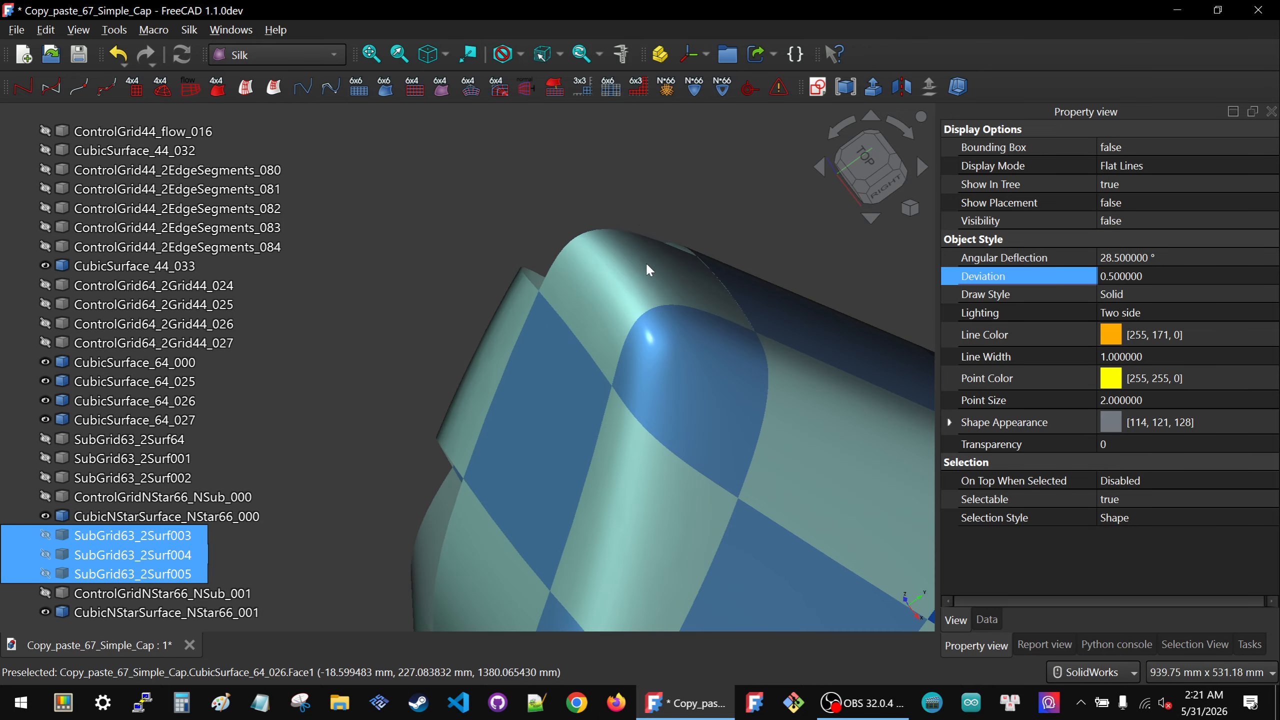
{"action": "middle_click_drag", "start_coordinate": [609, 305], "coordinate": [594, 352]}
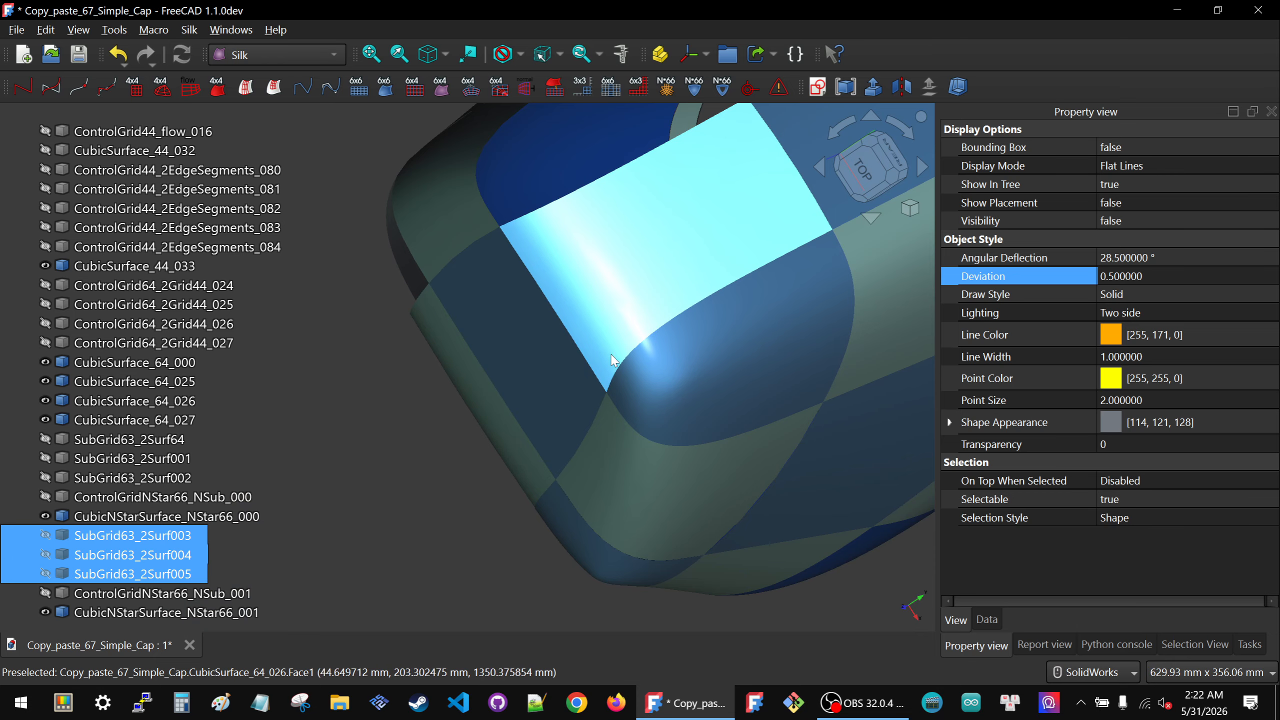
Build three SubGrid63 subgrids around the next open cap corner, one from each pair of CubicSurface_64_023, CubicSurface_64_026 and CubicSurface_64_027
{"action": "middle_click_drag", "start_coordinate": [755, 492], "coordinate": [789, 318]}
{"action": "left_click", "coordinate": [739, 305]}
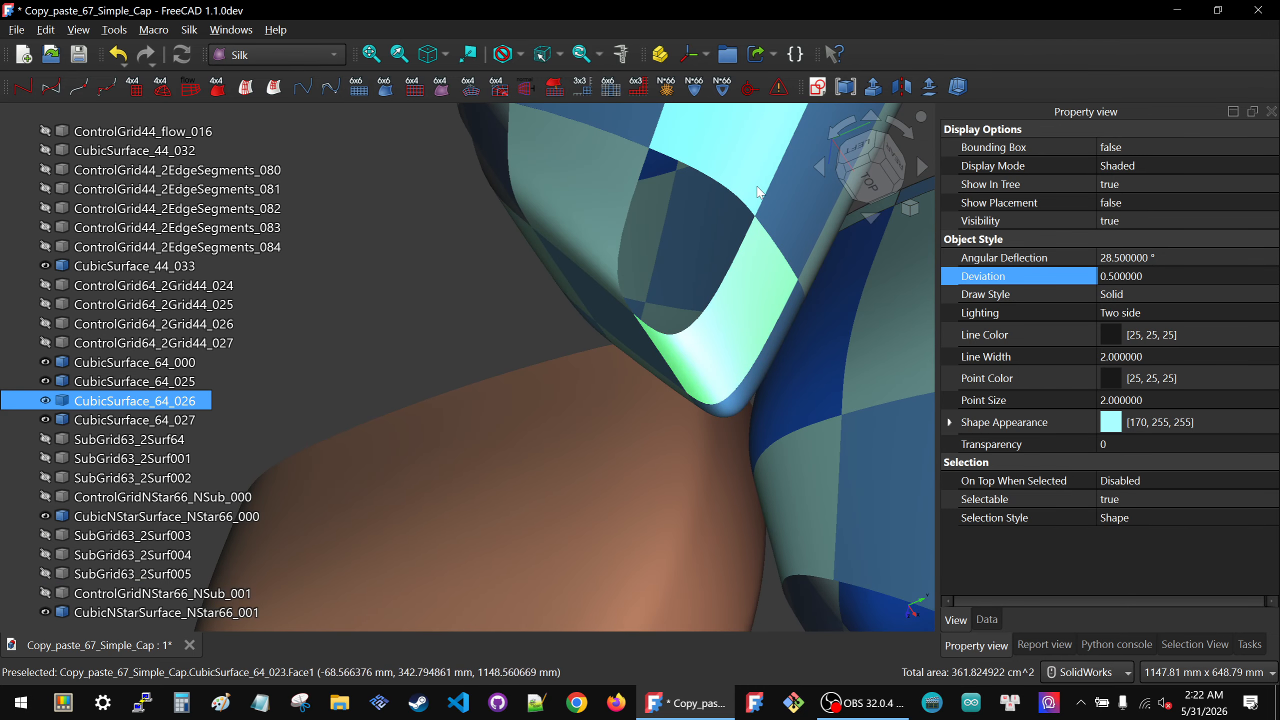
{"action": "left_click", "coordinate": [744, 174], "text": "ctrl"}
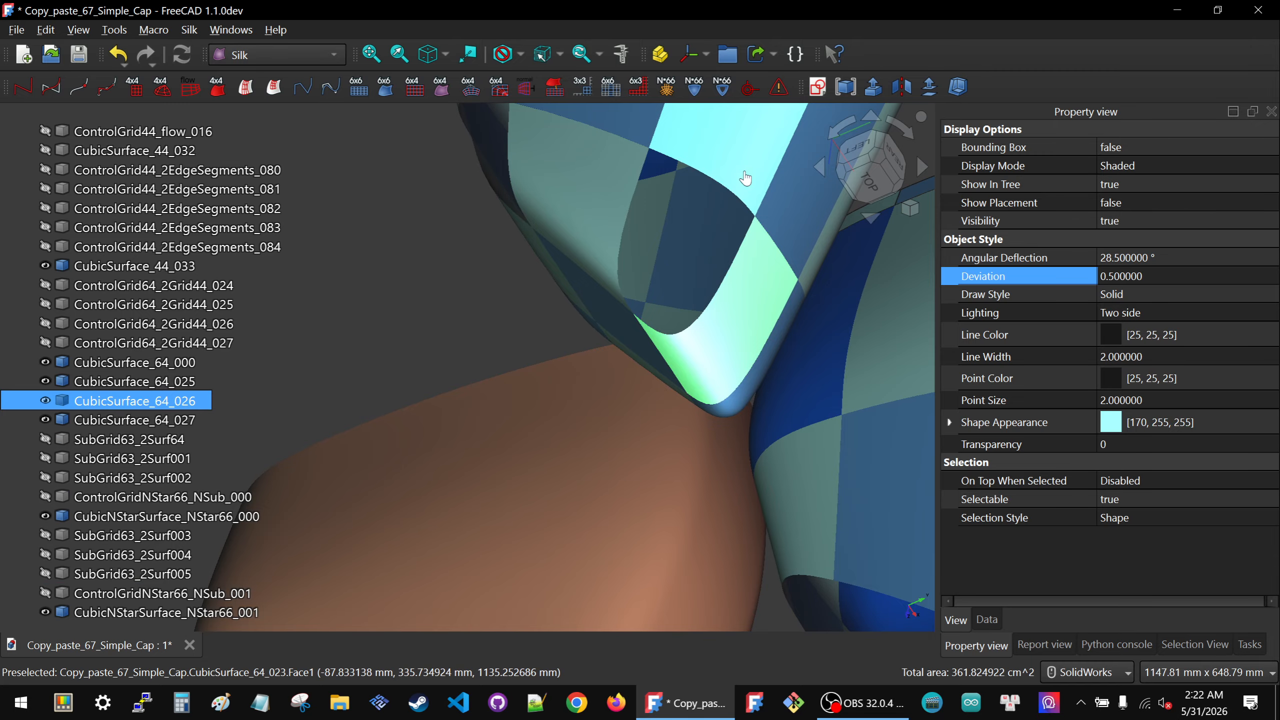
{"action": "left_click", "coordinate": [643, 90]}
{"action": "left_click", "coordinate": [745, 273], "text": "ctrl"}
{"action": "left_click", "coordinate": [608, 194], "text": "ctrl"}
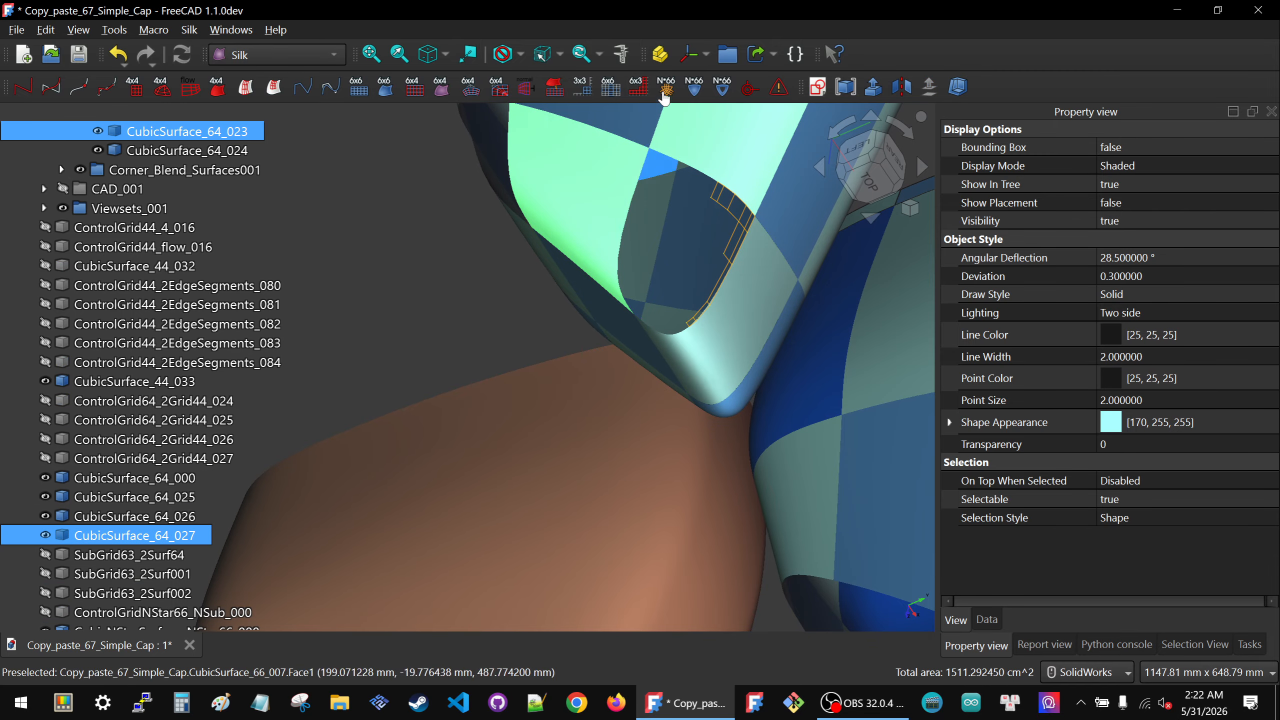
{"action": "left_click", "coordinate": [640, 89]}
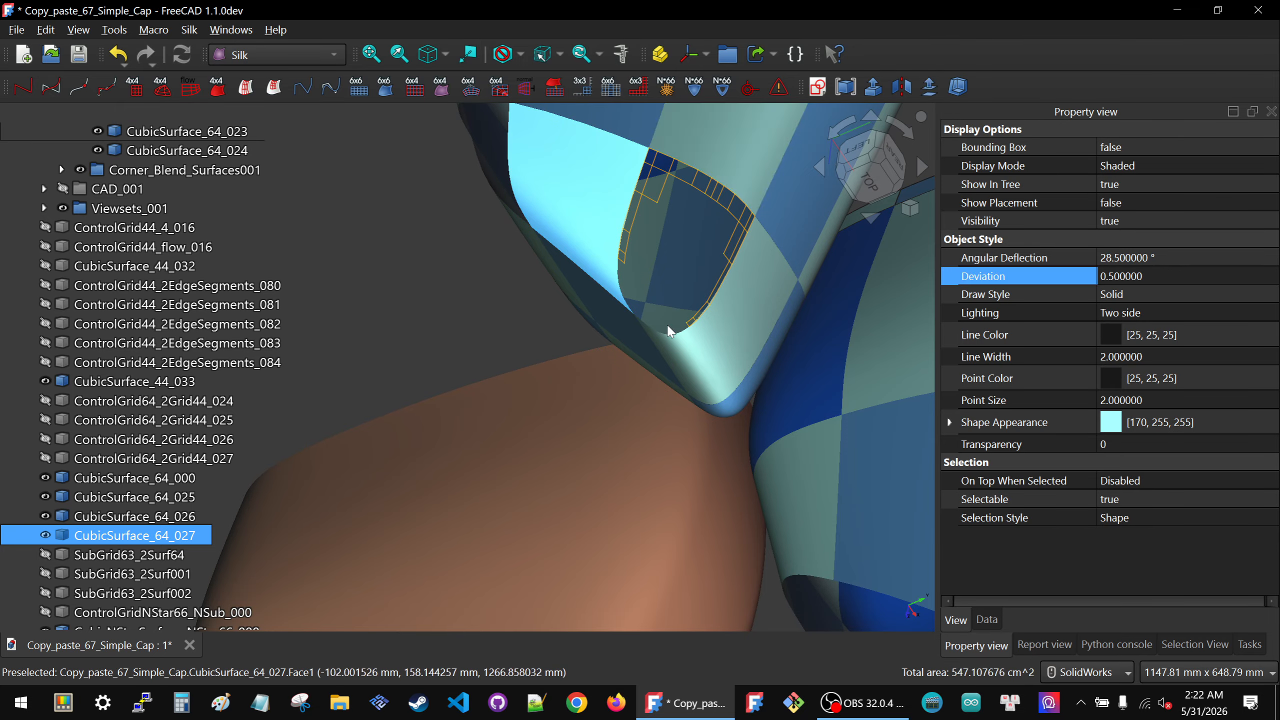
{"action": "left_click", "coordinate": [697, 310], "text": "ctrl"}
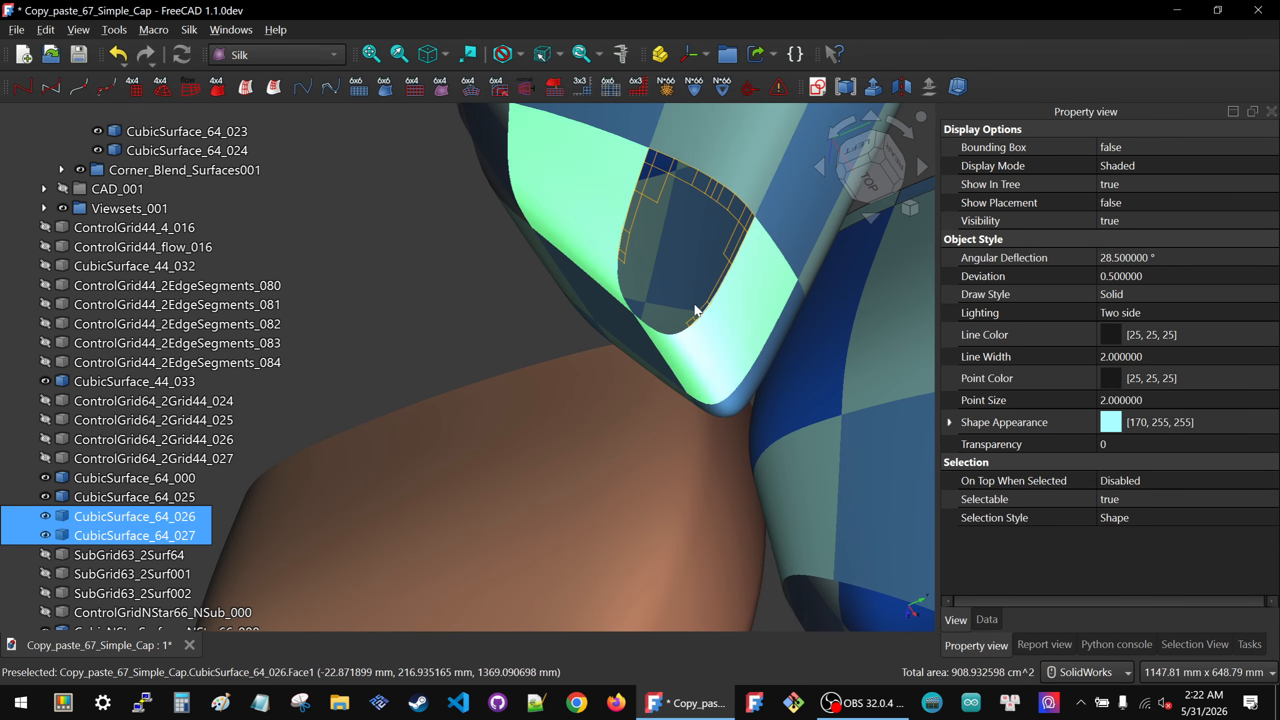
{"action": "left_click", "coordinate": [638, 89]}
{"action": "scroll", "coordinate": [131, 563], "scroll_direction": "down", "scroll_amount": 3}
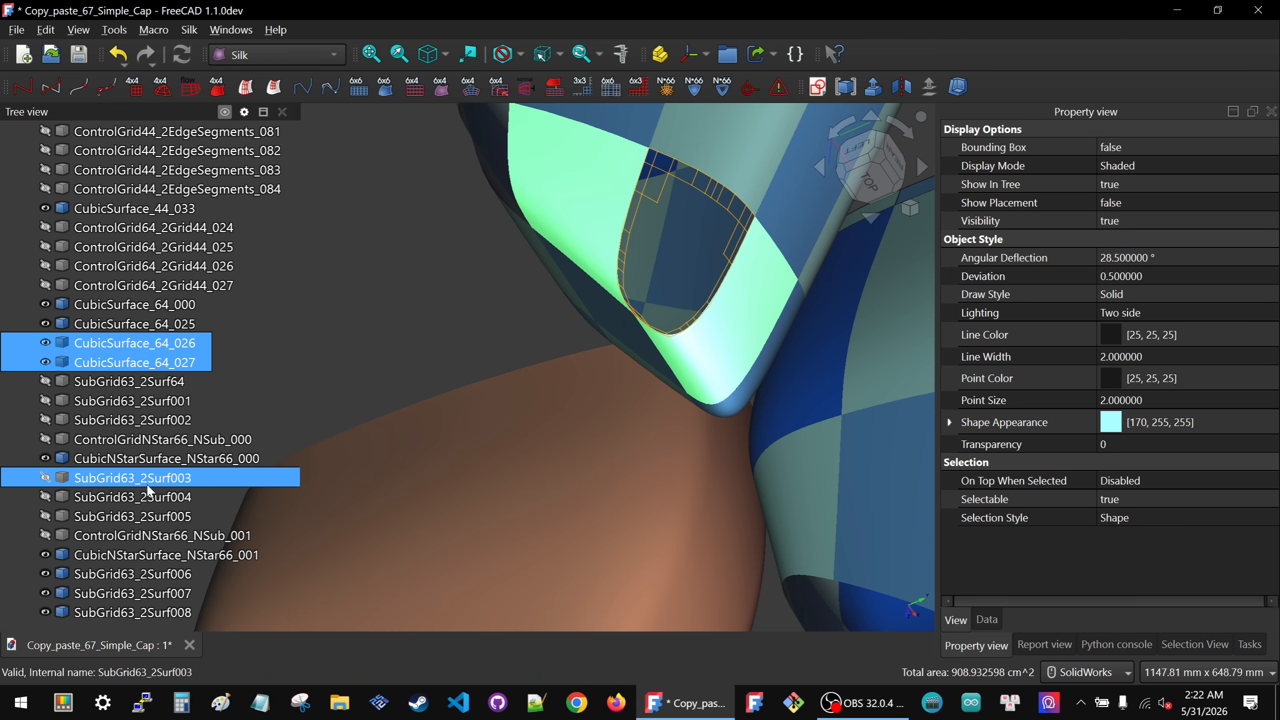
Build an NStar66 control grid from SubGrid63_2Surf006, SubGrid63_2Surf007 and SubGrid63_2Surf008, and create the cubic NStar surface from it
{"action": "left_click", "coordinate": [130, 575]}
{"action": "left_click", "coordinate": [129, 593], "text": "ctrl"}
{"action": "left_click", "coordinate": [134, 612], "text": "ctrl"}
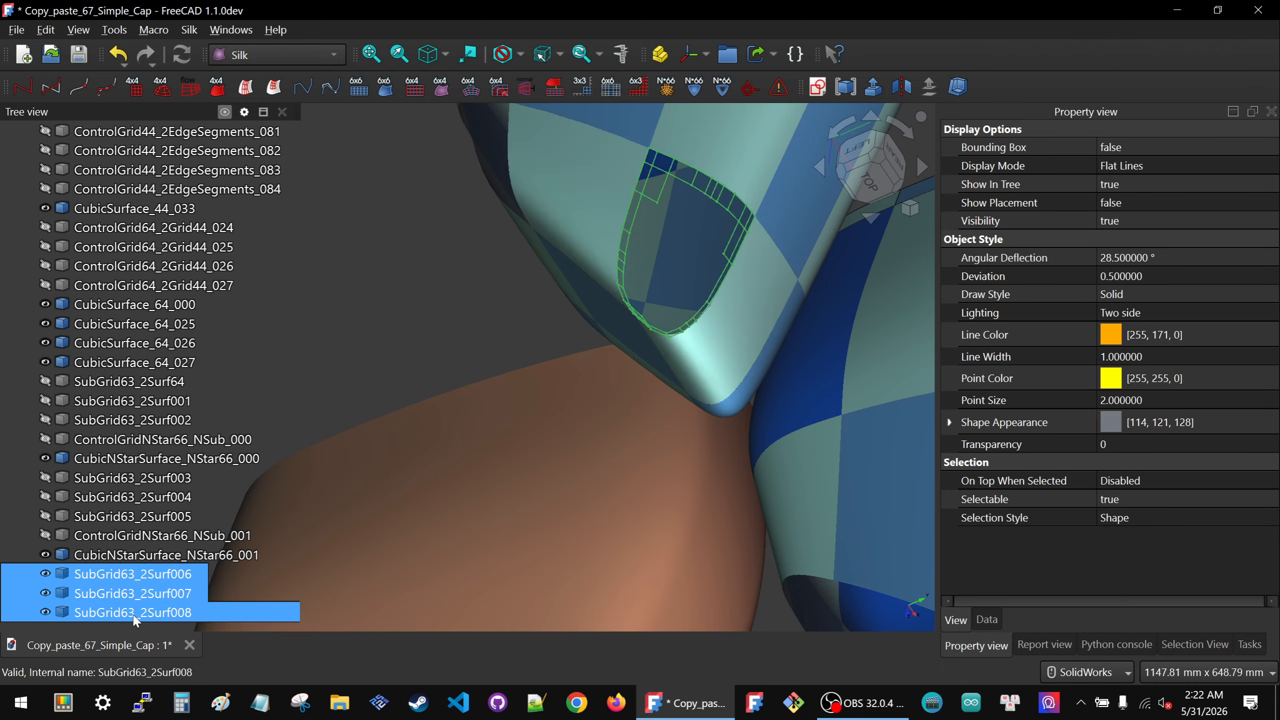
{"action": "left_click", "coordinate": [129, 362], "text": "ctrl"}
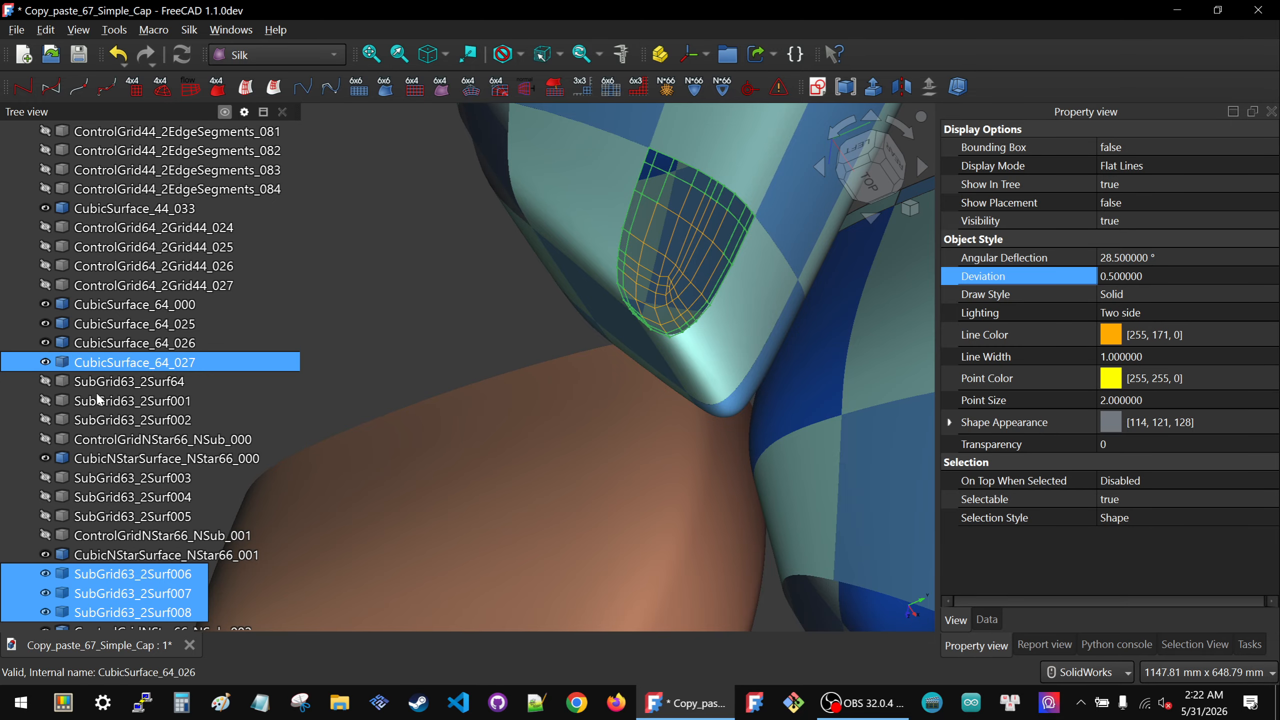
{"action": "scroll", "coordinate": [99, 400], "scroll_direction": "down", "scroll_amount": 1}
{"action": "left_click", "coordinate": [131, 613]}
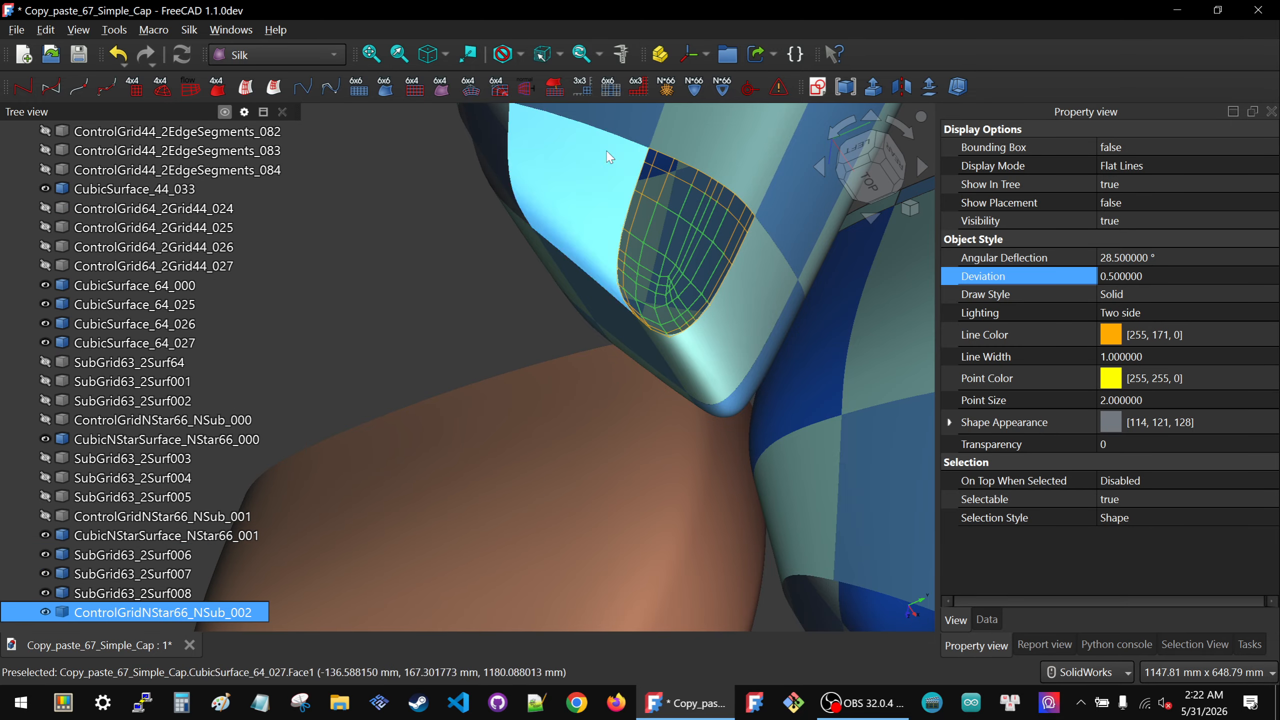
{"action": "left_click", "coordinate": [693, 90]}
{"action": "scroll", "coordinate": [242, 595], "scroll_direction": "down", "scroll_amount": 2}
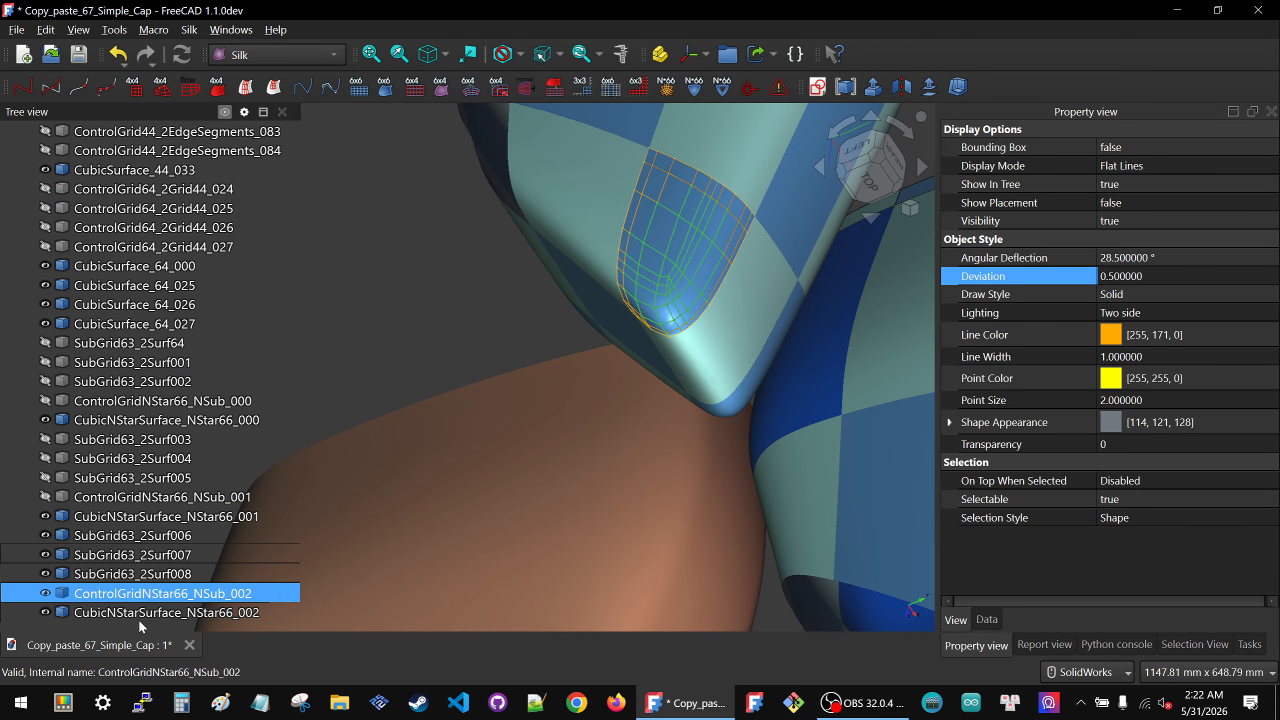
Refine the display of CubicNStarSurface_NStar66_002 by setting its angular deflection to 1° and deviation to 0.3
{"action": "left_click", "coordinate": [211, 612]}
{"action": "left_click", "coordinate": [1164, 259]}
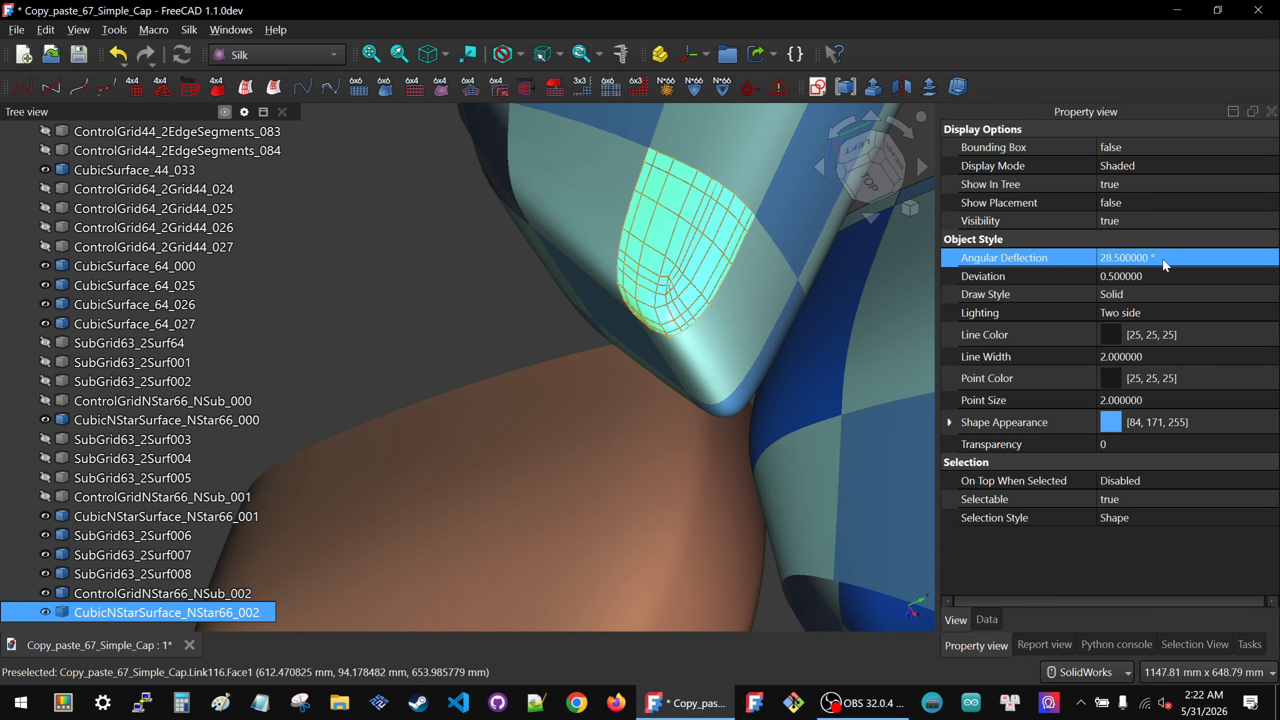
{"action": "type", "text": "1"}
{"action": "key", "text": "Return"}
{"action": "left_click", "coordinate": [1170, 276]}
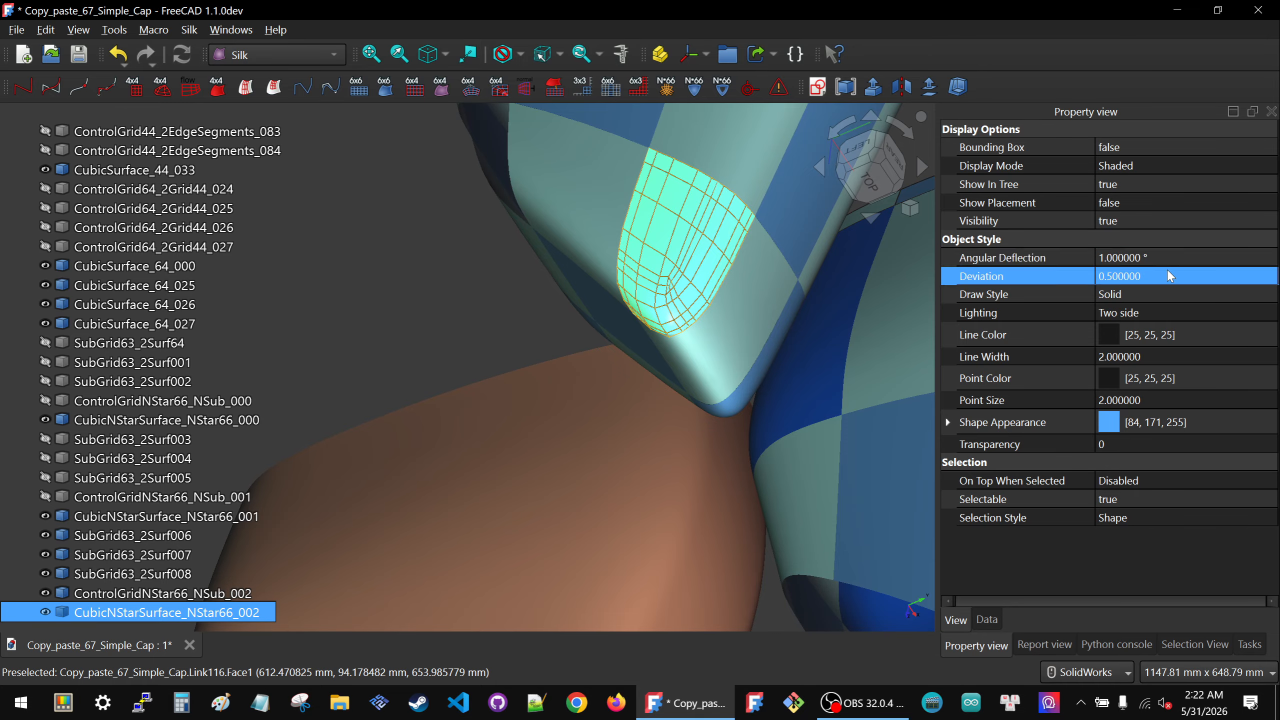
{"action": "type", "text": "0.3"}
{"action": "key", "text": "Return"}
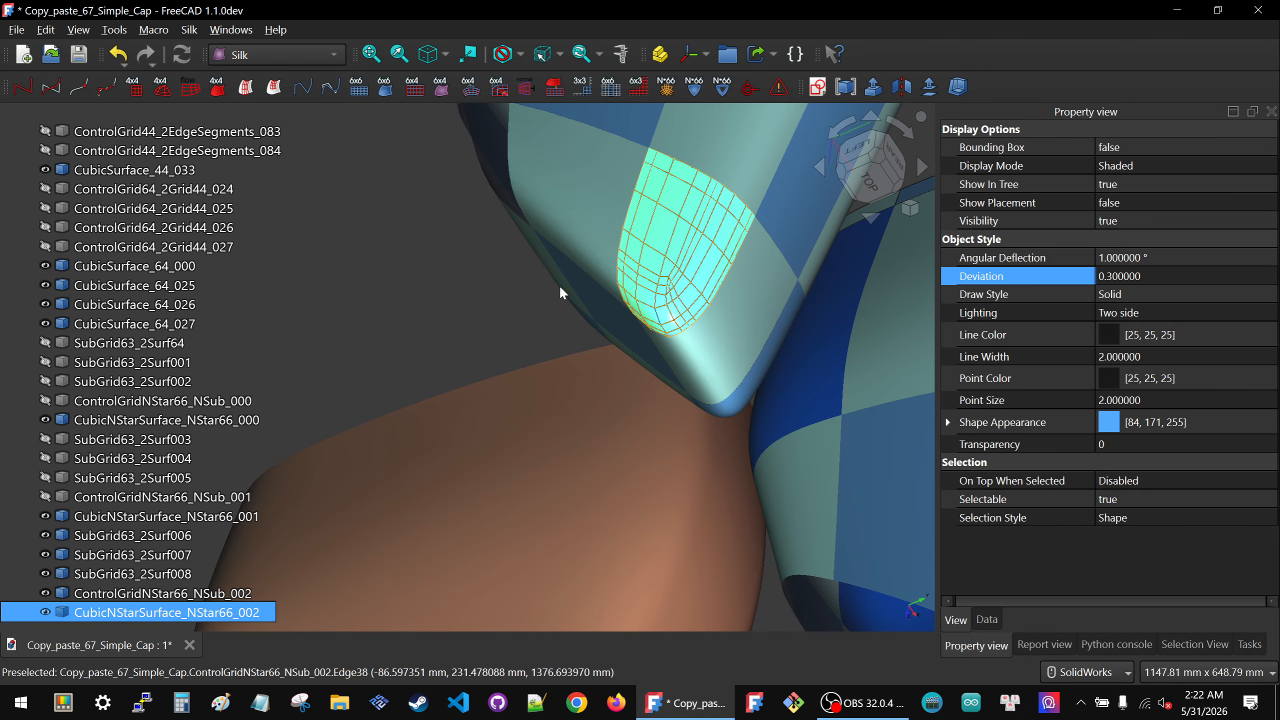
{"action": "left_click", "coordinate": [471, 337]}
Hide ControlGridNStar66_NSub_002 and the subgrids SubGrid63_2Surf006, SubGrid63_2Surf007 and SubGrid63_2Surf008
{"action": "left_click_drag", "start_coordinate": [116, 547], "coordinate": [128, 590]}
{"action": "key", "text": "space"}
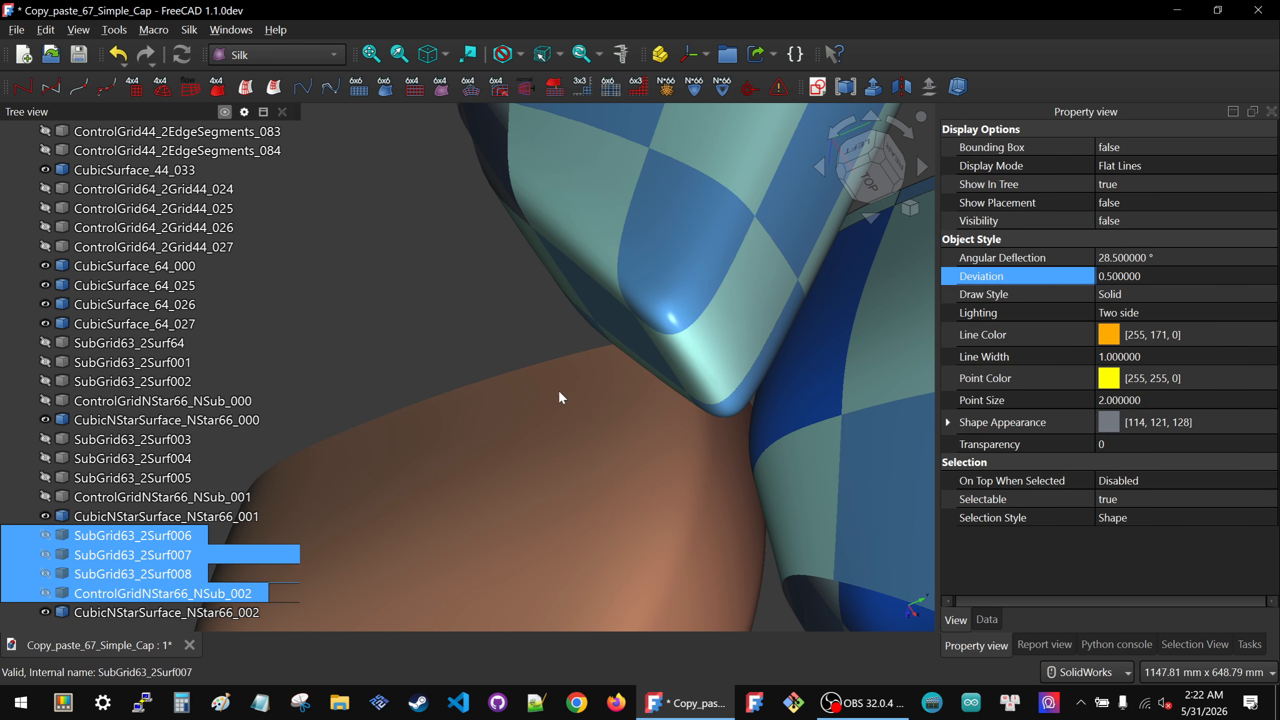
Build three SubGrid63 subgrids around the last open cap corner, one from each pair of CubicSurface_64_000, CubicSurface_64_024 and CubicSurface_64_027
{"action": "scroll", "coordinate": [586, 374], "scroll_direction": "down", "scroll_amount": 3}
{"action": "middle_click_drag", "start_coordinate": [626, 235], "coordinate": [597, 257]}
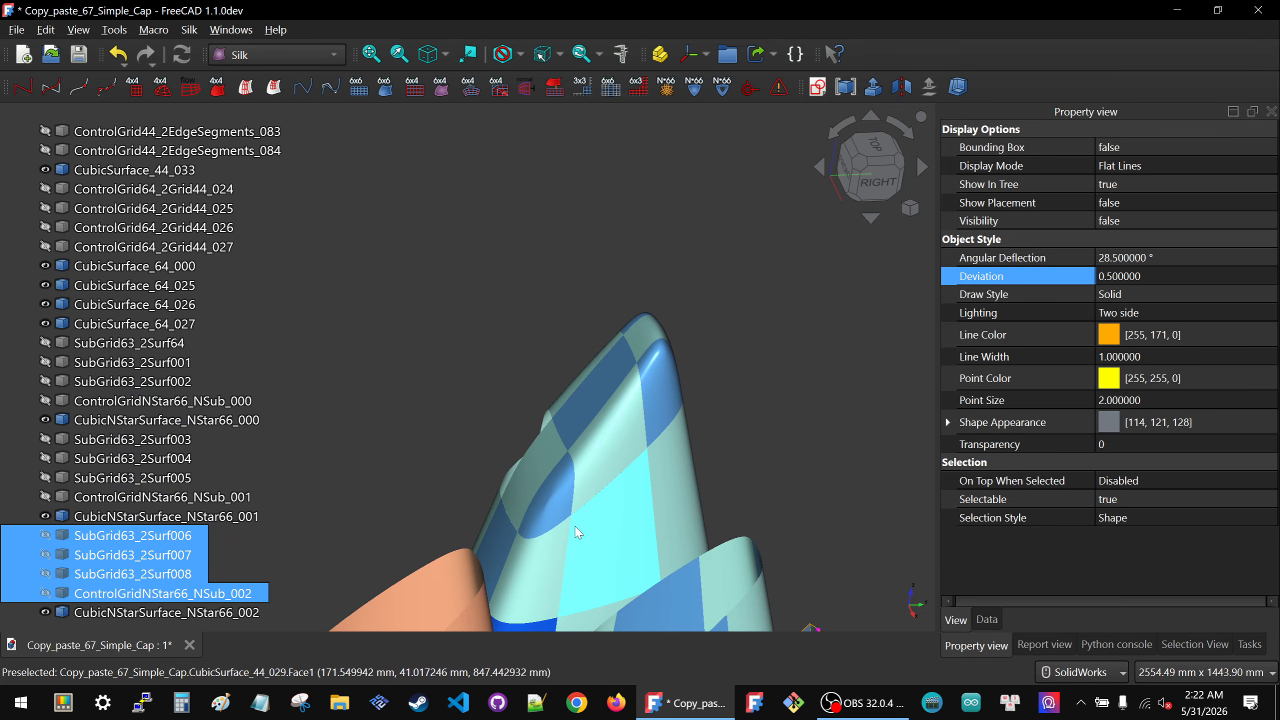
{"action": "middle_click_drag", "start_coordinate": [579, 563], "coordinate": [507, 393]}
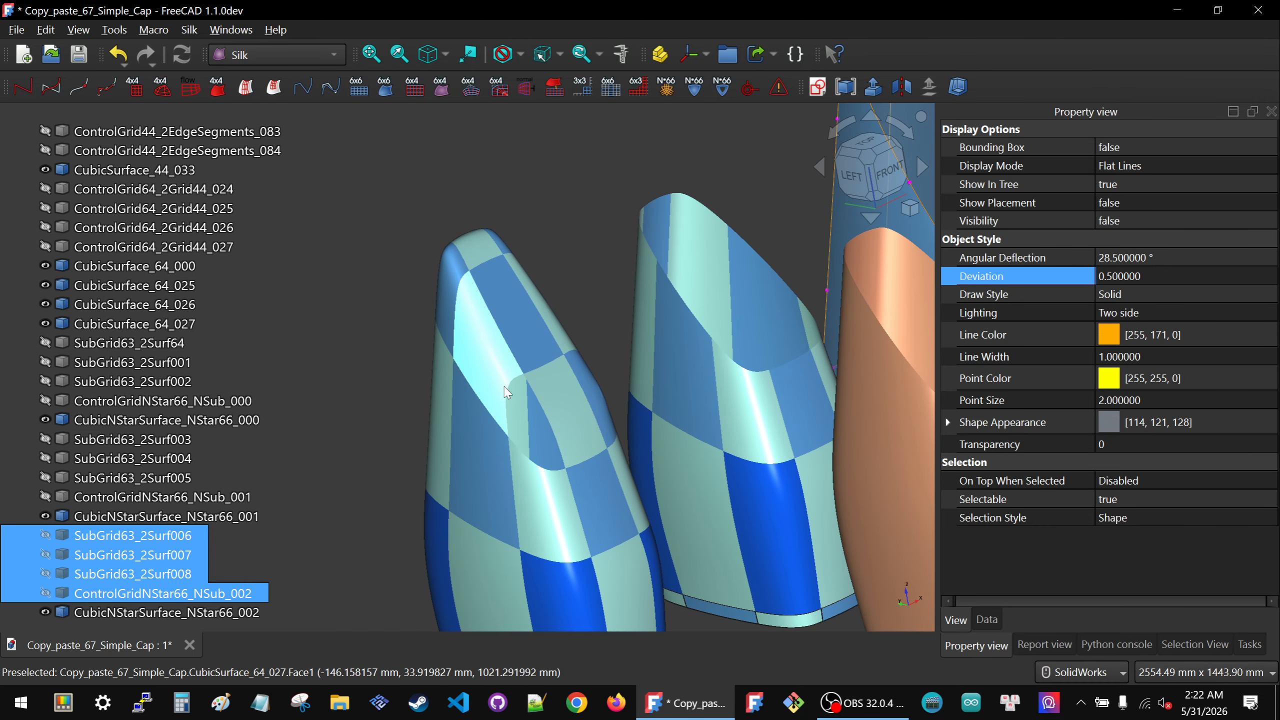
{"action": "left_click", "coordinate": [524, 432]}
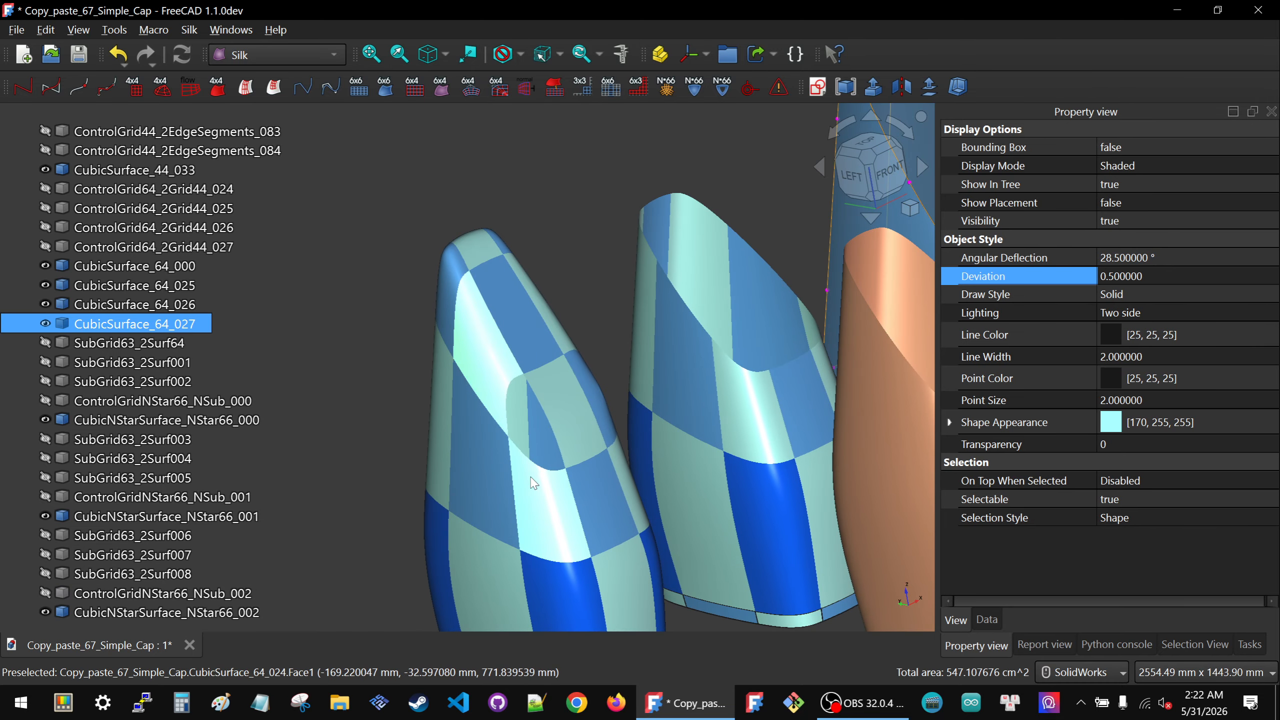
{"action": "left_click", "coordinate": [563, 476]}
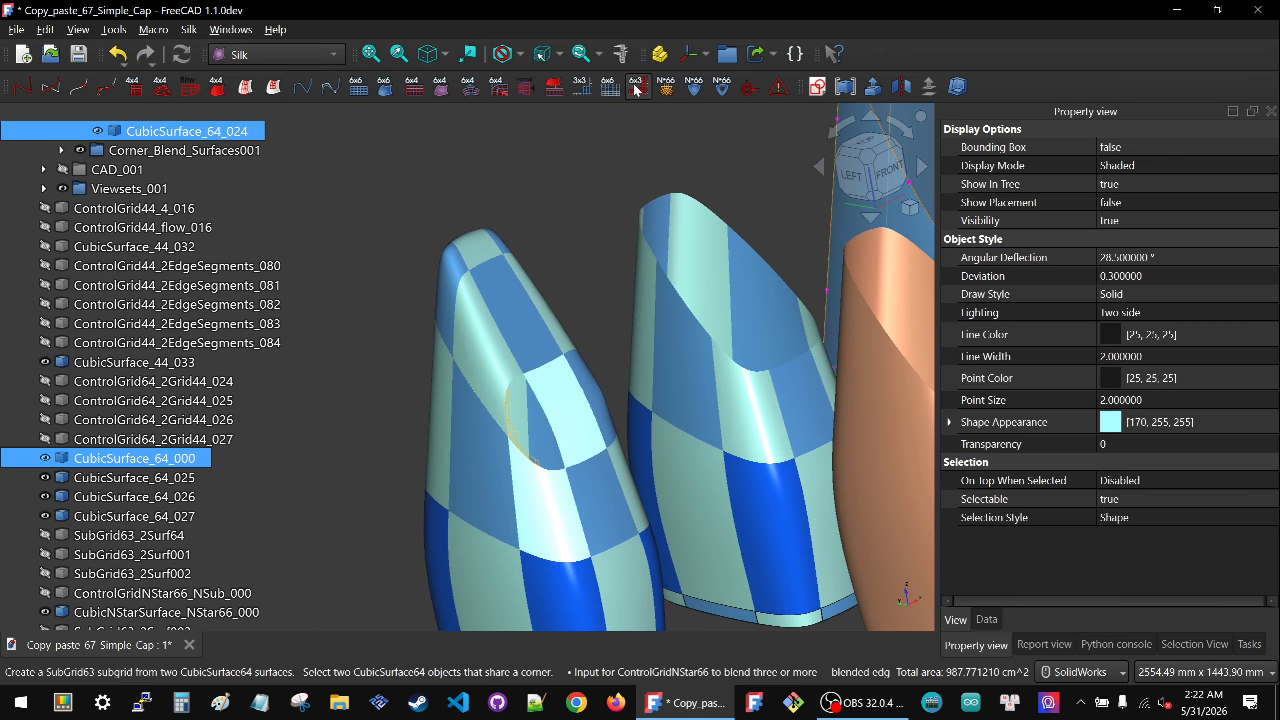
{"action": "left_click", "coordinate": [526, 444], "text": "ctrl"}
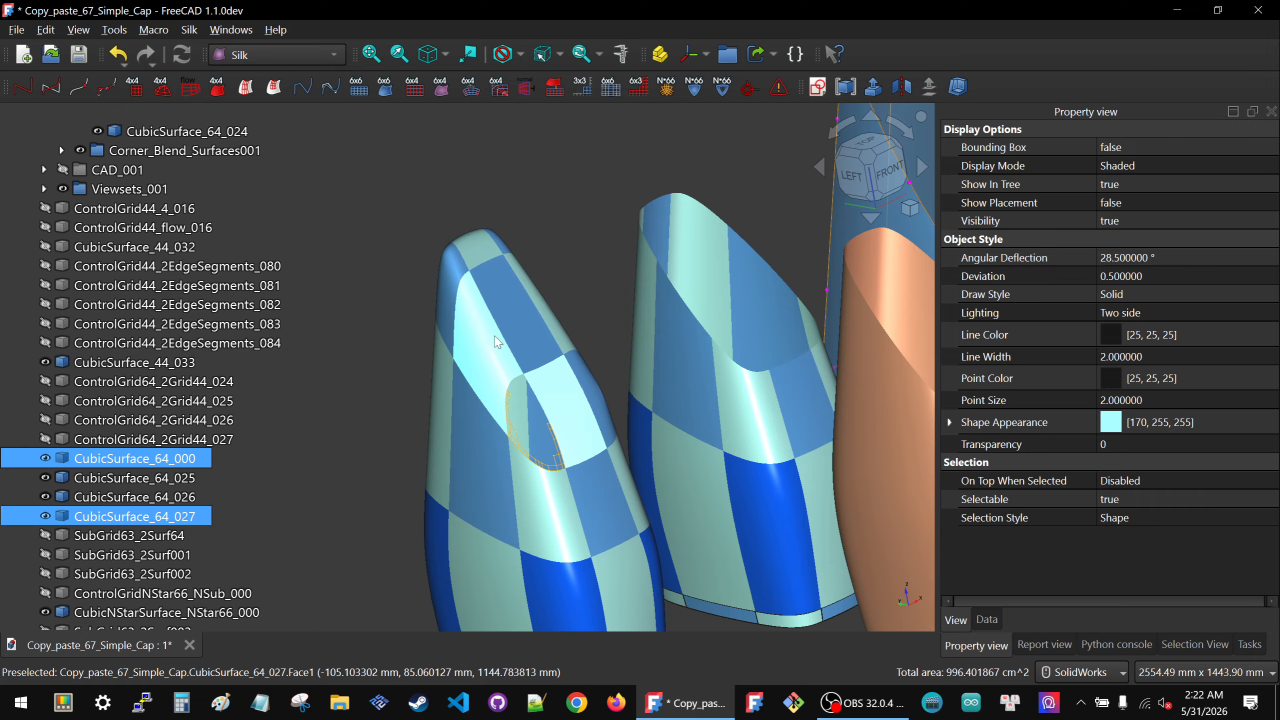
Fill the last cap corner with an NStar66 control grid and surface built from SubGrid63_2Surf009, SubGrid63_2Surf010 and SubGrid63_2Surf011, and hide those grids
{"action": "scroll", "coordinate": [131, 504], "scroll_direction": "down", "scroll_amount": 4}
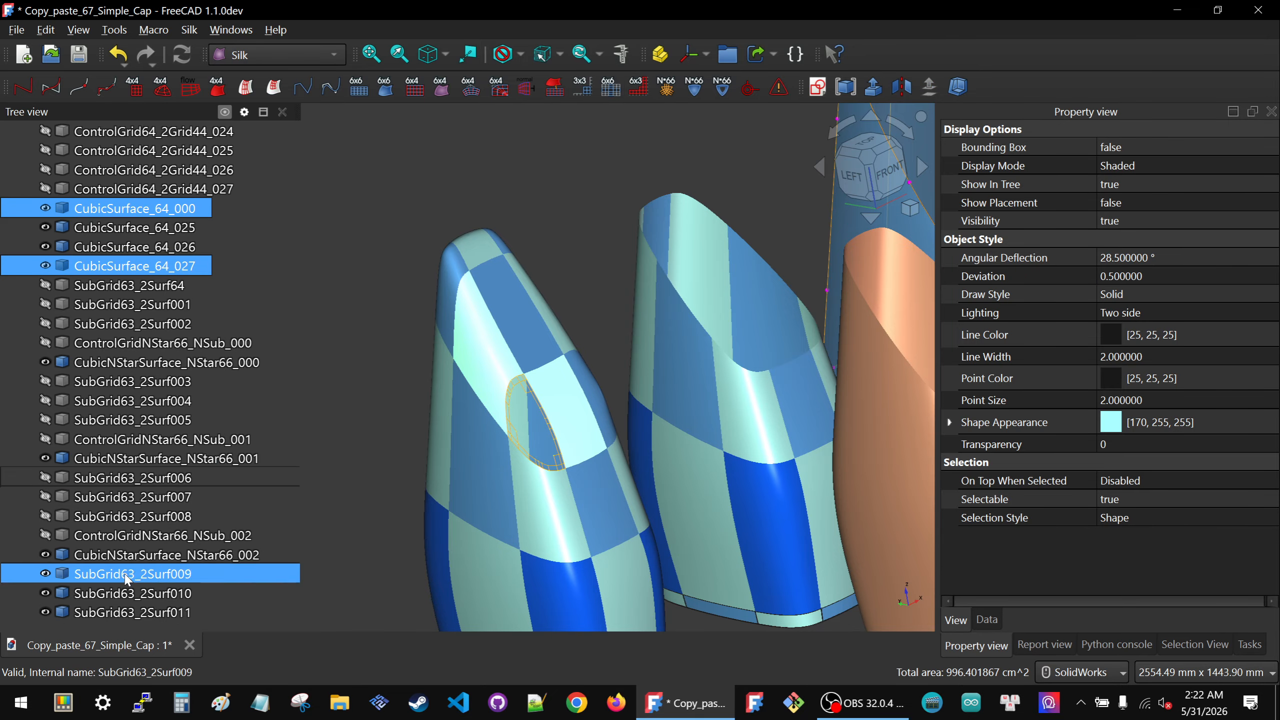
{"action": "left_click", "coordinate": [128, 575]}
{"action": "left_click", "coordinate": [136, 615], "text": "shift"}
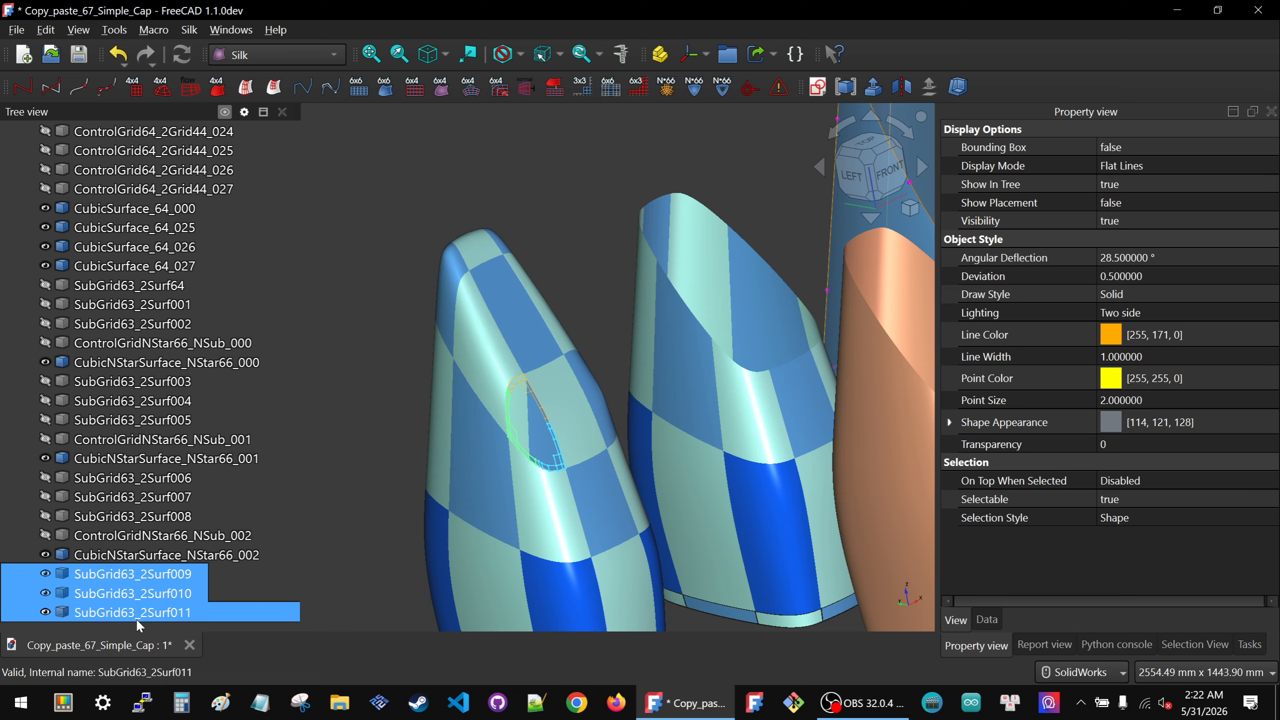
{"action": "left_click", "coordinate": [668, 90]}
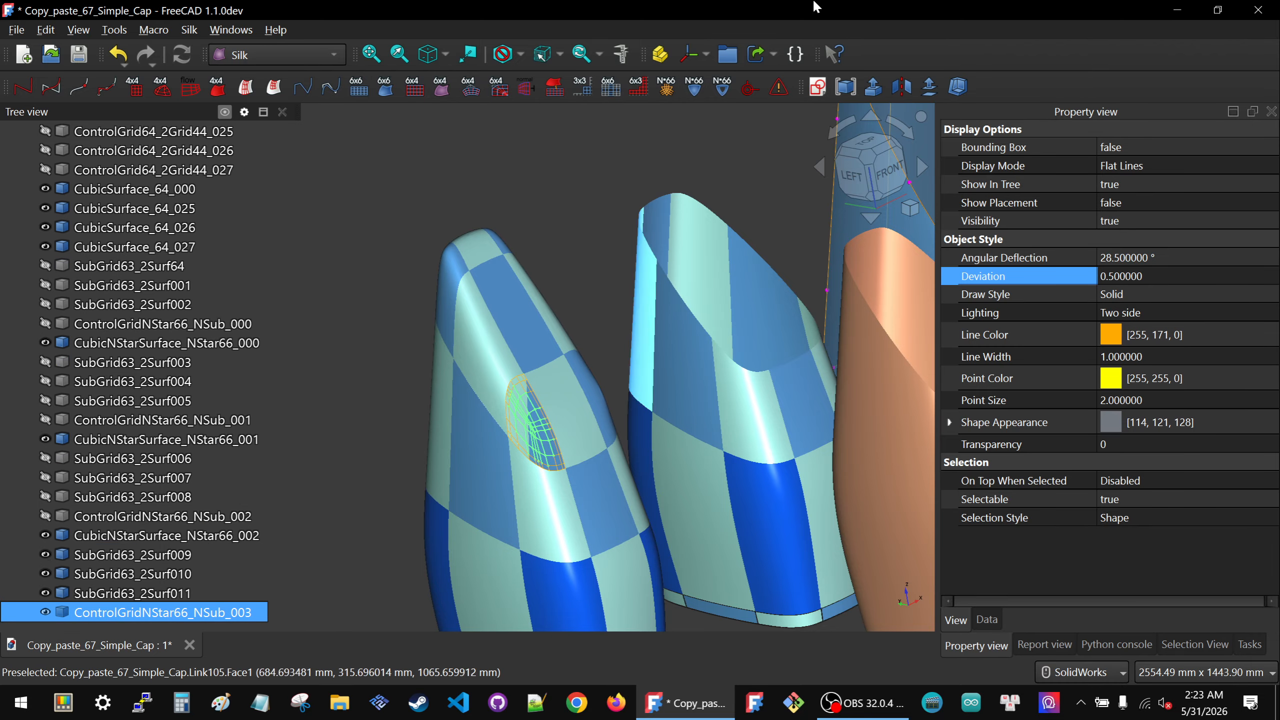
{"action": "left_click", "coordinate": [695, 88]}
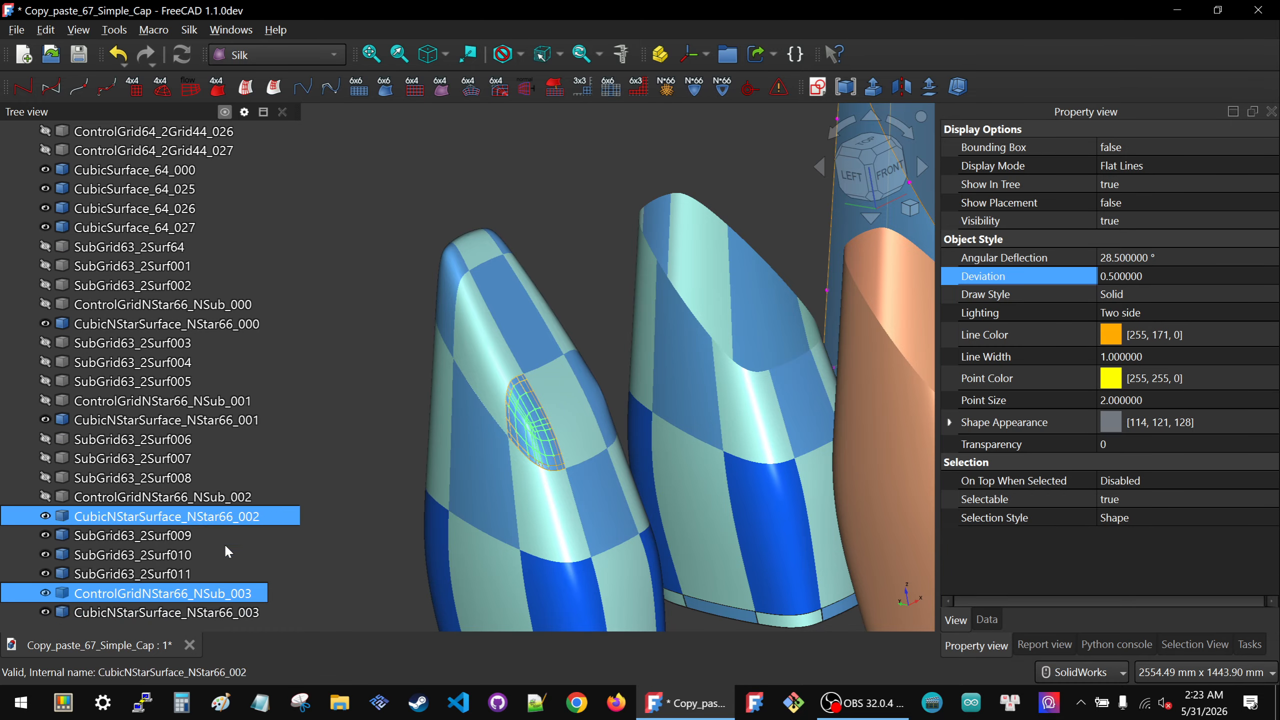
{"action": "left_click", "coordinate": [122, 536], "text": "shift"}
{"action": "key", "text": "space"}
Refine the display of CubicNStarSurface_NStar66_003 by setting its angular deflection to 1° and deviation to 0.1
{"action": "left_click", "coordinate": [151, 612]}
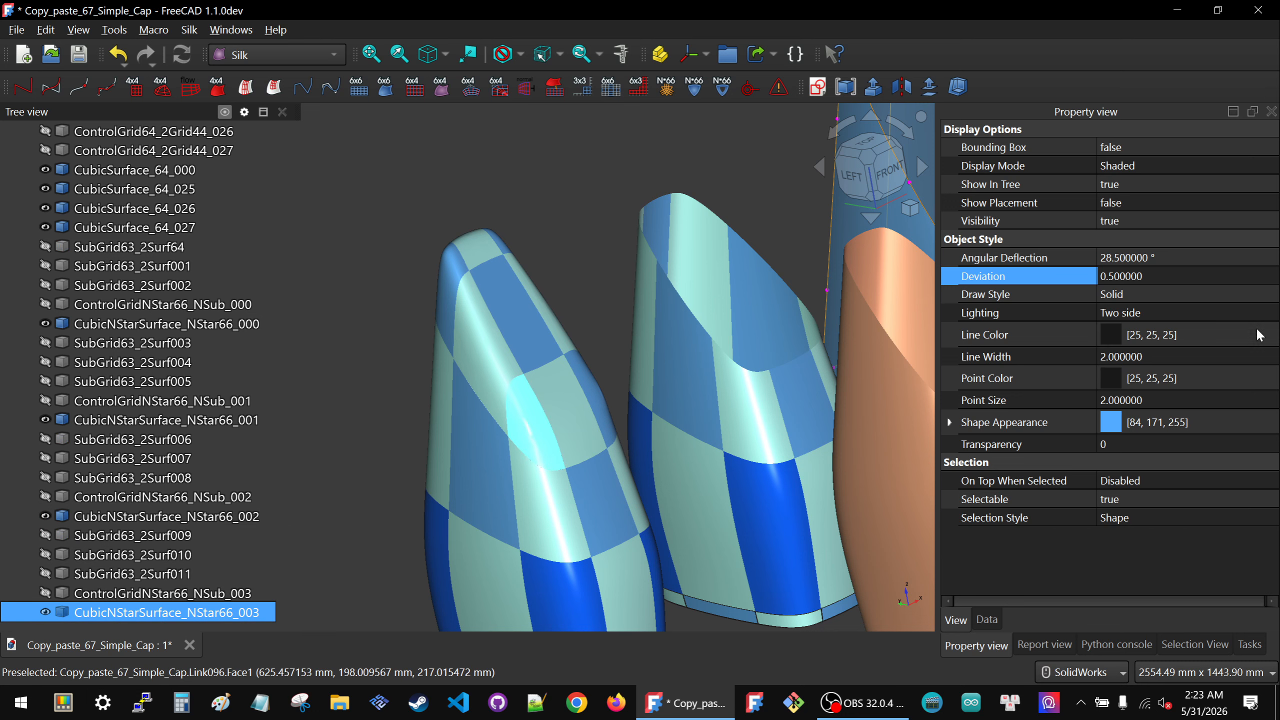
{"action": "left_click", "coordinate": [1204, 262]}
{"action": "left_click", "coordinate": [1204, 262]}
{"action": "type", "text": "1"}
{"action": "key", "text": "Return"}
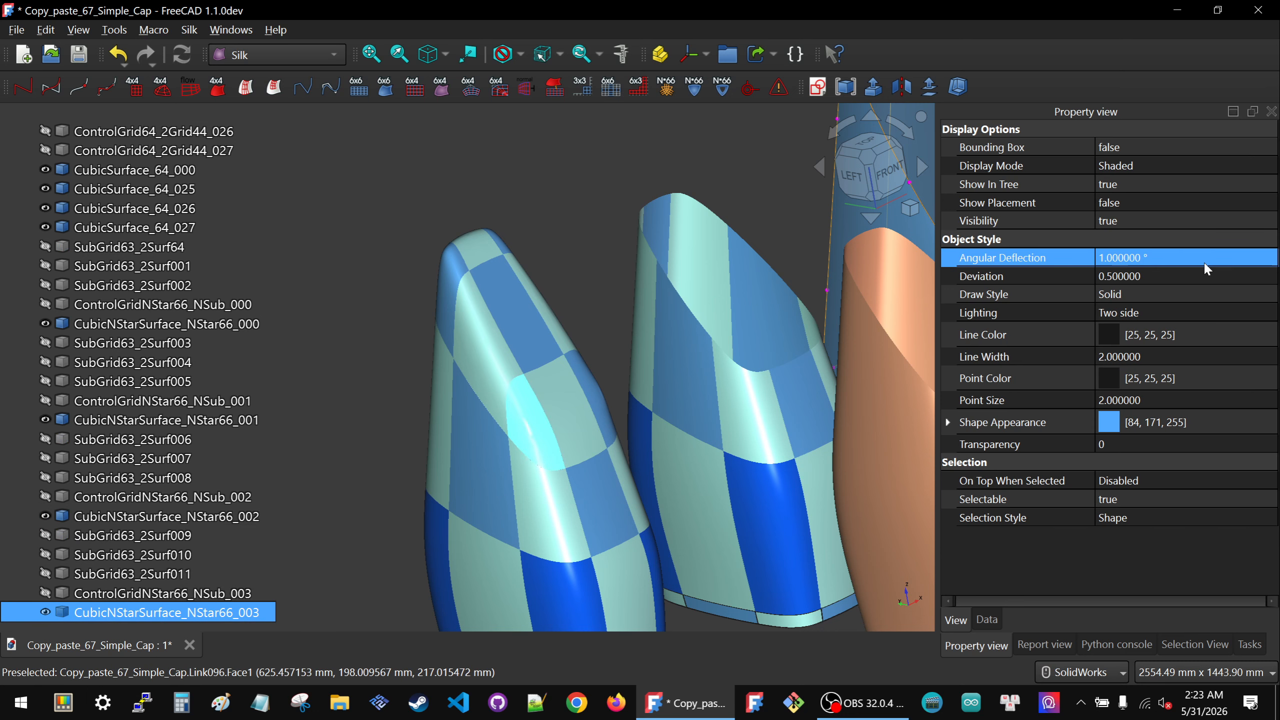
{"action": "left_click", "coordinate": [1203, 279]}
{"action": "left_click", "coordinate": [1204, 279]}
{"action": "type", "text": "."}
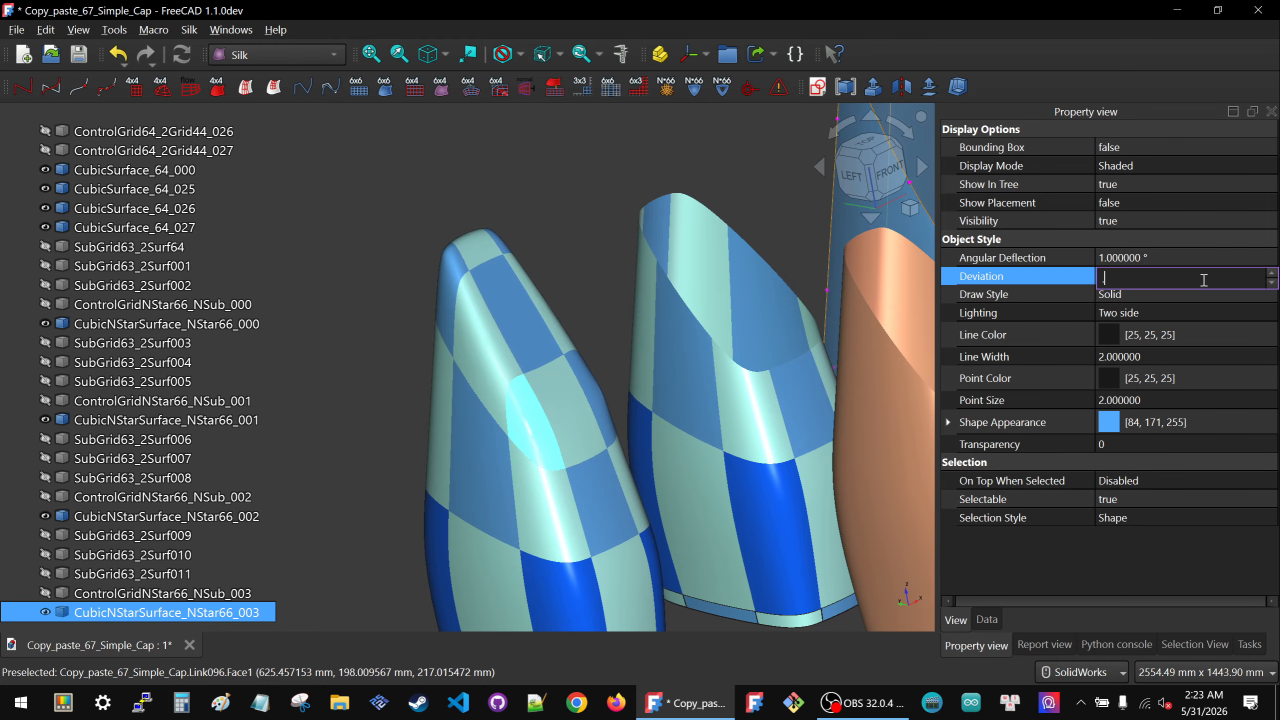
{"action": "type", "text": "1"}
{"action": "key", "text": "Return"}
{"action": "left_click", "coordinate": [594, 197]}
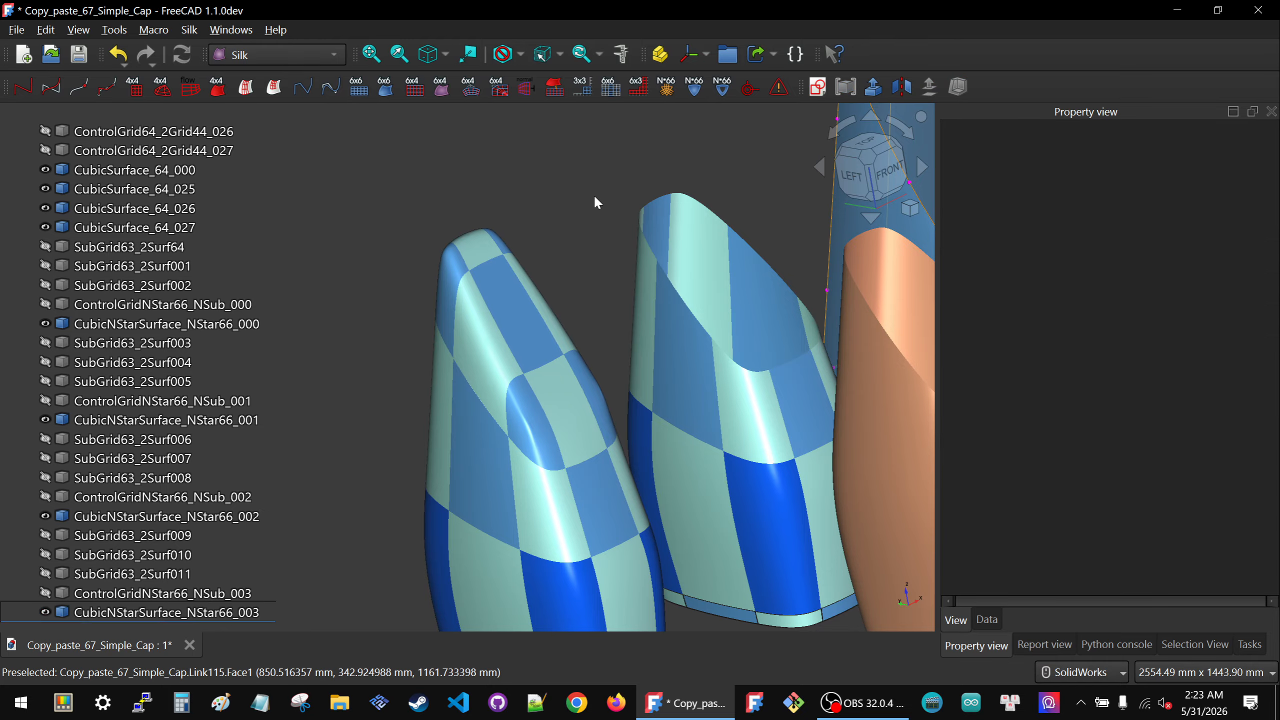
Examine the completed cap and its filled corners from several angles and distances, checking highlights and continuity with the surrounding surfaces
{"action": "scroll", "coordinate": [552, 219], "scroll_direction": "down", "scroll_amount": 3}
{"action": "scroll", "coordinate": [596, 451], "scroll_direction": "up", "scroll_amount": 8}
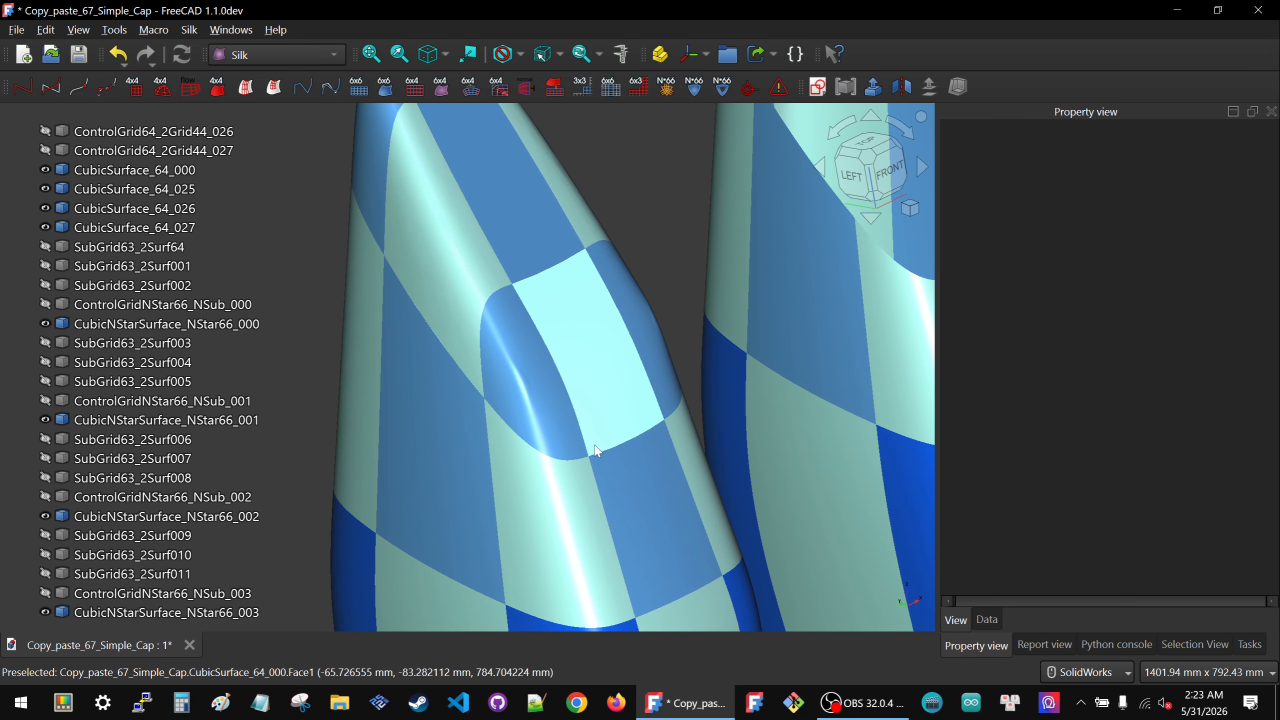
{"action": "middle_click_drag", "start_coordinate": [599, 426], "coordinate": [523, 429]}
{"action": "scroll", "coordinate": [517, 392], "scroll_direction": "up", "scroll_amount": 6}
{"action": "mouse_move", "coordinate": [773, 411]}
{"action": "middle_mouse_down"}
{"action": "mouse_move", "coordinate": [788, 363]}
{"action": "mouse_move", "coordinate": [728, 366]}
{"action": "mouse_move", "coordinate": [764, 398]}
{"action": "mouse_move", "coordinate": [749, 423]}
{"action": "mouse_move", "coordinate": [792, 400]}
{"action": "mouse_move", "coordinate": [788, 410]}
{"action": "middle_mouse_up"}
{"action": "scroll", "coordinate": [779, 426], "scroll_direction": "down", "scroll_amount": 6}
{"action": "scroll", "coordinate": [739, 424], "scroll_direction": "down", "scroll_amount": 5}
{"action": "middle_click_drag", "start_coordinate": [704, 475], "coordinate": [776, 457]}
{"action": "scroll", "coordinate": [683, 307], "scroll_direction": "up", "scroll_amount": 4}
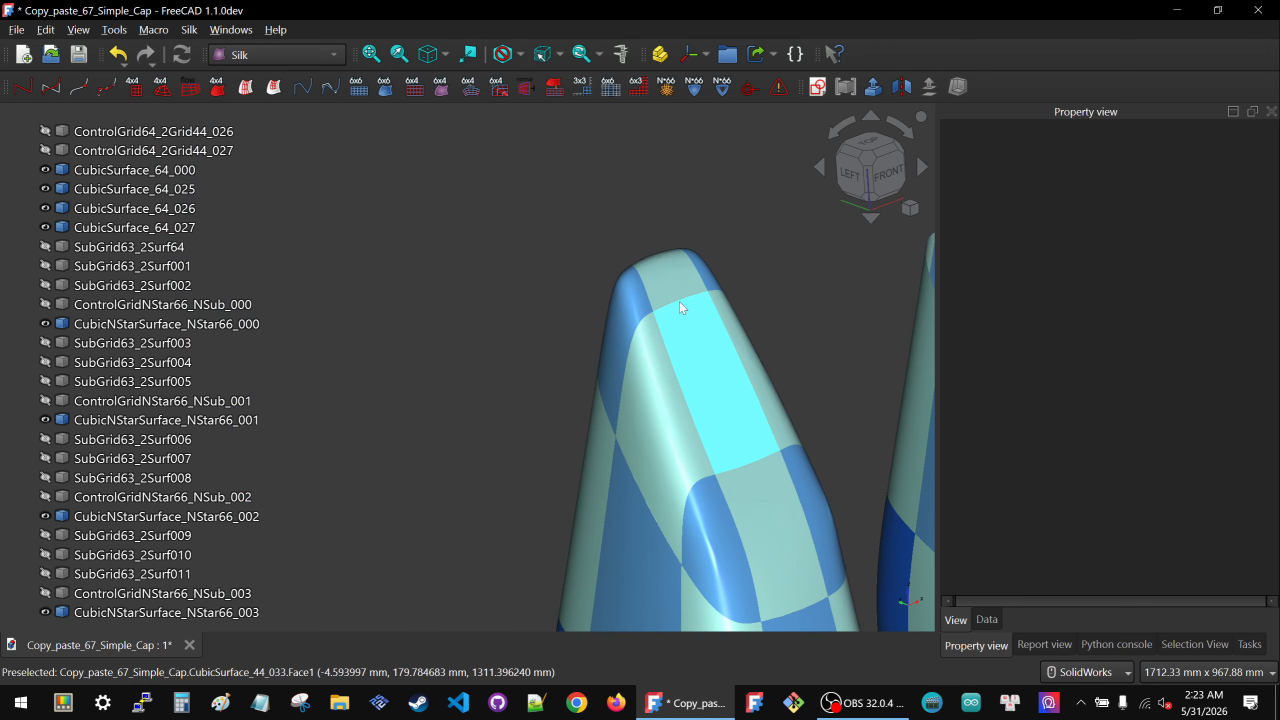
{"action": "scroll", "coordinate": [571, 297], "scroll_direction": "down", "scroll_amount": 4}
{"action": "scroll", "coordinate": [668, 373], "scroll_direction": "up", "scroll_amount": 1}
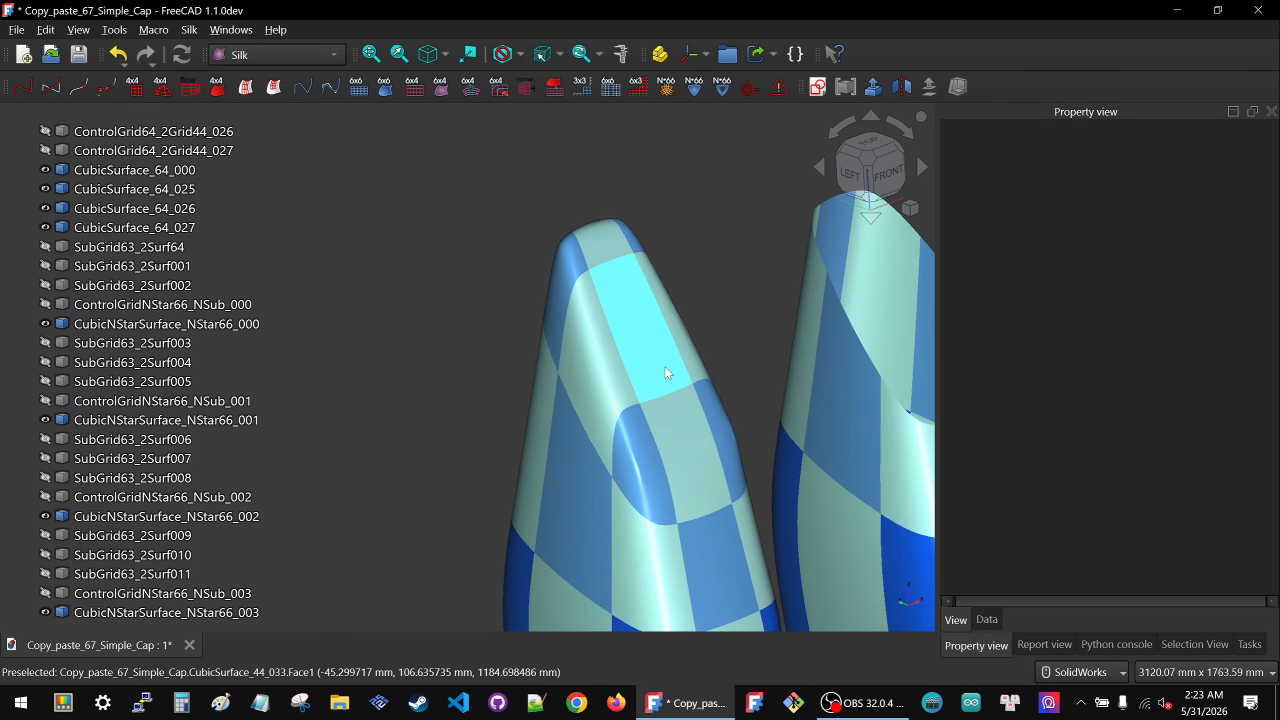
{"action": "scroll", "coordinate": [668, 373], "scroll_direction": "up", "scroll_amount": 4}
{"action": "middle_click_drag", "start_coordinate": [603, 316], "coordinate": [640, 325]}
{"action": "scroll", "coordinate": [643, 329], "scroll_direction": "down", "scroll_amount": 1}
{"action": "scroll", "coordinate": [623, 327], "scroll_direction": "down", "scroll_amount": 4}
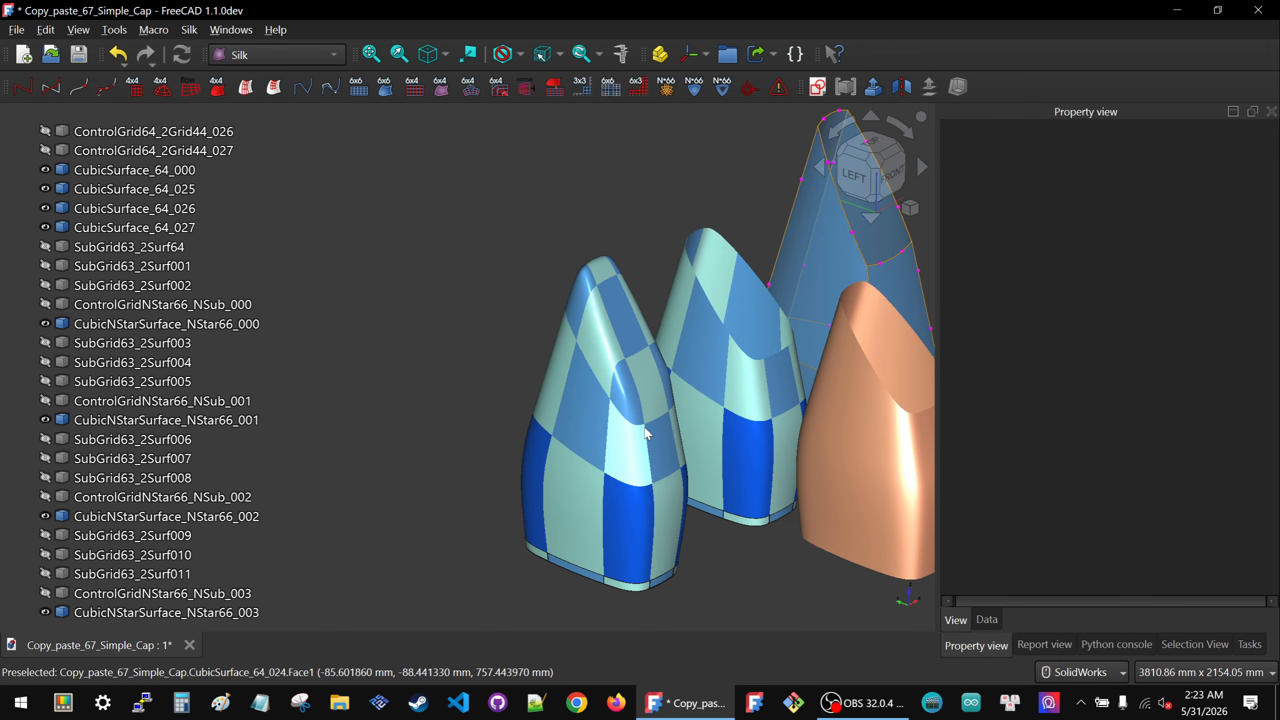
{"action": "scroll", "coordinate": [650, 444], "scroll_direction": "up", "scroll_amount": 3}
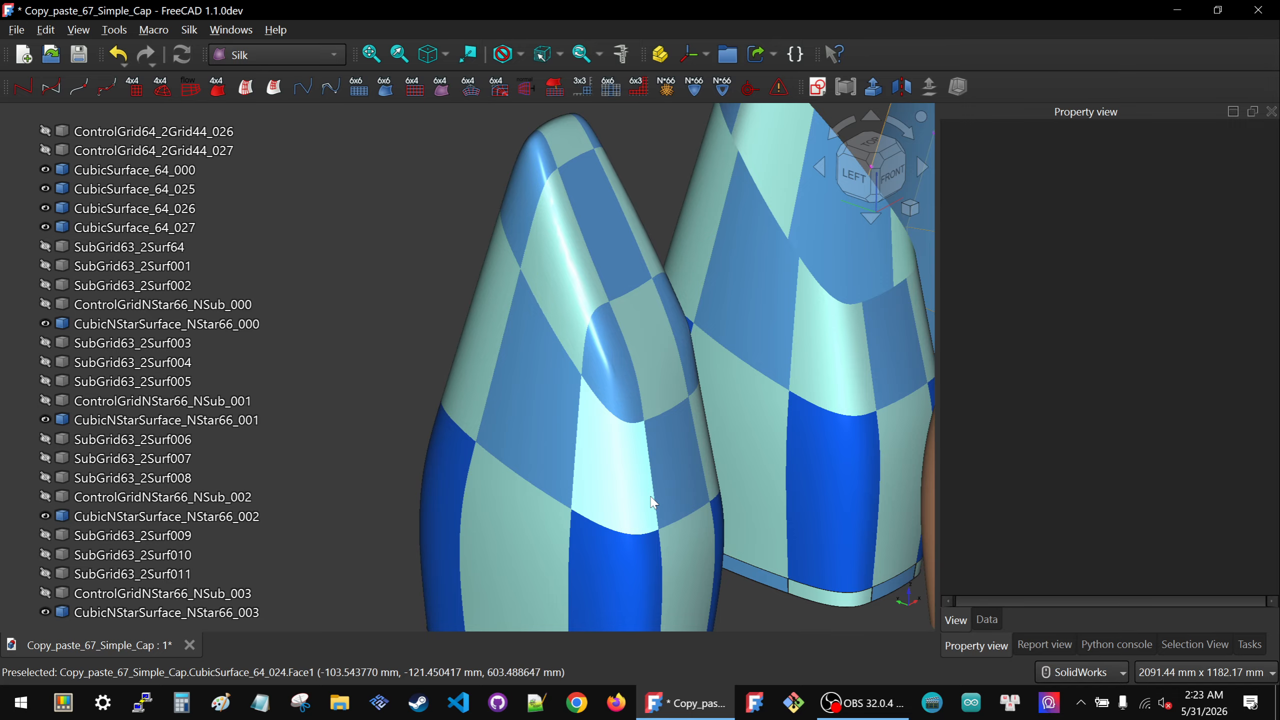
{"action": "middle_click_drag", "start_coordinate": [552, 235], "coordinate": [580, 180]}
{"action": "scroll", "coordinate": [580, 180], "scroll_direction": "up", "scroll_amount": 3}
{"action": "middle_click_drag", "start_coordinate": [593, 360], "coordinate": [514, 304]}
{"action": "scroll", "coordinate": [514, 305], "scroll_direction": "down", "scroll_amount": 6}
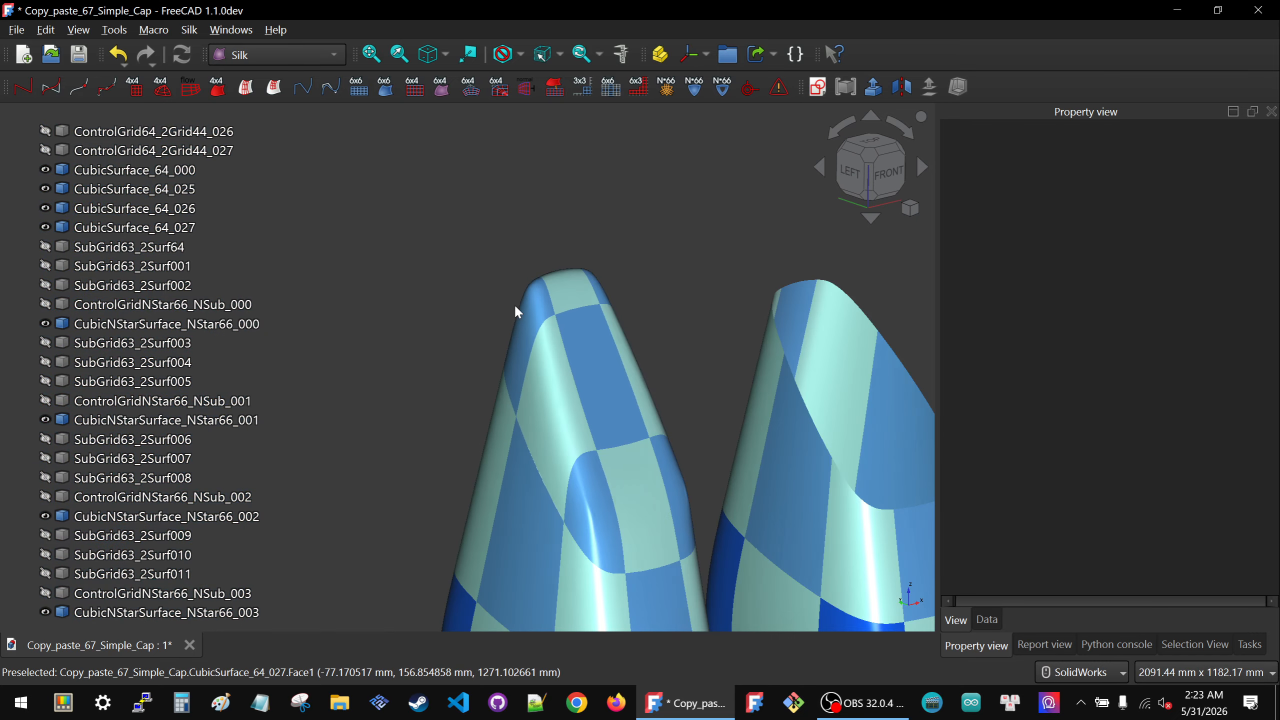
{"action": "scroll", "coordinate": [588, 414], "scroll_direction": "up", "scroll_amount": 2}
{"action": "scroll", "coordinate": [588, 415], "scroll_direction": "up", "scroll_amount": 3}
{"action": "scroll", "coordinate": [525, 376], "scroll_direction": "down", "scroll_amount": 6}
{"action": "middle_click_drag", "start_coordinate": [527, 355], "coordinate": [518, 378]}
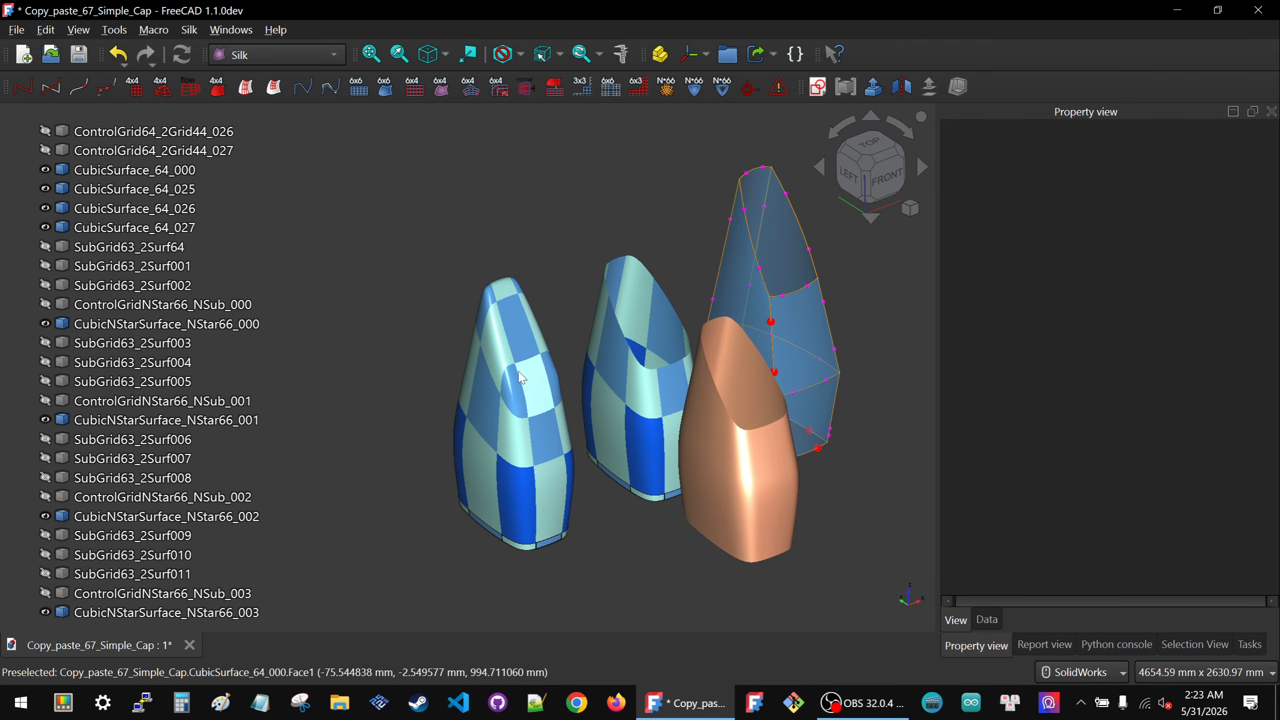
Collapse the Final_Surfaces_001 group and review the list of grids, subgrids and surfaces created for the cap alongside the model
{"action": "scroll", "coordinate": [74, 282], "scroll_direction": "up", "scroll_amount": 9}
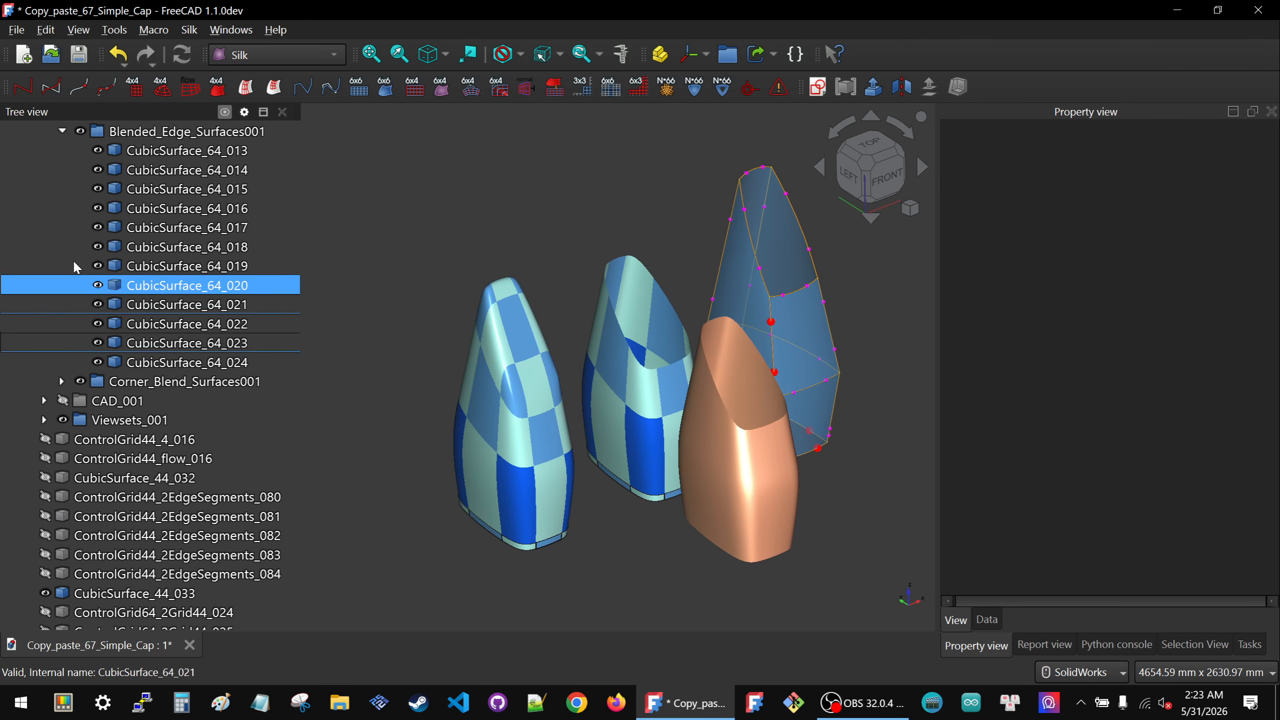
{"action": "scroll", "coordinate": [74, 262], "scroll_direction": "up", "scroll_amount": 8}
{"action": "left_click", "coordinate": [44, 286]}
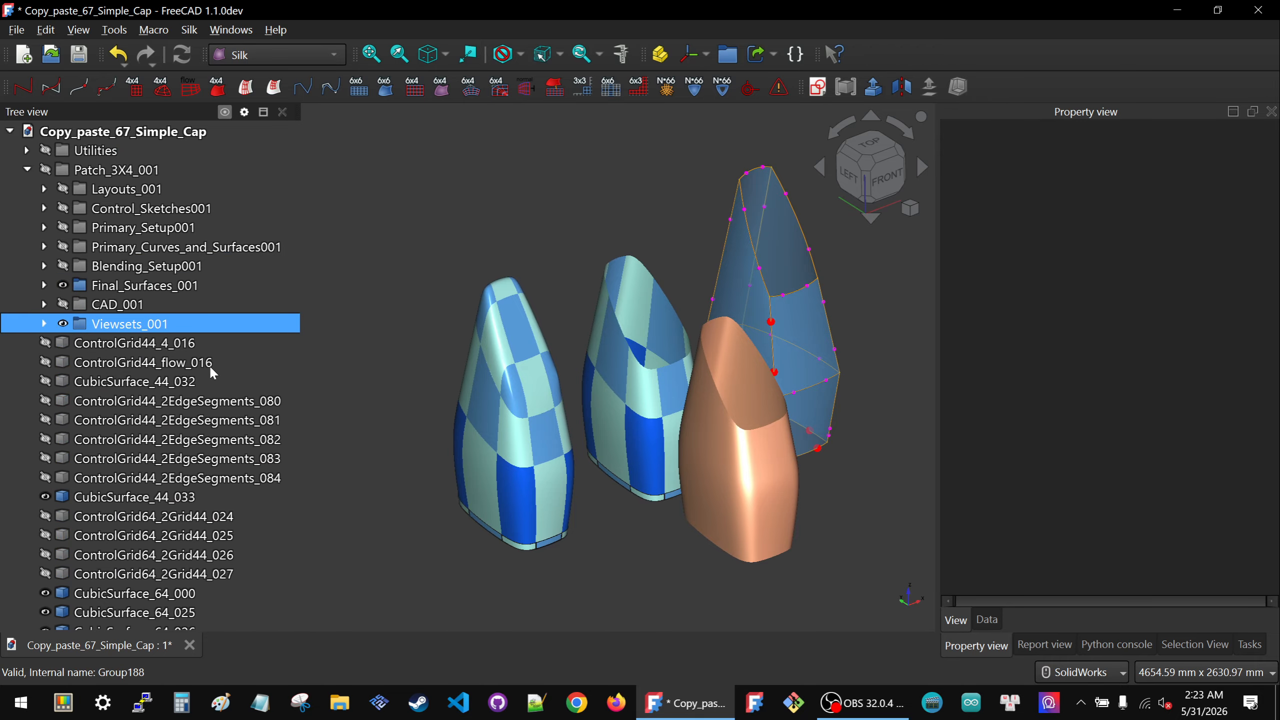
{"action": "scroll", "coordinate": [207, 353], "scroll_direction": "down", "scroll_amount": 5}
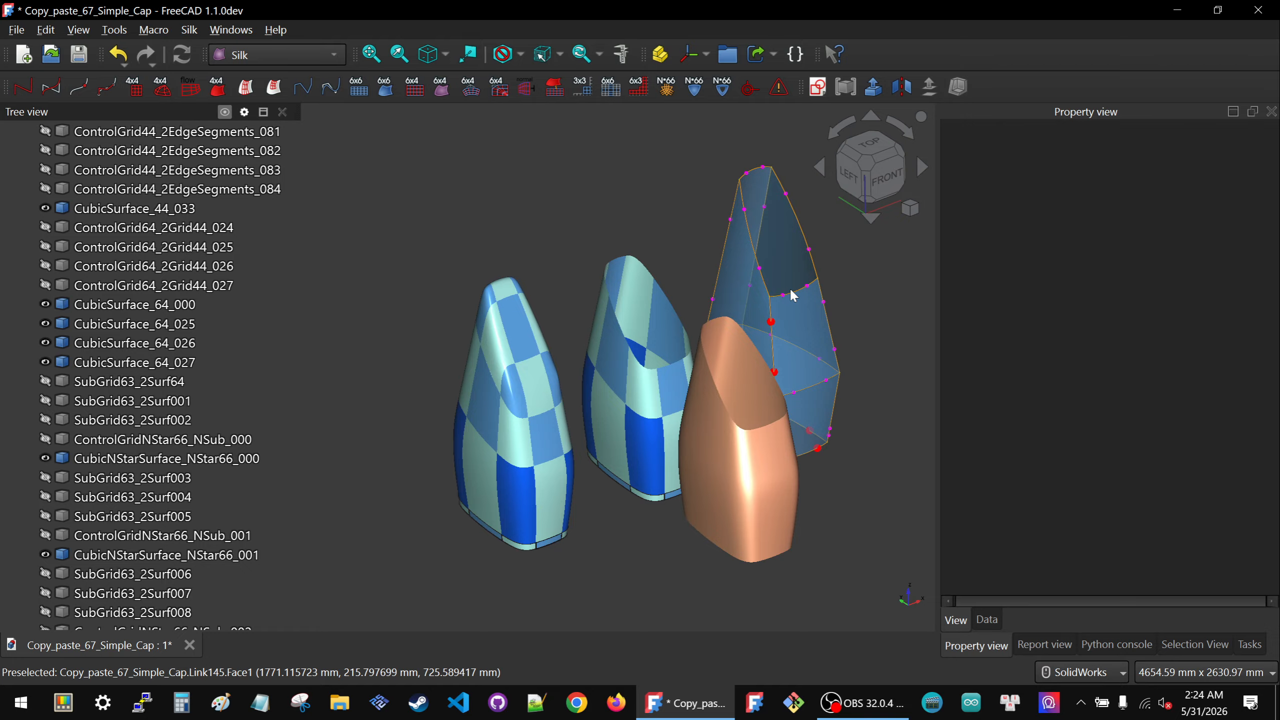
{"action": "scroll", "coordinate": [522, 400], "scroll_direction": "up", "scroll_amount": 4}
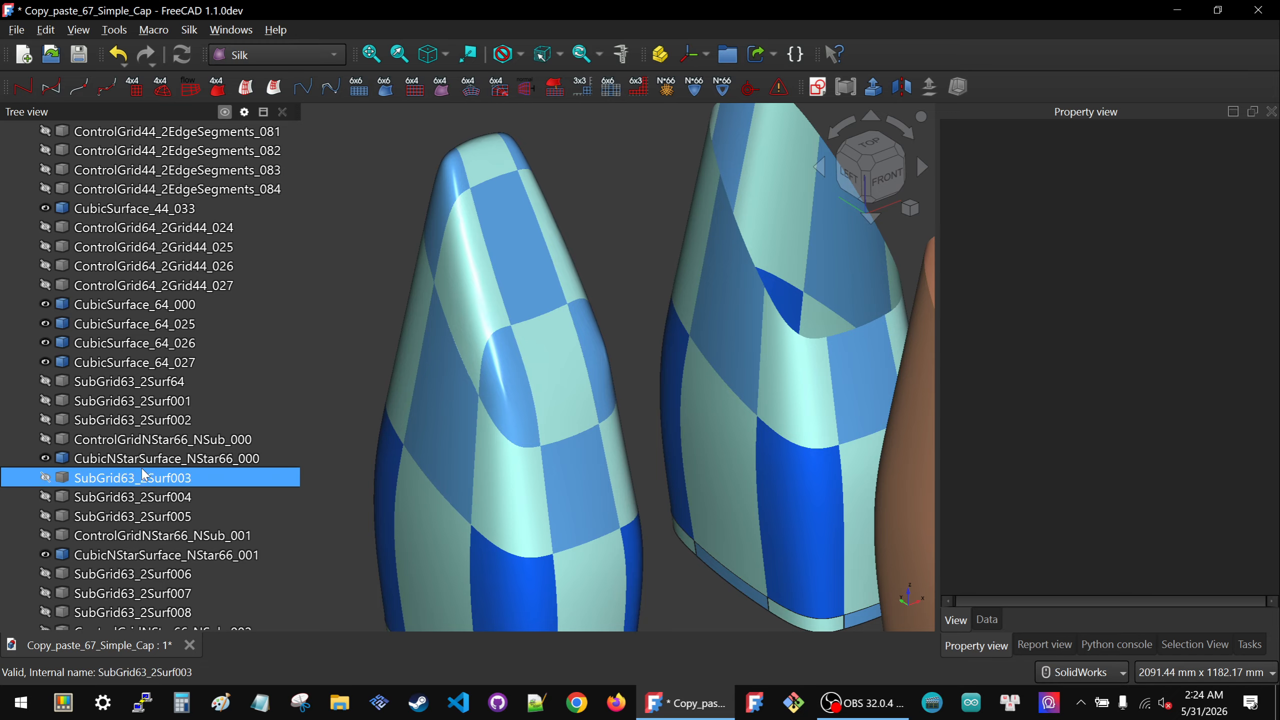
{"action": "scroll", "coordinate": [121, 412], "scroll_direction": "down", "scroll_amount": 3}
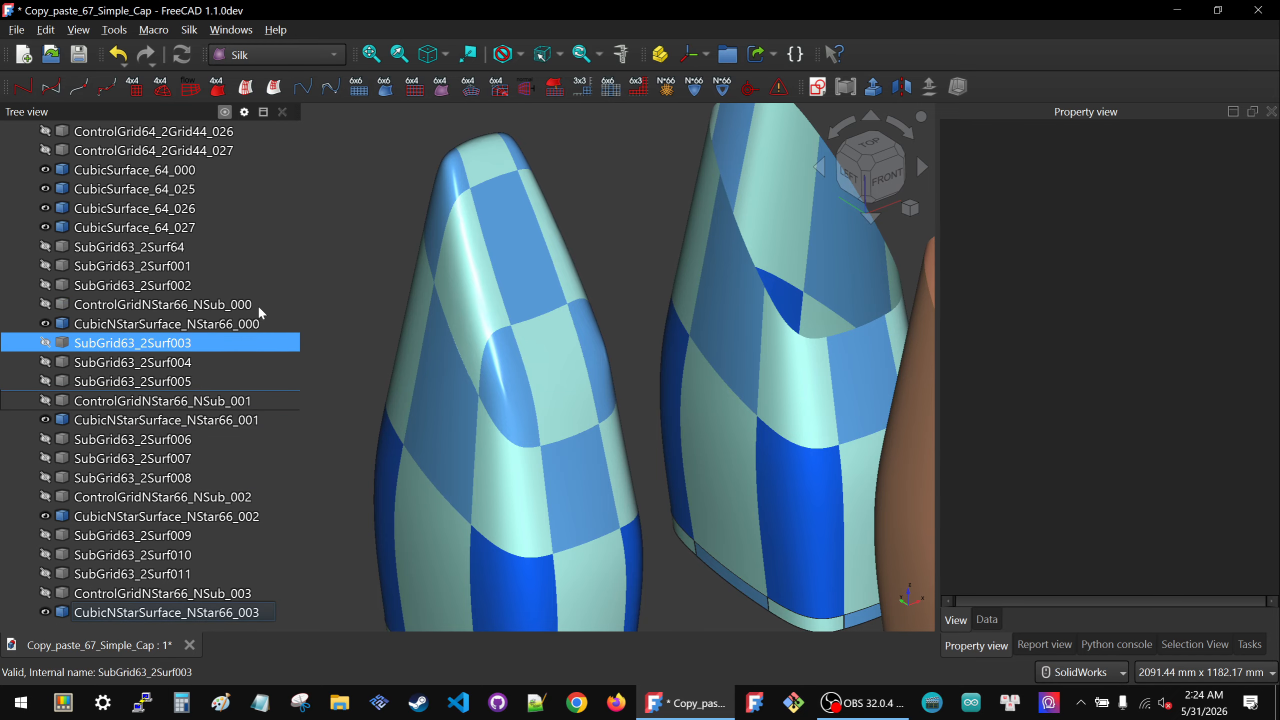
{"action": "scroll", "coordinate": [502, 346], "scroll_direction": "down", "scroll_amount": 3}
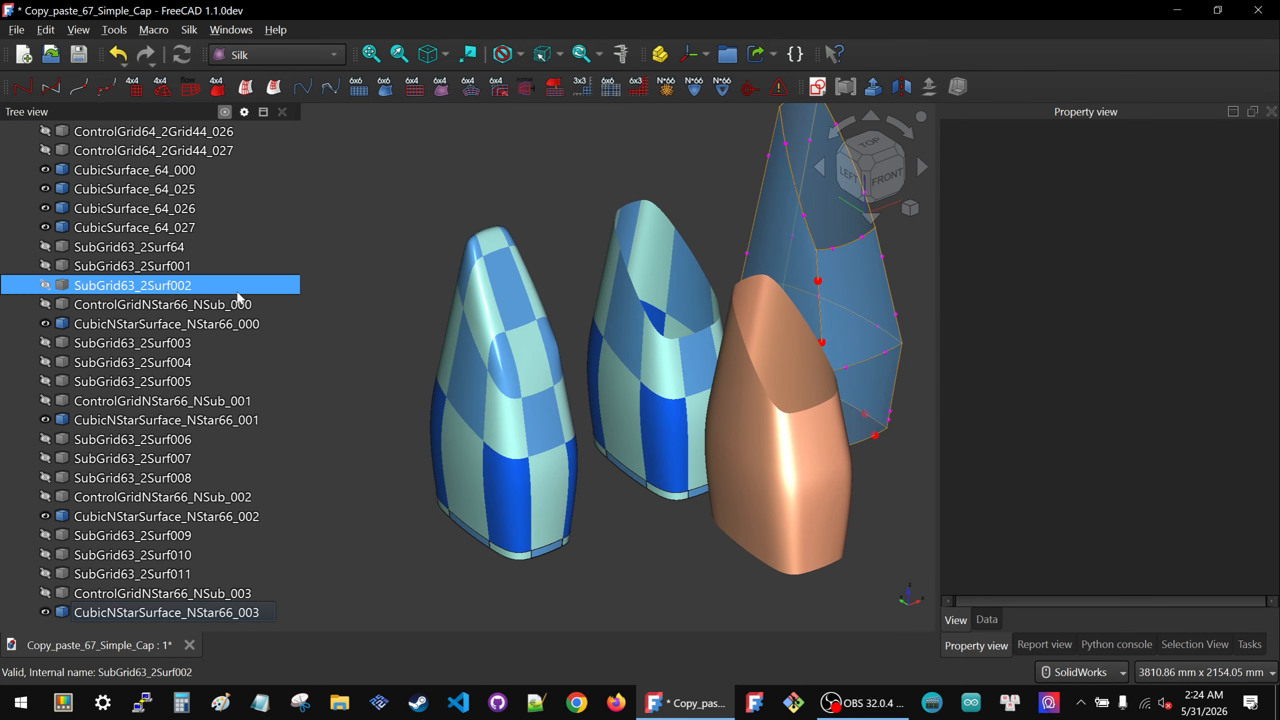
{"action": "scroll", "coordinate": [238, 293], "scroll_direction": "up", "scroll_amount": 3}
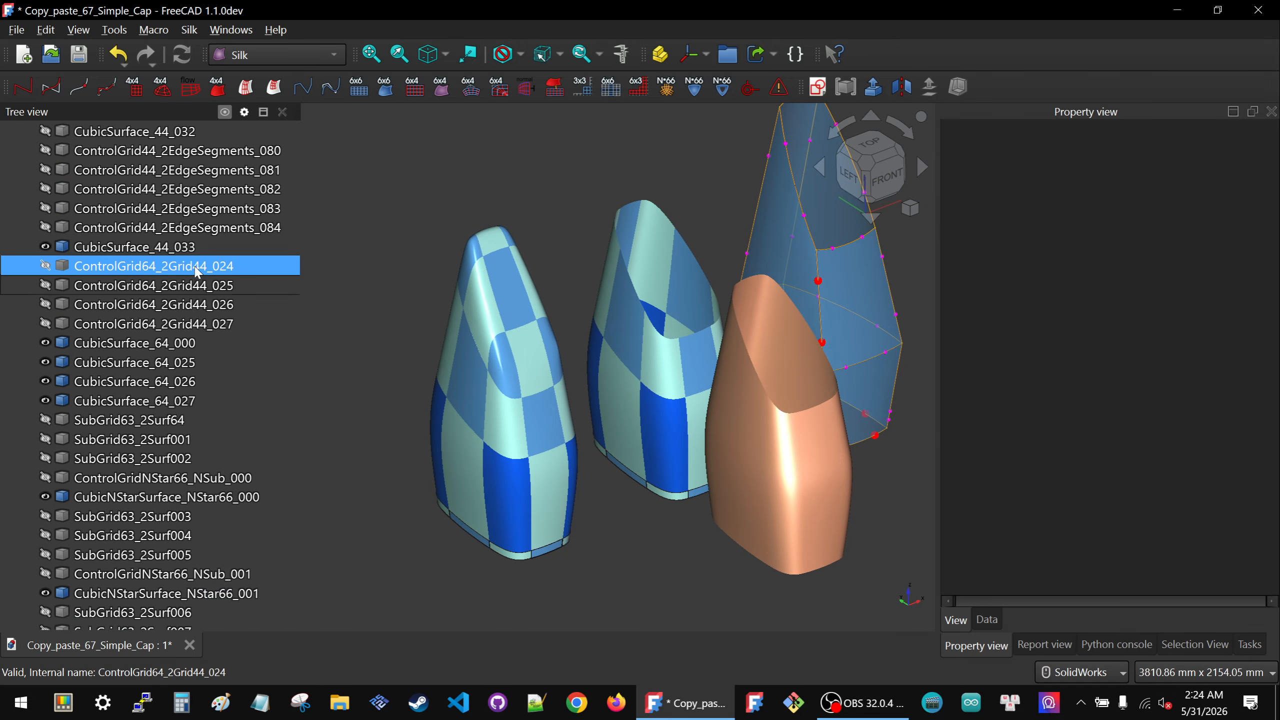
Review the cap's construction objects listed below the Patch_3X4_001 group, from ControlGrid44_4_016 through the 4X4 and 6X4 grids to the NStar66 grids
{"action": "scroll", "coordinate": [176, 254], "scroll_direction": "up", "scroll_amount": 4}
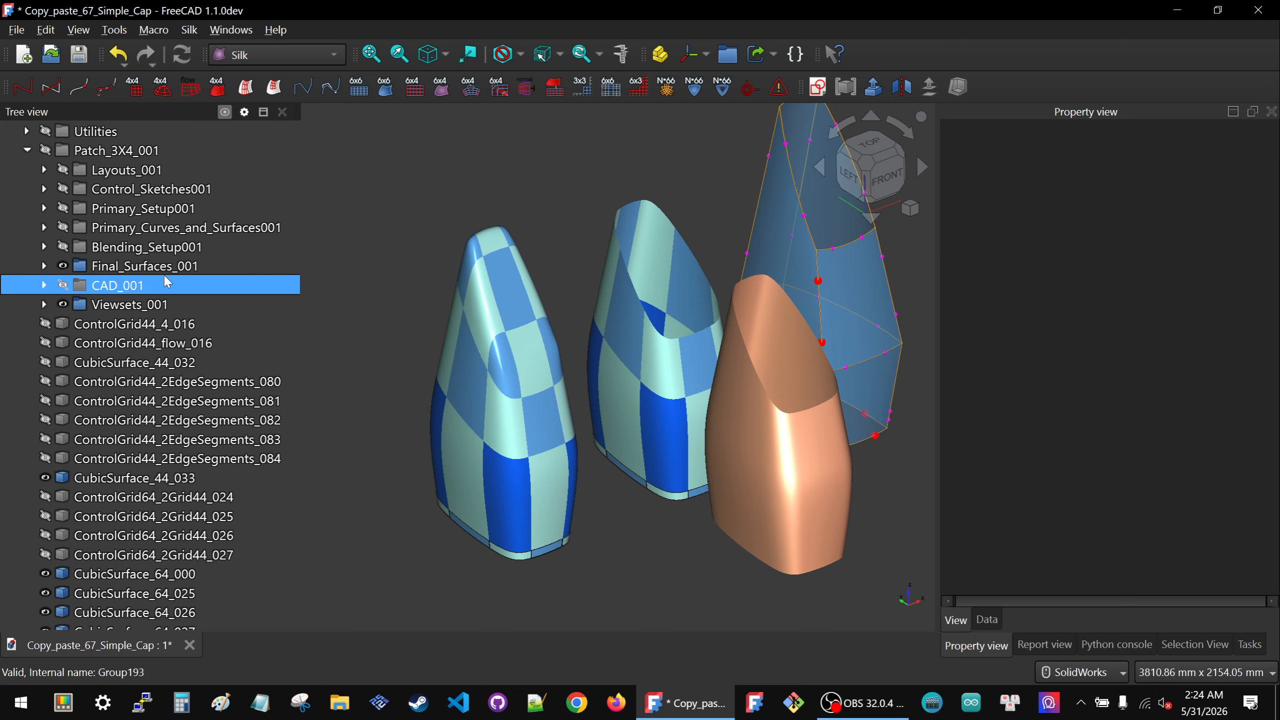
{"action": "left_click", "coordinate": [120, 325]}
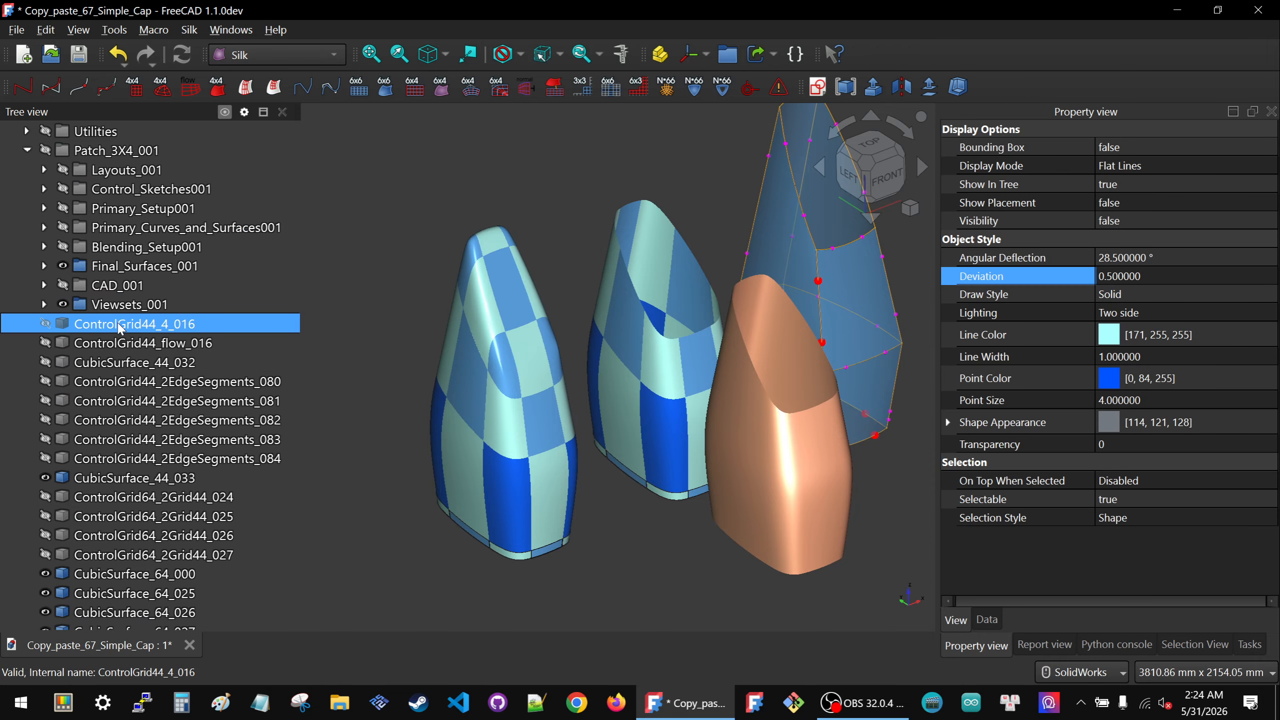
{"action": "left_click", "coordinate": [141, 343]}
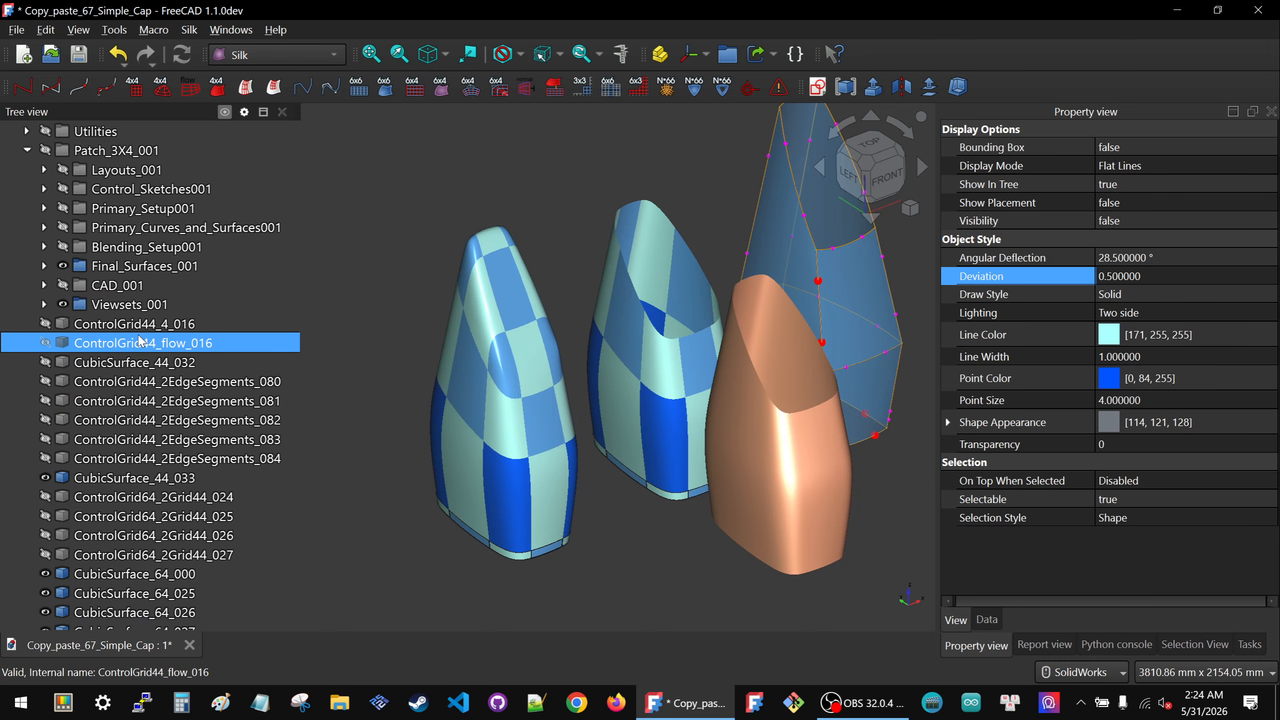
{"action": "left_click", "coordinate": [142, 361]}
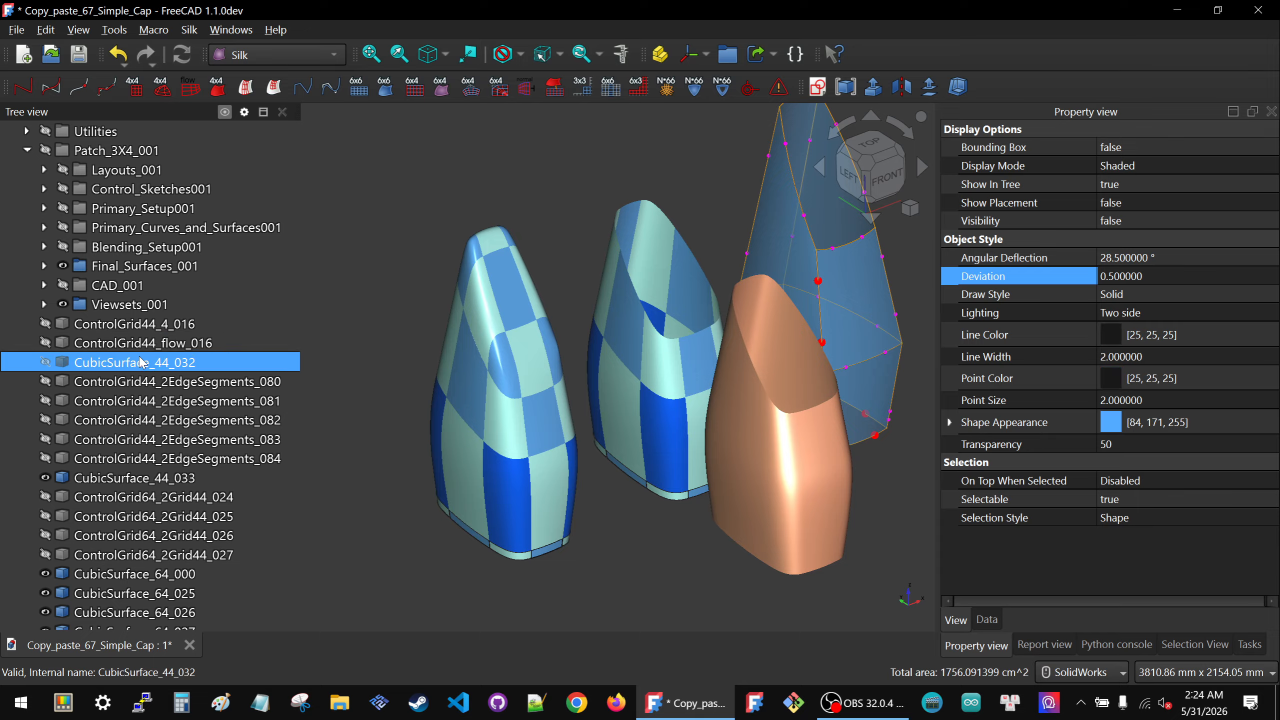
{"action": "left_click", "coordinate": [188, 383], "text": "ctrl"}
{"action": "left_click", "coordinate": [189, 383]}
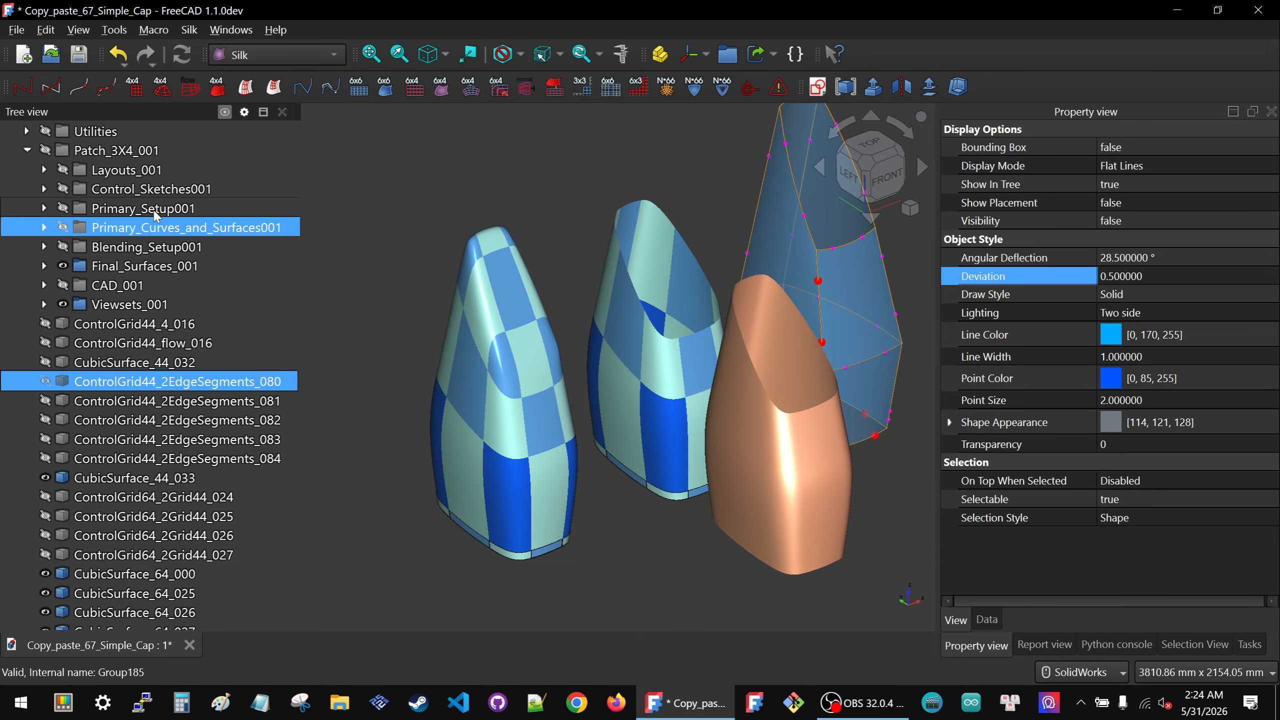
{"action": "left_click", "coordinate": [137, 456], "text": "ctrl"}
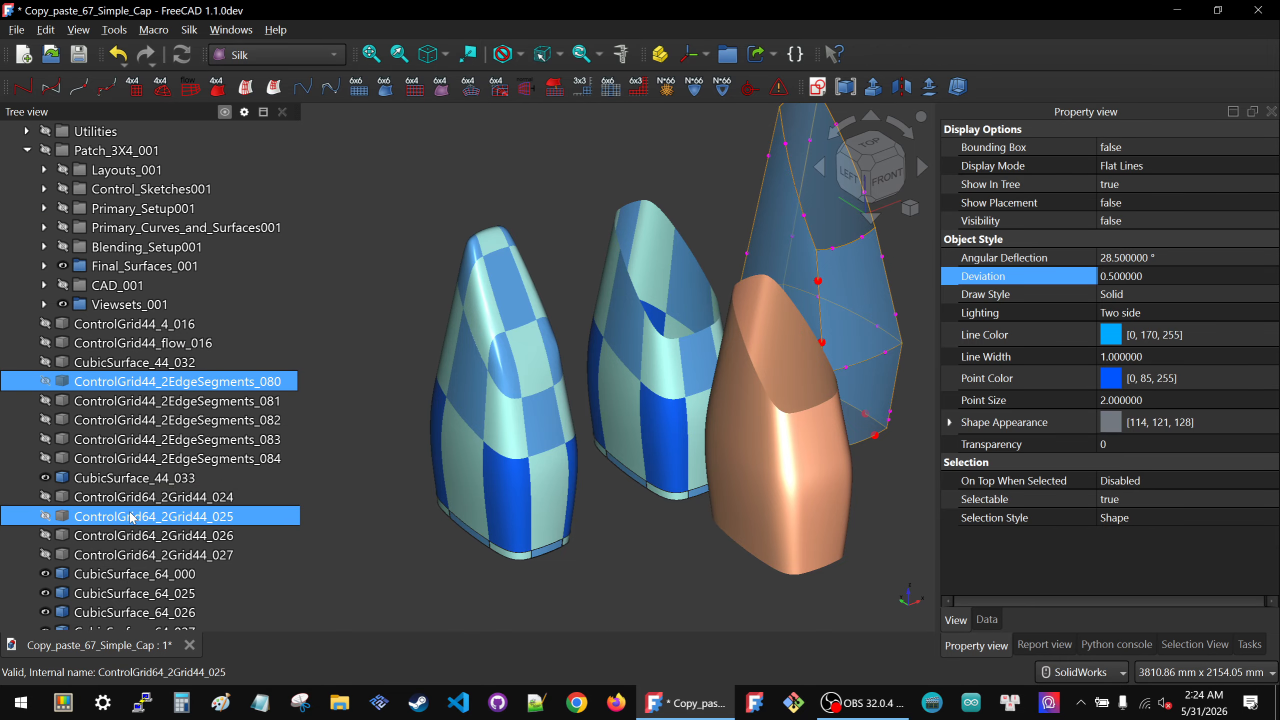
{"action": "scroll", "coordinate": [138, 499], "scroll_direction": "down", "scroll_amount": 7}
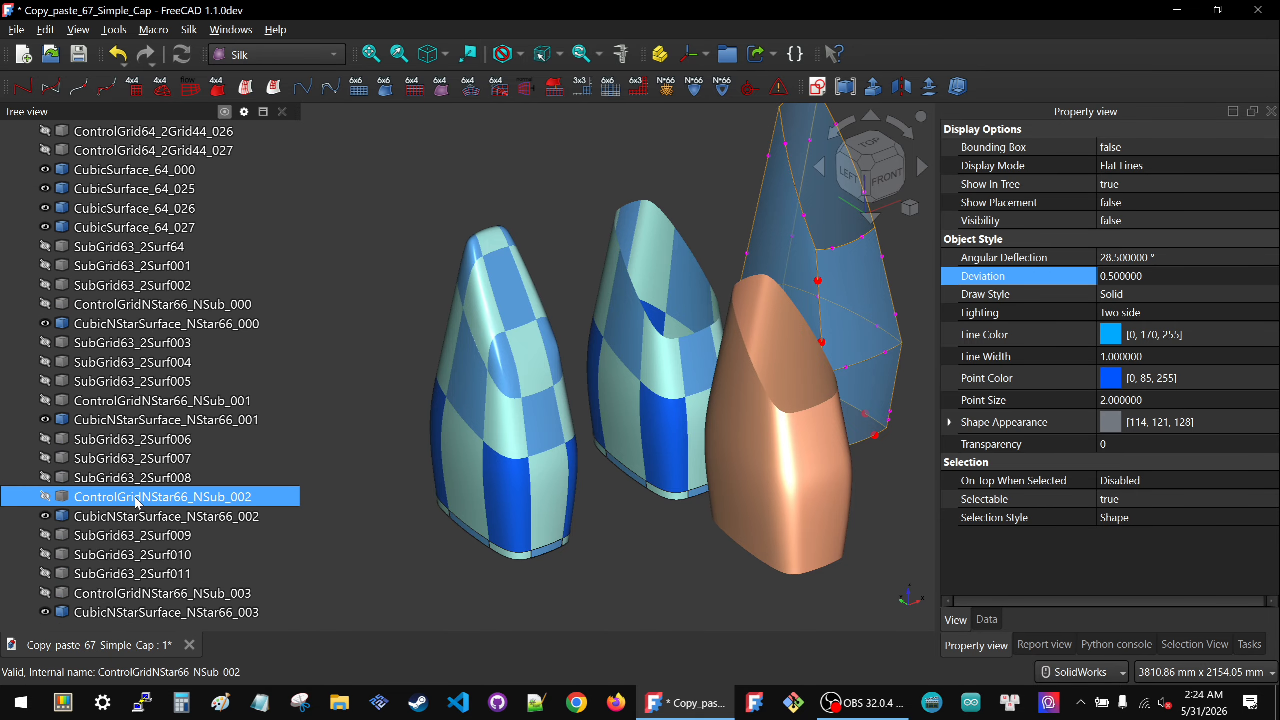
Show SubGrid63_2Surf009 and ControlGridNStar66_NSub_003 on the cap corner and select CubicNStarSurface_NStar66_003
{"action": "left_click", "coordinate": [141, 517]}
{"action": "left_click", "coordinate": [136, 536]}
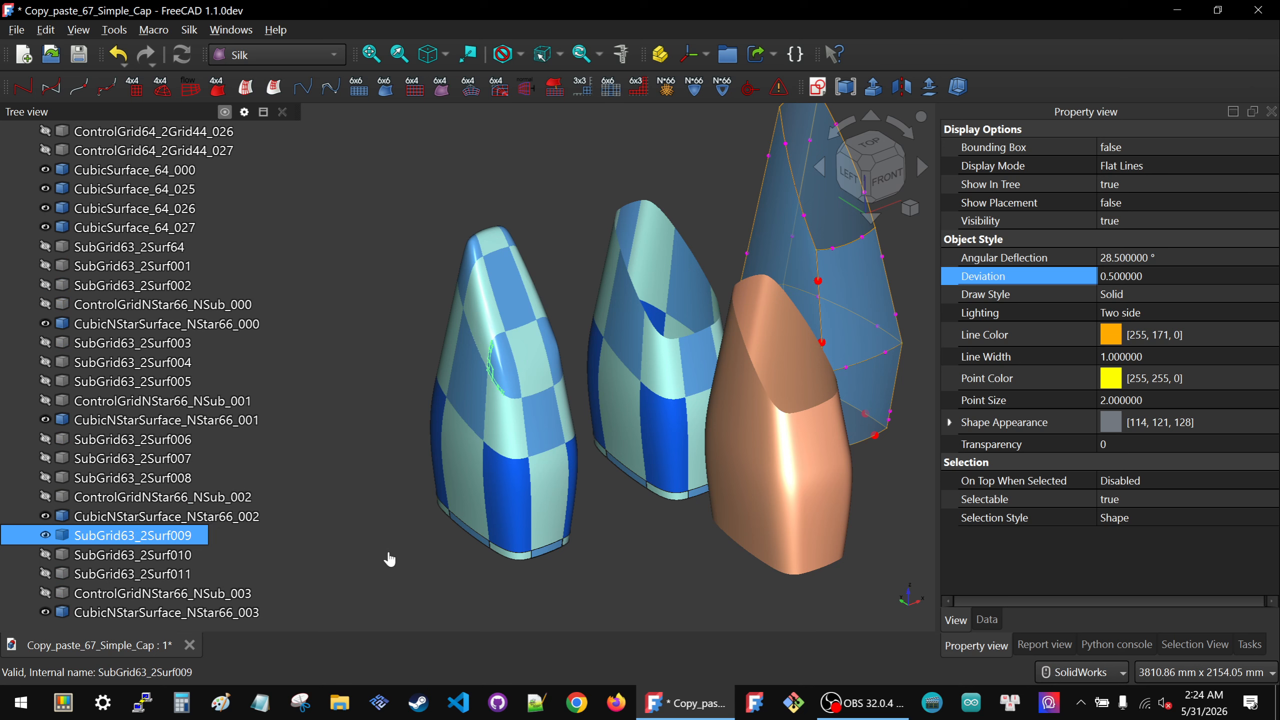
{"action": "left_click", "coordinate": [157, 574]}
{"action": "left_click", "coordinate": [163, 593]}
{"action": "key", "text": "space"}
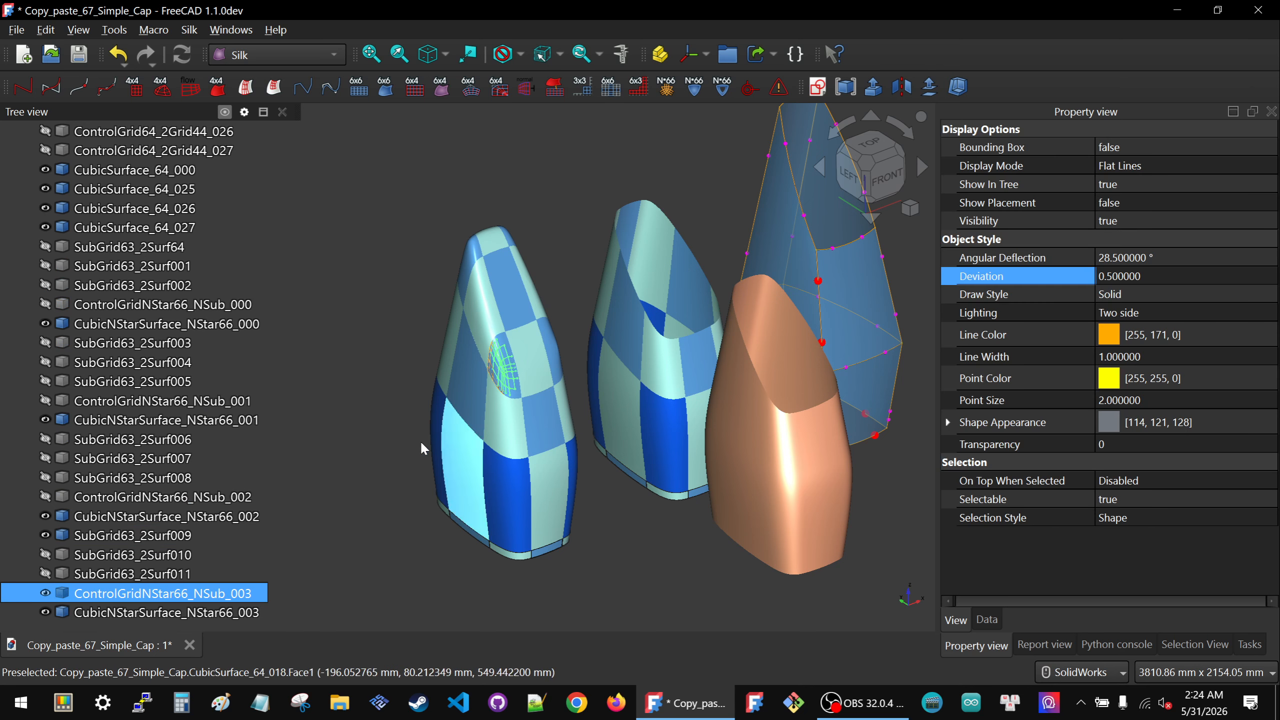
{"action": "left_click", "coordinate": [220, 612]}
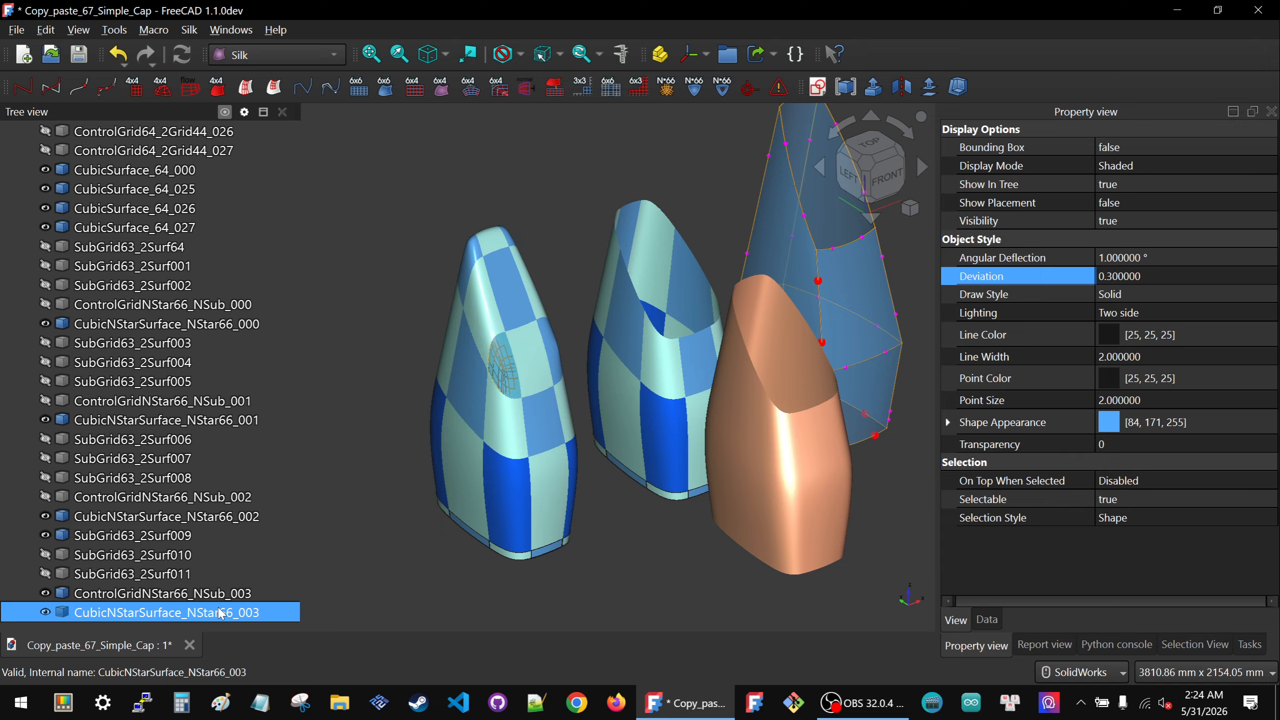
Review the subgroups of Patch_3X4_001, including Control_Sketches001, Primary_Curves_and_Surfaces001, Blending_Setup001, Final_Surfaces_001, CAD_001 and Viewsets_001
{"action": "scroll", "coordinate": [218, 386], "scroll_direction": "up", "scroll_amount": 8}
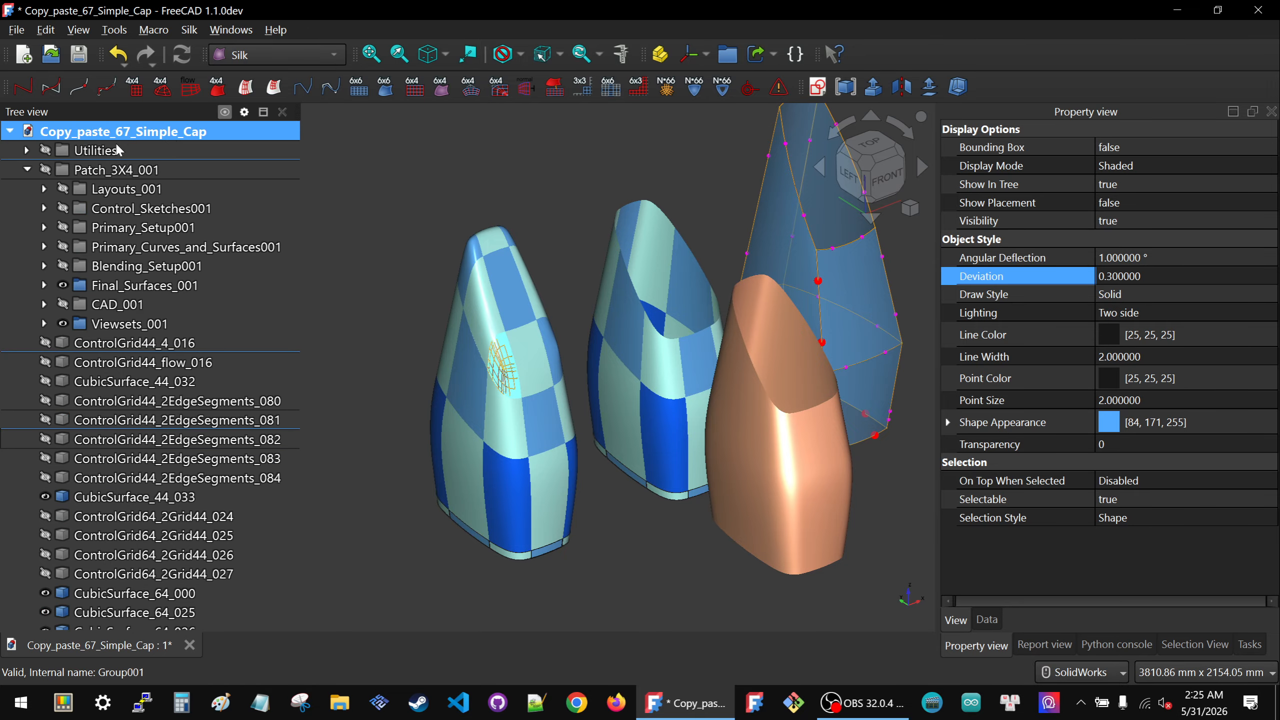
{"action": "left_click", "coordinate": [163, 306]}
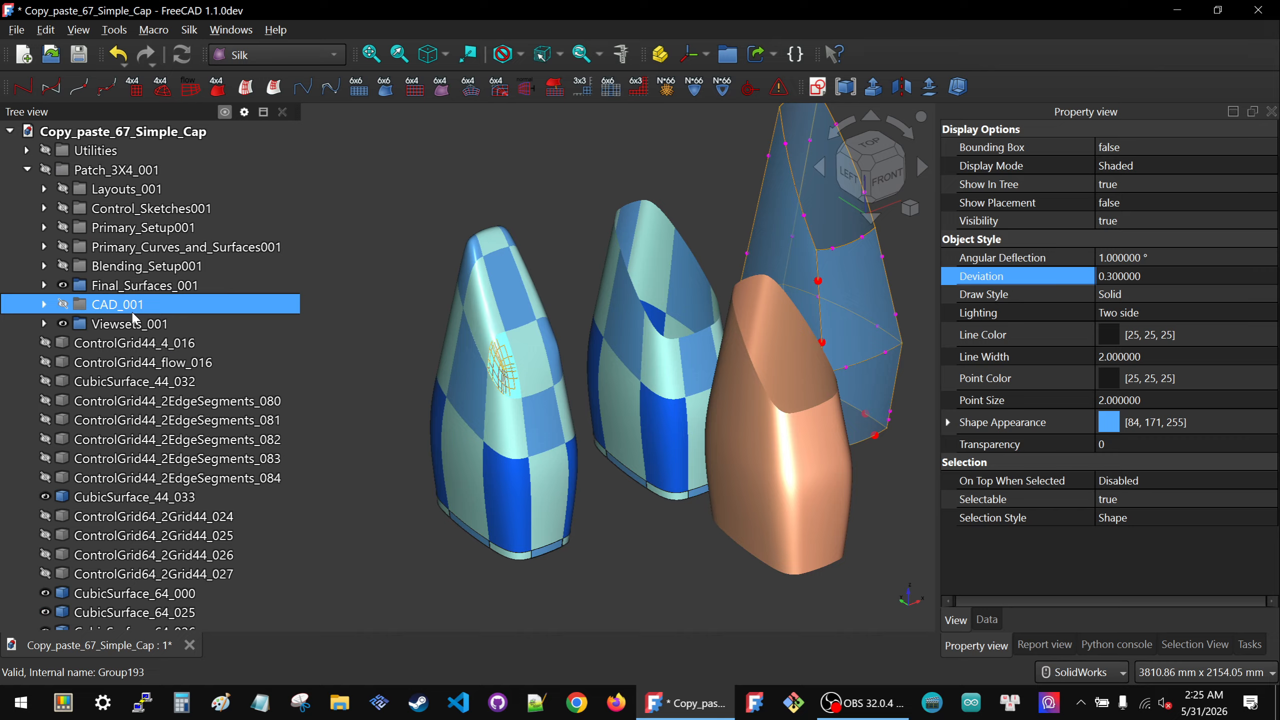
{"action": "left_click", "coordinate": [135, 285]}
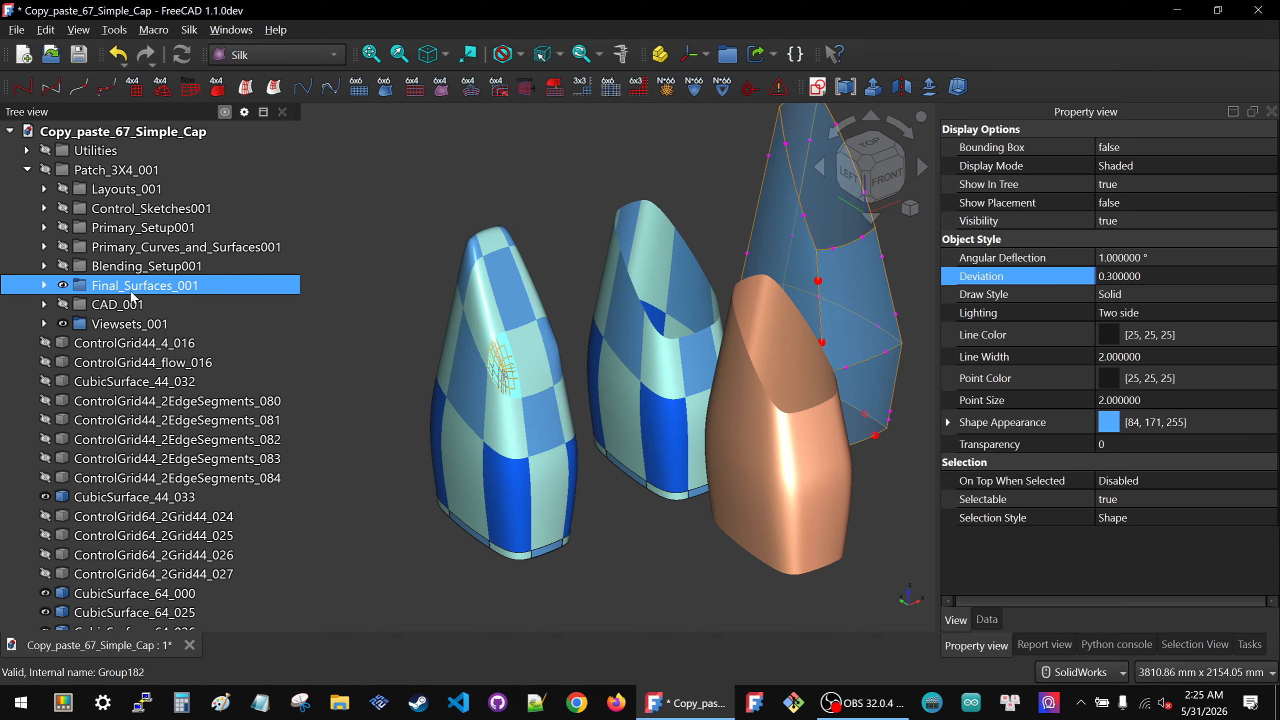
{"action": "left_click", "coordinate": [137, 272]}
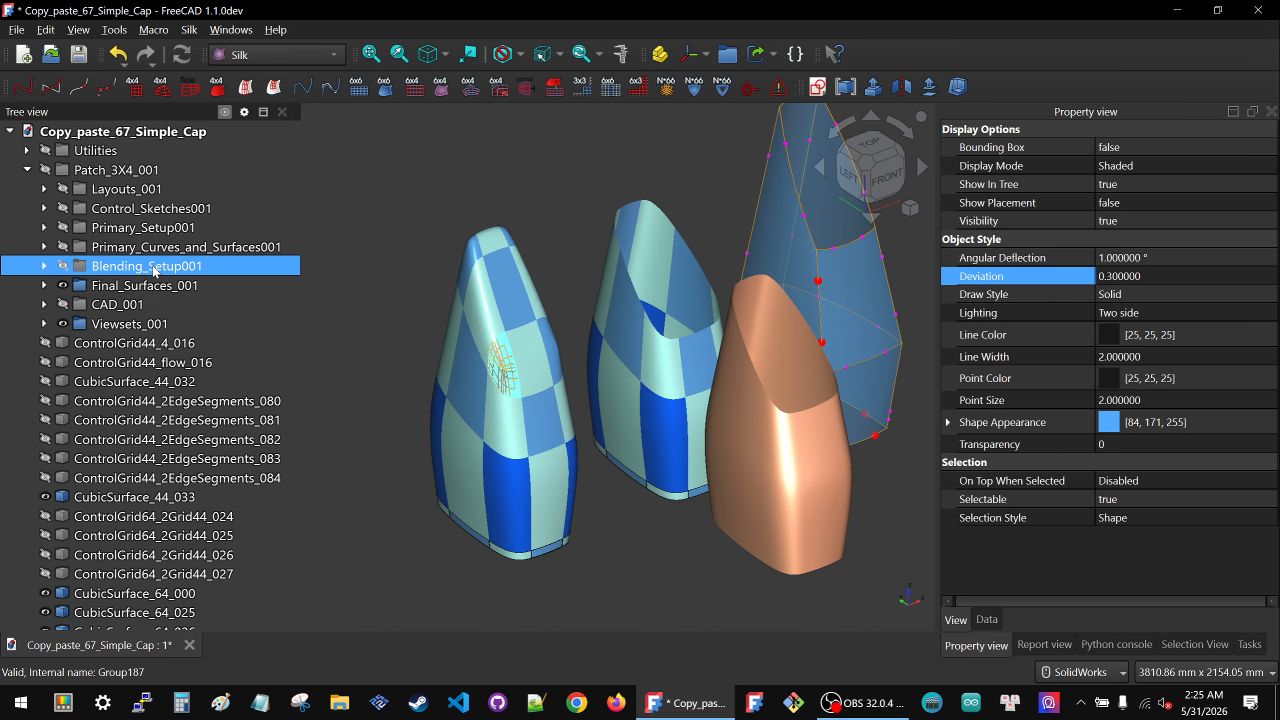
{"action": "left_click", "coordinate": [129, 285]}
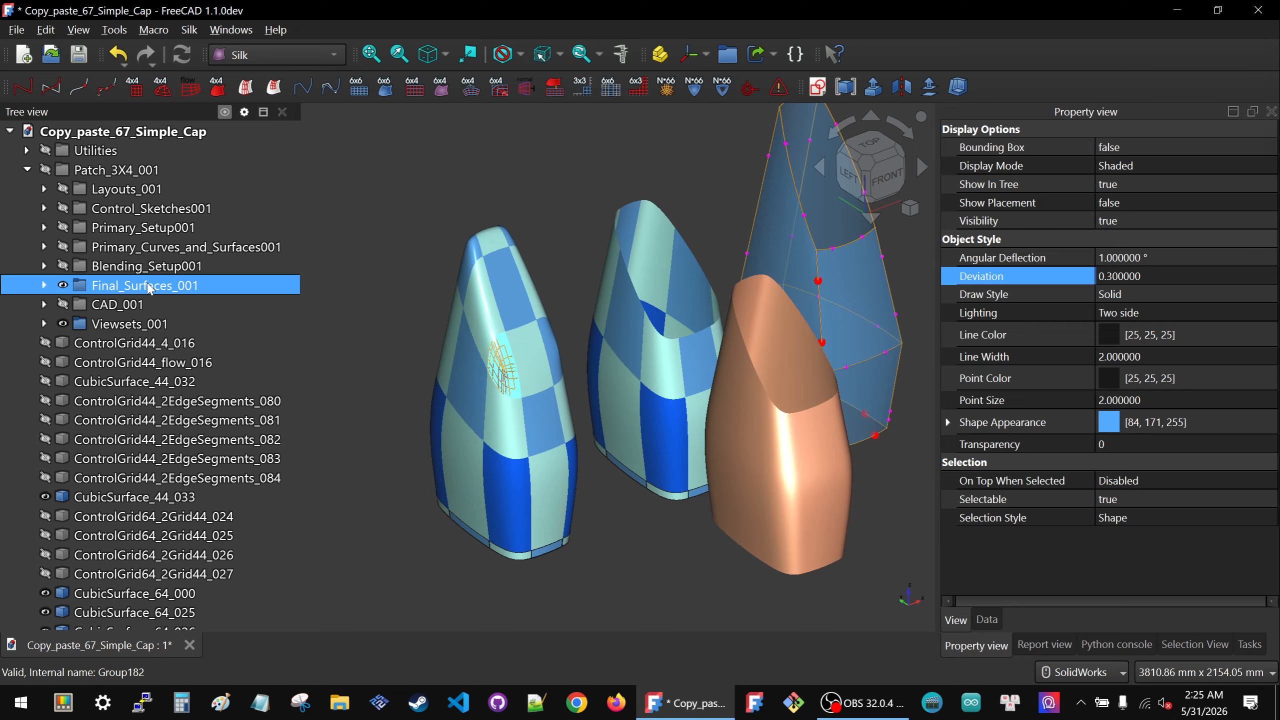
{"action": "left_click", "coordinate": [127, 329]}
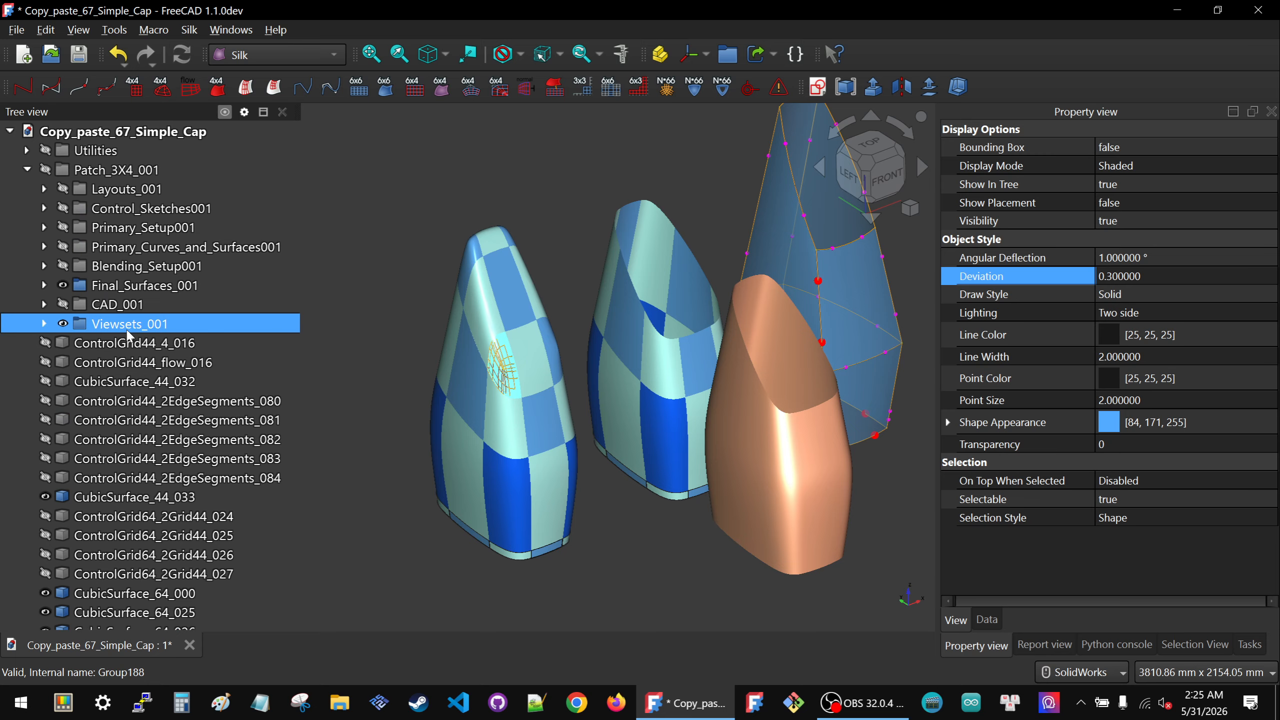
{"action": "left_click", "coordinate": [152, 208]}
{"action": "left_click", "coordinate": [196, 252]}
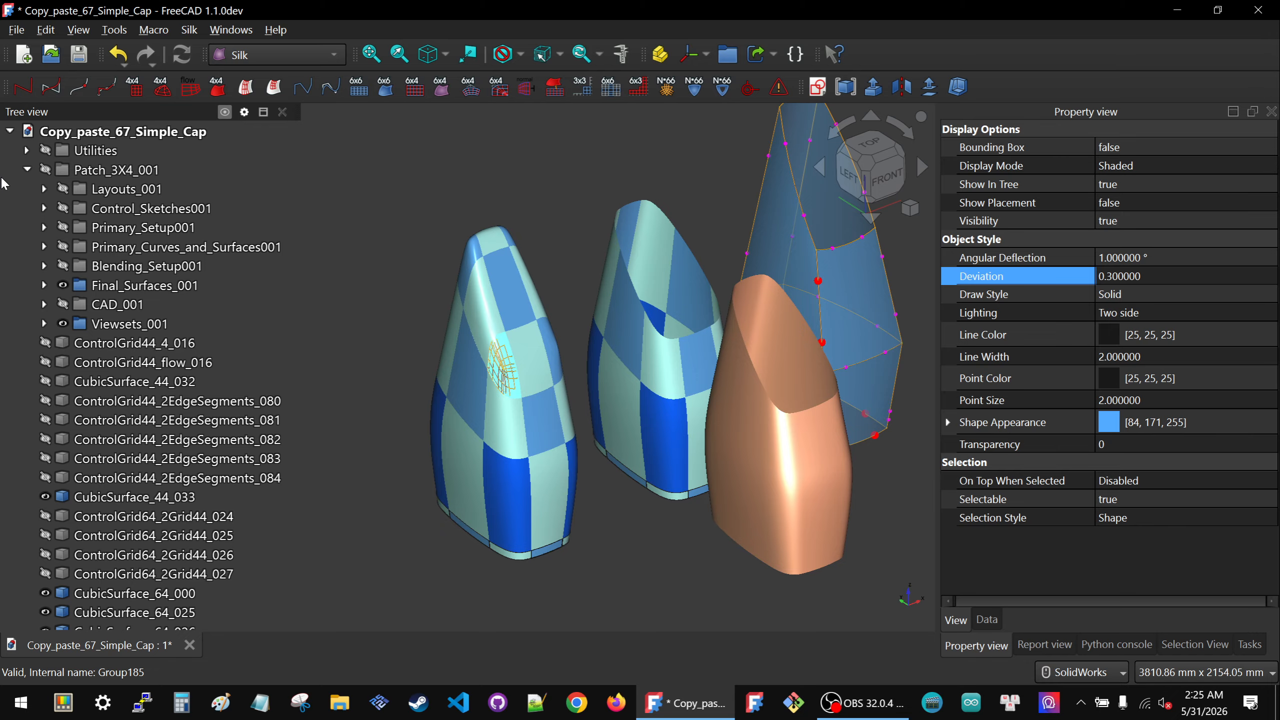
Collapse the Patch_3X4_001 group and look through the ungrouped cap grids and surfaces
{"action": "left_click", "coordinate": [26, 170]}
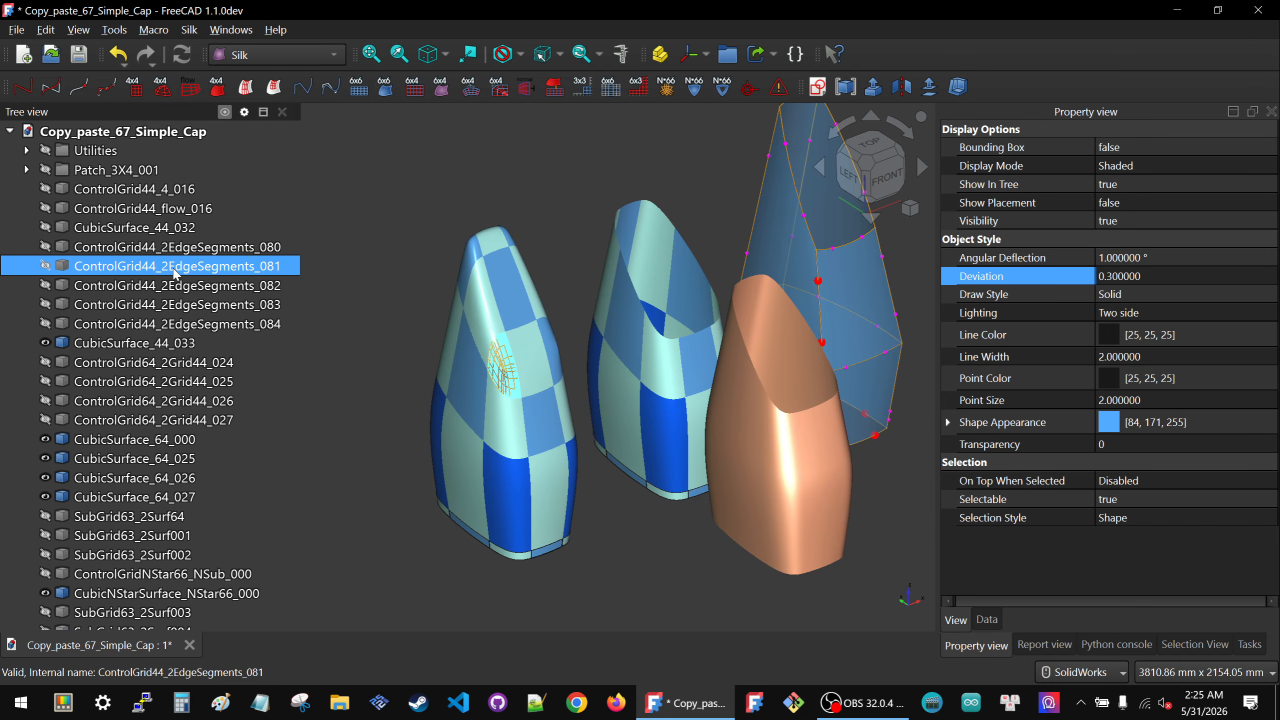
{"action": "scroll", "coordinate": [115, 288], "scroll_direction": "down", "scroll_amount": 5}
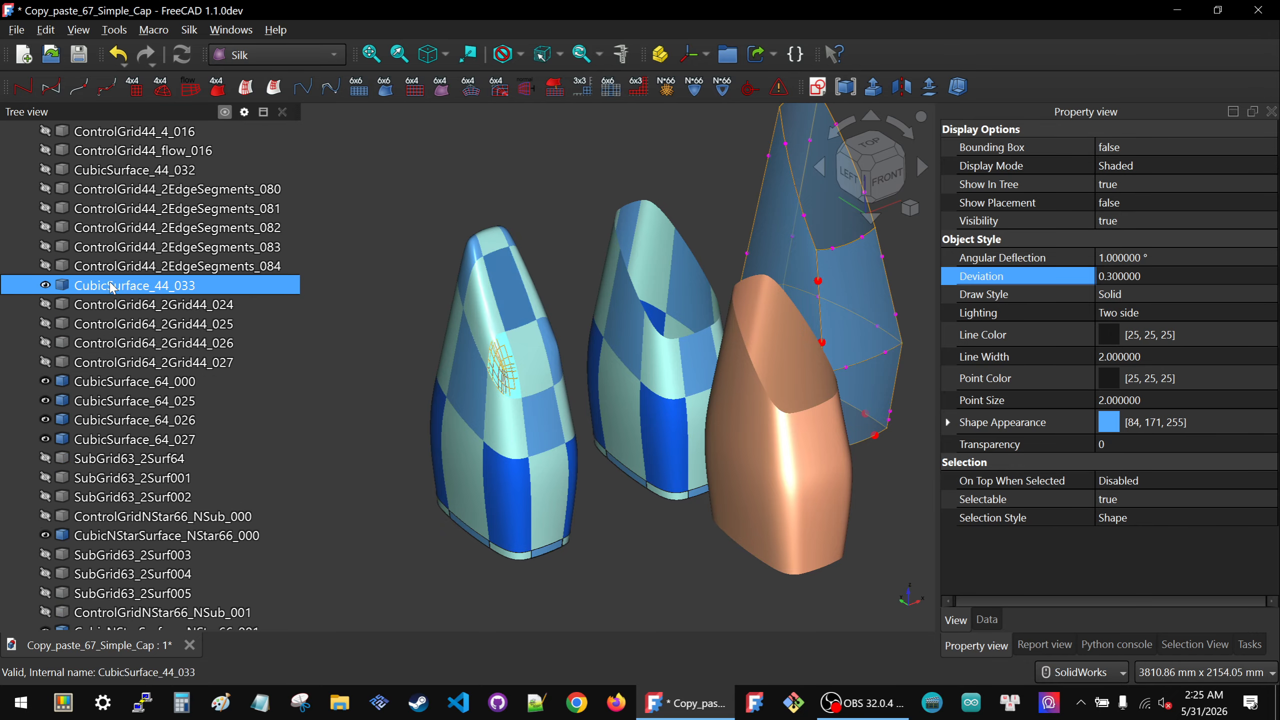
{"action": "scroll", "coordinate": [115, 288], "scroll_direction": "up", "scroll_amount": 5}
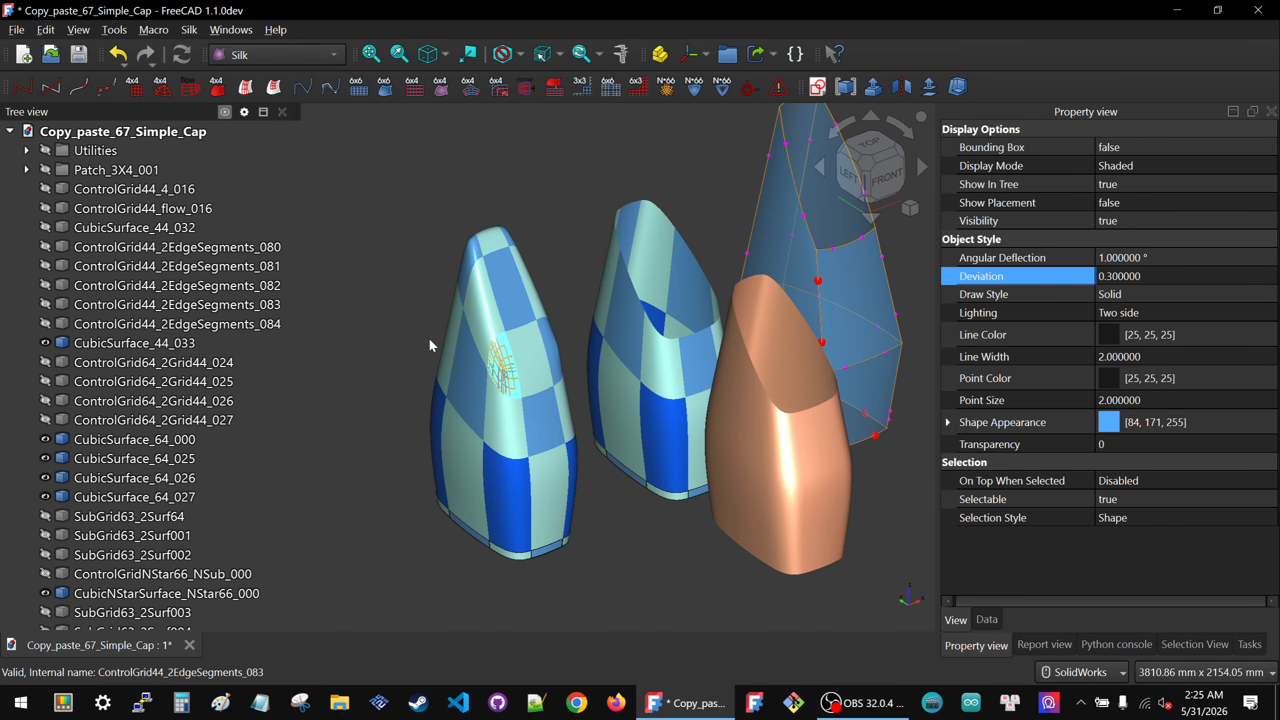
Hide ControlGridNStar66_NSub_003 and SubGrid63_2Surf009 on the cap corner and clear the selection
{"action": "left_click", "coordinate": [403, 312]}
{"action": "scroll", "coordinate": [456, 353], "scroll_direction": "up", "scroll_amount": 6}
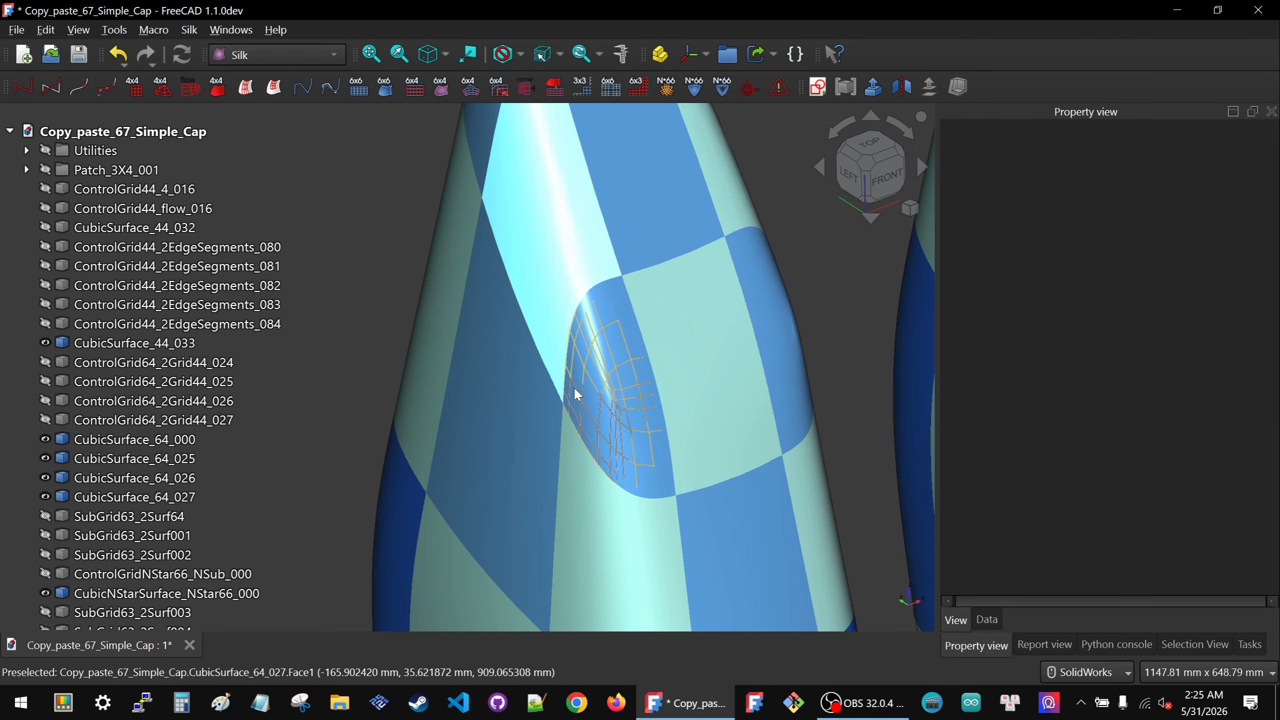
{"action": "left_click", "coordinate": [596, 388]}
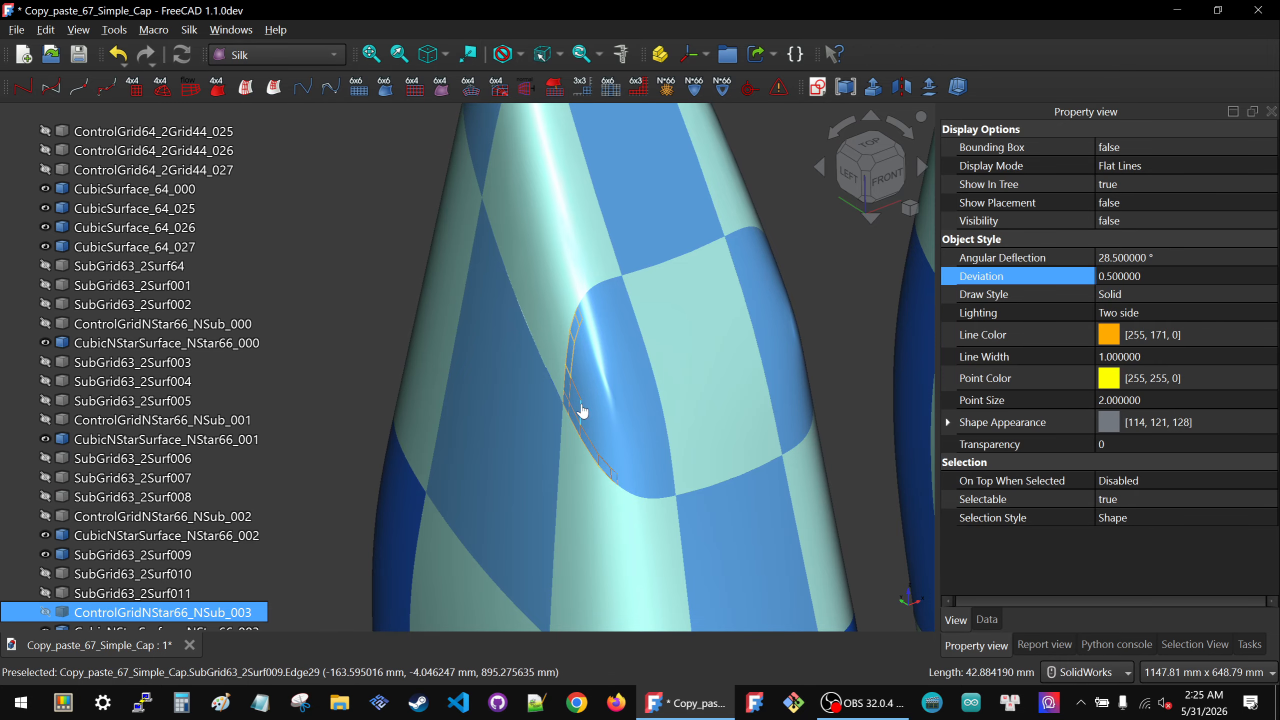
{"action": "left_click", "coordinate": [562, 396]}
{"action": "key", "text": "space"}
{"action": "scroll", "coordinate": [559, 396], "scroll_direction": "down", "scroll_amount": 5}
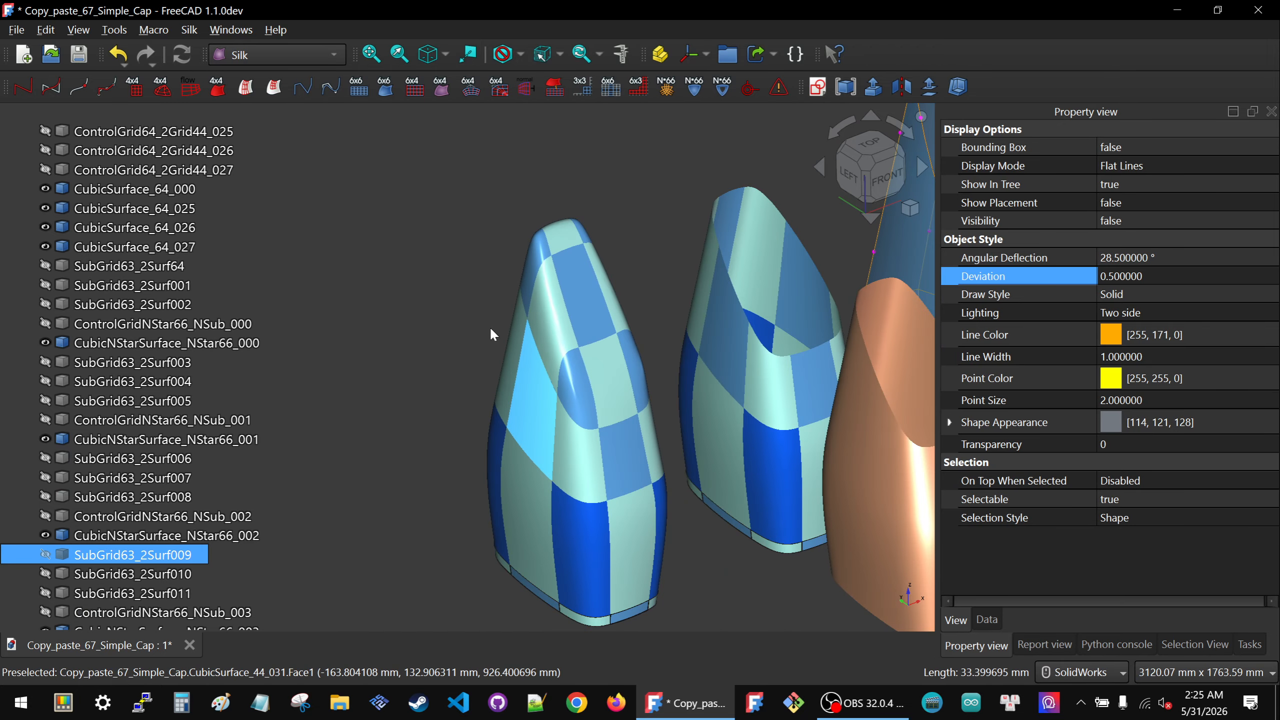
{"action": "left_click", "coordinate": [492, 330]}
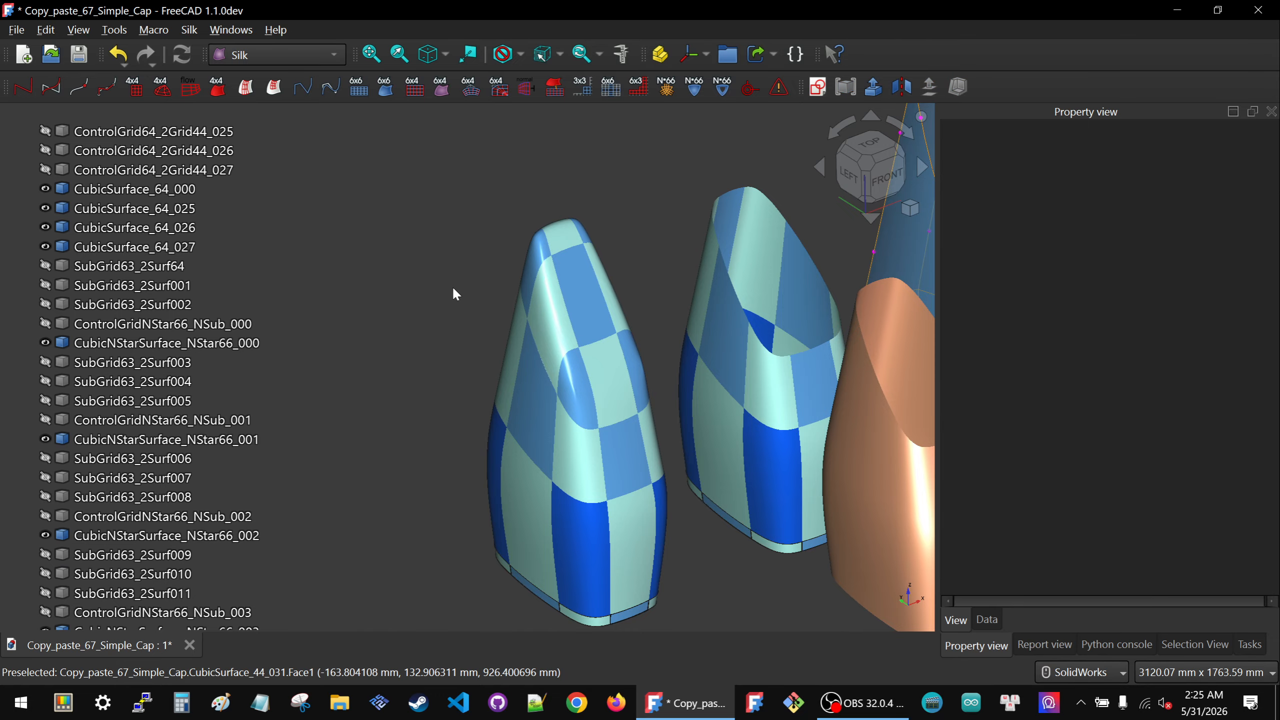
Examine the capped model from the side, from below and from above, comparing it with the uncapped versions
{"action": "middle_click_drag", "start_coordinate": [537, 309], "coordinate": [582, 290]}
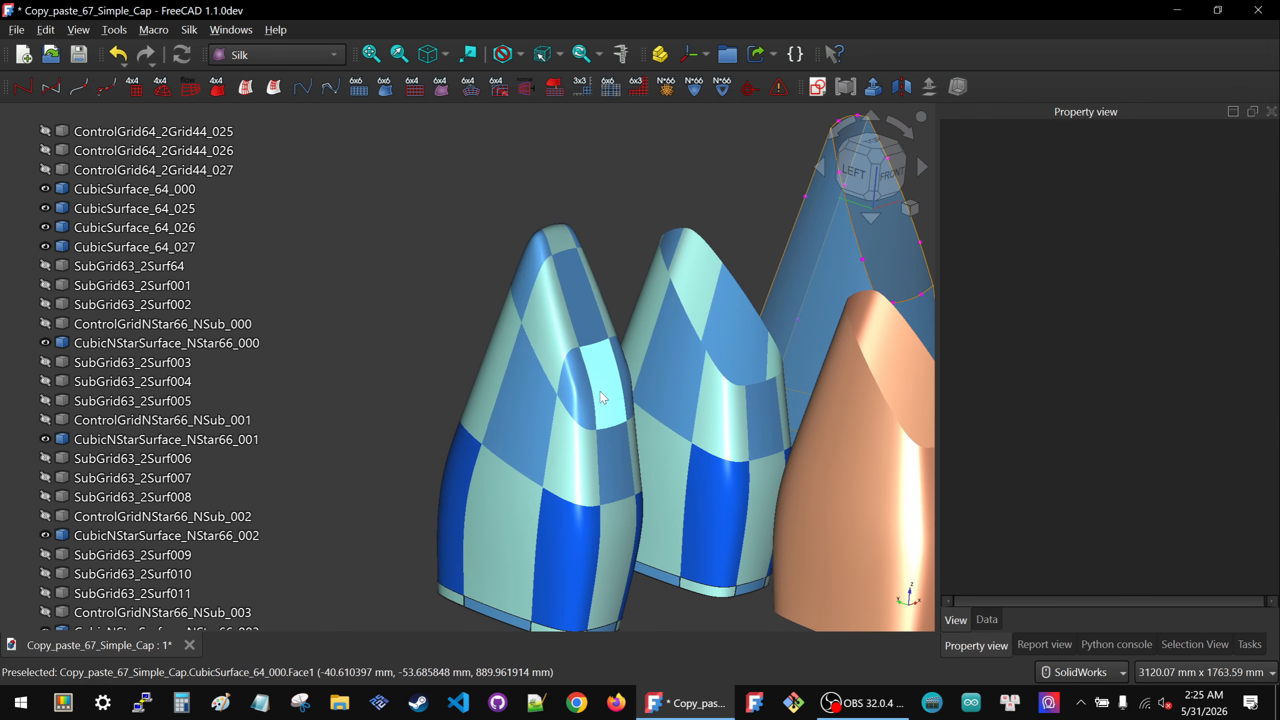
{"action": "scroll", "coordinate": [597, 393], "scroll_direction": "up", "scroll_amount": 4}
{"action": "scroll", "coordinate": [555, 414], "scroll_direction": "down", "scroll_amount": 5}
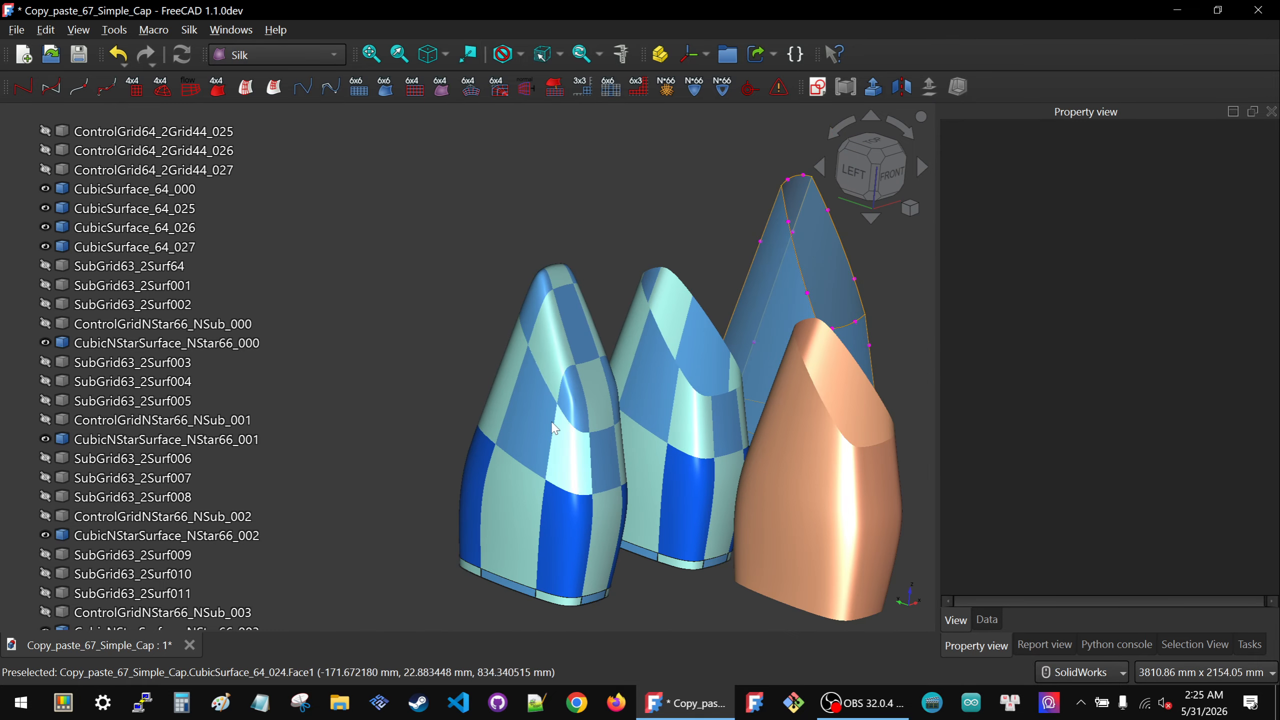
{"action": "middle_click_drag", "start_coordinate": [548, 423], "coordinate": [546, 302]}
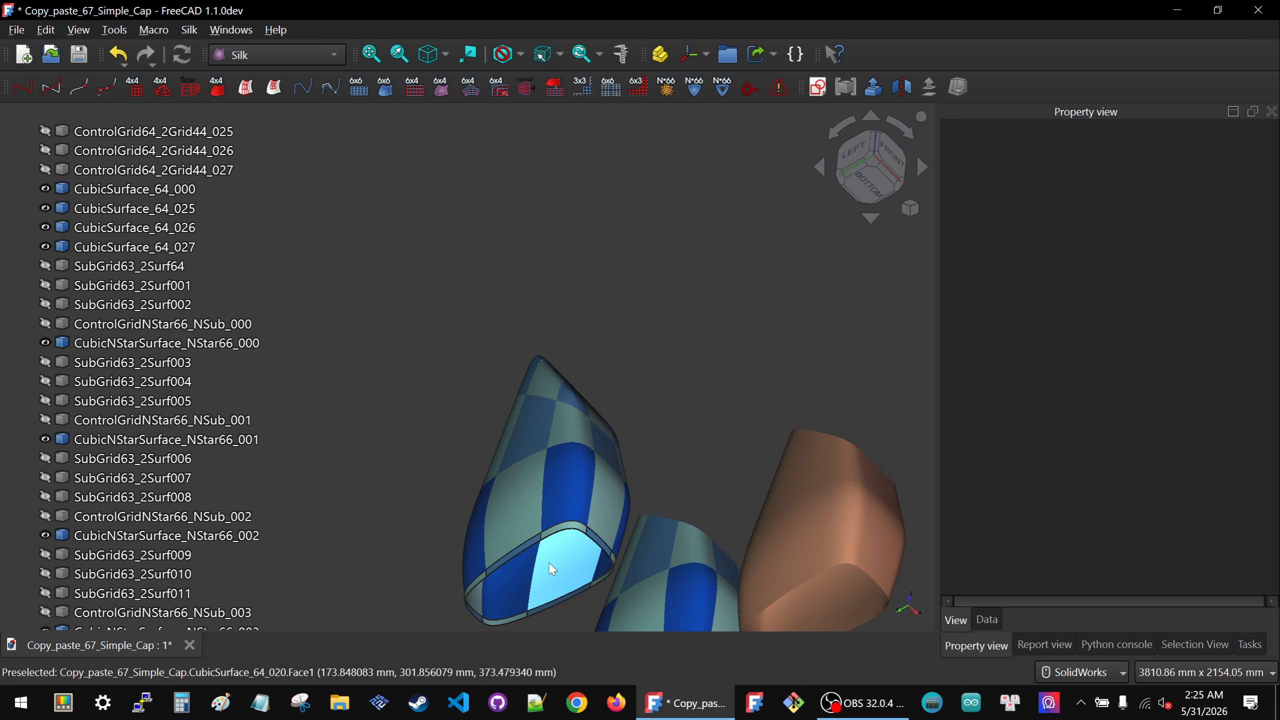
{"action": "middle_click_drag", "start_coordinate": [565, 425], "coordinate": [530, 492]}
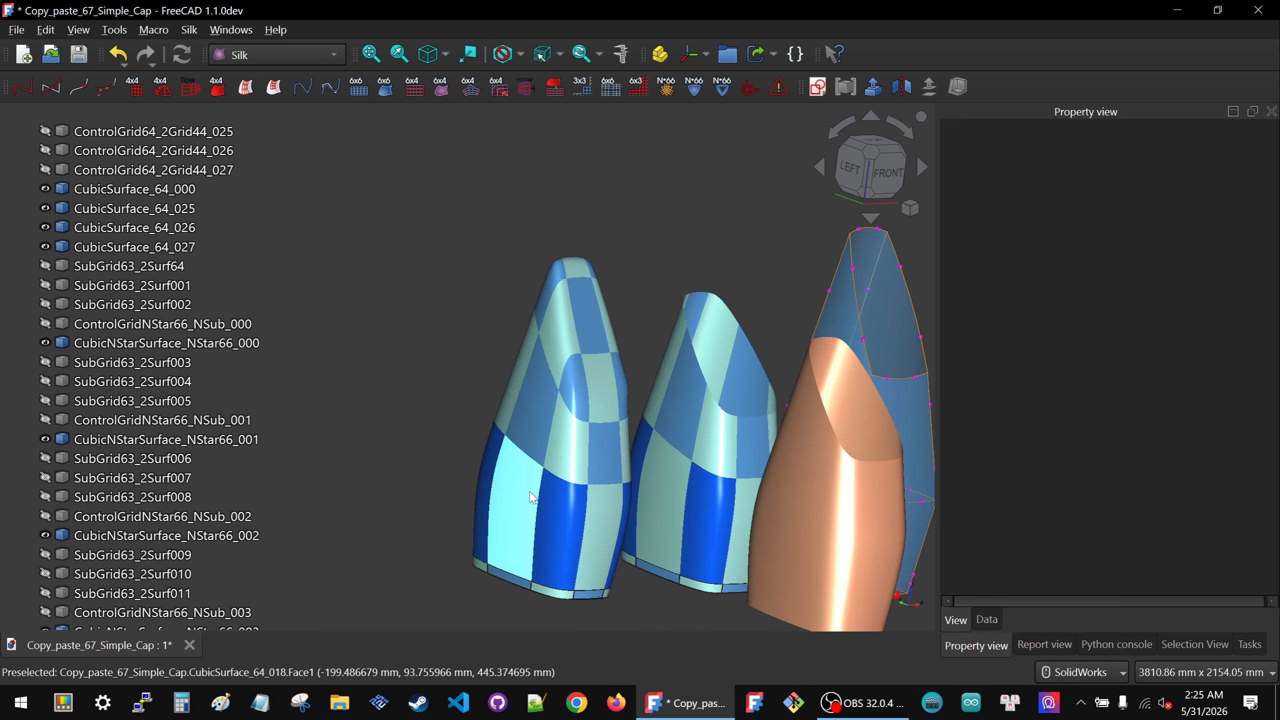
{"action": "scroll", "coordinate": [584, 298], "scroll_direction": "up", "scroll_amount": 3}
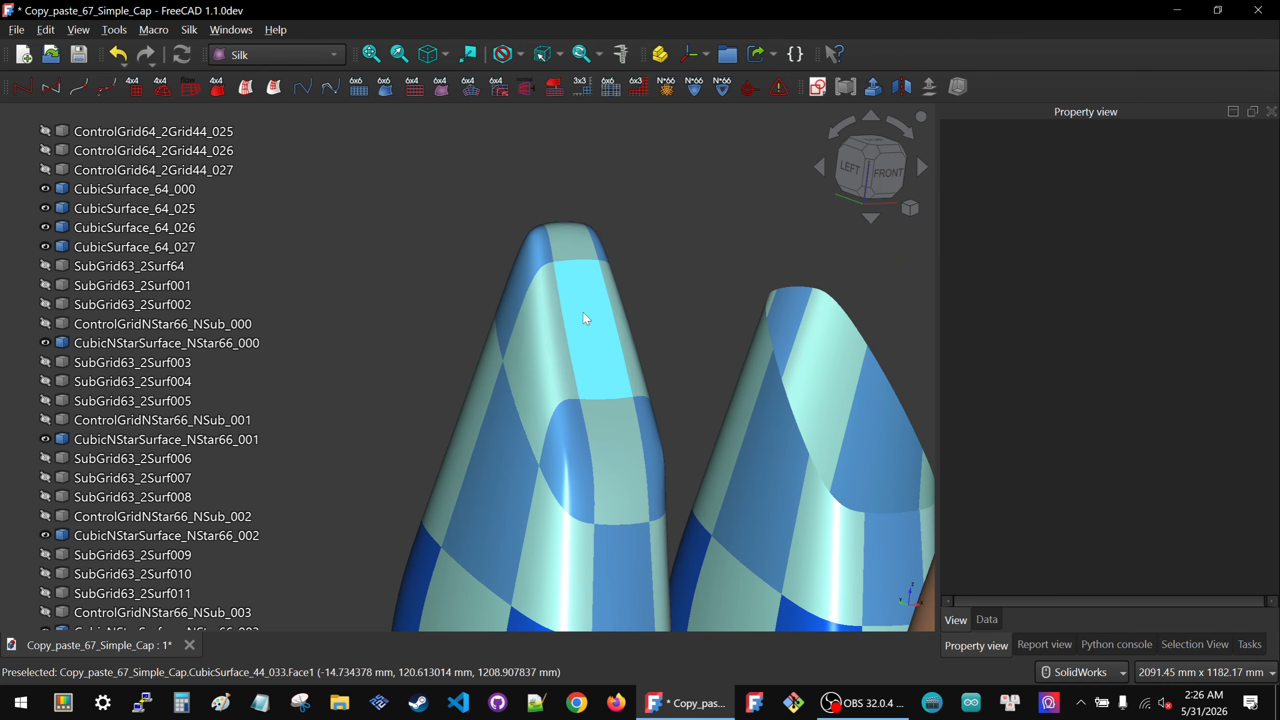
{"action": "middle_click_drag", "start_coordinate": [584, 312], "coordinate": [537, 264]}
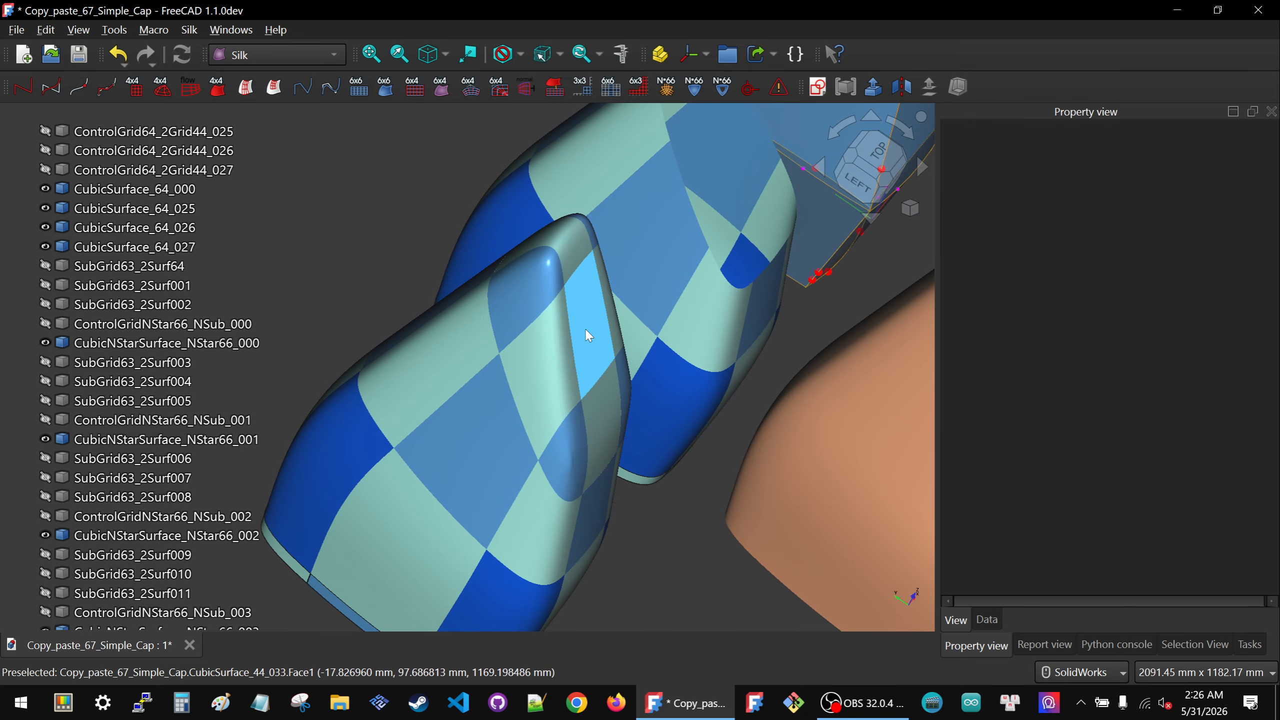
{"action": "middle_click_drag", "start_coordinate": [587, 331], "coordinate": [485, 295]}
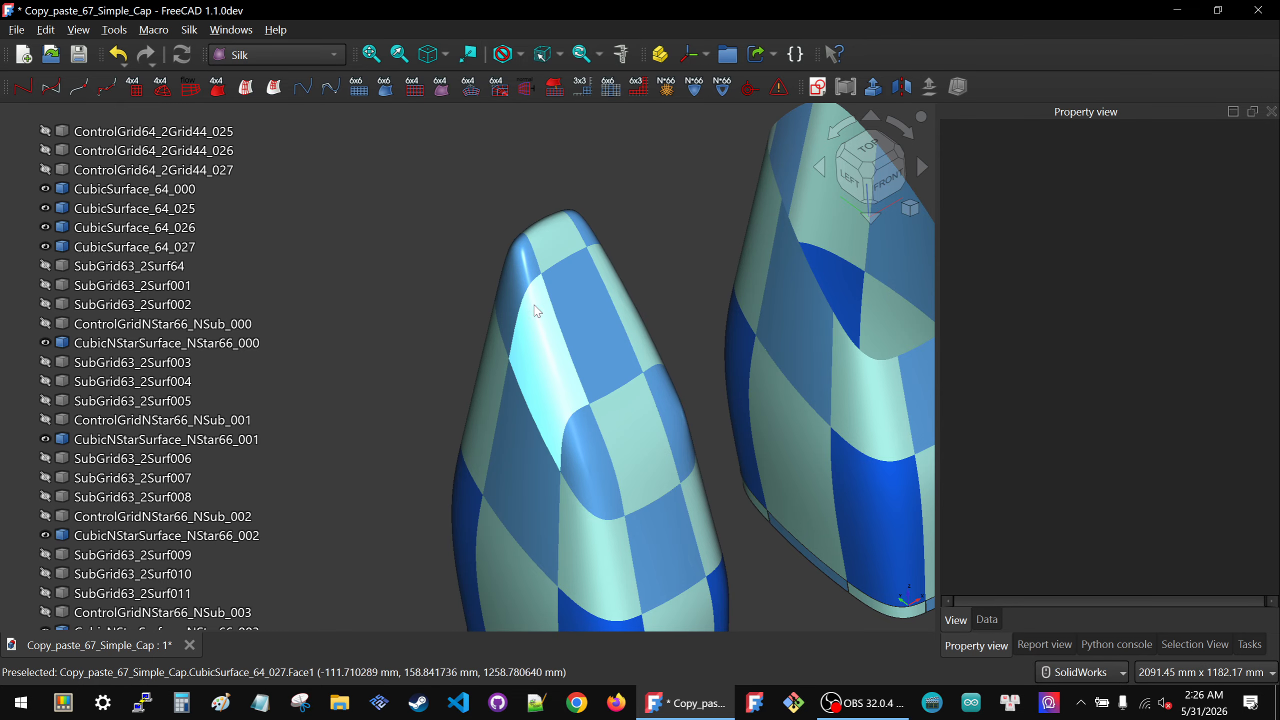
Examine the cap's profile in the Left view and its edge and corner highlights from oblique angles
{"action": "left_click", "coordinate": [828, 195]}
{"action": "scroll", "coordinate": [592, 371], "scroll_direction": "down", "scroll_amount": 5}
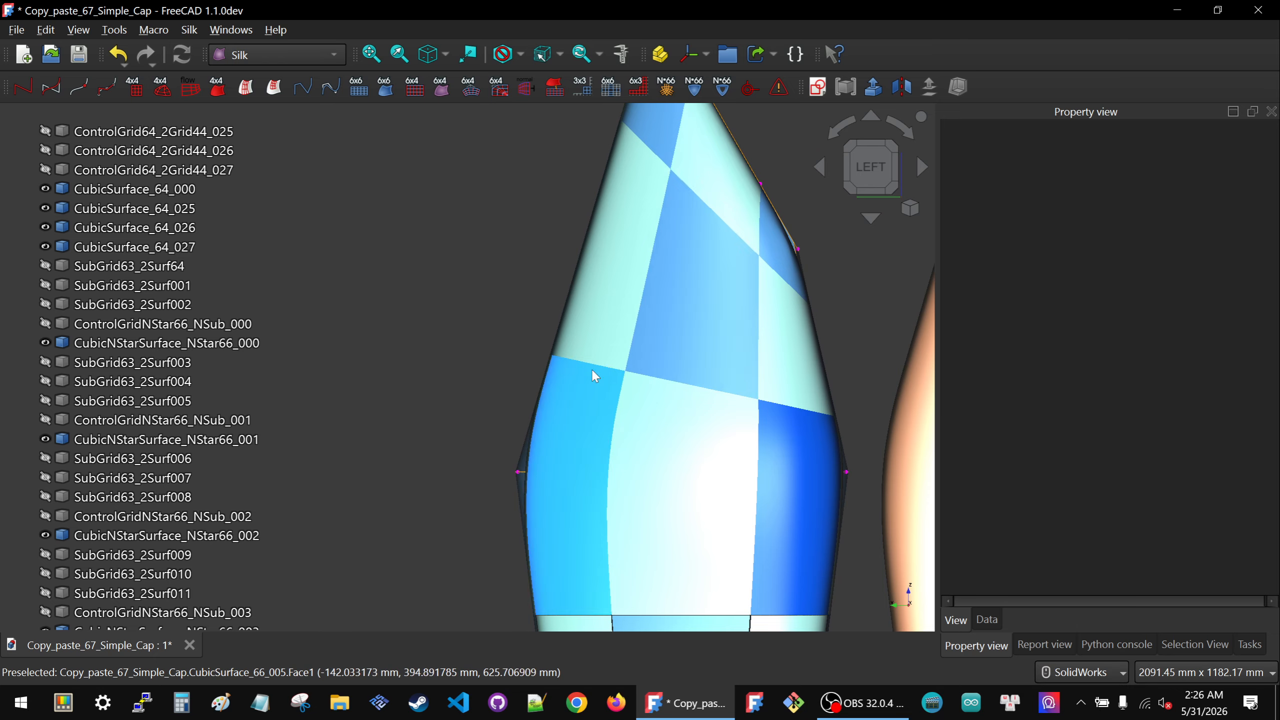
{"action": "scroll", "coordinate": [630, 237], "scroll_direction": "up", "scroll_amount": 2}
{"action": "scroll", "coordinate": [647, 247], "scroll_direction": "up", "scroll_amount": 1}
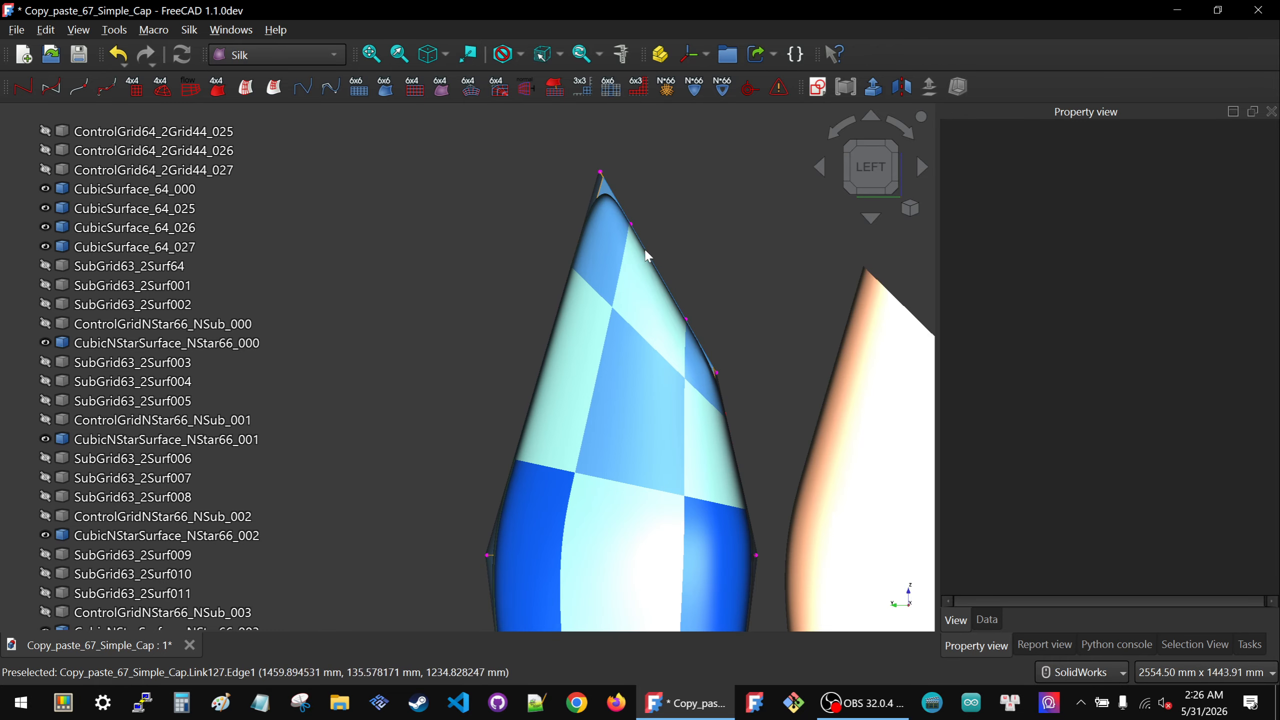
{"action": "middle_click_drag", "start_coordinate": [647, 252], "coordinate": [604, 274]}
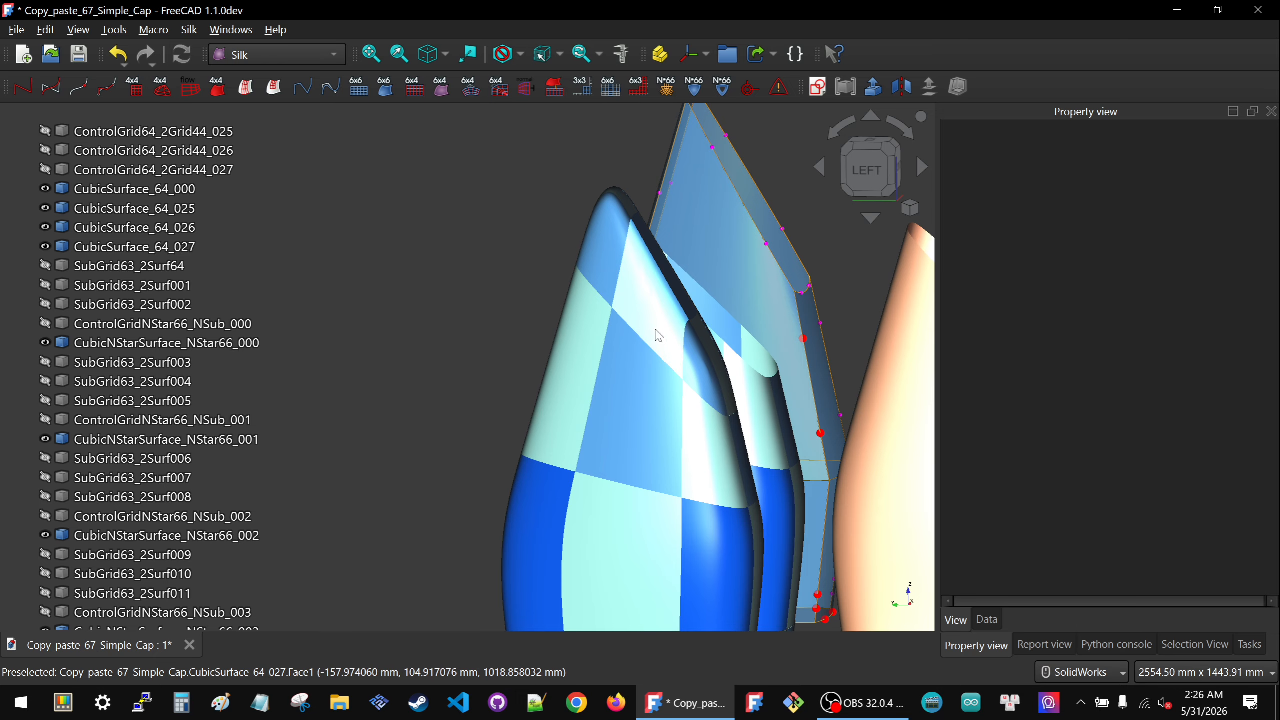
{"action": "middle_click_drag", "start_coordinate": [655, 333], "coordinate": [604, 240]}
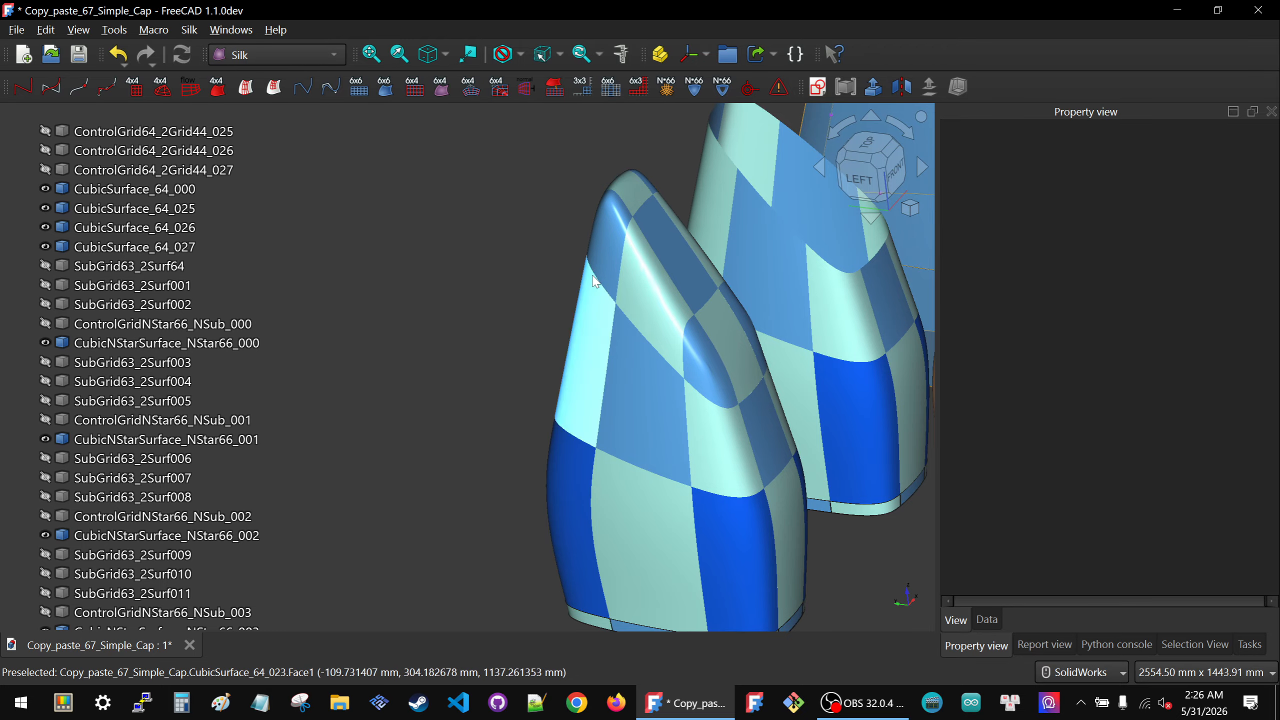
Review the cap's object list and inspect CubicNStarSurface_NStar66_003 and its transition into the neighbouring surfaces, both close up and on the whole model
{"action": "left_click", "coordinate": [151, 266]}
{"action": "scroll", "coordinate": [152, 246], "scroll_direction": "up", "scroll_amount": 5}
{"action": "scroll", "coordinate": [153, 246], "scroll_direction": "down", "scroll_amount": 5}
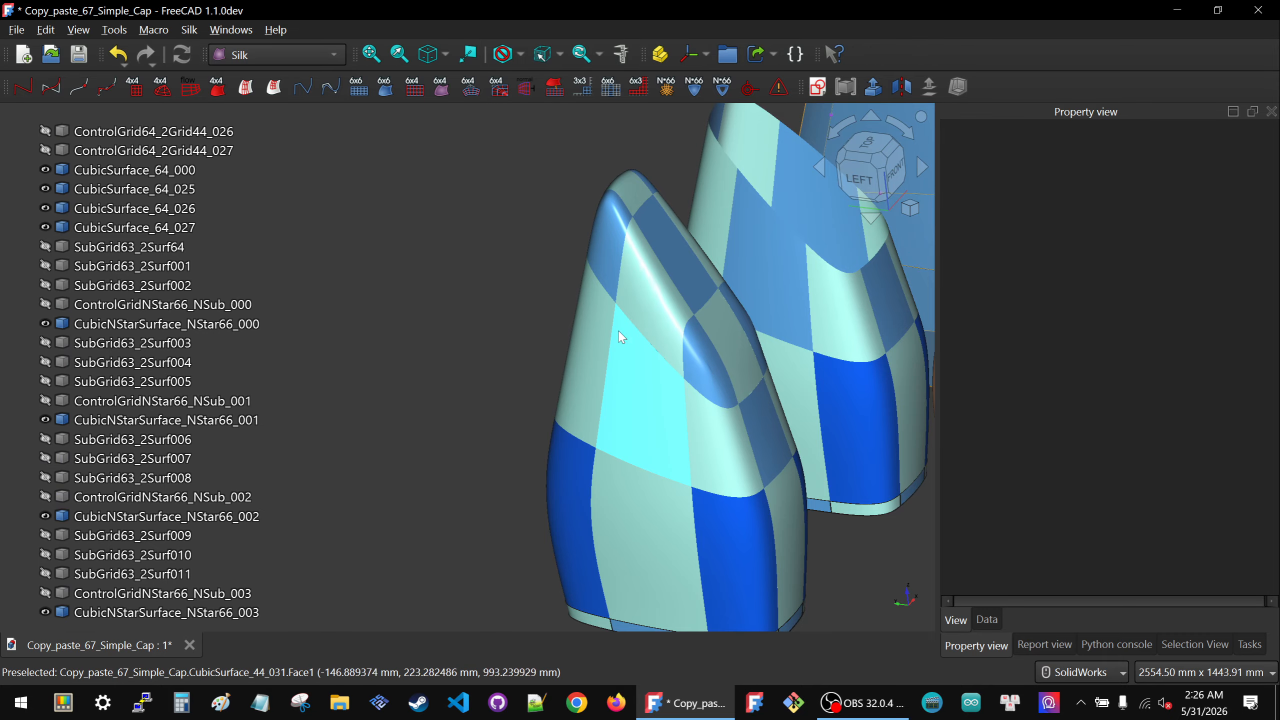
{"action": "scroll", "coordinate": [654, 315], "scroll_direction": "up", "scroll_amount": 4}
{"action": "left_click", "coordinate": [654, 319]}
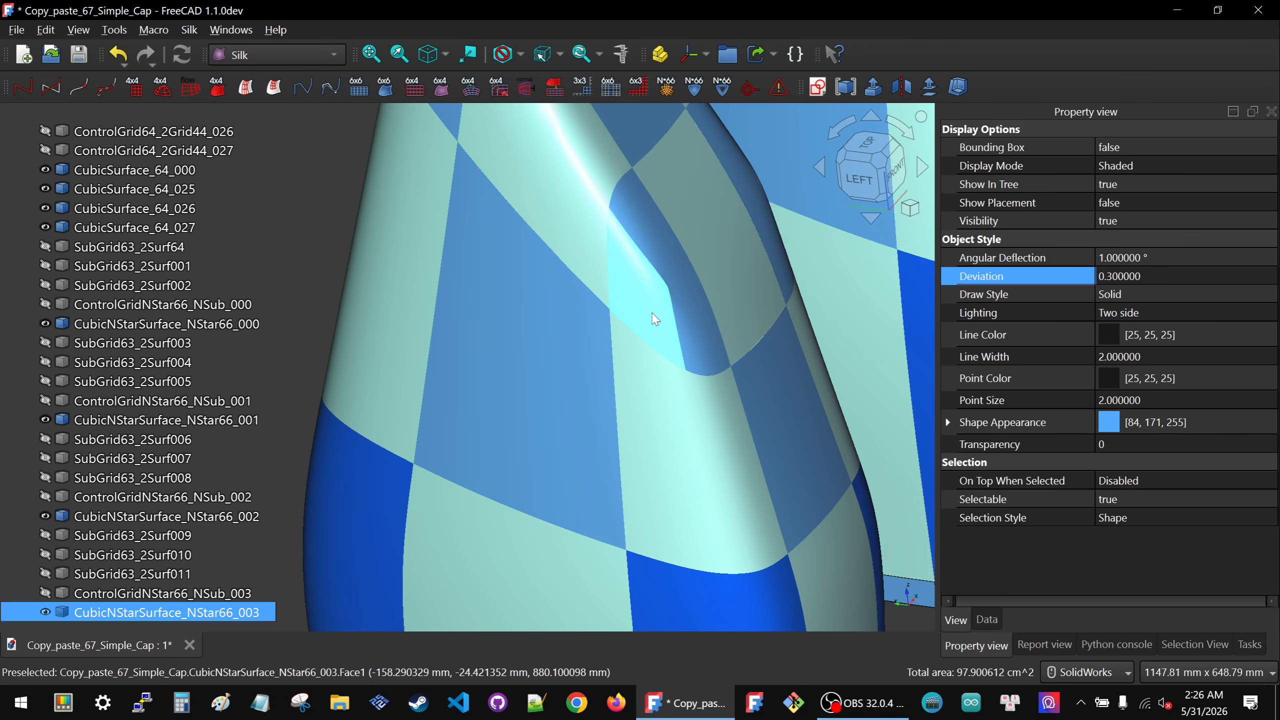
{"action": "scroll", "coordinate": [585, 356], "scroll_direction": "down", "scroll_amount": 3}
{"action": "middle_click_drag", "start_coordinate": [585, 356], "coordinate": [631, 229]}
{"action": "scroll", "coordinate": [678, 277], "scroll_direction": "down", "scroll_amount": 1}
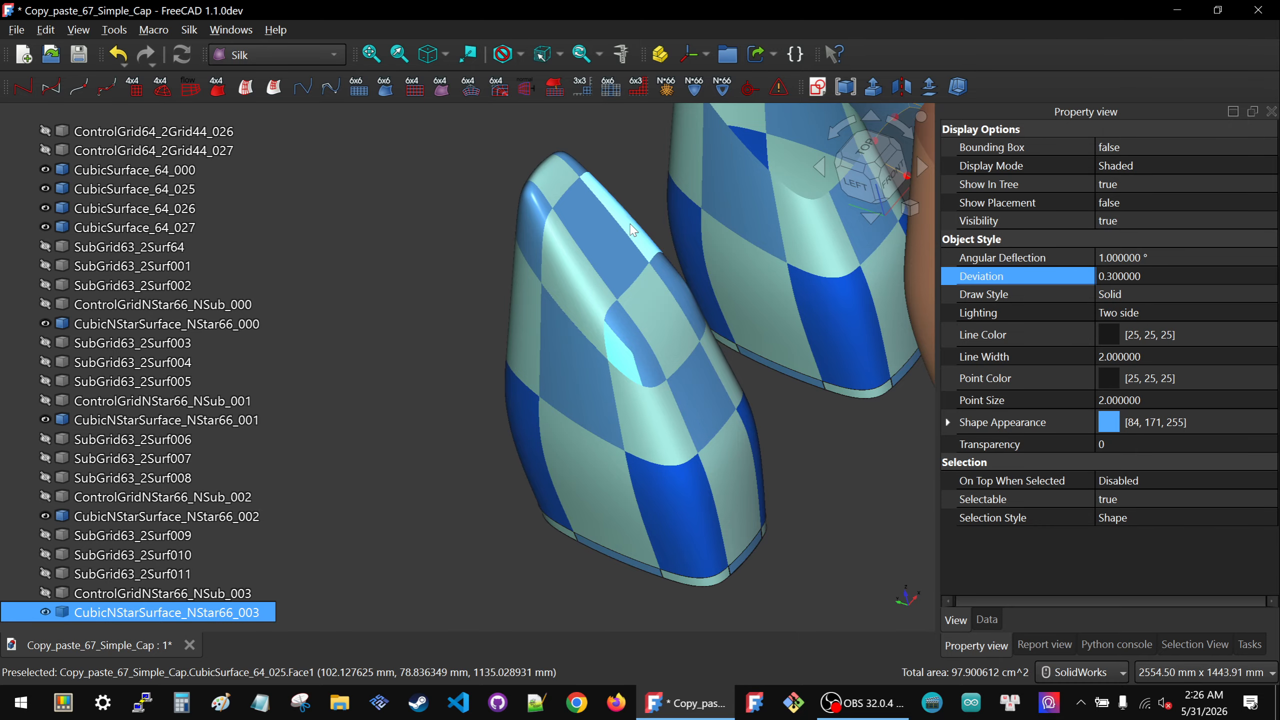
{"action": "left_click", "coordinate": [638, 180]}
{"action": "middle_click_drag", "start_coordinate": [597, 235], "coordinate": [629, 209]}
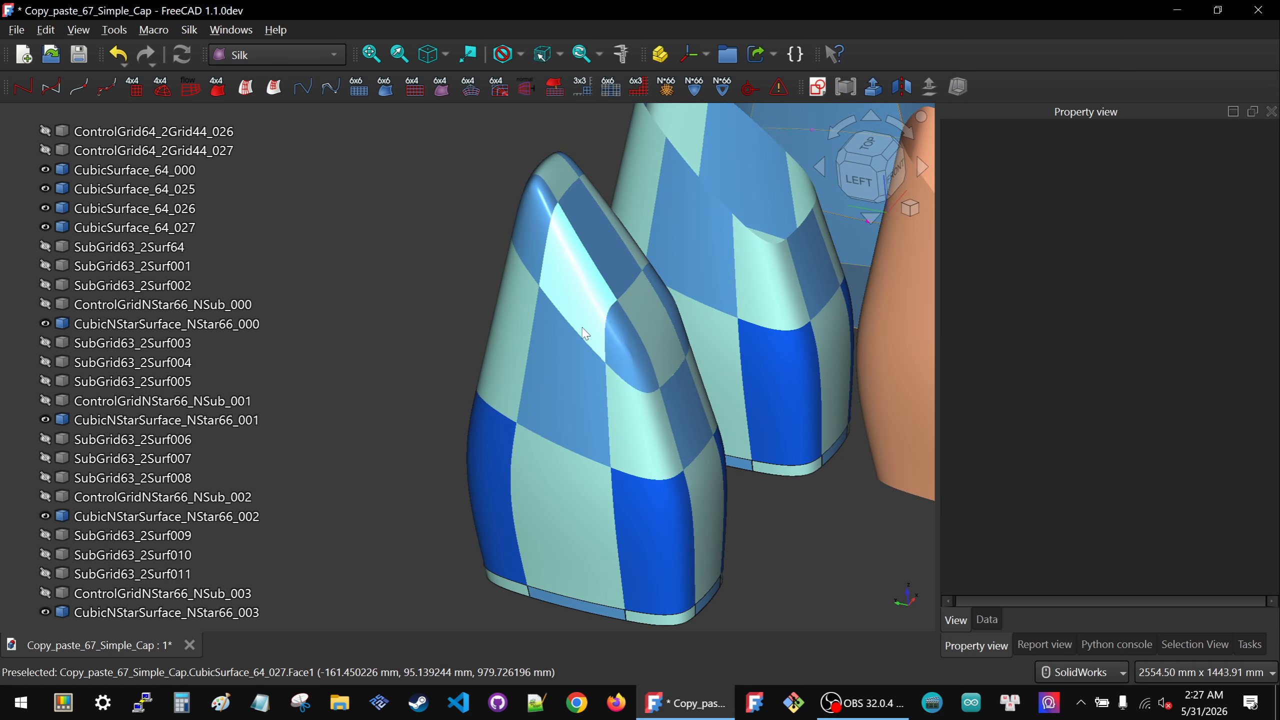